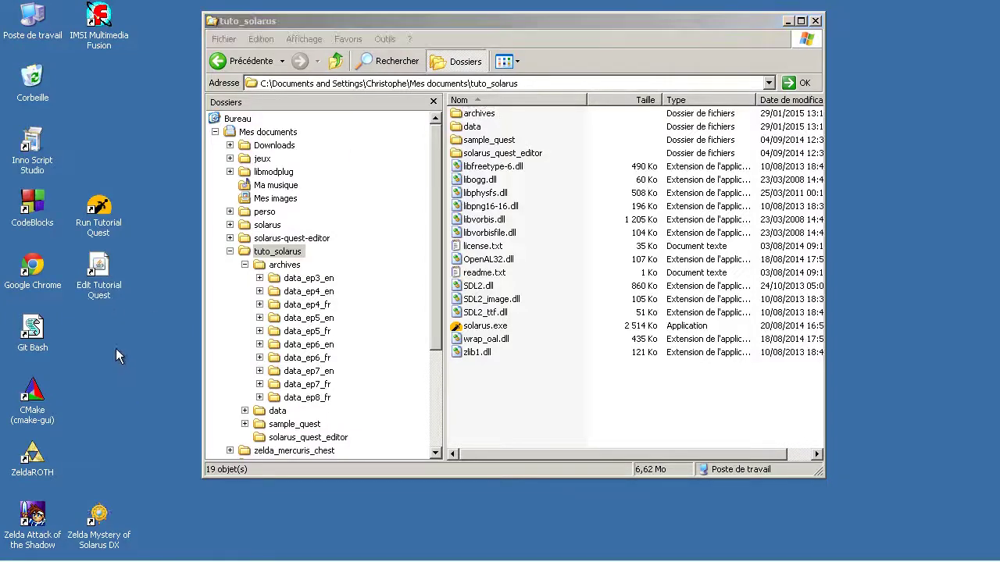
# - Open the tutorial quest for editing and delete the map Chapter 7 - Cave from the chap7 directory
pyautogui.doubleClick(118, 284)
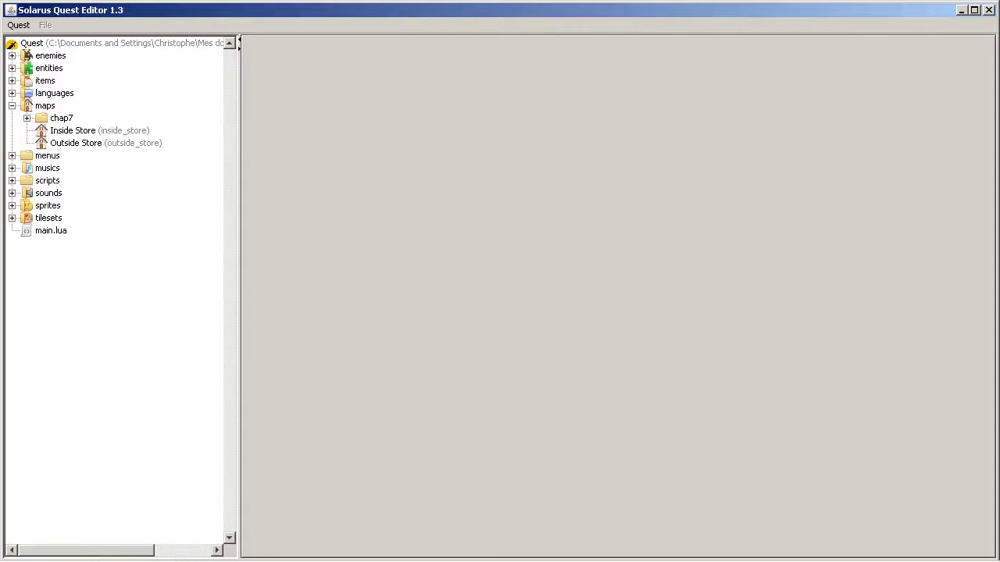
pyautogui.click(26, 118)
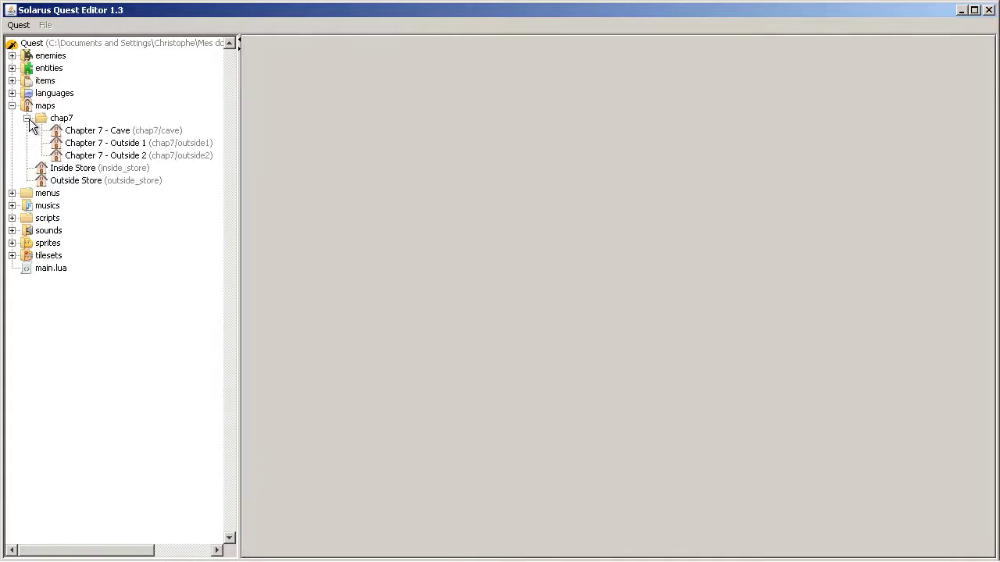
pyautogui.rightClick(112, 132)
pyautogui.click(156, 204)
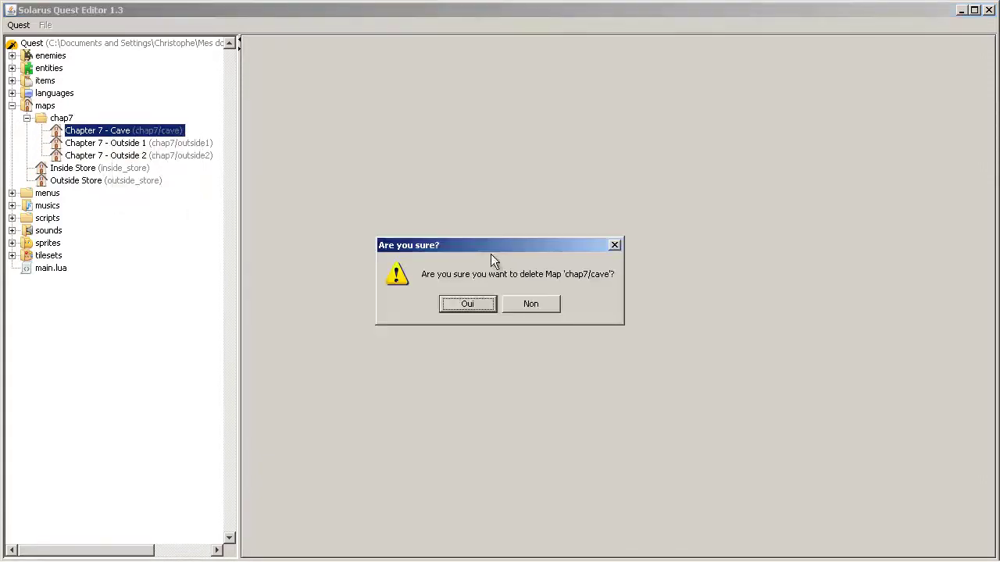
pyautogui.click(488, 306)
# - Delete the map Chapter 7 - Outside 1 from the quest
pyautogui.click(165, 133)
pyautogui.rightClick(166, 132)
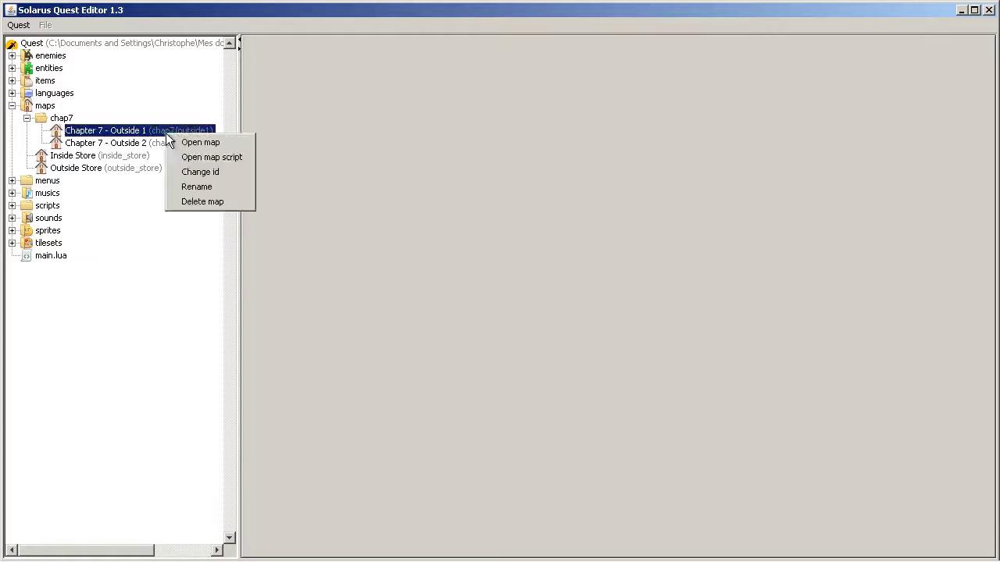
pyautogui.click(188, 203)
pyautogui.click(473, 309)
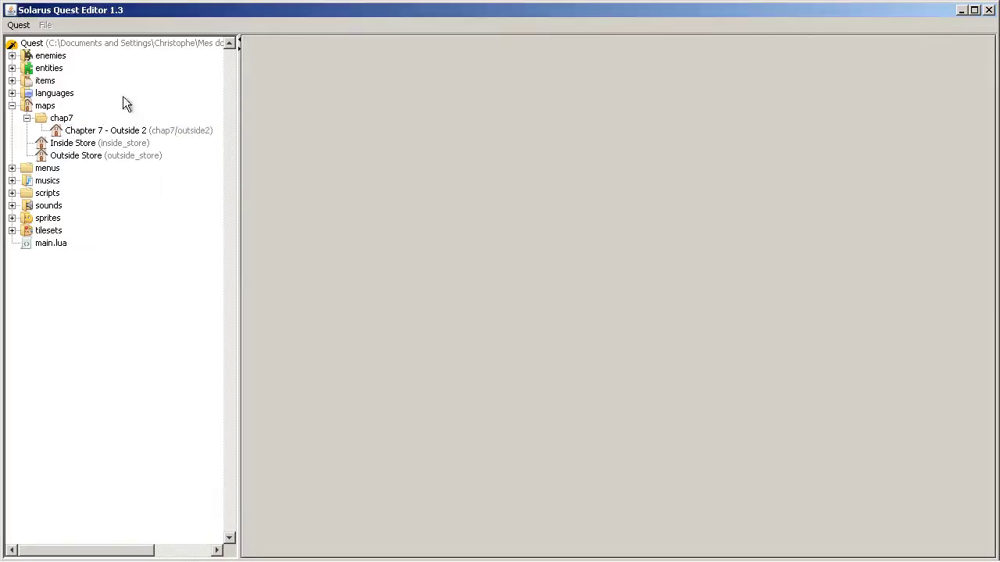
# - Delete the map Chapter 7 - Outside 2 and the emptied chap7 directory
pyautogui.rightClick(159, 132)
pyautogui.click(187, 198)
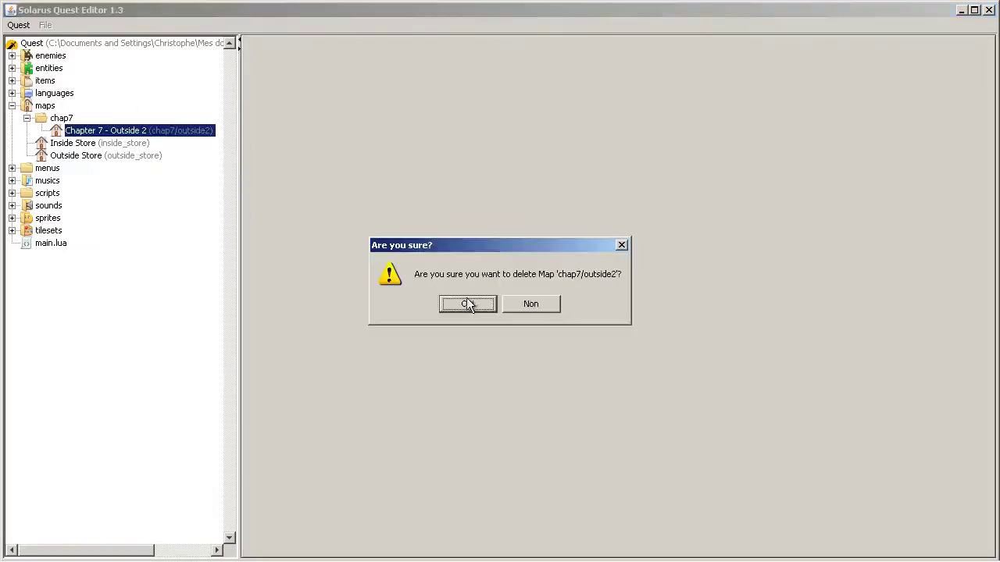
pyautogui.click(467, 304)
pyautogui.rightClick(63, 121)
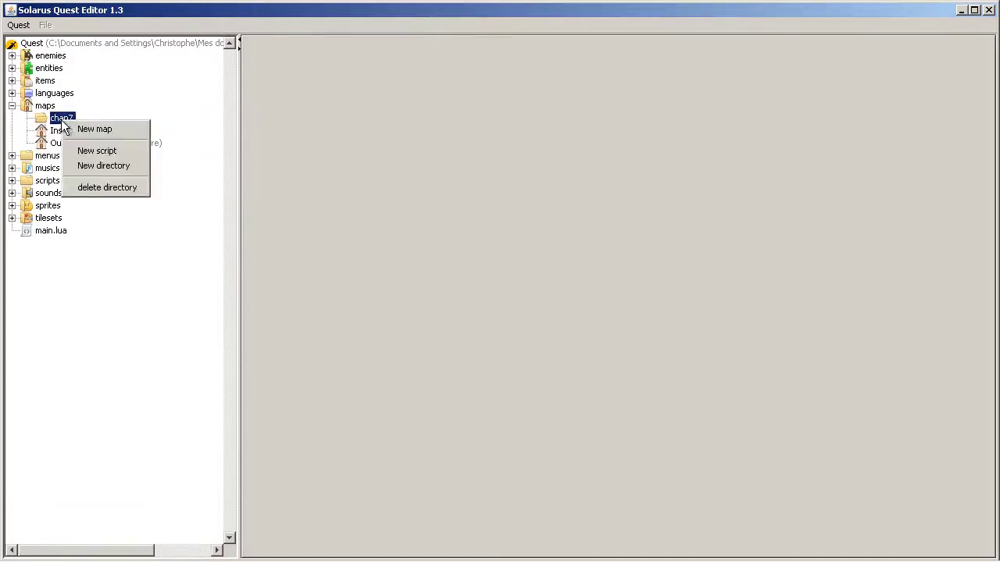
pyautogui.click(95, 186)
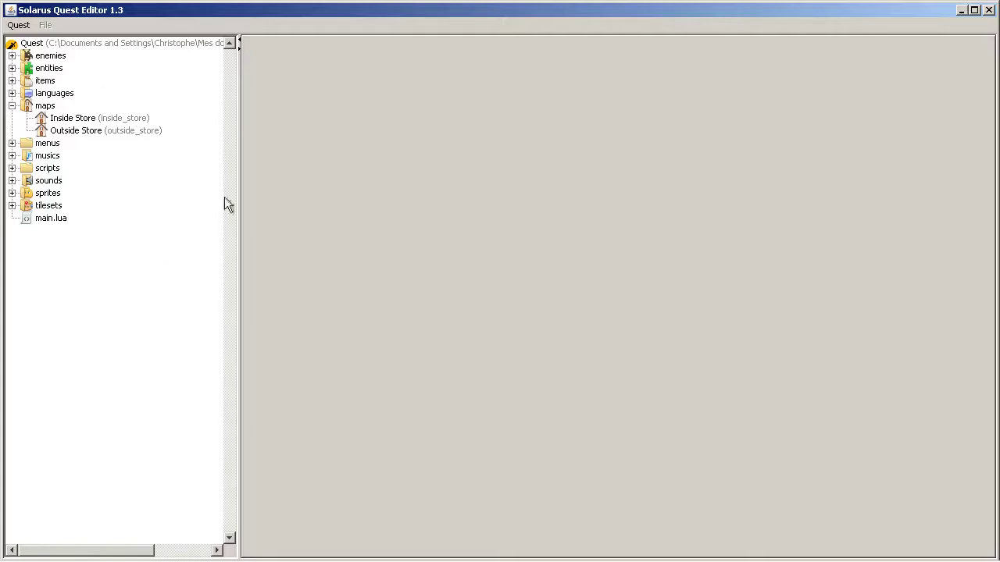
# - Create a new map with the id chap8/outside and the friendly name Outside
pyautogui.rightClick(43, 106)
pyautogui.click(75, 115)
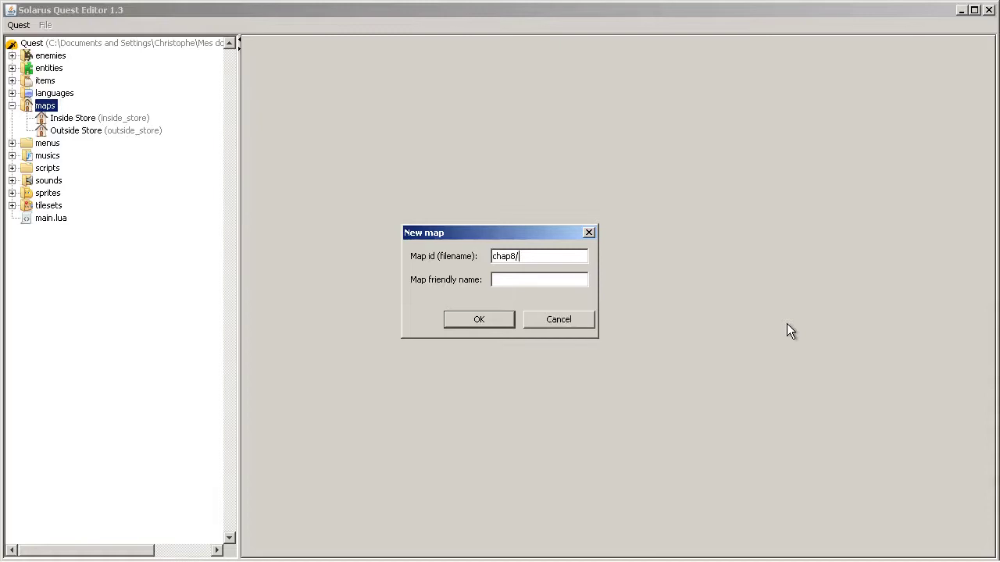
pyautogui.write('outside')
pyautogui.press('Tab')
pyautogui.write('Outsid')
pyautogui.press('Return')
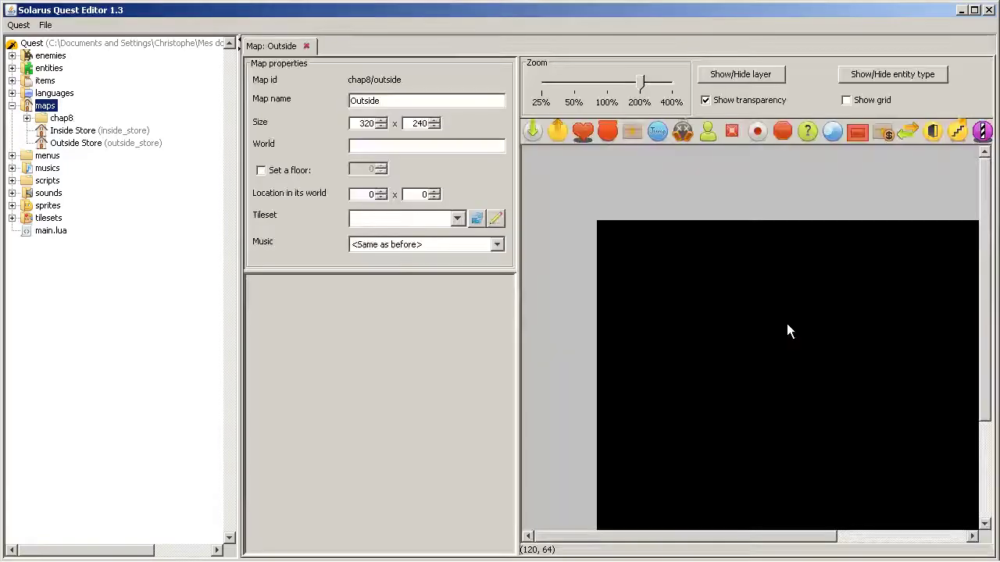
# - Create a new map in the chap8 directory with the id chap8/cave_1f and the friendly name Cave 1F
pyautogui.click(27, 118)
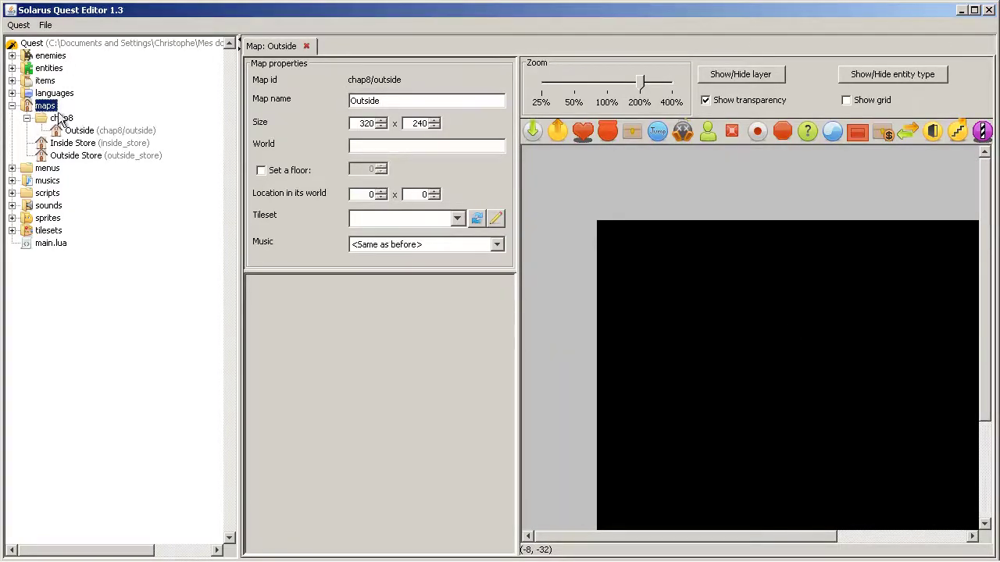
pyautogui.rightClick(55, 118)
pyautogui.click(86, 125)
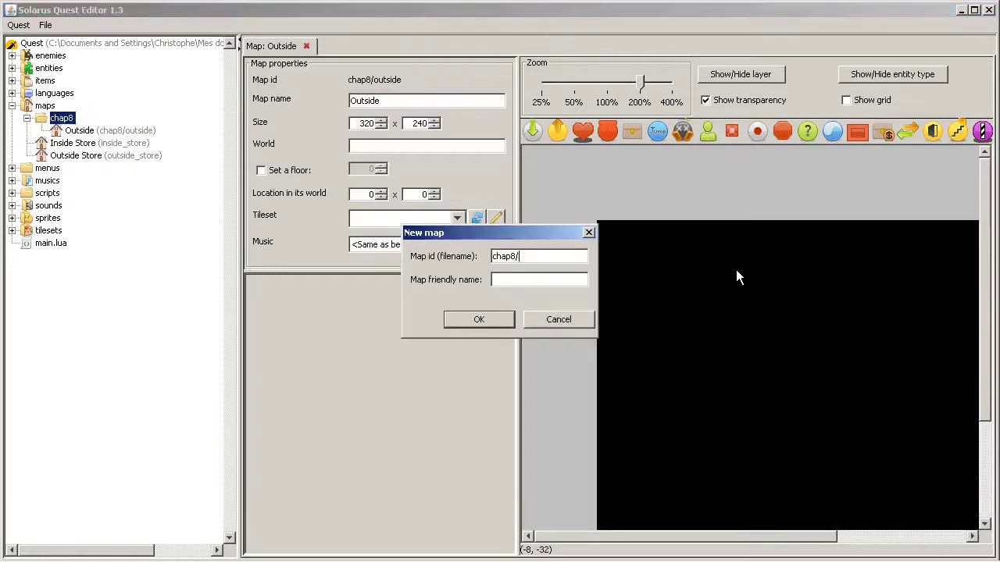
pyautogui.write('cav')
pyautogui.write('e_1')
pyautogui.write('Cave ')
pyautogui.write('1F')
pyautogui.press('Return')
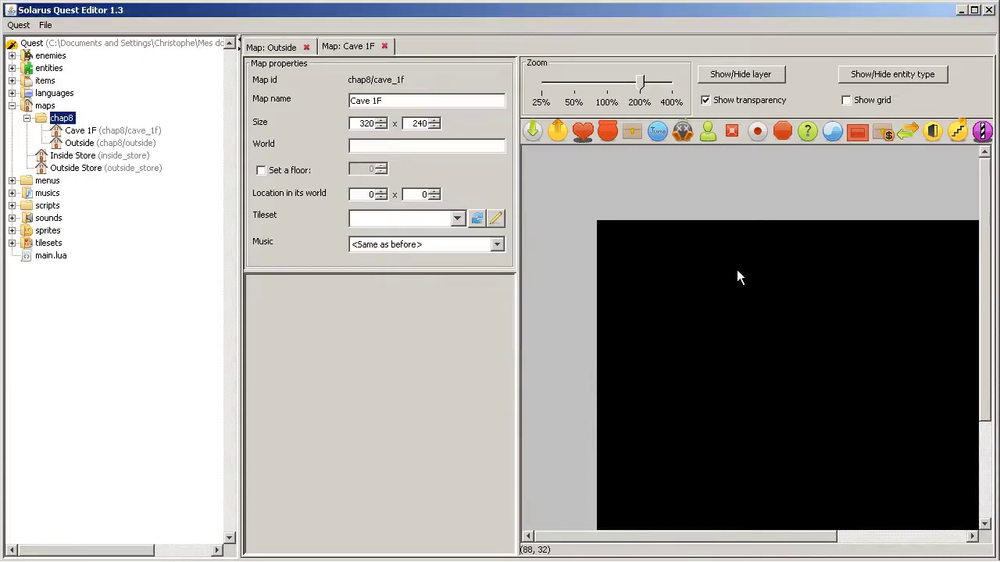
# - Create a new map in the chap8 directory with the id chap8/cave_2f and the friendly name Cave 2F
pyautogui.rightClick(63, 117)
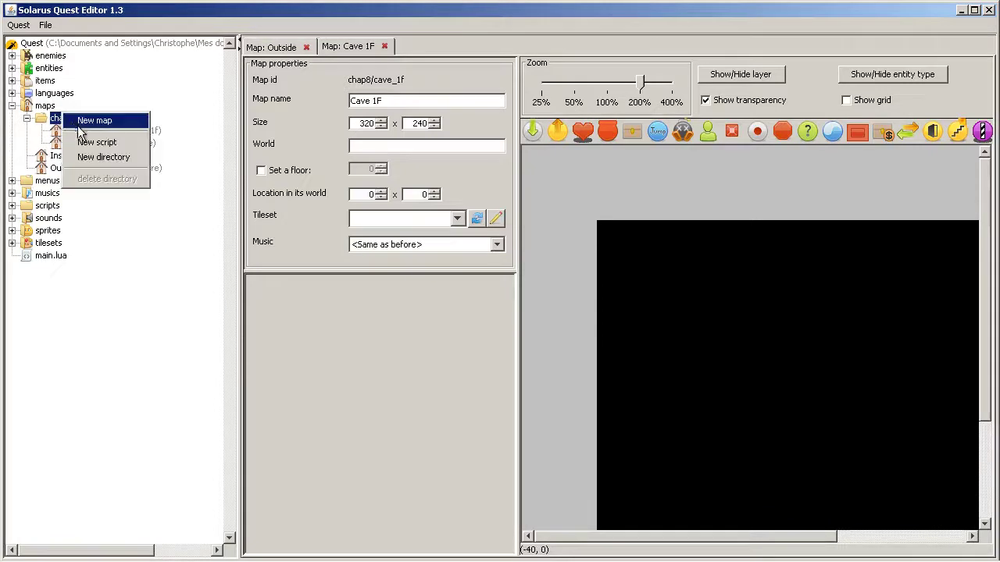
pyautogui.click(94, 121)
pyautogui.write('cave_')
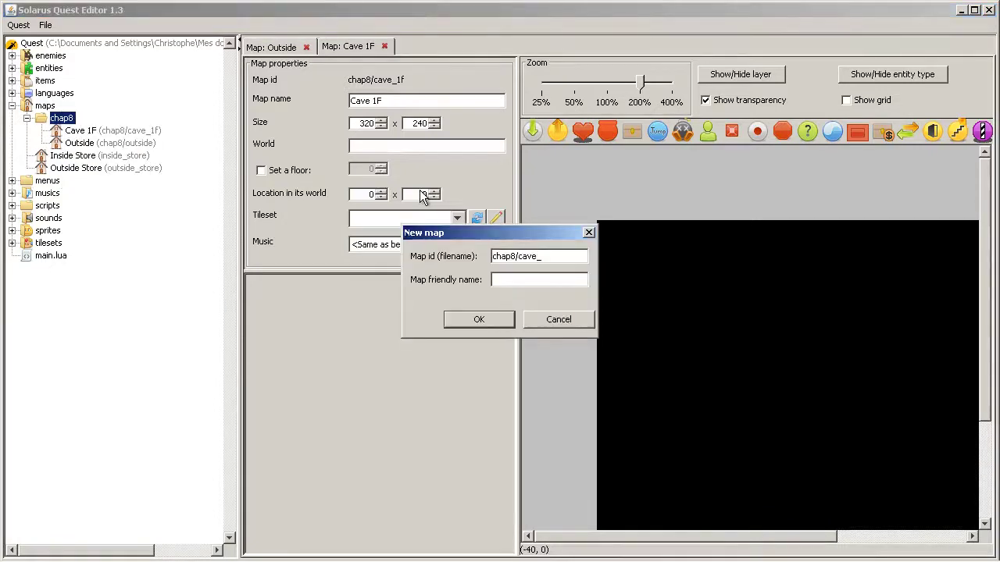
pyautogui.write('Cave 2F')
pyautogui.press('Return')
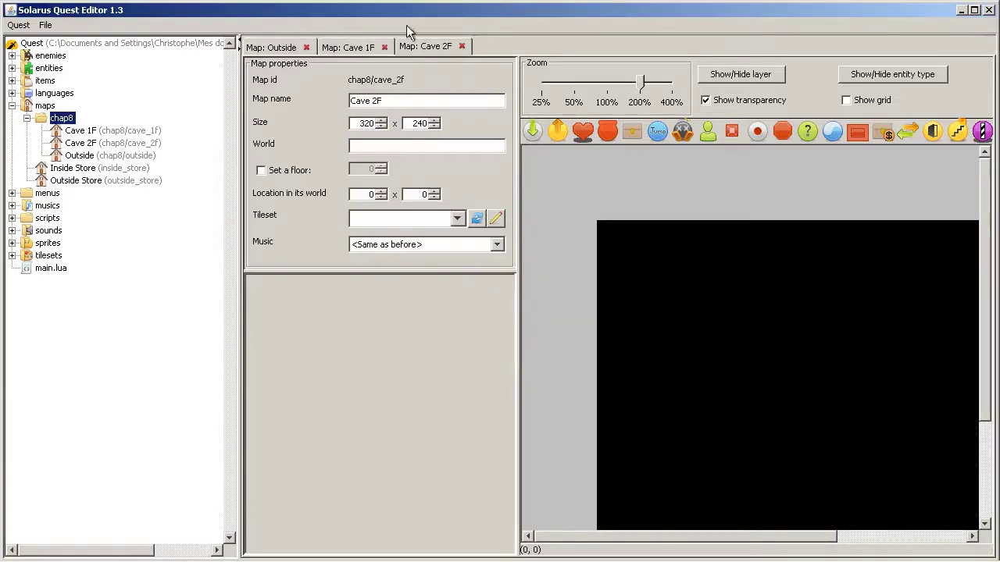
# - Set the Outside map's tileset to Light World and its music to Overworld
pyautogui.click(253, 48)
pyautogui.click(408, 218)
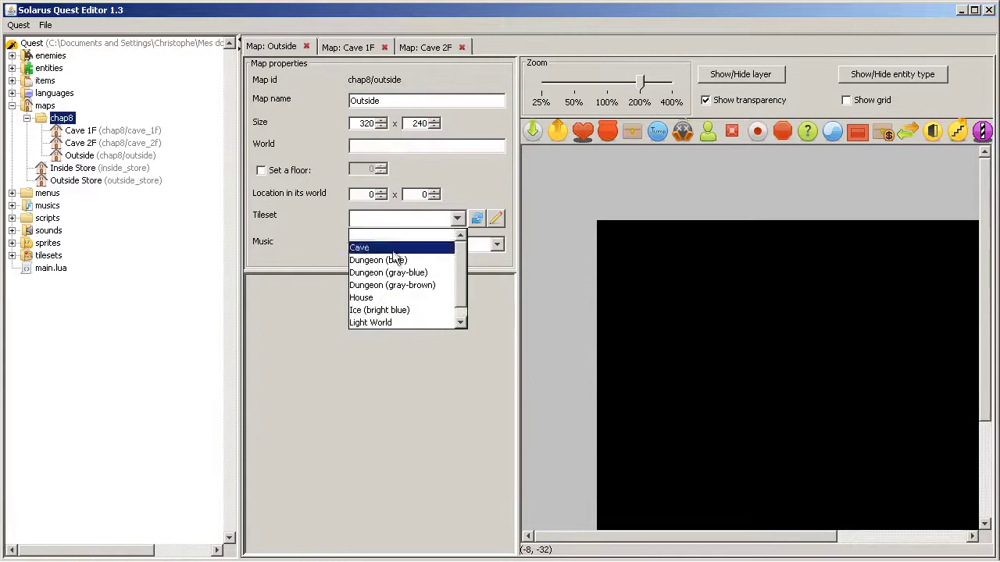
pyautogui.click(390, 310)
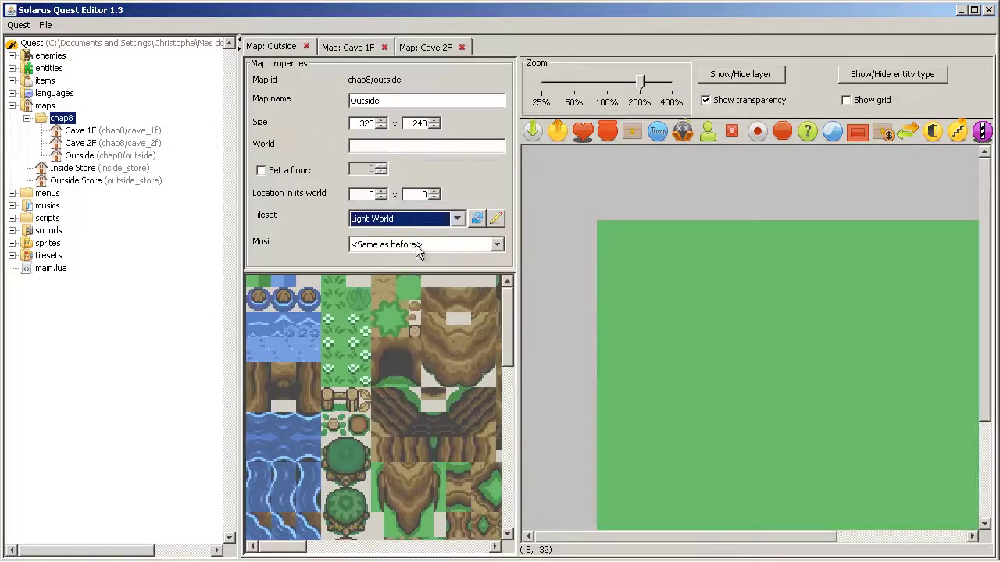
pyautogui.click(418, 244)
pyautogui.scroll(-3, 405, 334)
pyautogui.scroll(-2, 403, 327)
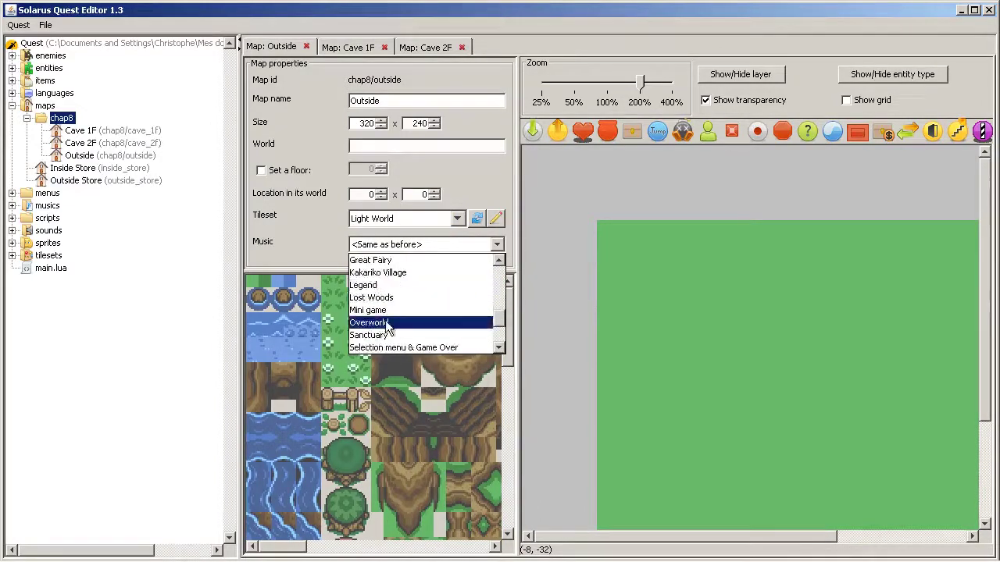
pyautogui.click(392, 323)
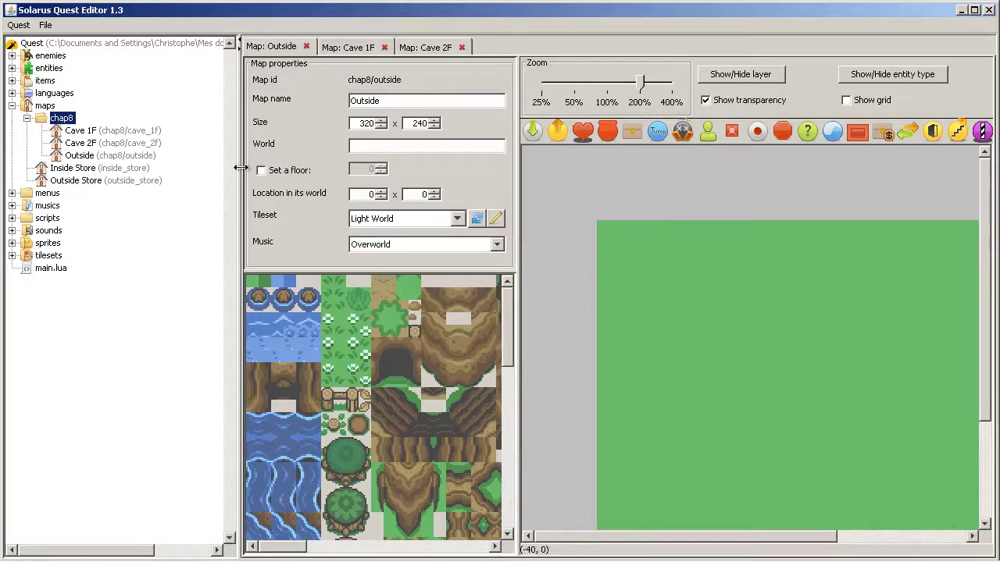
# - Open the Outside Store map and narrow the quest tree to enlarge the map view
pyautogui.moveTo(239, 232); pyautogui.dragTo(82, 232)
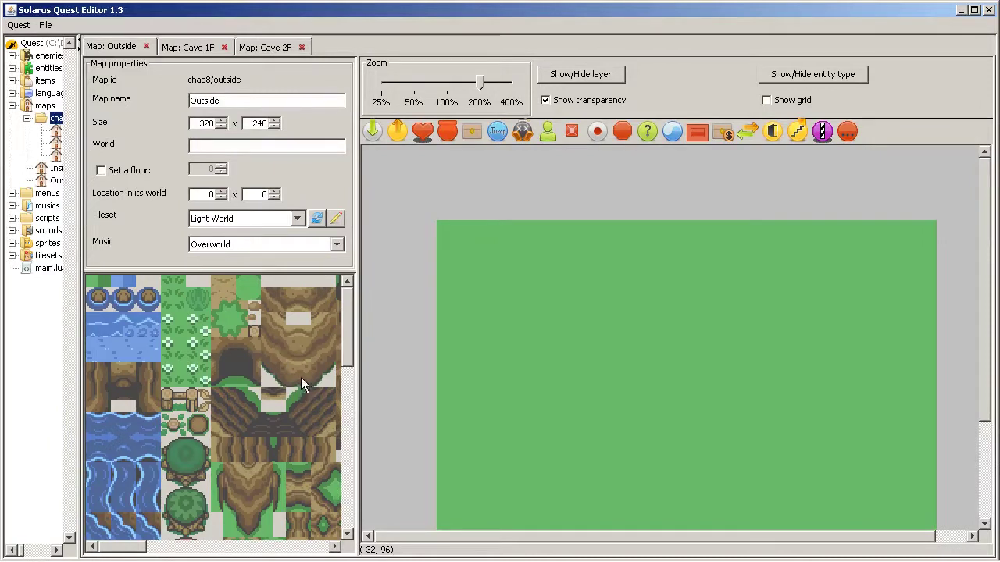
pyautogui.moveTo(78, 160); pyautogui.dragTo(200, 161)
pyautogui.click(72, 157)
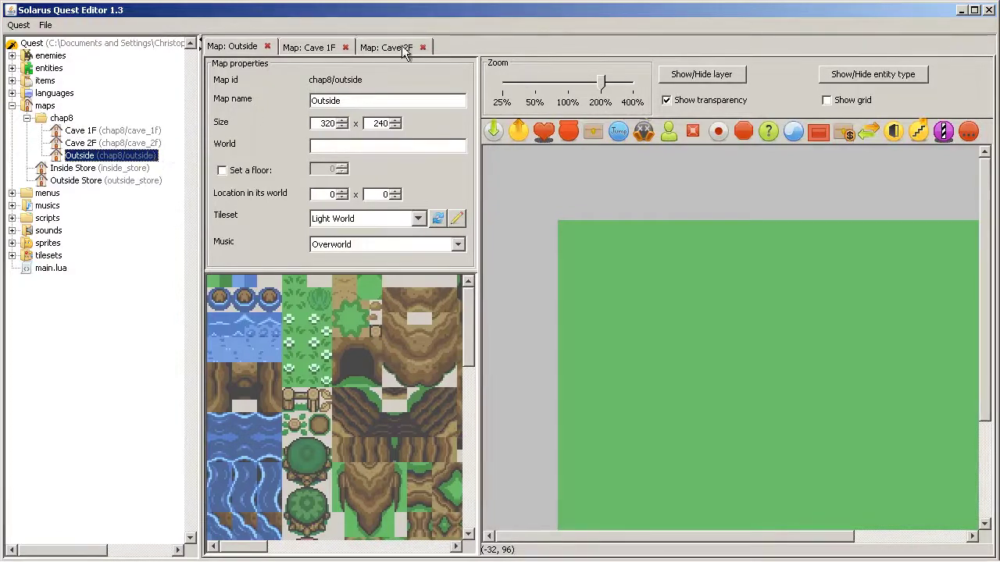
pyautogui.click(379, 48)
pyautogui.doubleClick(88, 180)
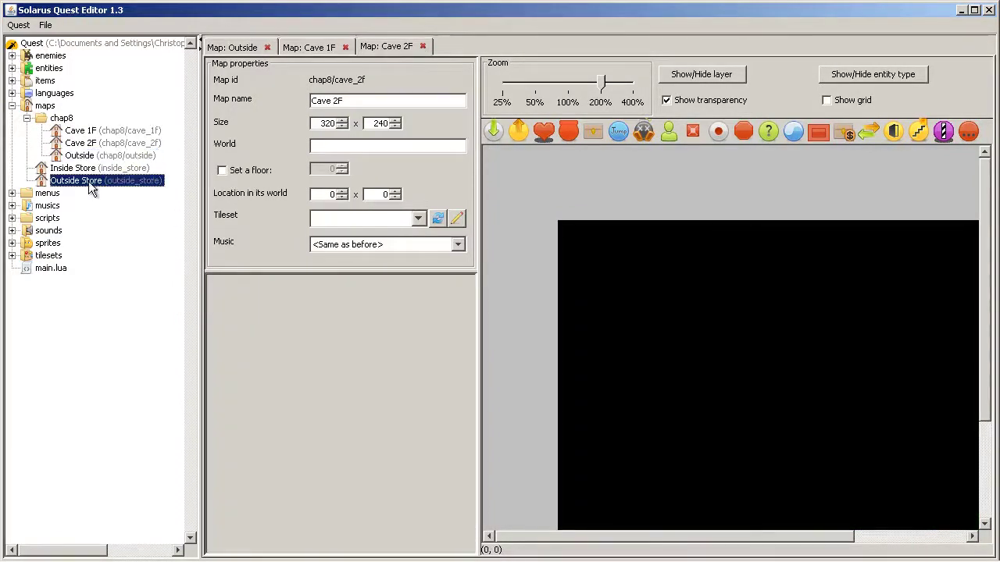
pyautogui.moveTo(197, 178); pyautogui.dragTo(94, 195)
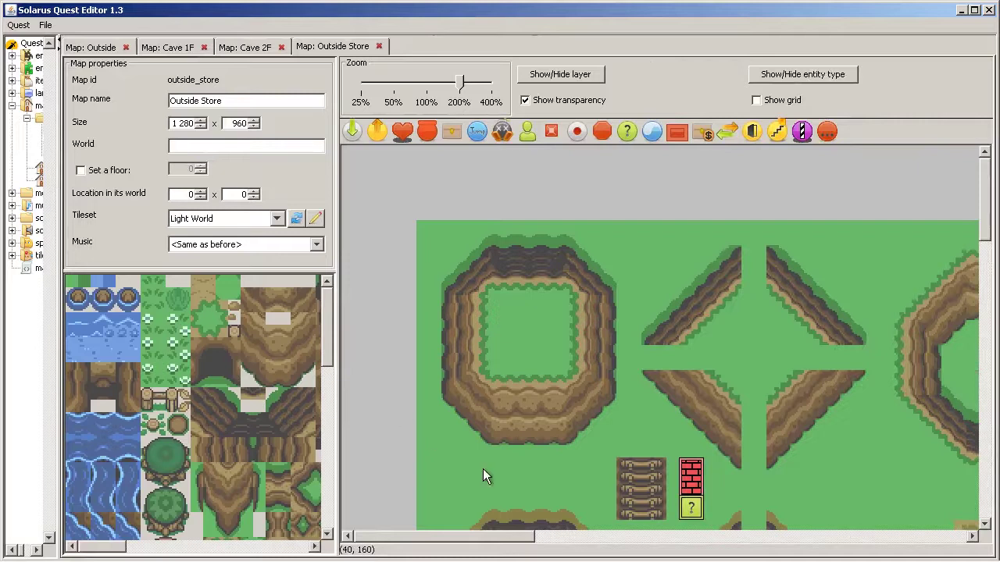
# - Copy the front cliff-face section of the octagonal plateau in Outside Store and place it at the Outside map's left side
pyautogui.moveTo(493, 460); pyautogui.dragTo(565, 367)
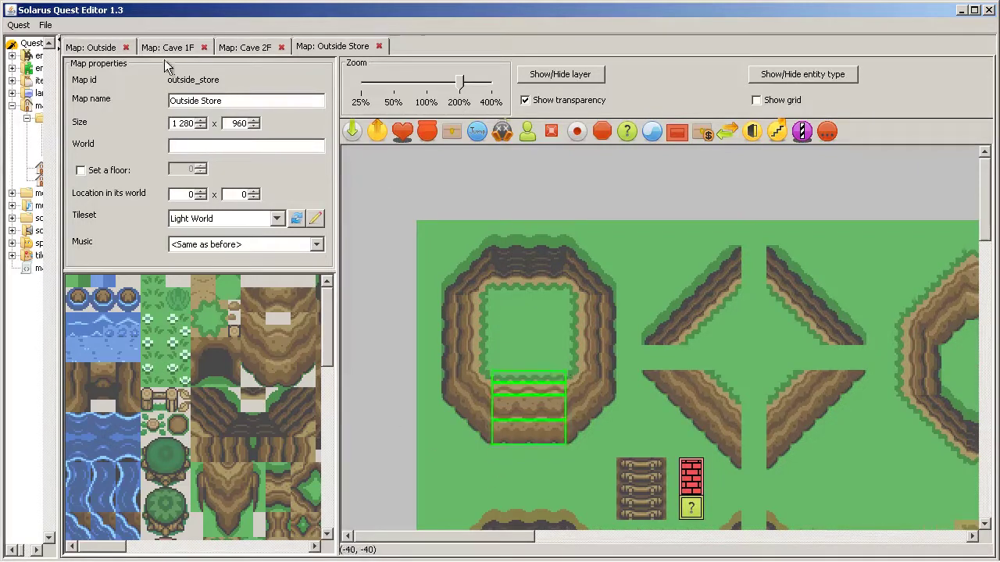
pyautogui.click(88, 47)
pyautogui.hotkey('ctrl', 'v')
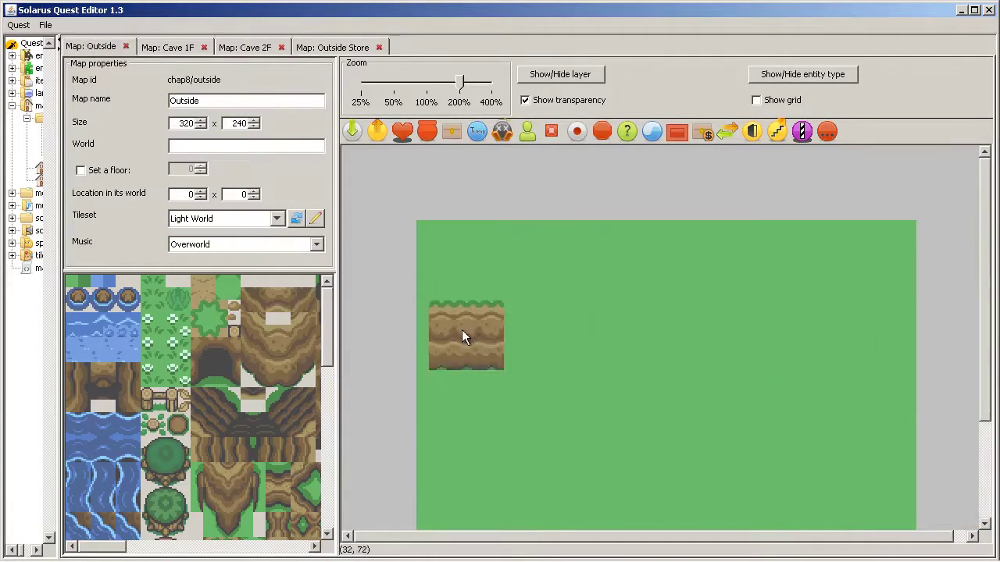
pyautogui.click(446, 332)
# - Stretch the cliff section across the full width of the Outside map and move its base row down near the lower edge
pyautogui.moveTo(536, 374); pyautogui.dragTo(904, 358)
pyautogui.moveTo(895, 410); pyautogui.dragTo(883, 288, button='middle')
pyautogui.click(924, 278)
pyautogui.moveTo(898, 241); pyautogui.dragTo(898, 446)
pyautogui.click(924, 274)
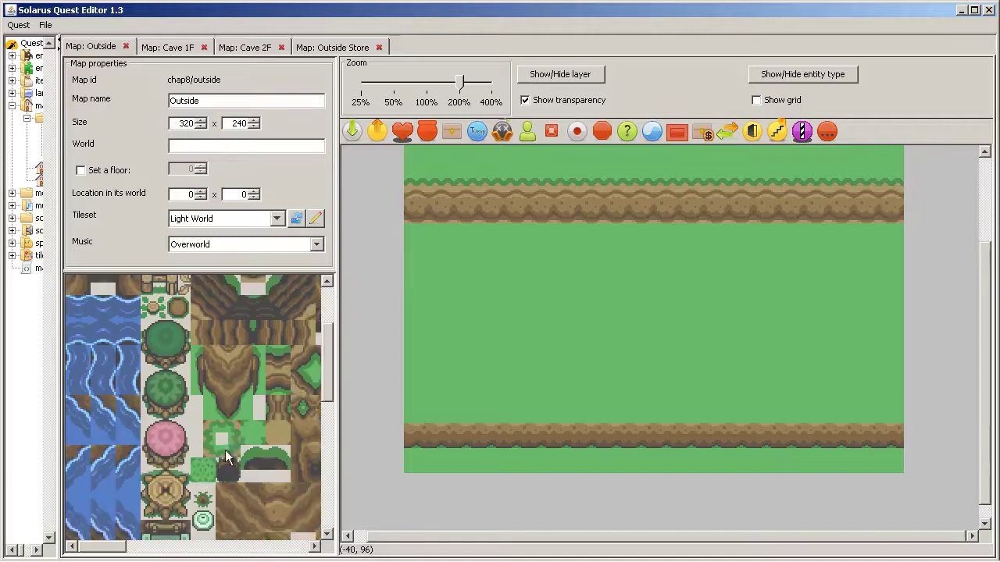
# - Fill the gap between the cliff's upper edge and base with full-width cliff rows, and move the base up against them
pyautogui.scroll(-3, 225, 450)
pyautogui.scroll(-3, 244, 363)
pyautogui.scroll(2, 278, 333)
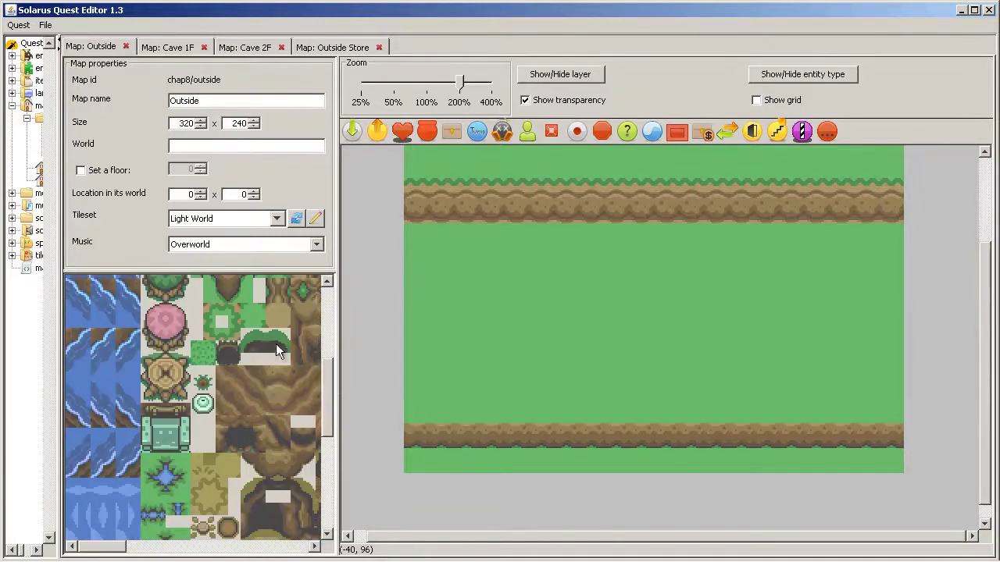
pyautogui.click(275, 390)
pyautogui.moveTo(416, 254); pyautogui.dragTo(893, 358)
pyautogui.moveTo(895, 455); pyautogui.dragTo(886, 412)
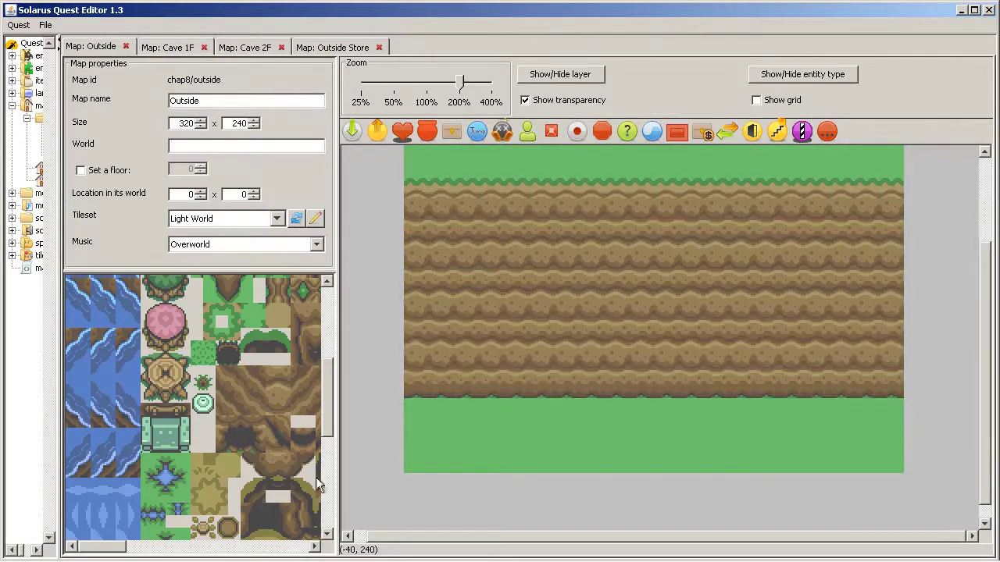
# - Copy the cave entrance from Outside Store and place it at the foot of the Outside map's cliff, right of centre
pyautogui.click(351, 48)
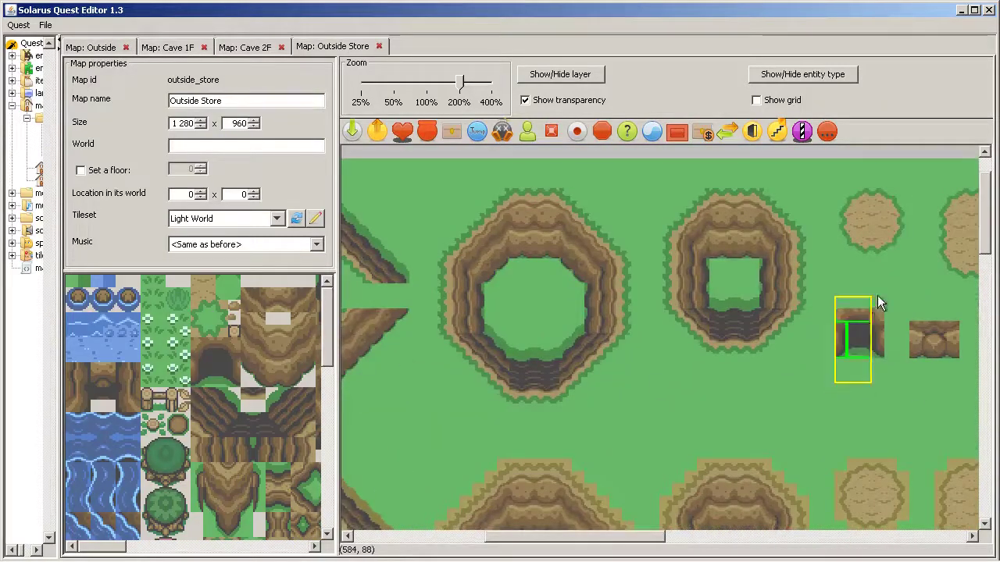
pyautogui.click(87, 48)
pyautogui.hotkey('ctrl', 'v')
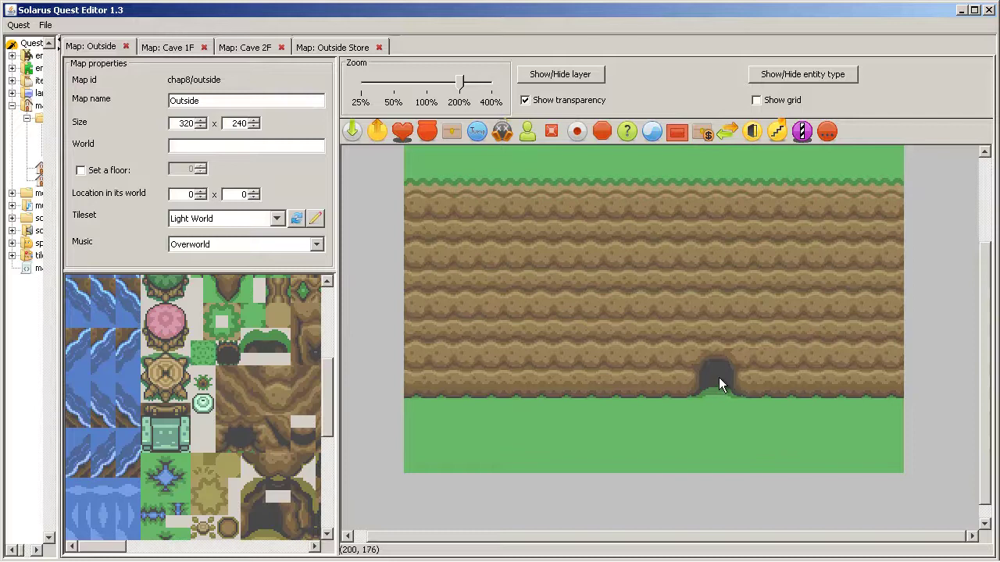
pyautogui.click(719, 377)
# - Select the whole cliff with its cave entrance and move it up slightly on the map
pyautogui.scroll(3, 652, 416)
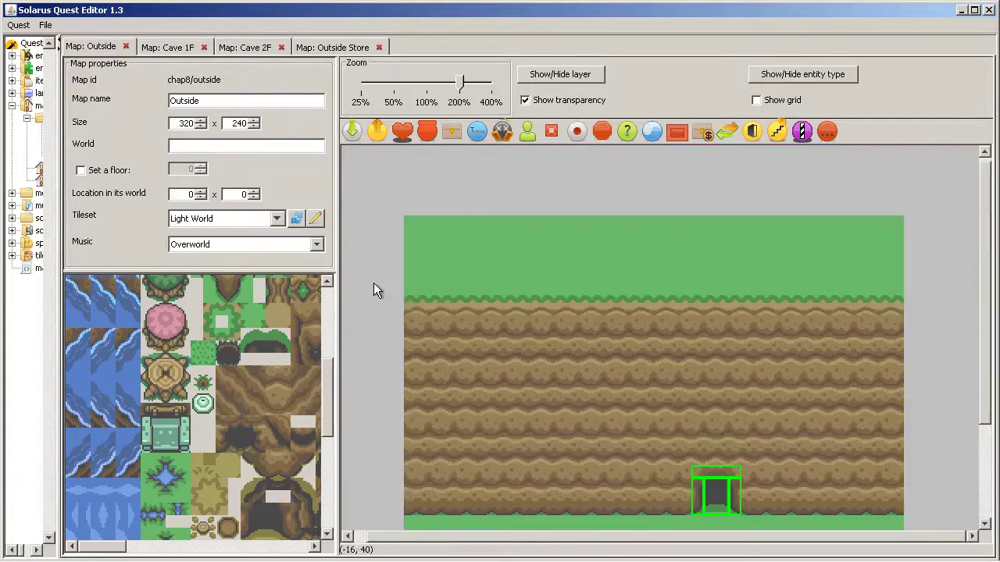
pyautogui.moveTo(373, 283); pyautogui.dragTo(941, 546)
pyautogui.moveTo(818, 417); pyautogui.dragTo(819, 395)
pyautogui.click(808, 514)
# - Place a destination on the grass below the cliff, at about (168, 216)
pyautogui.scroll(-3, 808, 514)
pyautogui.click(352, 131)
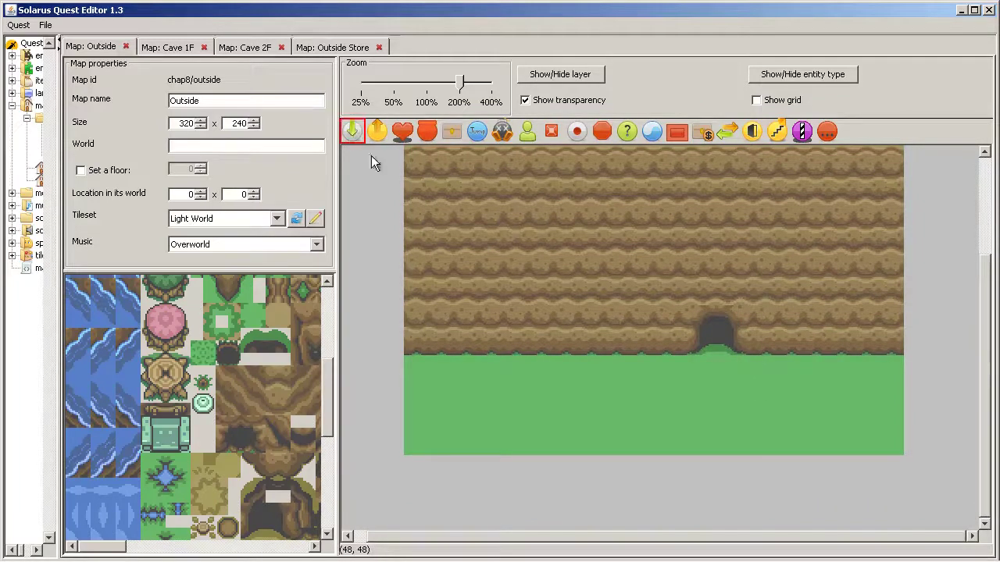
pyautogui.click(665, 409)
# - Place a dark ledge-bottom row, four tiles wide, in the left half of the Outside map's cliff
pyautogui.scroll(2, 614, 442)
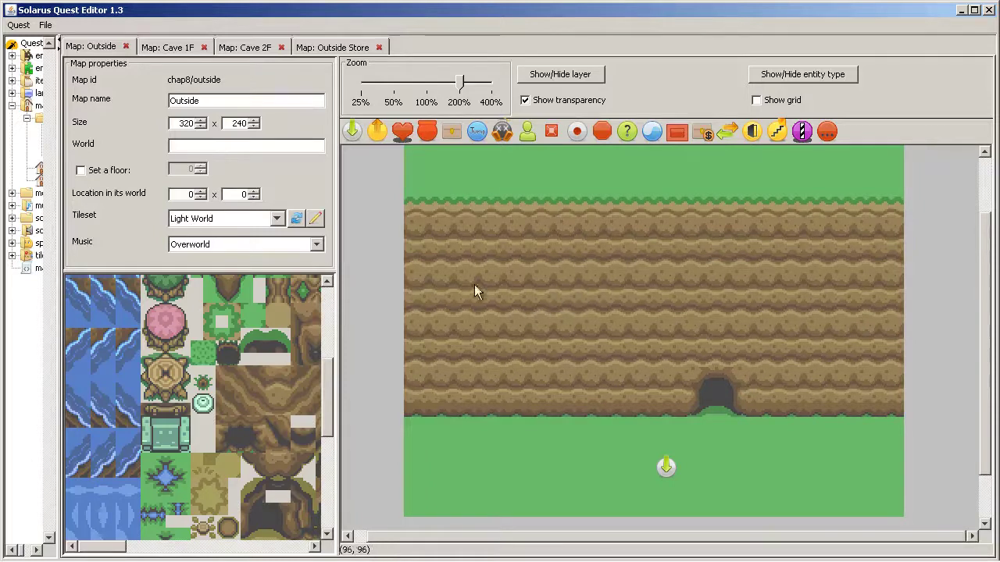
pyautogui.moveTo(273, 447); pyautogui.dragTo(148, 315, button='middle')
pyautogui.moveTo(158, 424); pyautogui.dragTo(224, 357, button='middle')
pyautogui.click(231, 405)
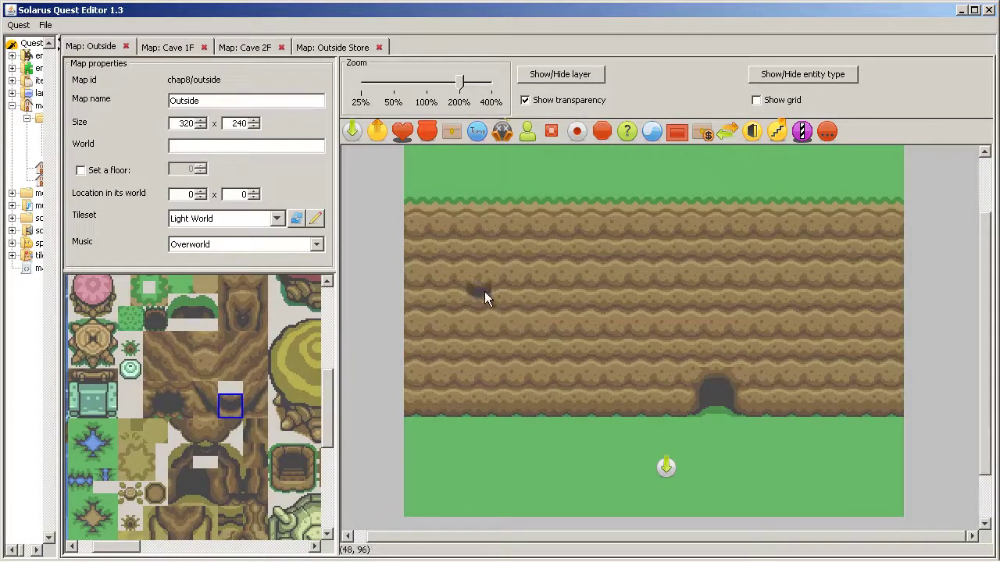
pyautogui.click(485, 344)
# - Add the matching rising diagonal edge pieces to the right and left ends of the dark ledge-bottom row
pyautogui.click(255, 405)
pyautogui.click(595, 319)
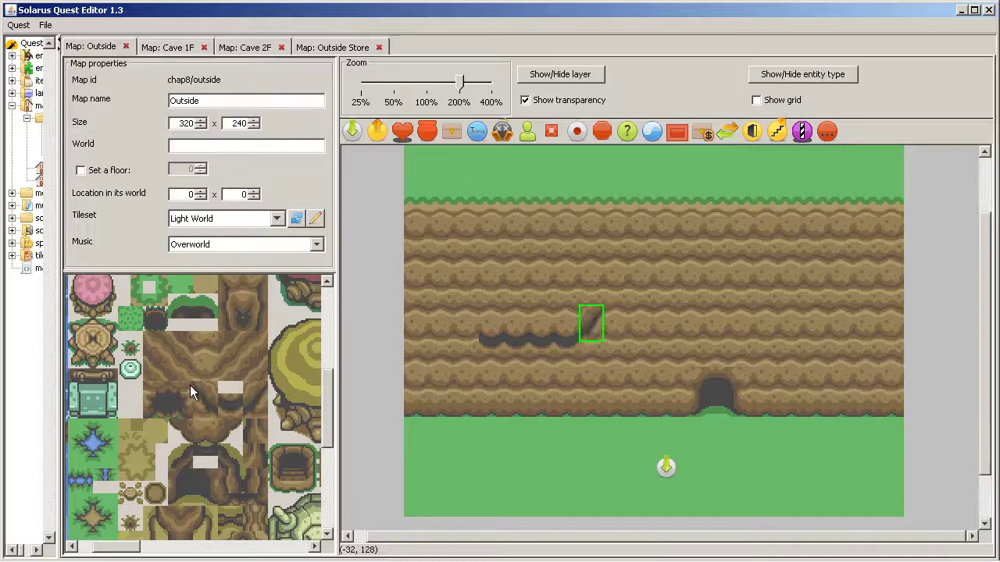
pyautogui.click(209, 402)
pyautogui.click(467, 318)
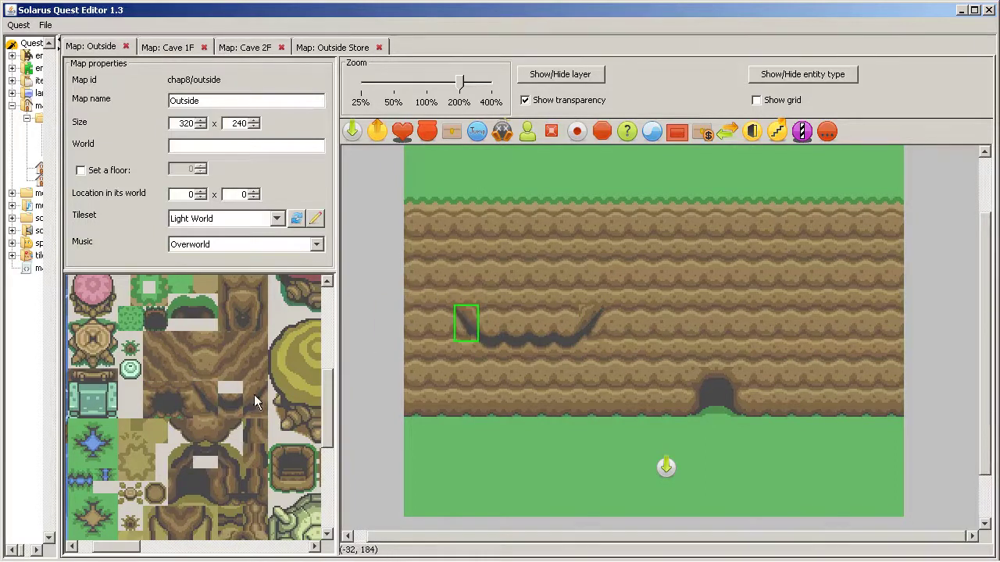
pyautogui.press('Delete')
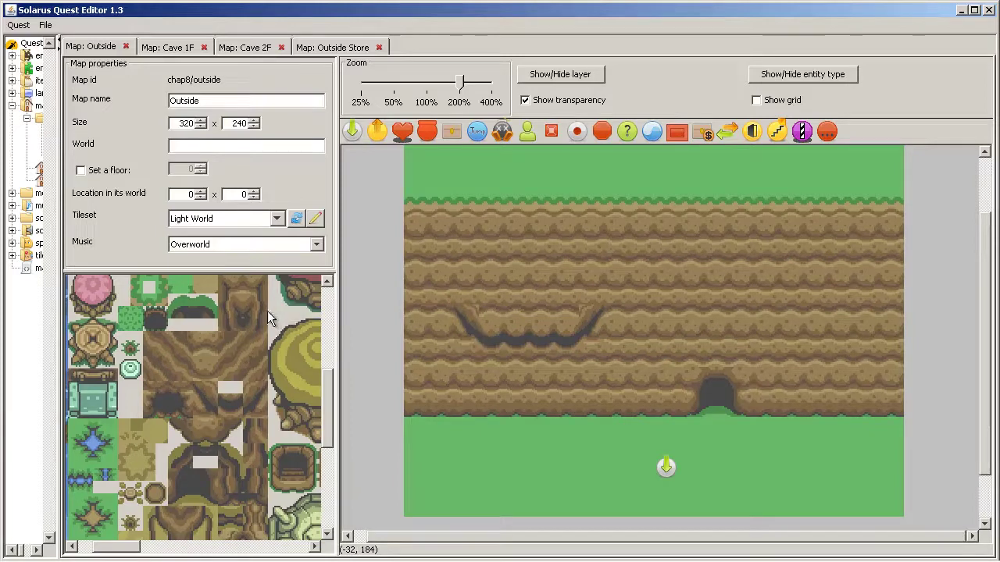
# - Place a rock corner tile directly above the ledge's left diagonal edge piece, slightly overlapping it
pyautogui.scroll(6, 234, 437)
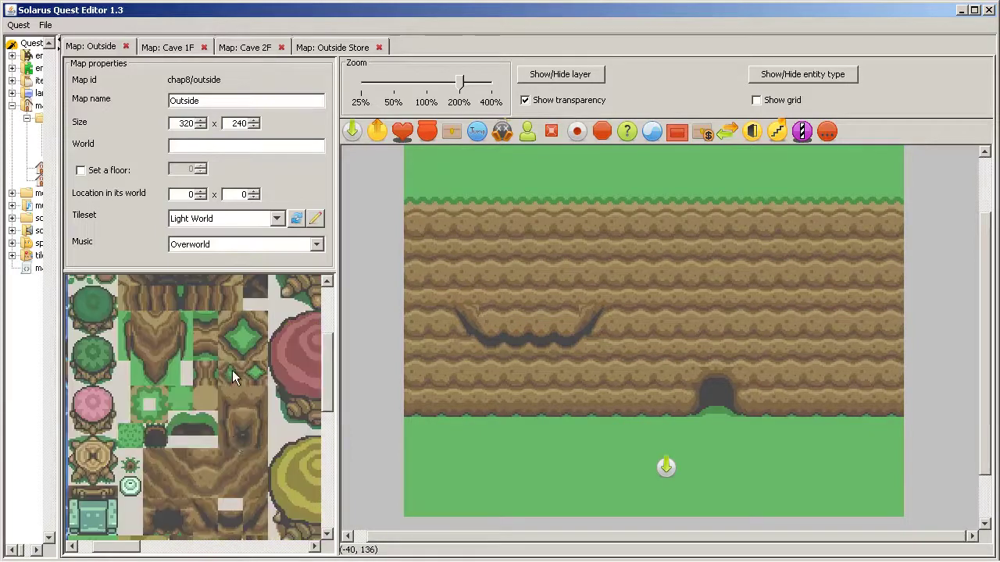
pyautogui.click(179, 290)
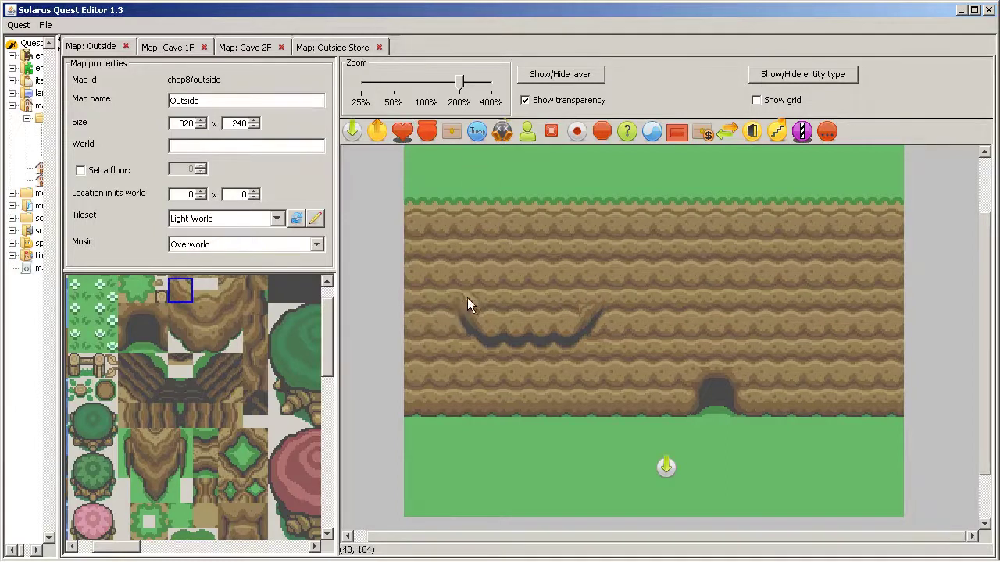
pyautogui.scroll(2, 197, 324)
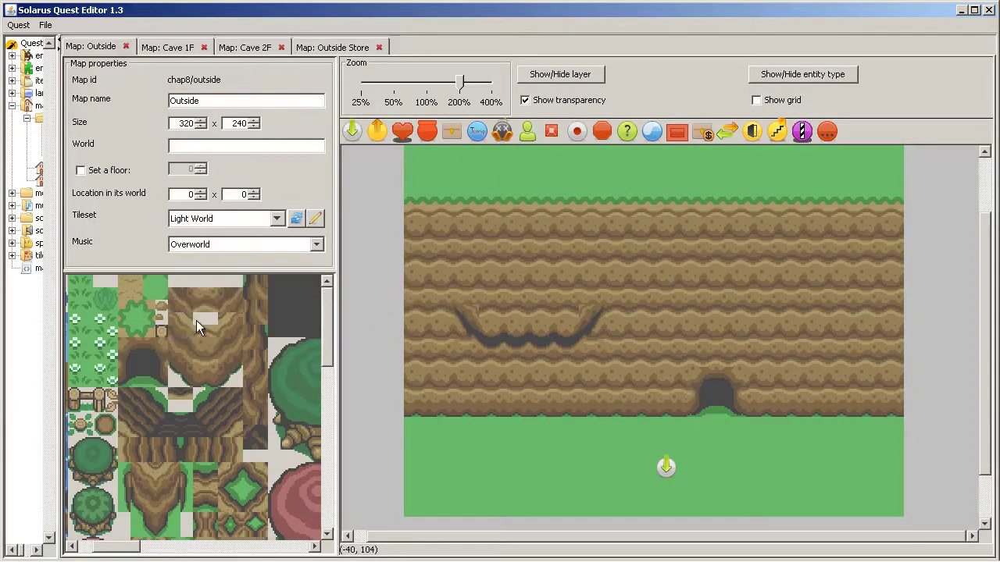
pyautogui.click(179, 320)
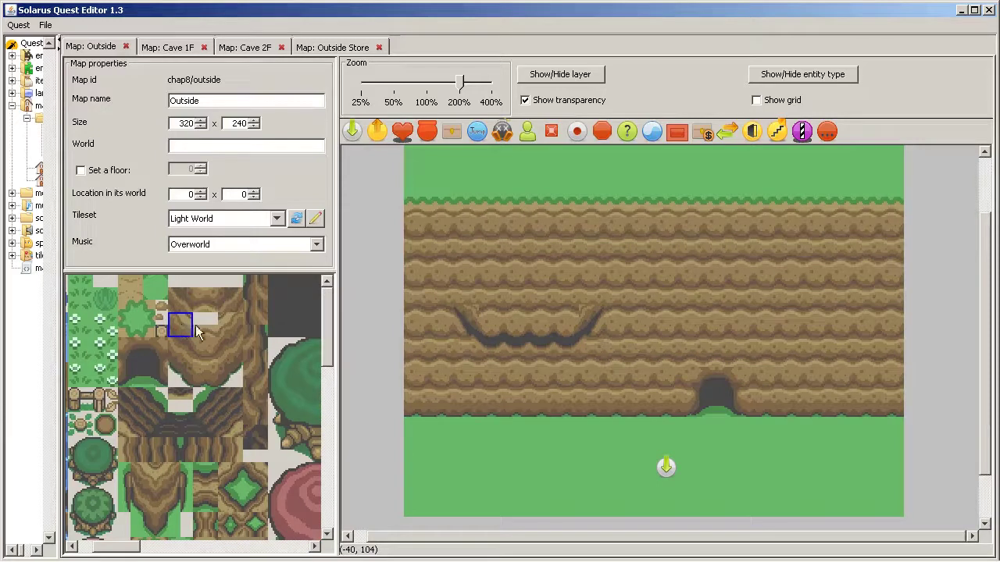
pyautogui.click(468, 317)
pyautogui.moveTo(467, 325); pyautogui.dragTo(462, 308)
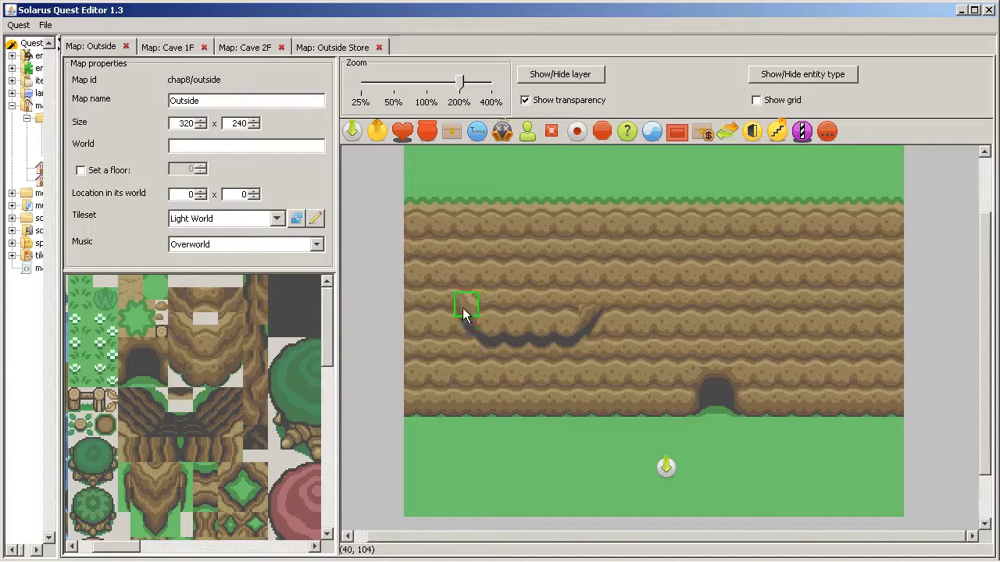
# - Place the mirrored rock corner tile above the ledge's right diagonal piece and adjust their stacking so the diagonal lies in front
pyautogui.click(232, 325)
pyautogui.click(589, 301)
pyautogui.rightClick(594, 300)
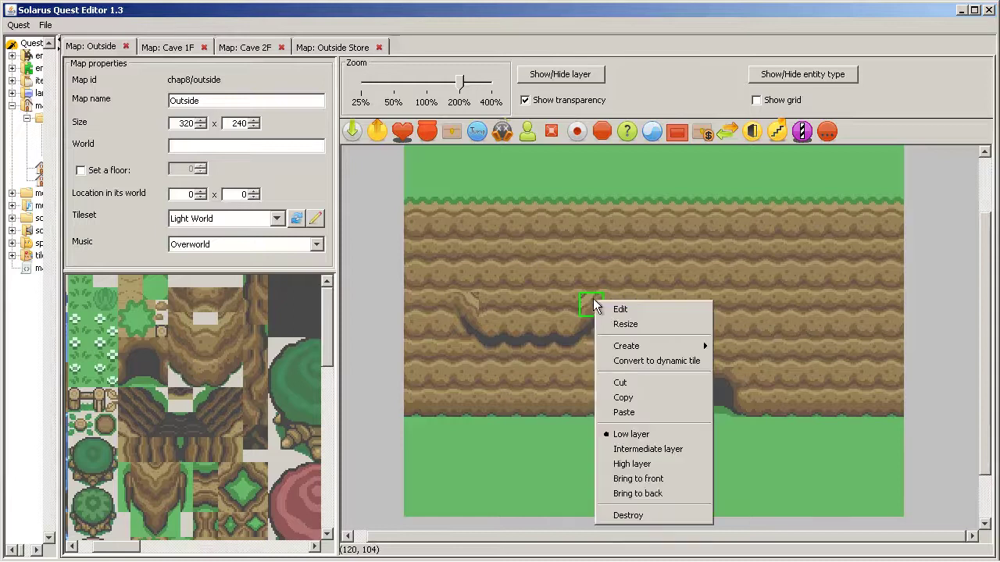
pyautogui.click(647, 496)
# - Adjust the stacking at the ledge's left end so the dark diagonal piece lies in front of the rock corner tile
pyautogui.click(586, 291)
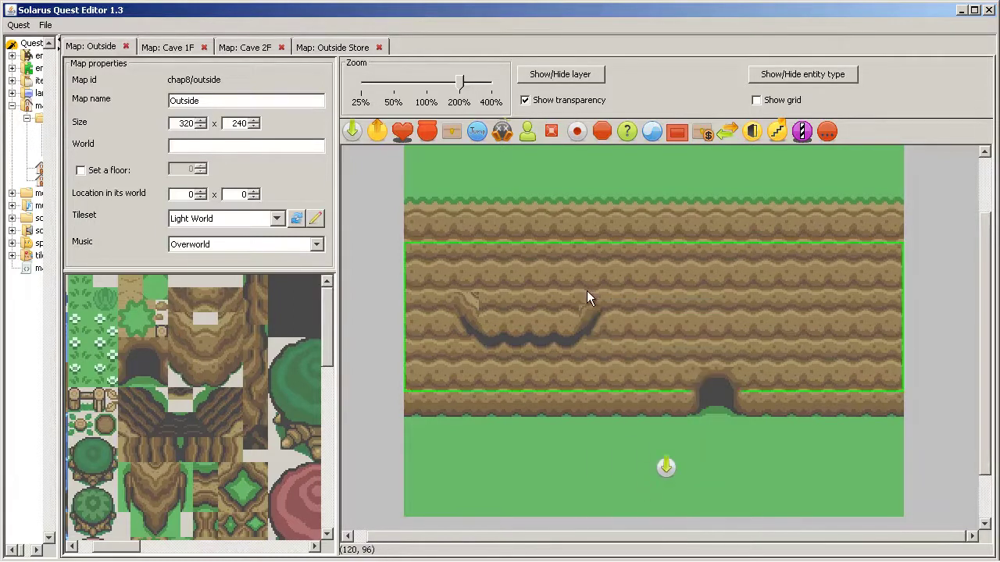
pyautogui.click(468, 296)
pyautogui.press('Delete')
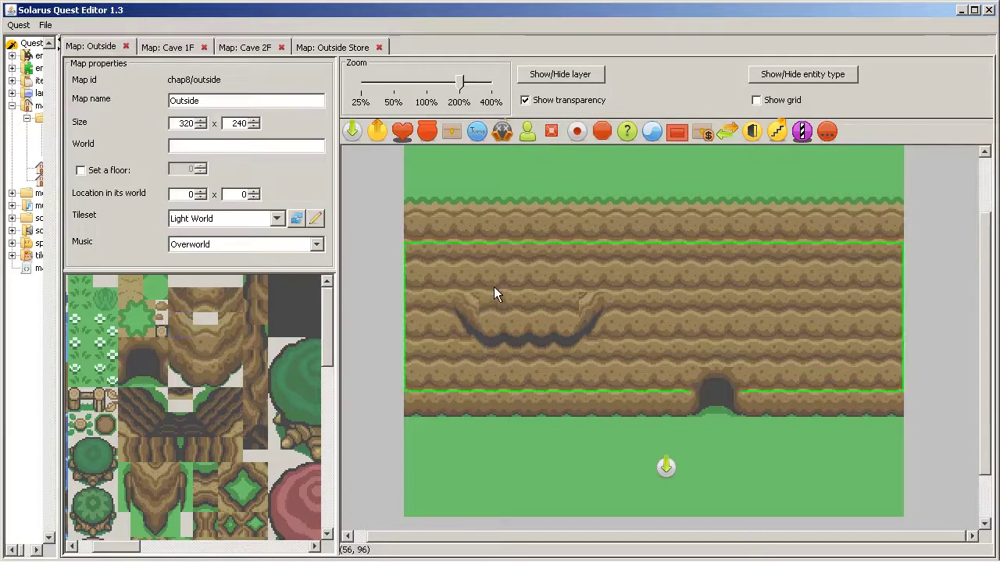
pyautogui.click(476, 312)
pyautogui.click(473, 297)
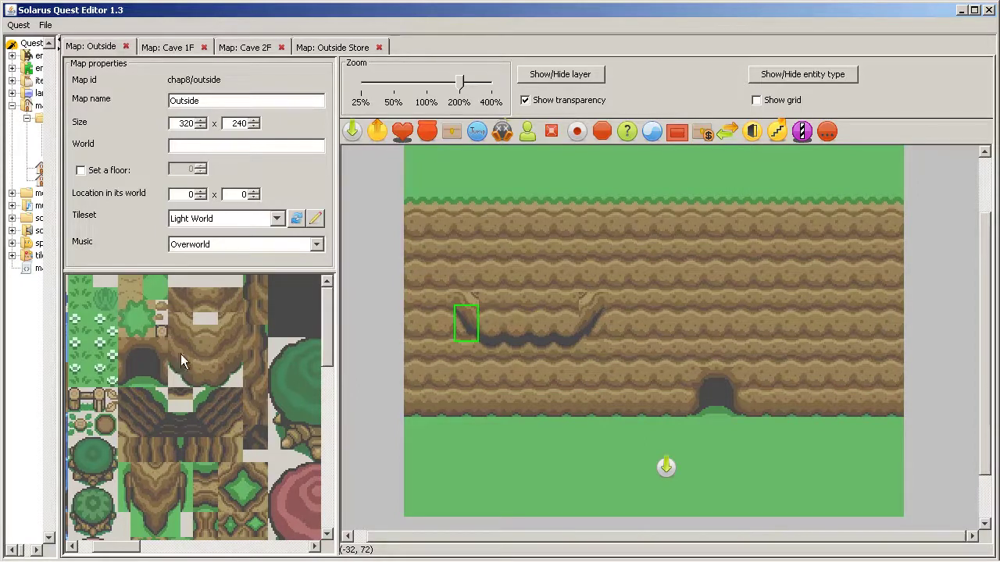
# - Find the thin horizontal rock edge tile and place a four-tile-wide strip of it on the grass below the cliff
pyautogui.scroll(-3, 197, 381)
pyautogui.scroll(-2, 213, 355)
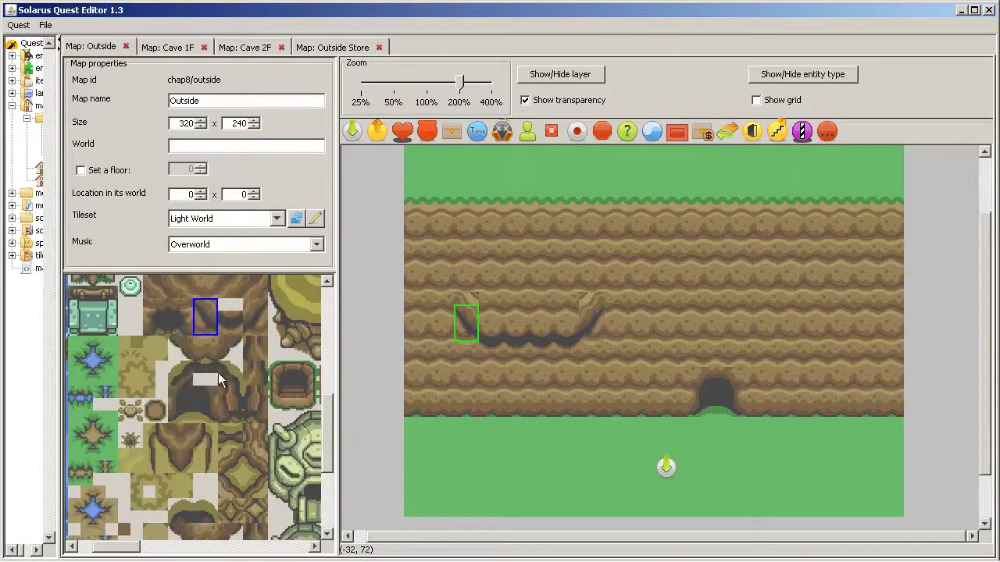
pyautogui.scroll(-3, 208, 399)
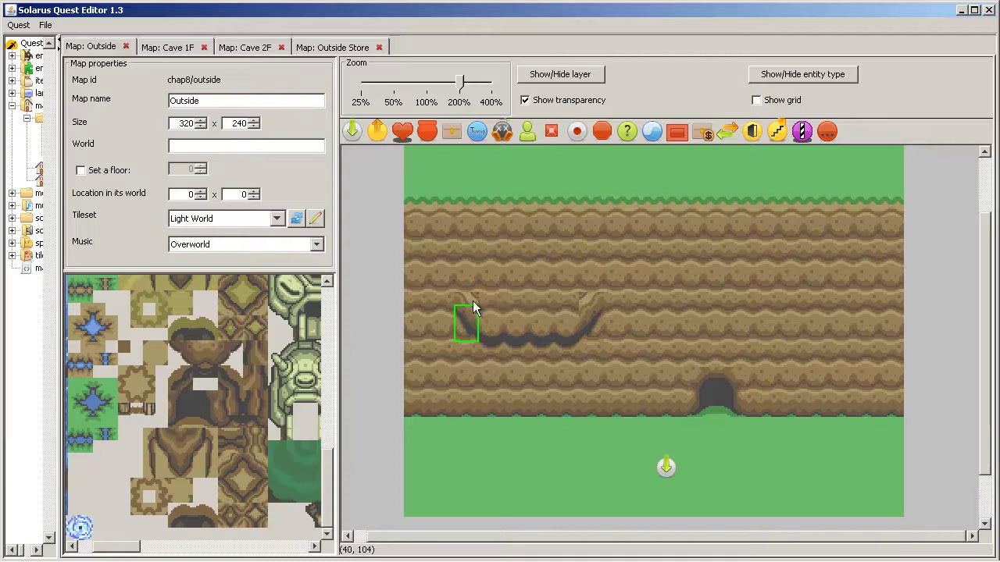
pyautogui.scroll(5, 217, 392)
pyautogui.scroll(-3, 211, 400)
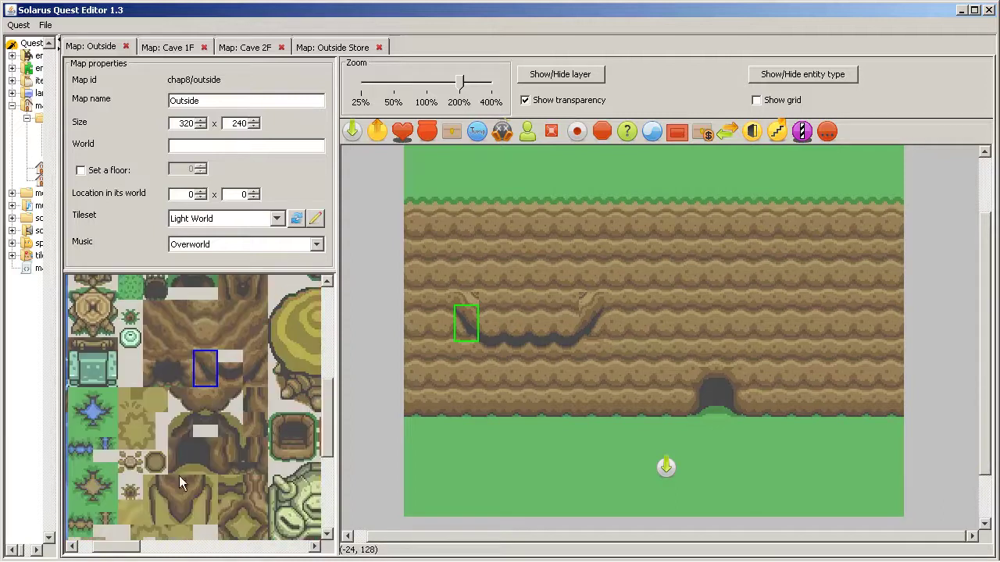
pyautogui.scroll(8, 179, 468)
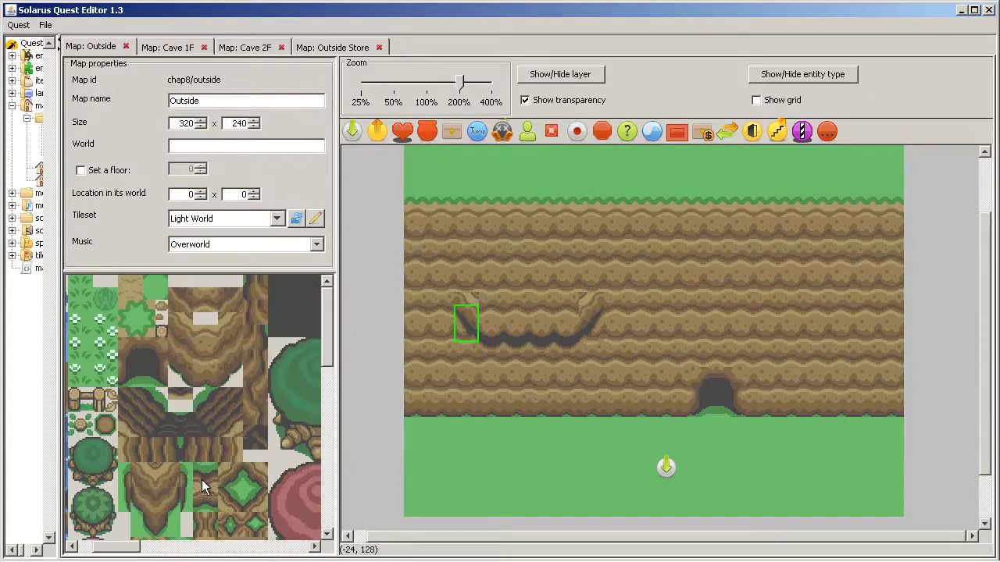
pyautogui.click(201, 479)
pyautogui.moveTo(495, 301); pyautogui.dragTo(542, 456)
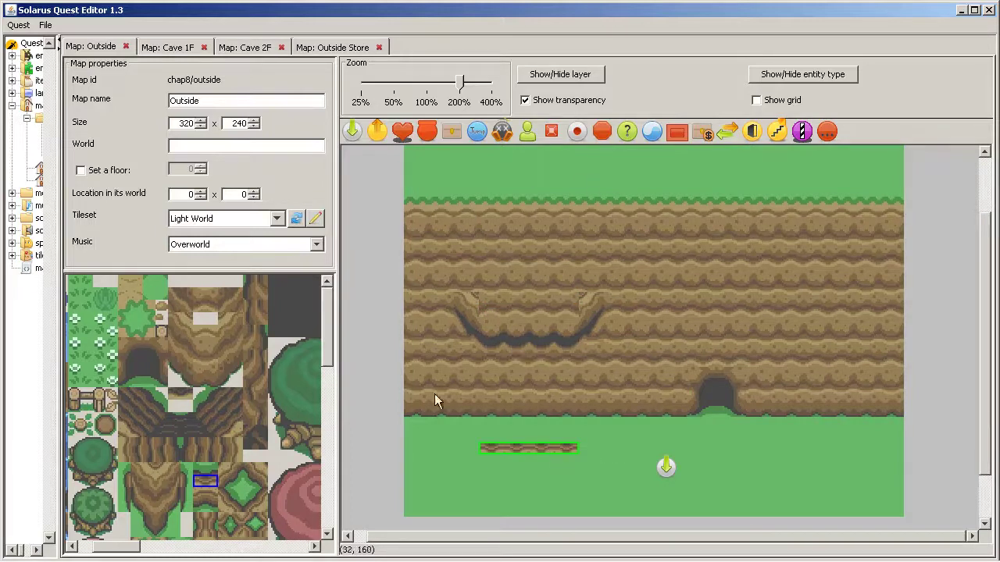
# - Place the left and right diagonal rock-rim tiles above the ledge's two rock corner tiles
pyautogui.scroll(-10, 214, 478)
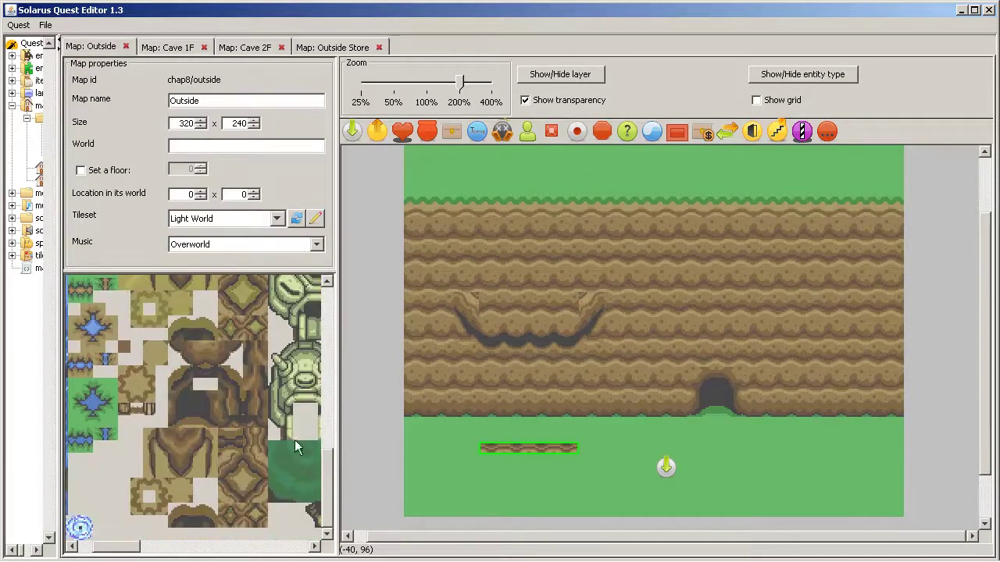
pyautogui.click(236, 489)
pyautogui.click(465, 278)
pyautogui.click(264, 490)
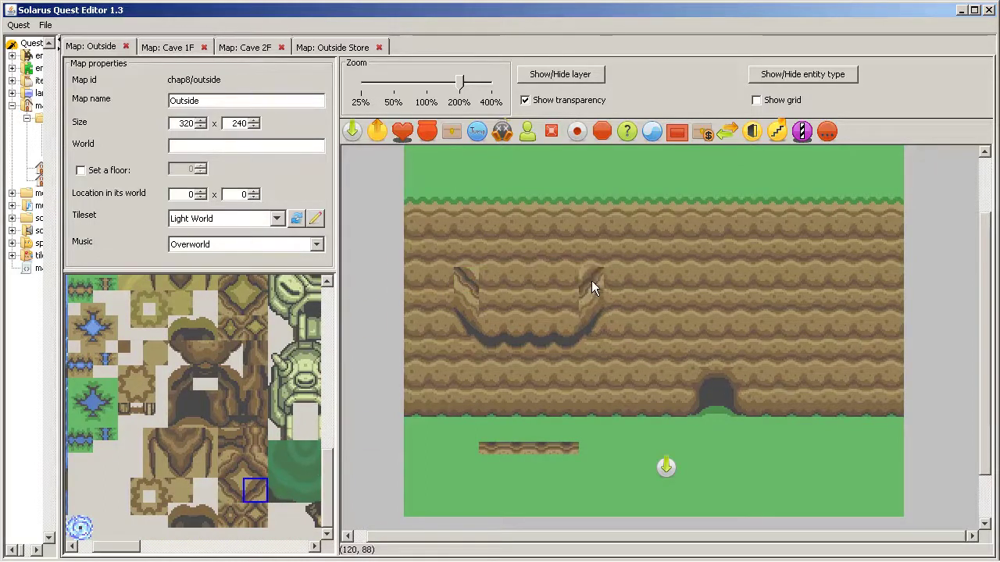
pyautogui.click(592, 289)
# - Fill the space between the diagonal rims with light ground and move the rock edge strip up to the ground's front edge
pyautogui.scroll(8, 144, 358)
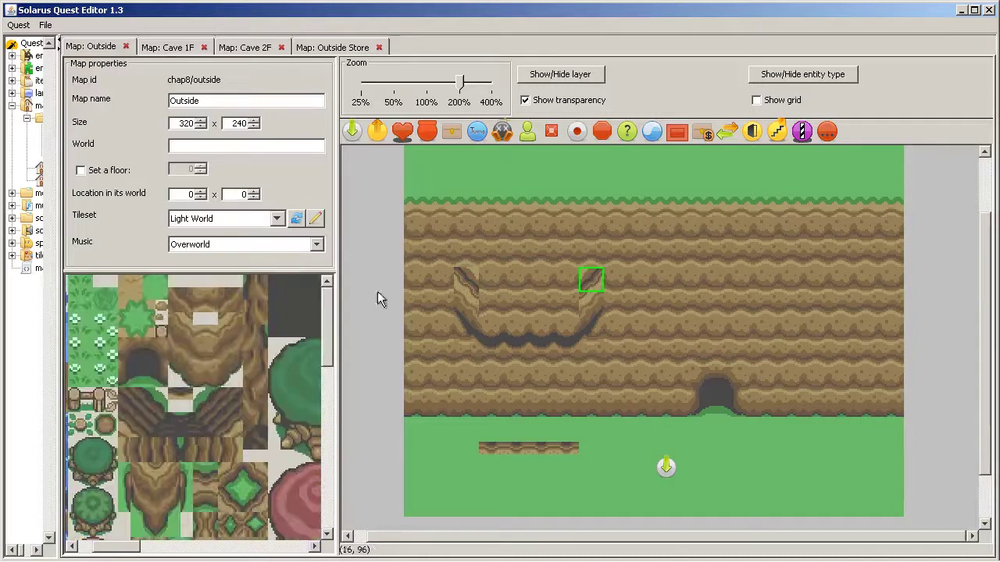
pyautogui.click(126, 289)
pyautogui.moveTo(486, 282); pyautogui.dragTo(565, 282)
pyautogui.moveTo(560, 449); pyautogui.dragTo(554, 304)
pyautogui.click(574, 407)
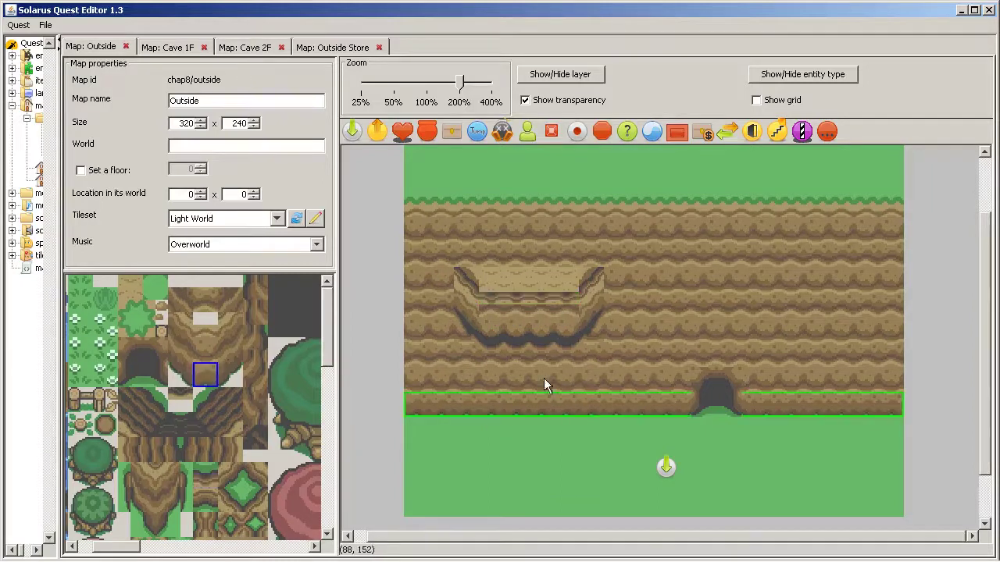
pyautogui.click(517, 323)
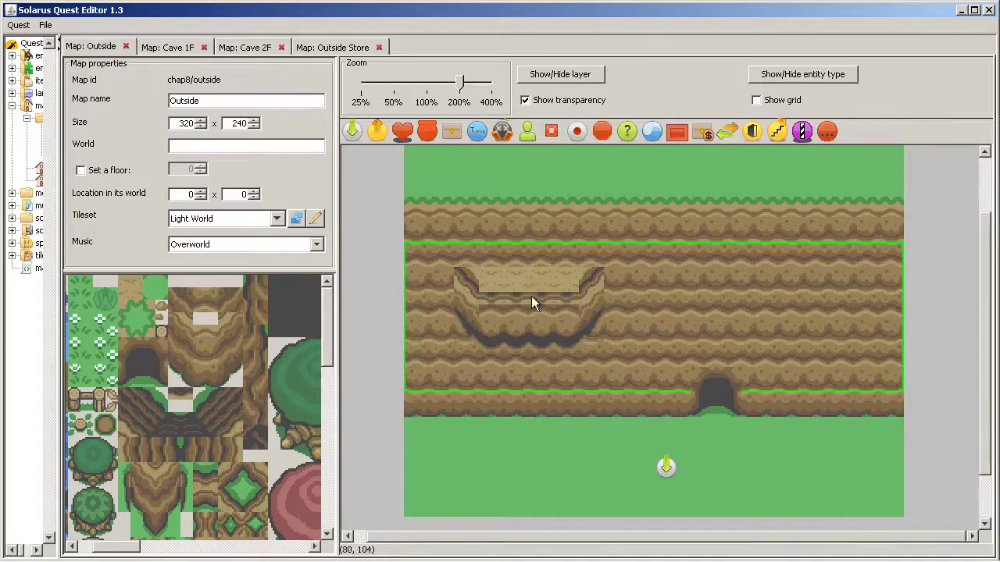
pyautogui.click(527, 301)
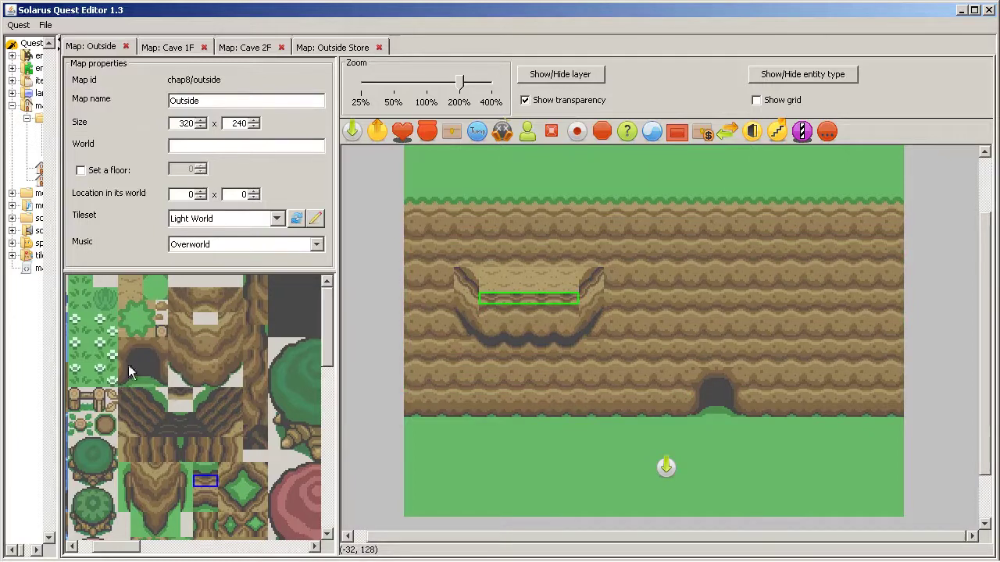
# - Fill the ledge's face beneath the strip with cliff tiles and shorten the strip to the left half of the ledge
pyautogui.click(207, 334)
pyautogui.click(519, 313)
pyautogui.click(554, 310)
pyautogui.click(573, 335)
pyautogui.click(561, 297)
pyautogui.moveTo(563, 303); pyautogui.dragTo(536, 303)
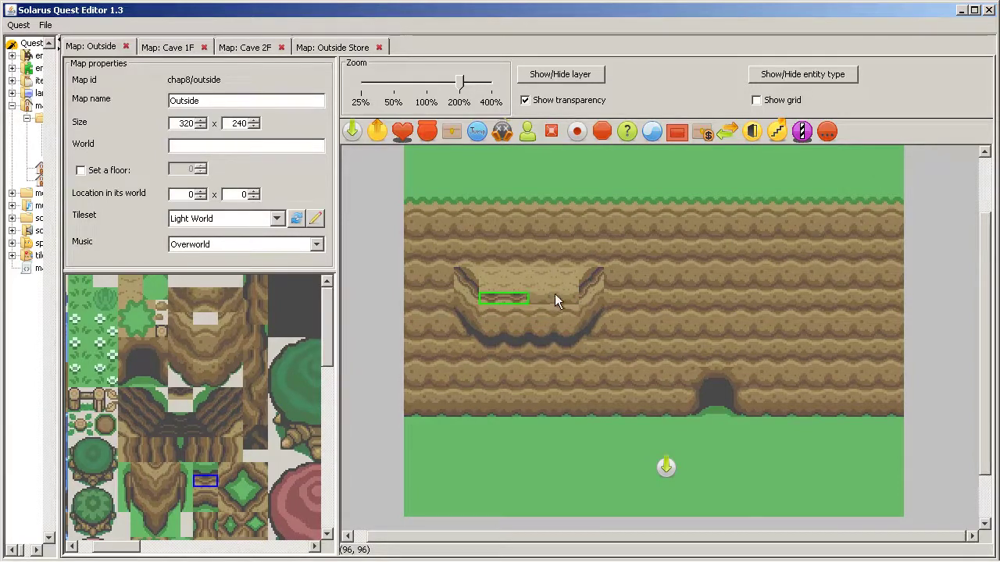
# - Place a six-tile-wide row of dark cliff-base rock along the ledge's back edge
pyautogui.scroll(-5, 223, 461)
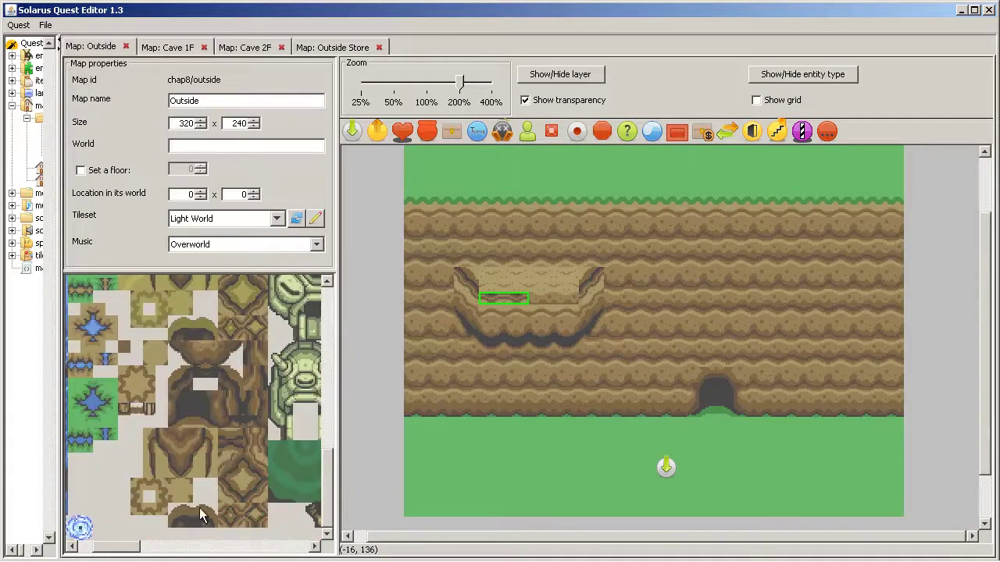
pyautogui.click(203, 353)
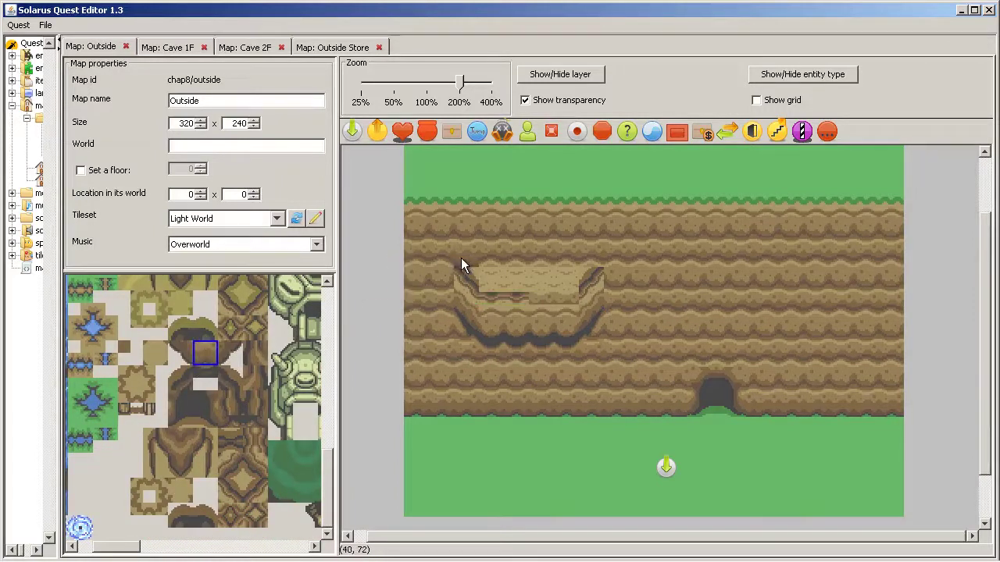
pyautogui.moveTo(462, 258); pyautogui.dragTo(589, 271)
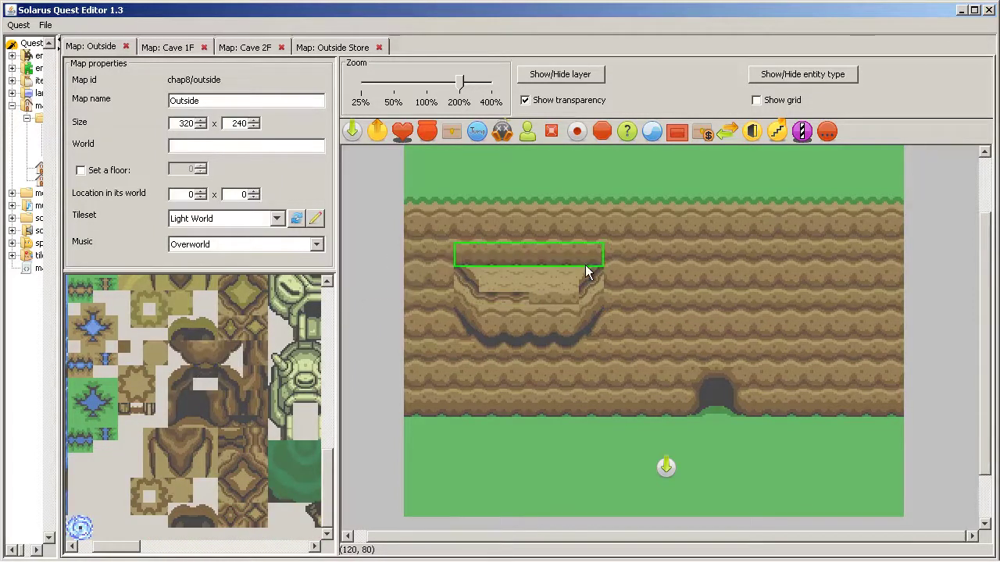
# - Copy the brown-ground cave entrance from Outside Store and place it at the back of the Outside map's ledge, left of its centre
pyautogui.click(322, 44)
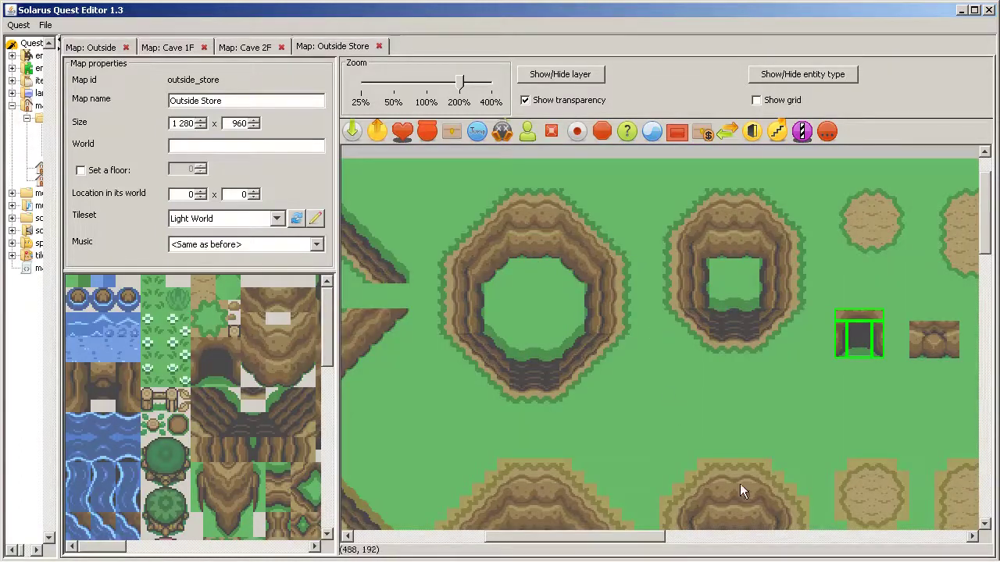
pyautogui.moveTo(886, 410); pyautogui.dragTo(643, 312, button='middle')
pyautogui.moveTo(612, 368); pyautogui.dragTo(626, 235, button='middle')
pyautogui.moveTo(629, 450); pyautogui.dragTo(631, 271, button='middle')
pyautogui.moveTo(588, 405); pyautogui.dragTo(603, 356, button='middle')
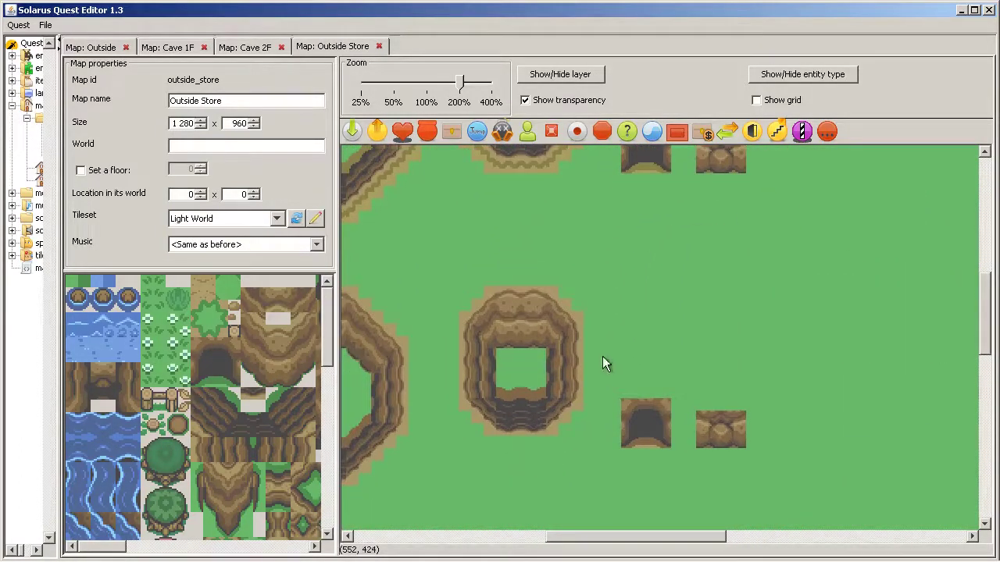
pyautogui.click(645, 424)
pyautogui.click(100, 47)
pyautogui.click(501, 170)
pyautogui.click(504, 246)
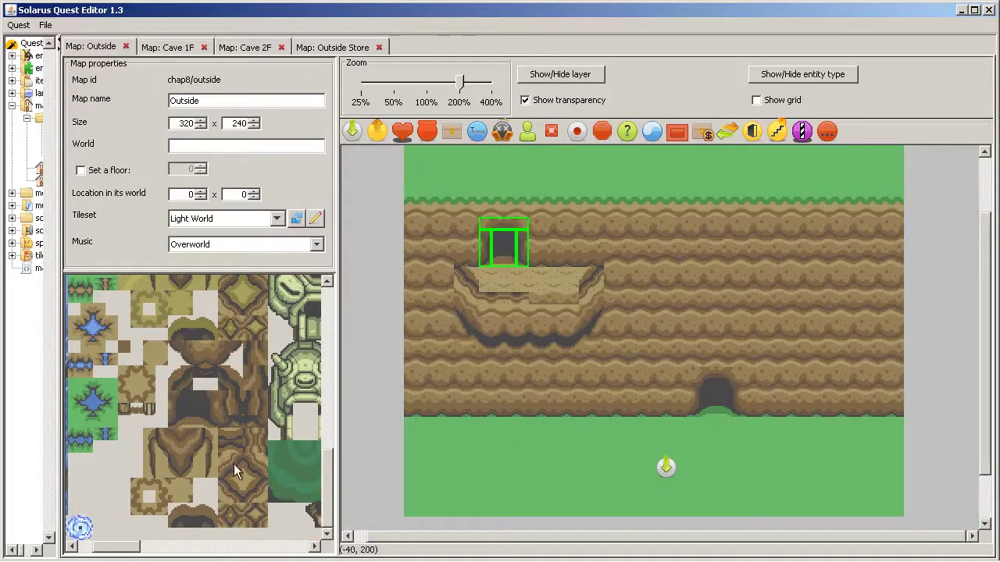
# - Replace the left half of the ledge's front edge with the brown-ground rock edge strip
pyautogui.press('Delete')
pyautogui.click(228, 437)
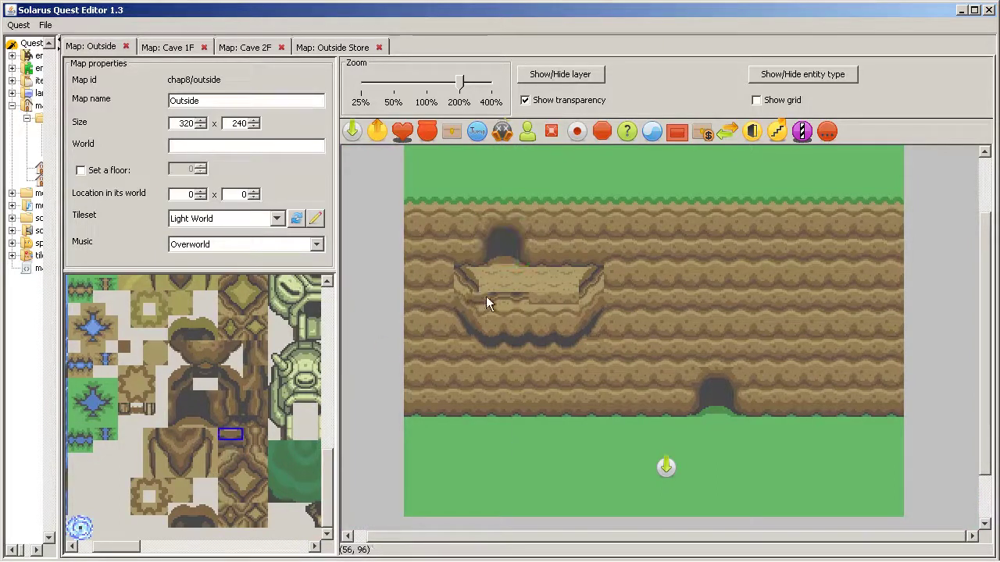
pyautogui.click(492, 290)
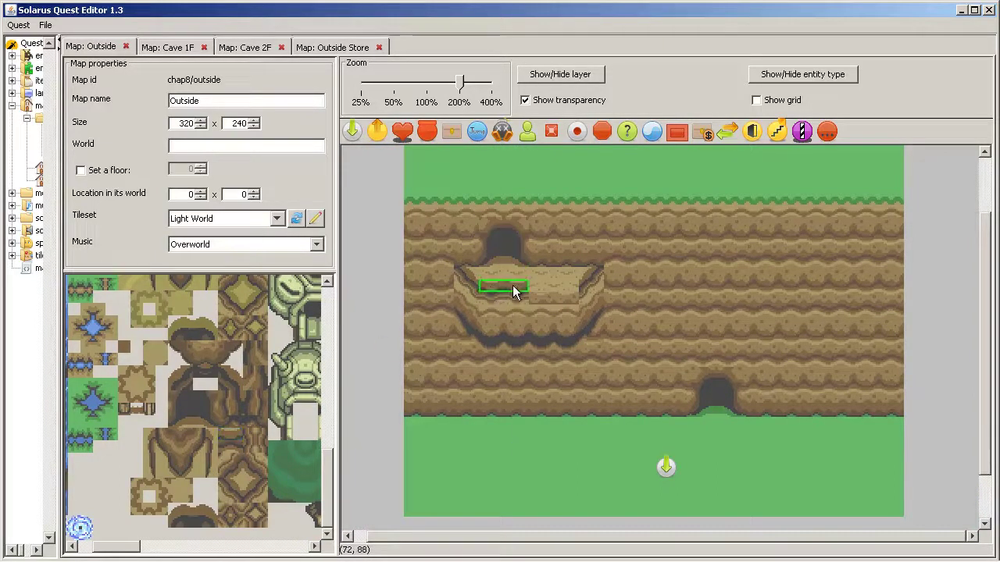
# - Finish both ends of the left front edge strip on the ledge with diagonal rock pieces and a small end tile at its inner end
pyautogui.click(468, 275)
pyautogui.hotkey('ctrl', 'v')
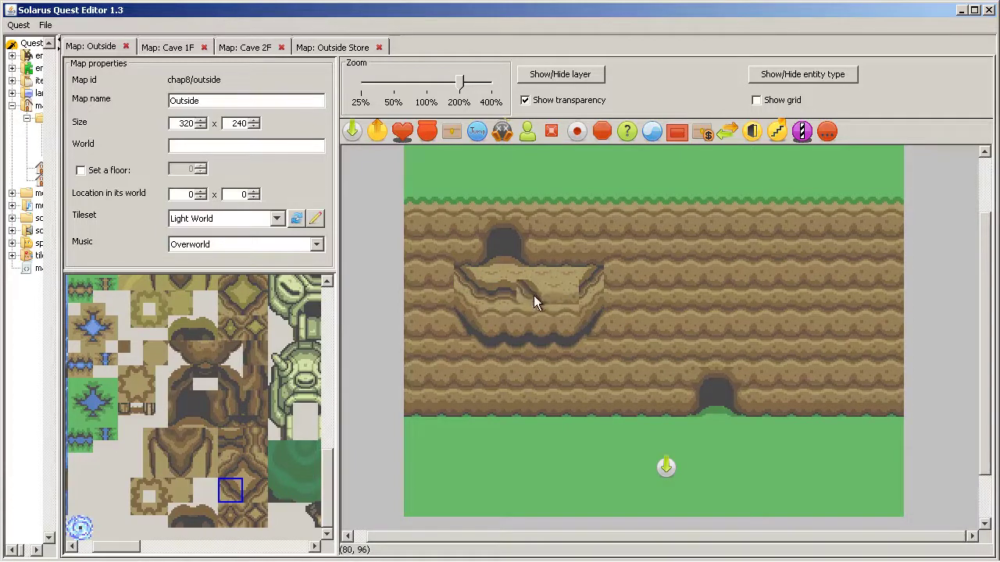
pyautogui.click(543, 296)
pyautogui.click(254, 492)
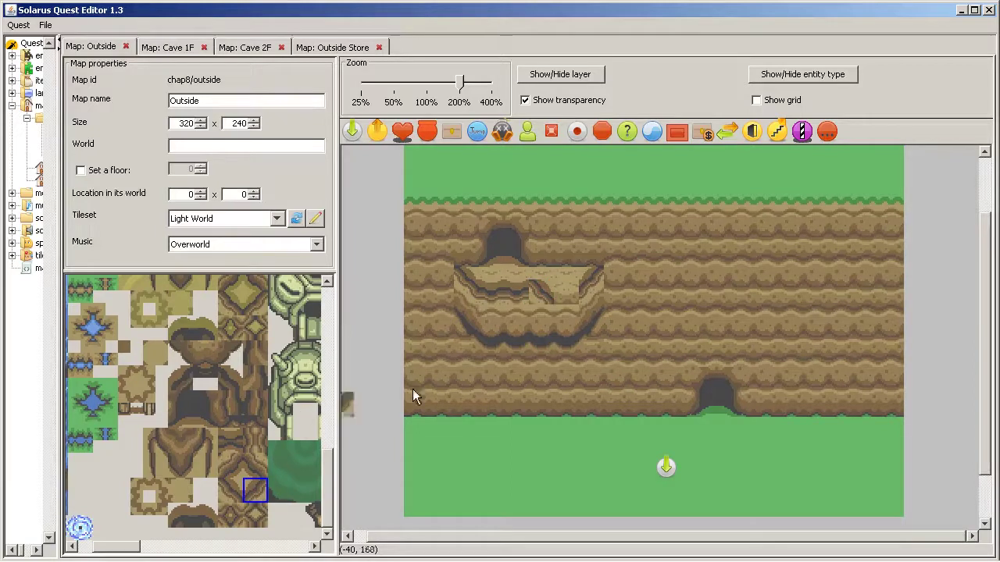
pyautogui.click(222, 521)
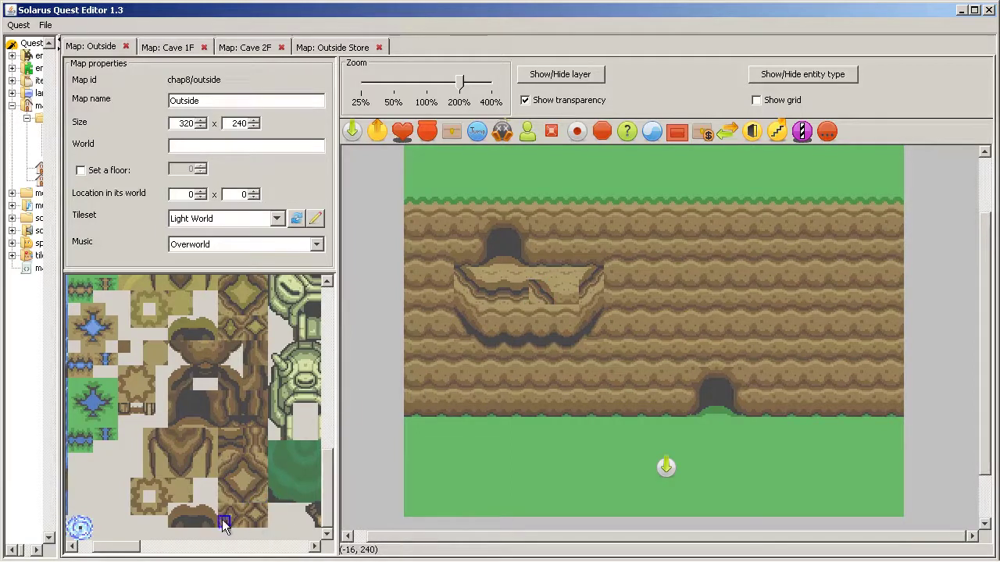
pyautogui.click(541, 296)
pyautogui.click(554, 278)
pyautogui.click(535, 301)
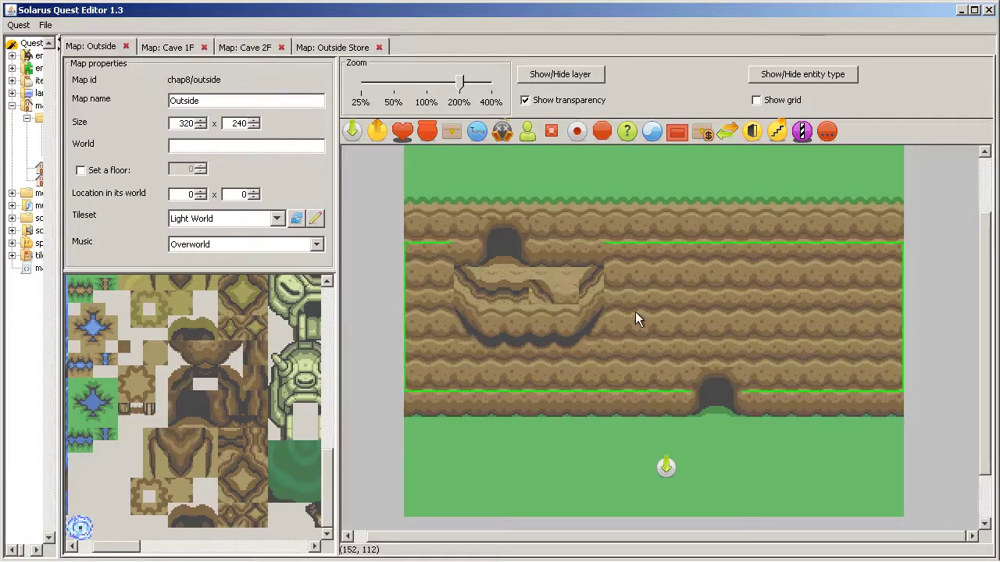
pyautogui.click(523, 294)
pyautogui.click(531, 297)
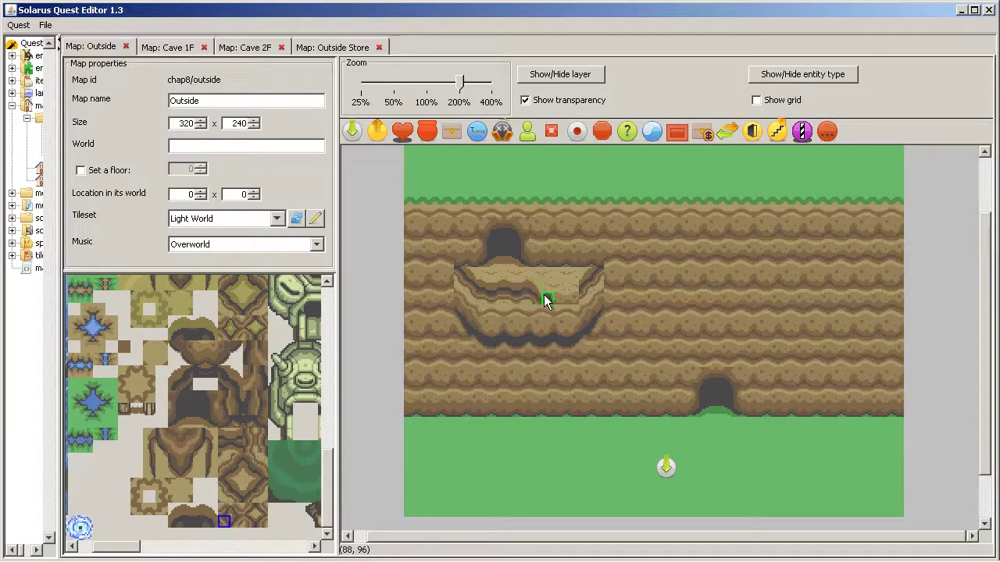
pyautogui.click(552, 323)
pyautogui.moveTo(549, 323); pyautogui.dragTo(562, 281)
# - Add the mirrored diagonal rock piece and its small end tile at the right end of the ledge's front edge
pyautogui.click(255, 488)
pyautogui.click(580, 296)
pyautogui.click(236, 521)
pyautogui.click(573, 298)
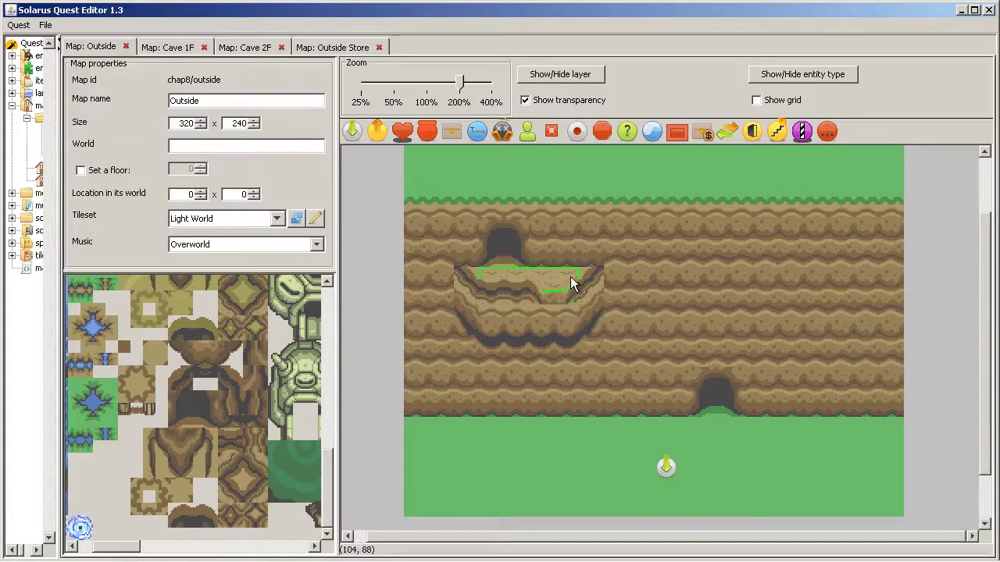
pyautogui.press('Delete')
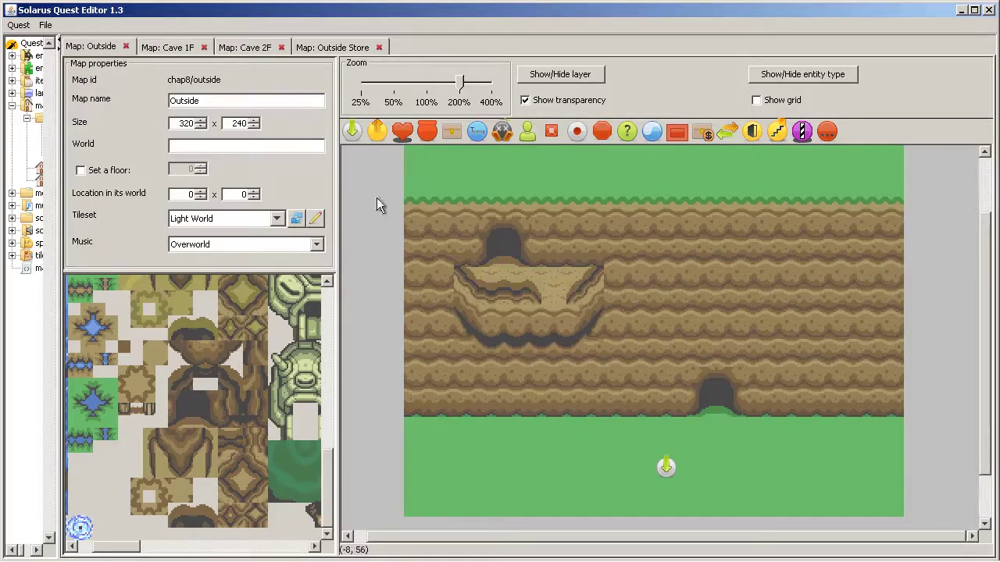
# - Copy the finished ledge with its upper cave entrance into the Outside Store map, beside the stored rock pieces
pyautogui.moveTo(437, 173); pyautogui.dragTo(635, 347)
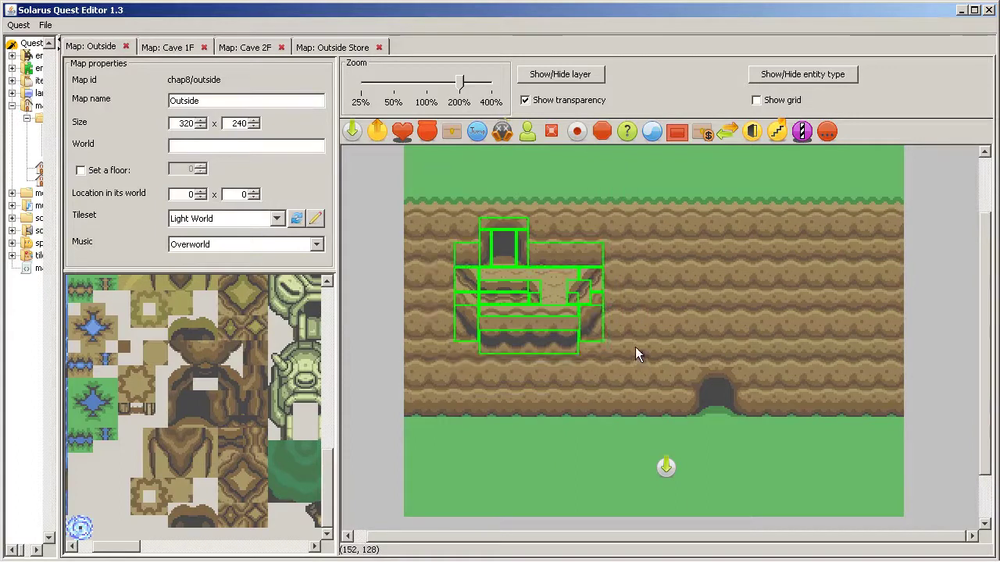
pyautogui.click(329, 47)
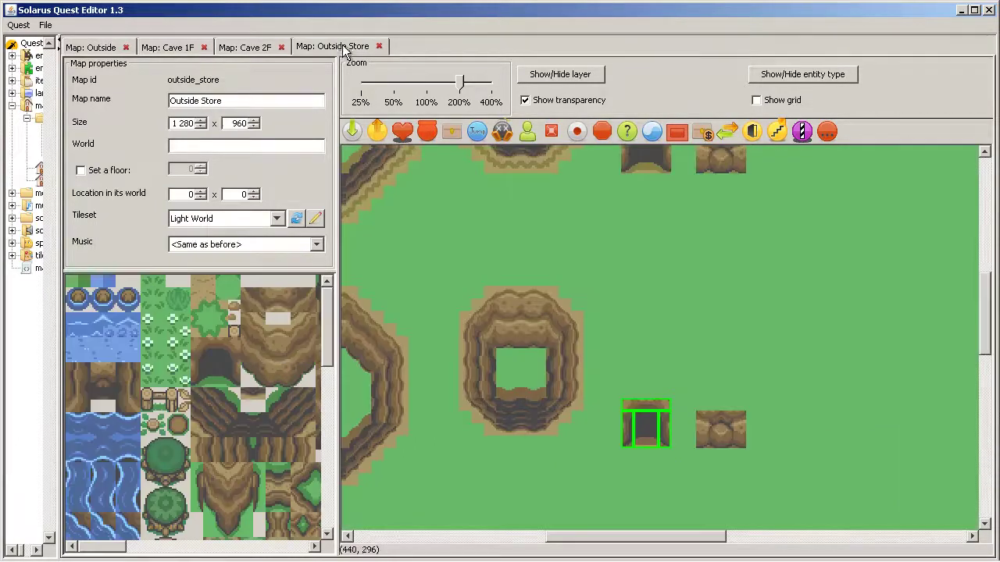
pyautogui.hotkey('ctrl', 'v')
pyautogui.click(620, 330)
pyautogui.click(630, 404)
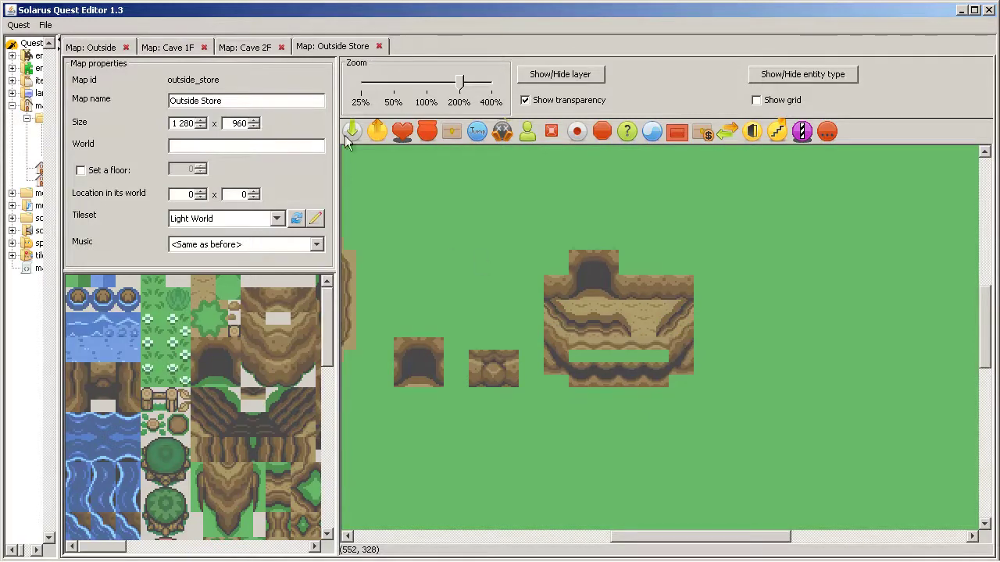
# - On the Outside map, place a destination in front of the lower cave entrance and name it from_cave_1f
pyautogui.click(96, 47)
pyautogui.click(555, 438)
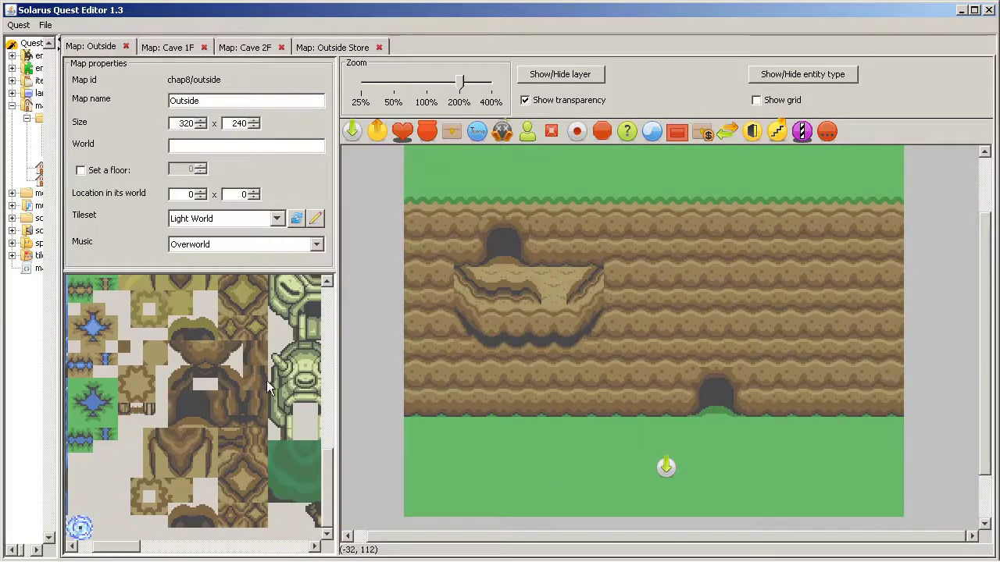
pyautogui.click(352, 132)
pyautogui.click(708, 432)
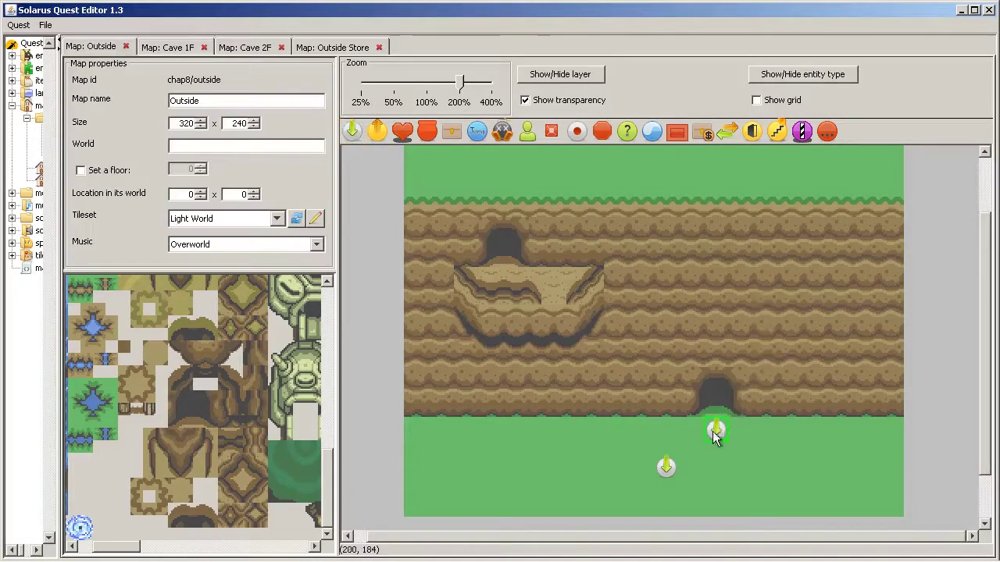
pyautogui.doubleClick(716, 431)
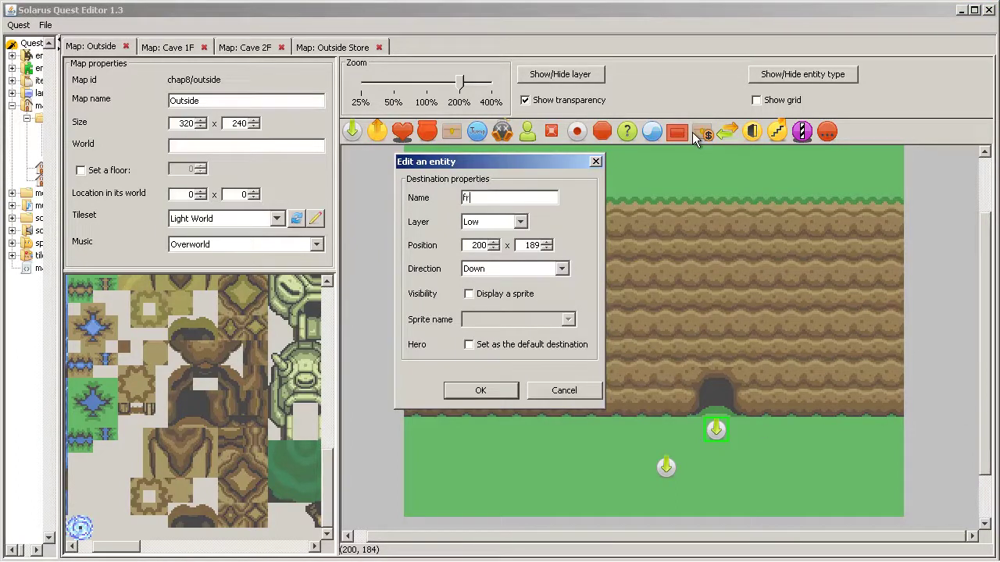
pyautogui.write('from_cave_1f')
pyautogui.press('Return')
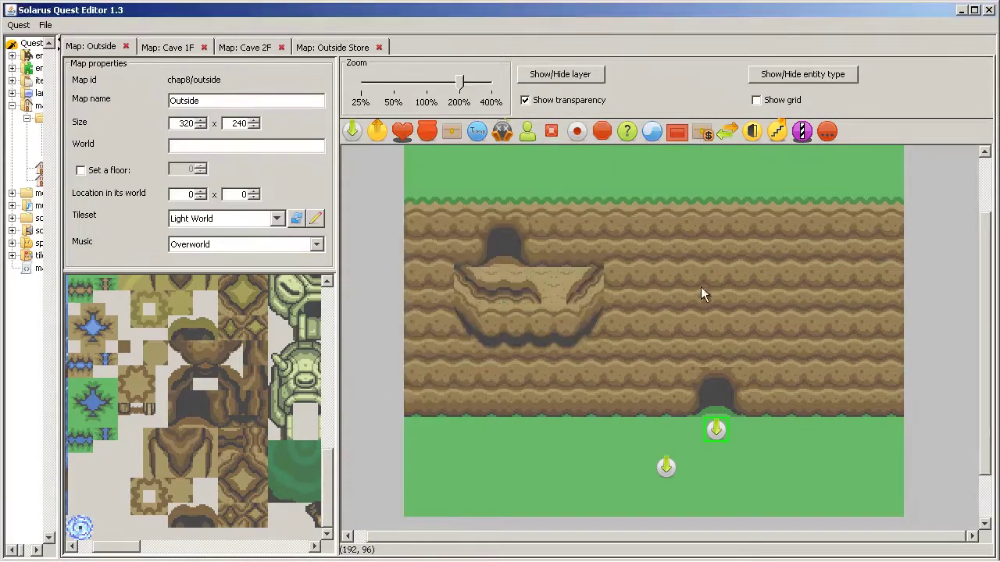
# - Place a copy of the destination on the ledge in front of the upper cave entrance, at 64 x 93, and rename it
pyautogui.moveTo(511, 254); pyautogui.dragTo(505, 268)
pyautogui.doubleClick(501, 278)
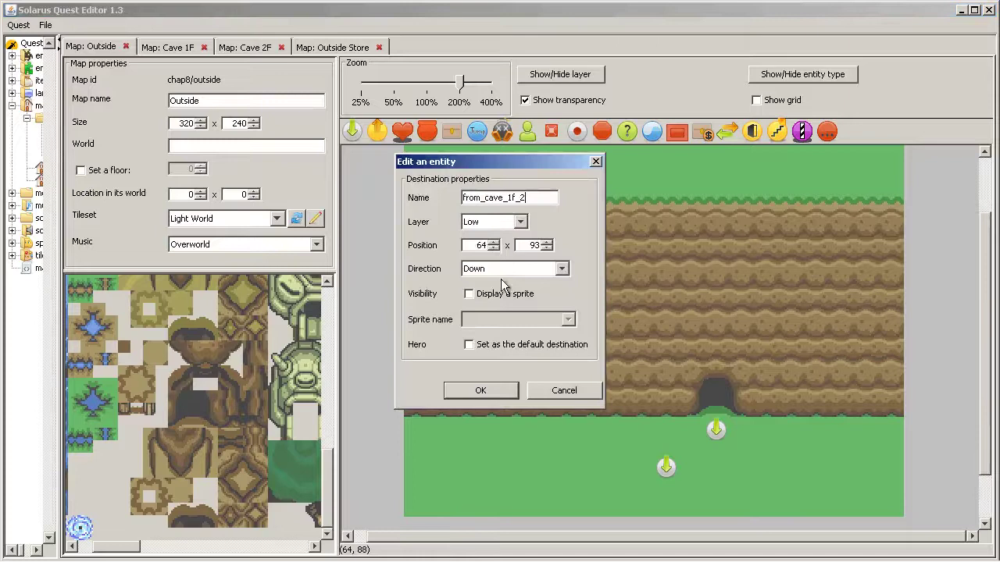
pyautogui.press('BackSpace')
pyautogui.press('BackSpace')
pyautogui.press('BackSpace')
pyautogui.press('BackSpace')
pyautogui.press('Return')
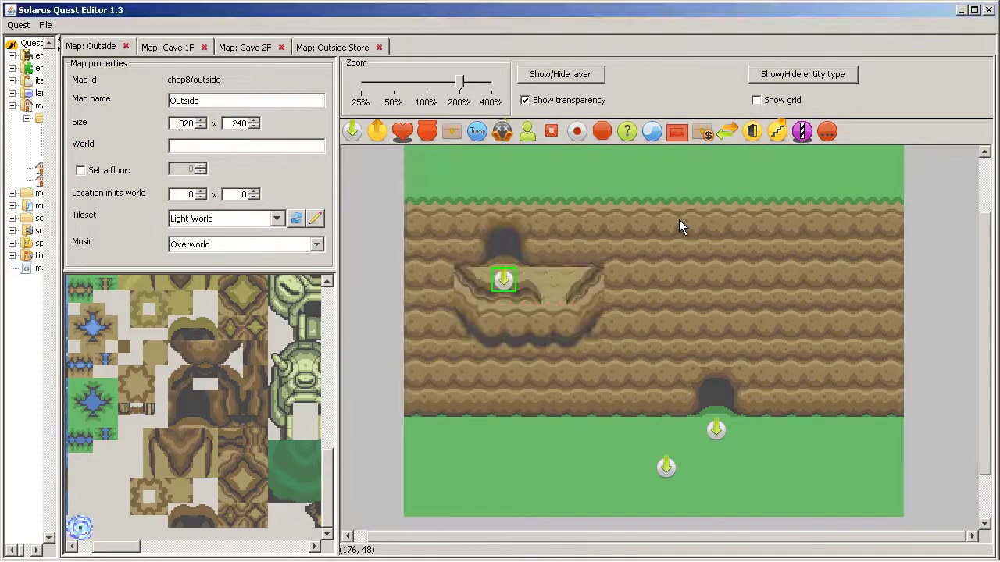
pyautogui.click(520, 177)
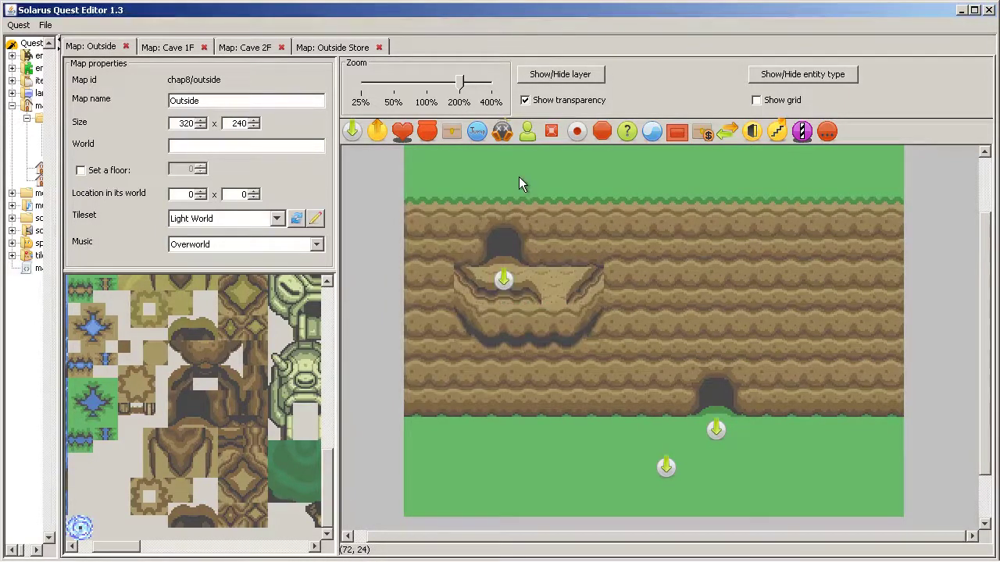
# - Enable the floor setting on both cave maps, with floor 0 for Cave 1F and floor 1 for Cave 2F
pyautogui.click(167, 48)
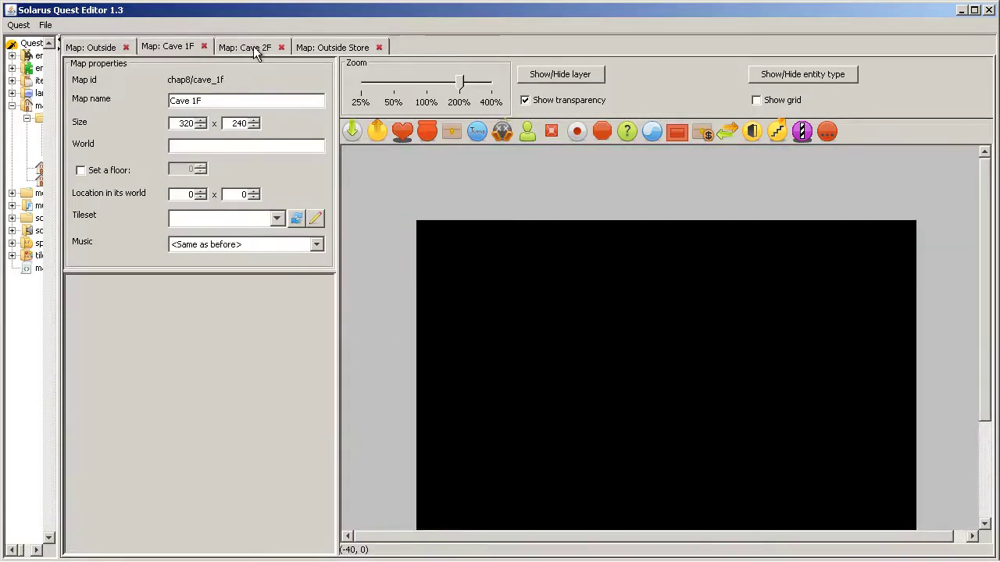
pyautogui.click(253, 48)
pyautogui.click(160, 47)
pyautogui.click(109, 169)
pyautogui.click(253, 48)
pyautogui.click(95, 169)
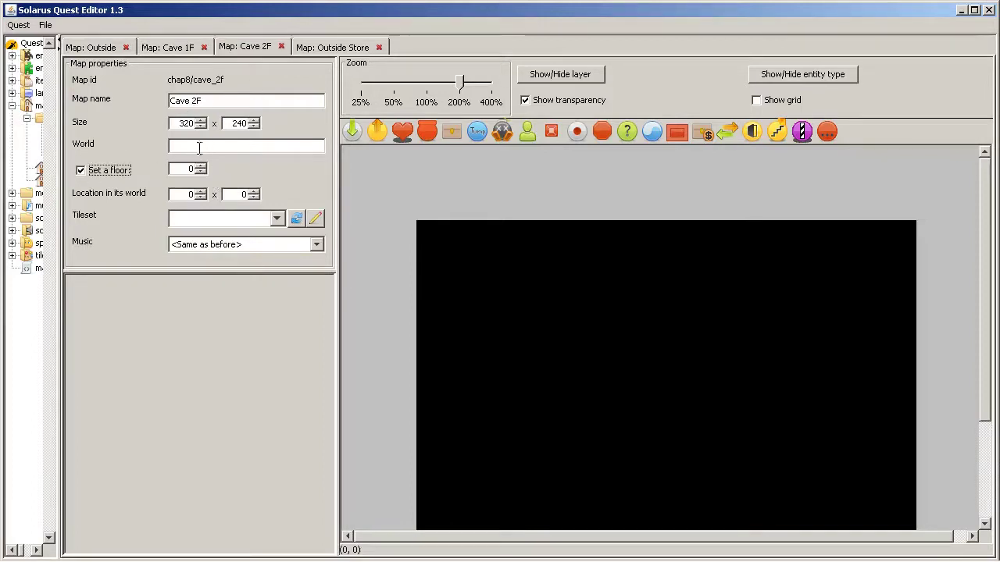
pyautogui.click(167, 47)
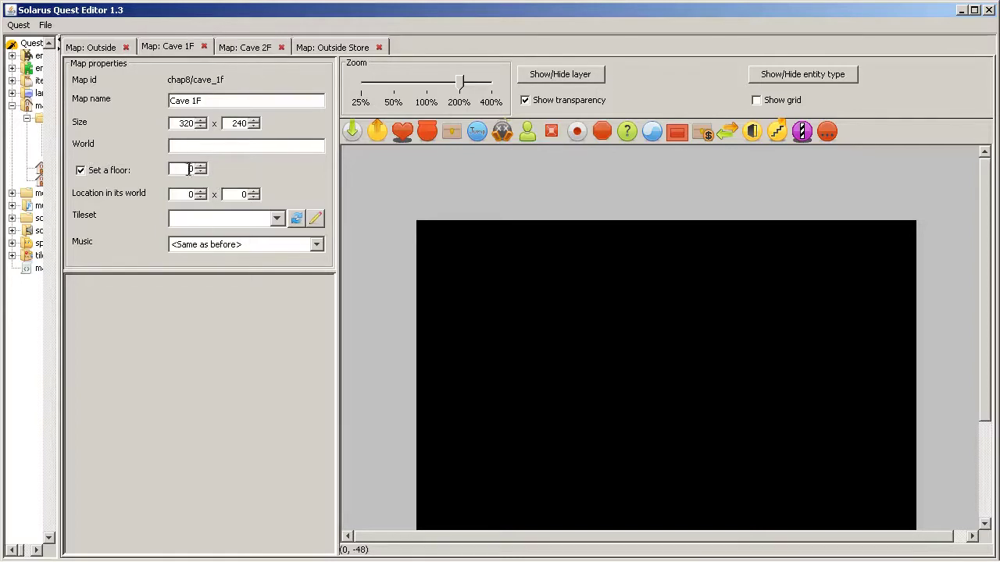
pyautogui.click(263, 47)
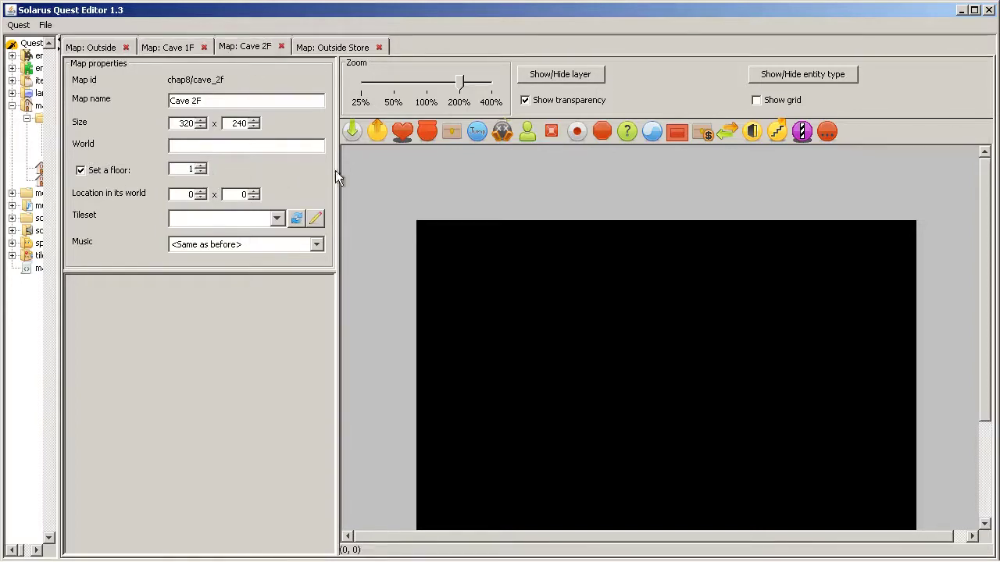
# - Try to save Cave 2F, and turn its floor setting off and back on
pyautogui.hotkey('ctrl', 's')
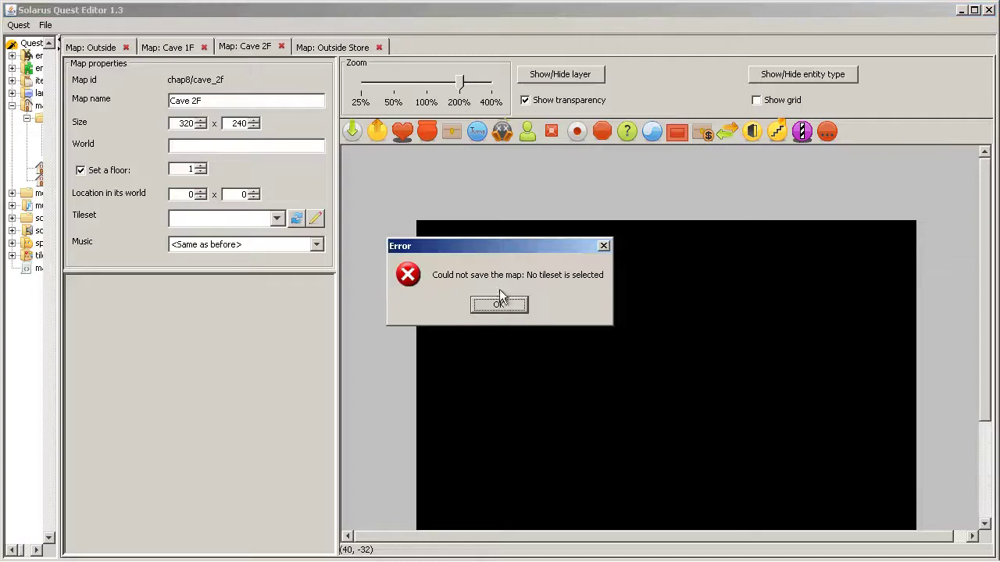
pyautogui.click(507, 305)
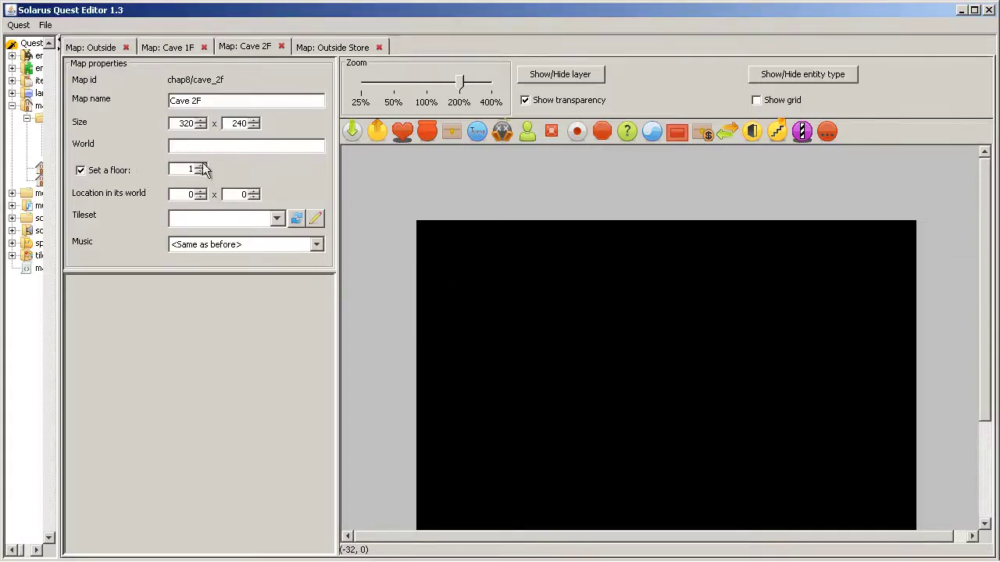
pyautogui.click(127, 171)
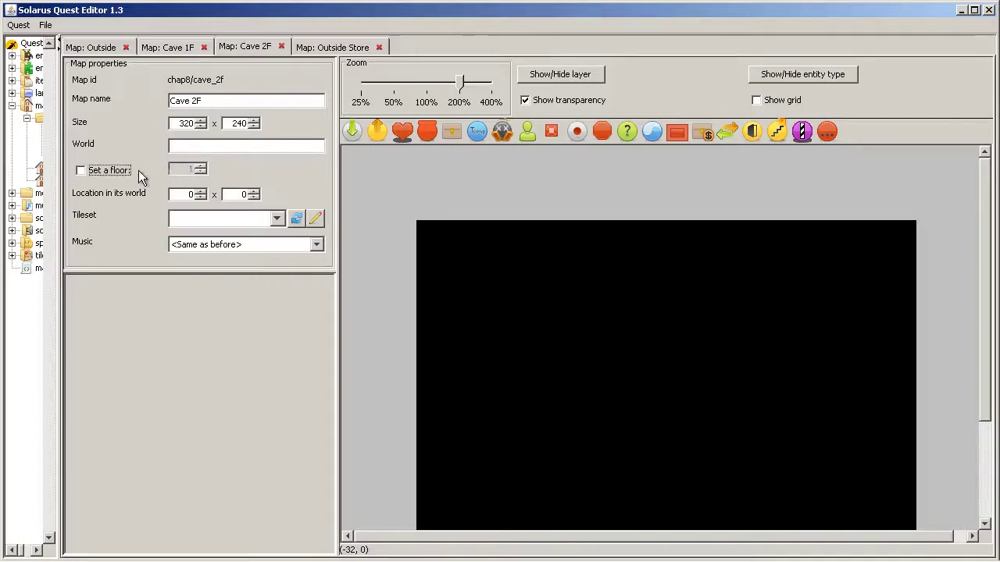
pyautogui.click(139, 170)
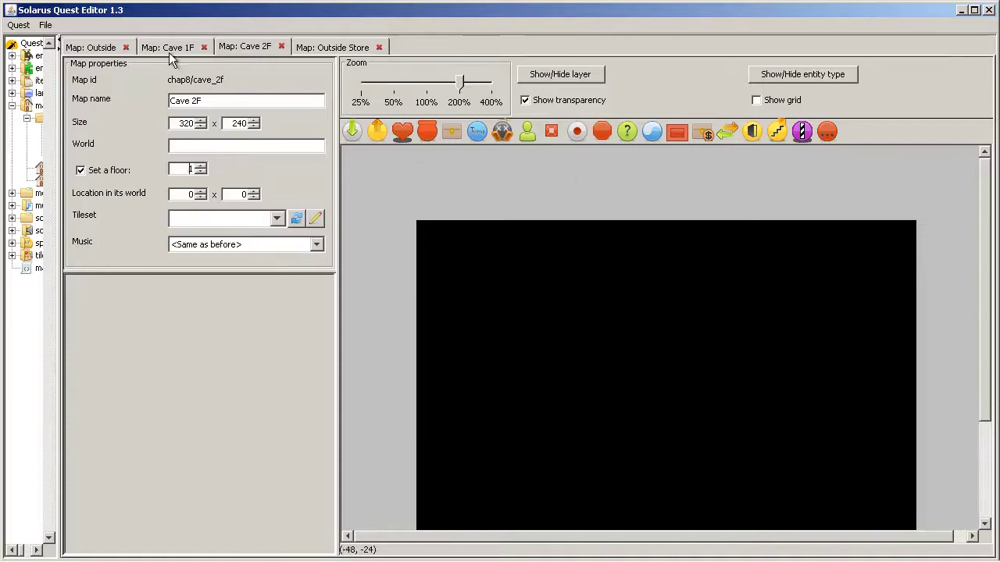
pyautogui.moveTo(192, 100); pyautogui.dragTo(209, 100)
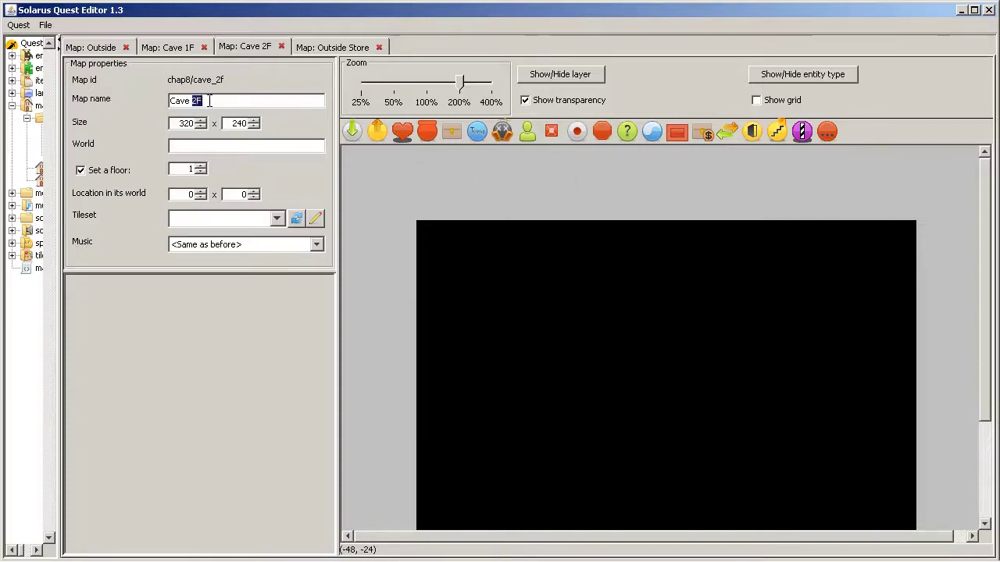
# - Set Cave 1F's tileset to Cave and its music to Cave
pyautogui.click(181, 48)
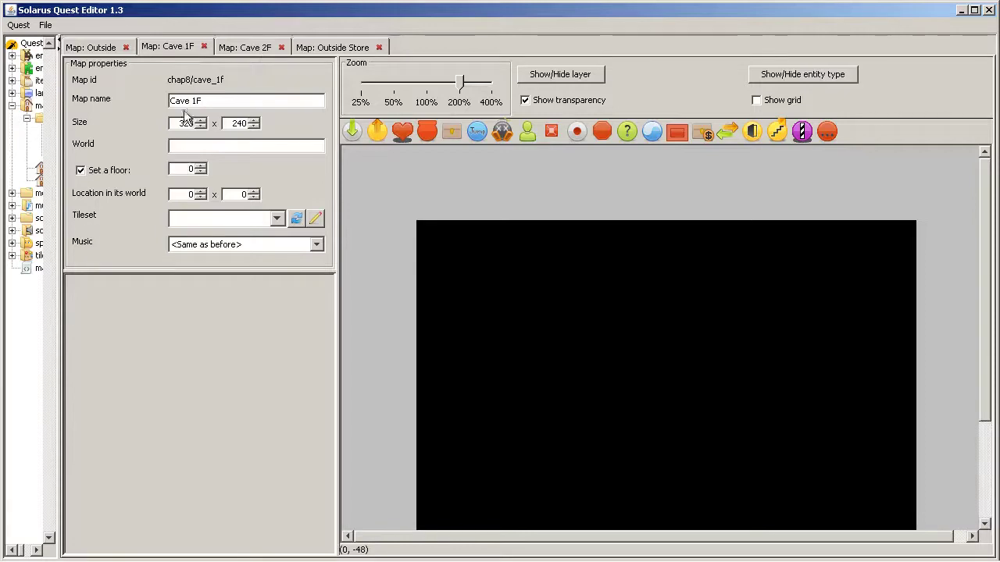
pyautogui.click(195, 219)
pyautogui.click(205, 246)
pyautogui.click(216, 249)
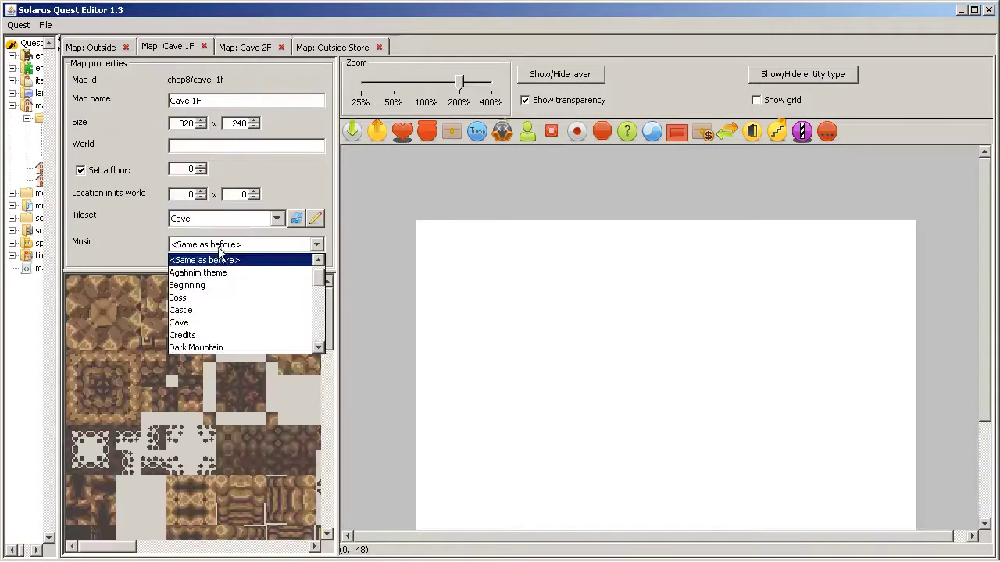
pyautogui.click(208, 322)
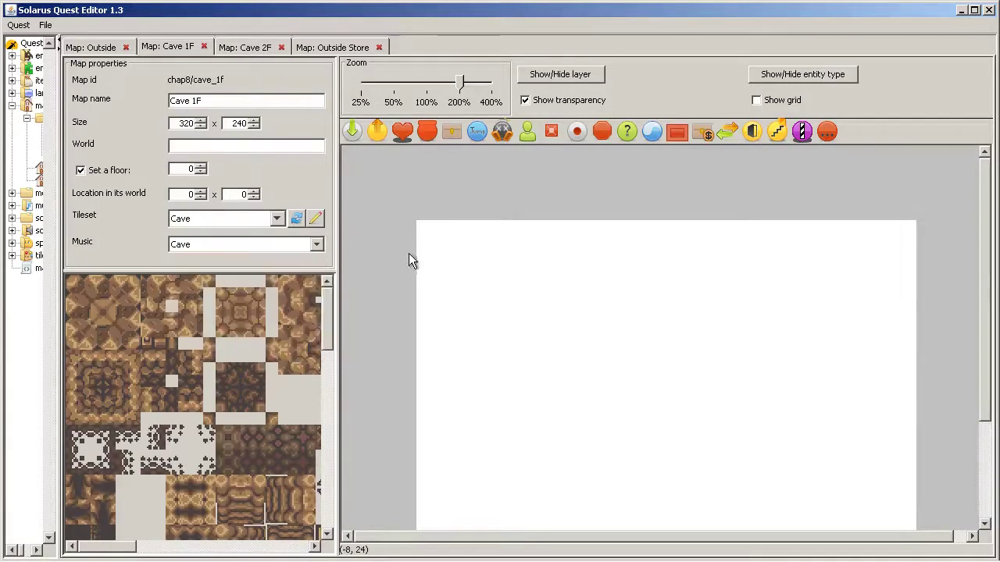
# - Close the Outside Store map and open the Inside Store map at 100% zoom
pyautogui.click(378, 47)
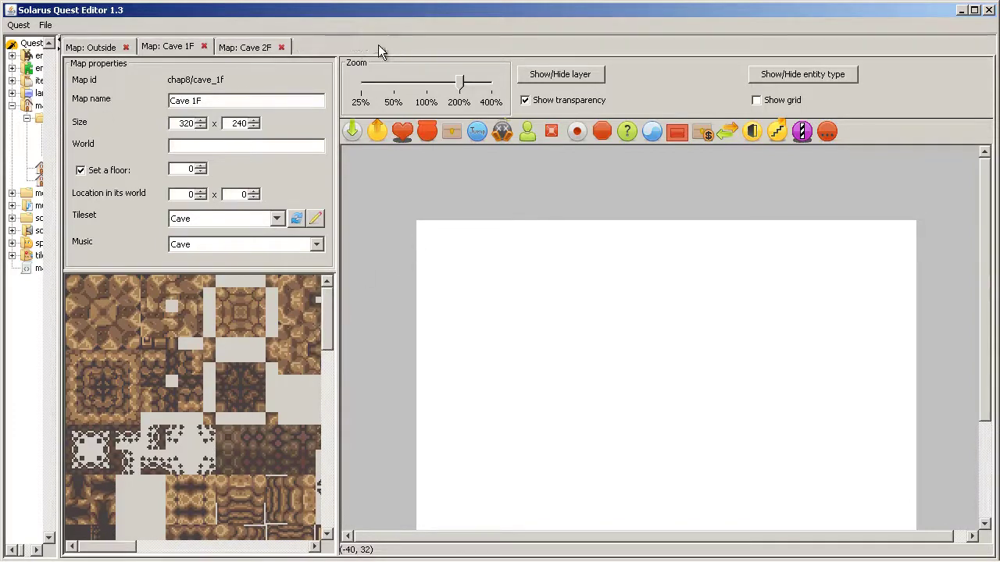
pyautogui.moveTo(59, 131); pyautogui.dragTo(115, 138)
pyautogui.doubleClick(74, 169)
pyautogui.scroll(-1, 426, 167)
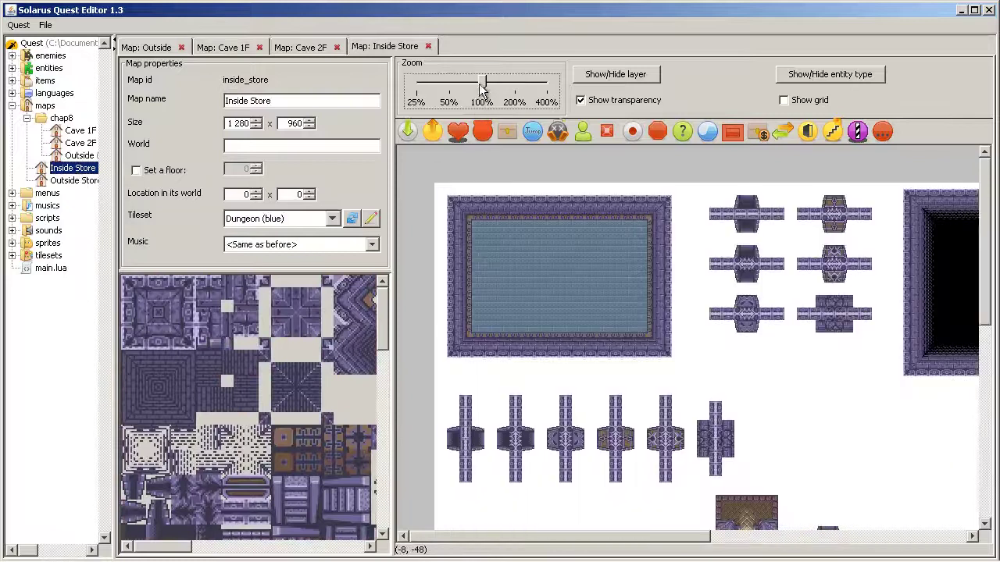
# - Copy the complete rectangular room from Inside Store into Cave 1F and delete its floor tile
pyautogui.moveTo(418, 178); pyautogui.dragTo(683, 369)
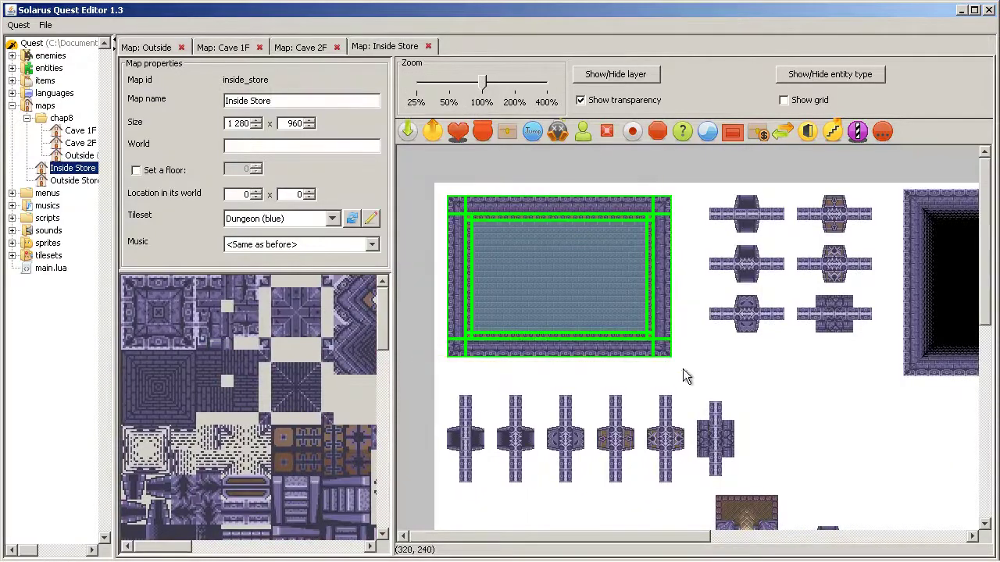
pyautogui.click(228, 47)
pyautogui.hotkey('ctrl', 'v')
pyautogui.click(717, 405)
pyautogui.click(738, 507)
pyautogui.click(669, 310)
pyautogui.press('Delete')
# - Fill the Cave 1F room's interior up to the walls with a reddish-brown stone floor tile
pyautogui.moveTo(343, 422); pyautogui.dragTo(131, 403, button='middle')
pyautogui.click(251, 409)
pyautogui.moveTo(313, 426); pyautogui.dragTo(253, 320, button='middle')
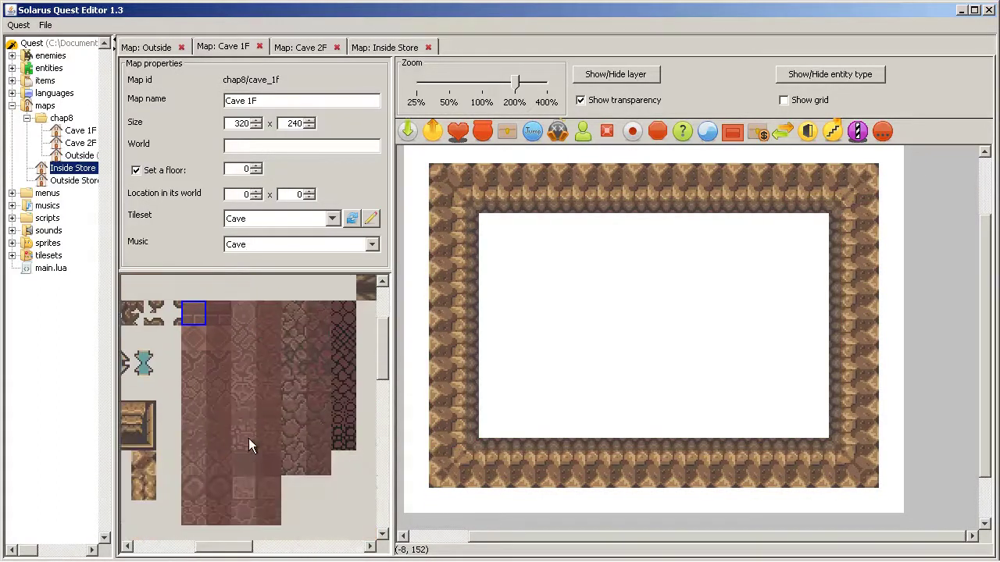
pyautogui.press('Escape')
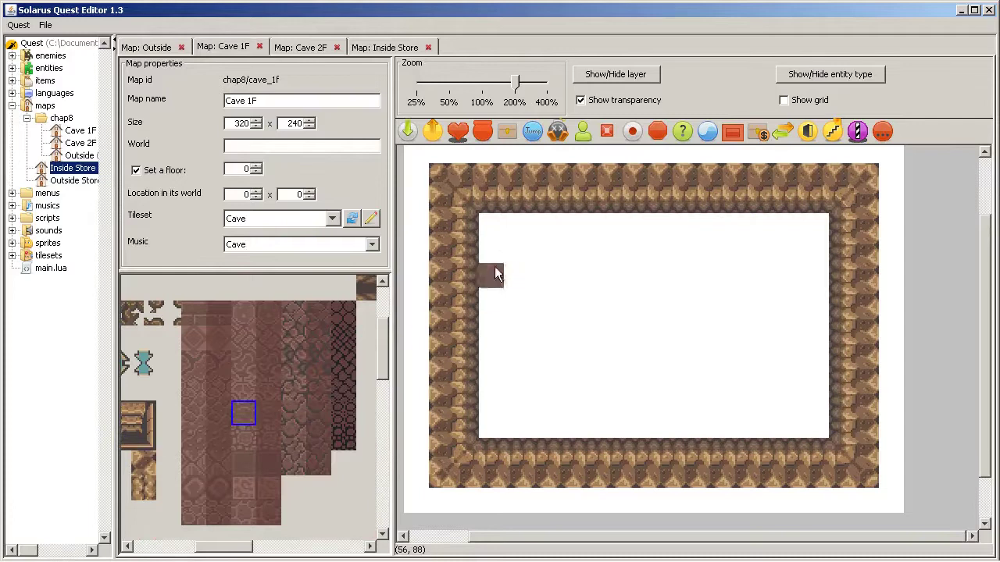
pyautogui.click(497, 219)
pyautogui.doubleClick(492, 225)
pyautogui.click(538, 339)
pyautogui.moveTo(502, 237); pyautogui.dragTo(826, 436)
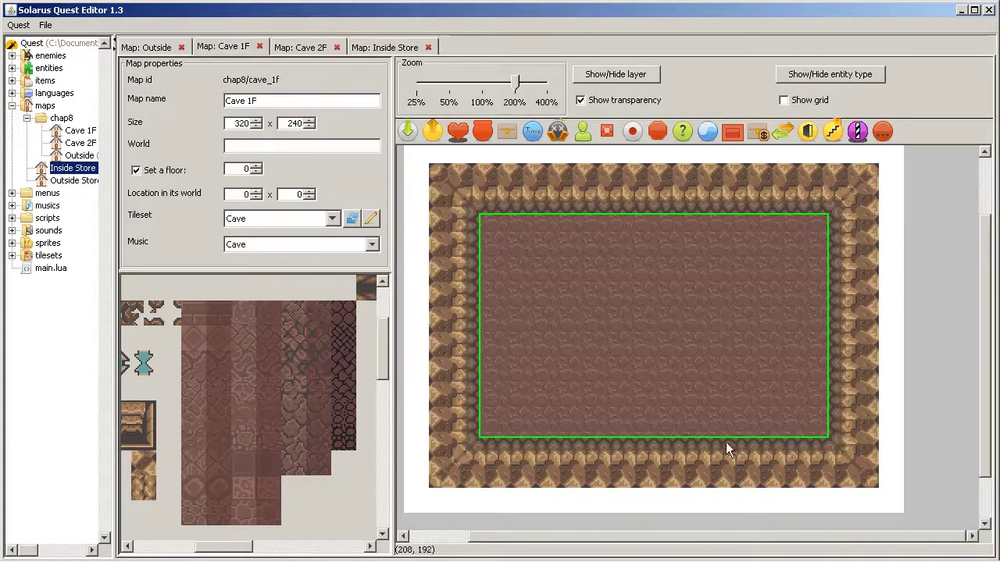
# - Copy the lit doorway assembly from Inside Store into the middle of Cave 1F's lower wall
pyautogui.click(365, 49)
pyautogui.moveTo(823, 410); pyautogui.dragTo(575, 339, button='middle')
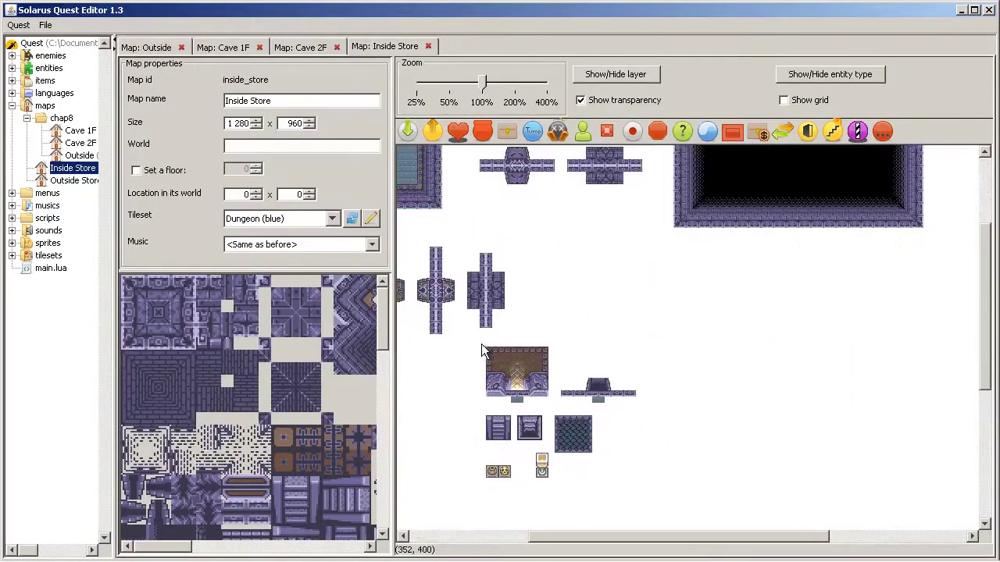
pyautogui.moveTo(480, 345); pyautogui.dragTo(551, 408)
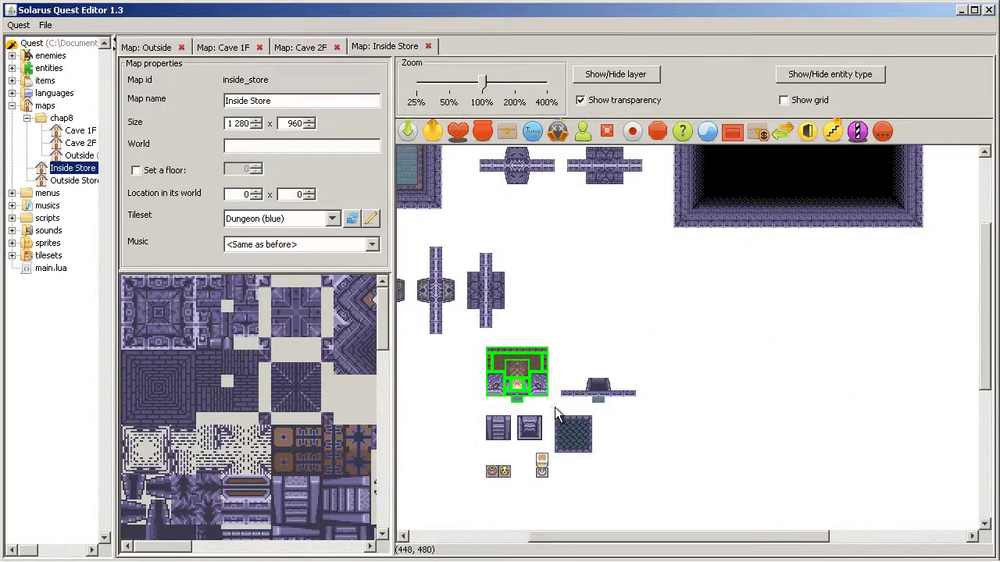
pyautogui.click(223, 48)
pyautogui.hotkey('ctrl', 'v')
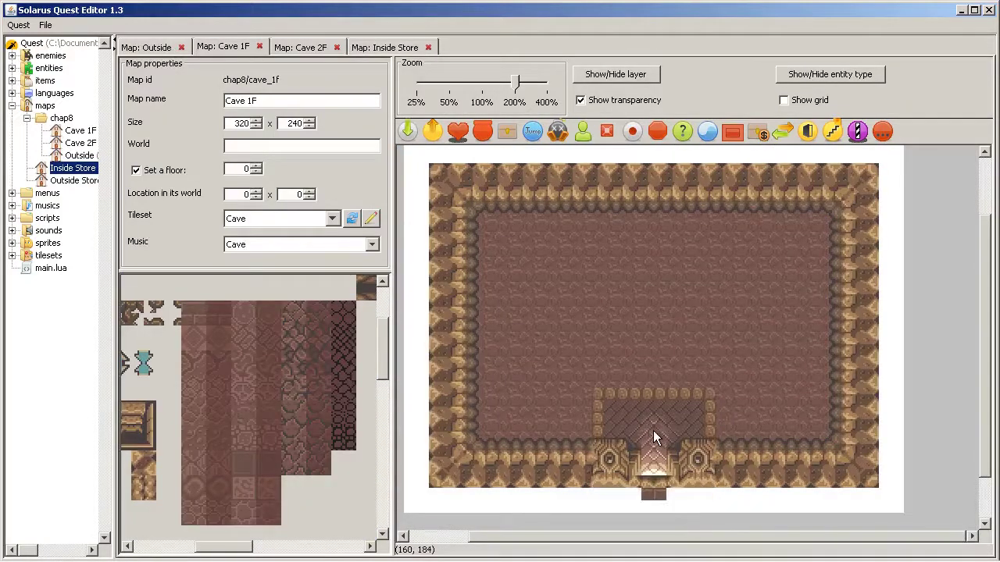
pyautogui.click(654, 436)
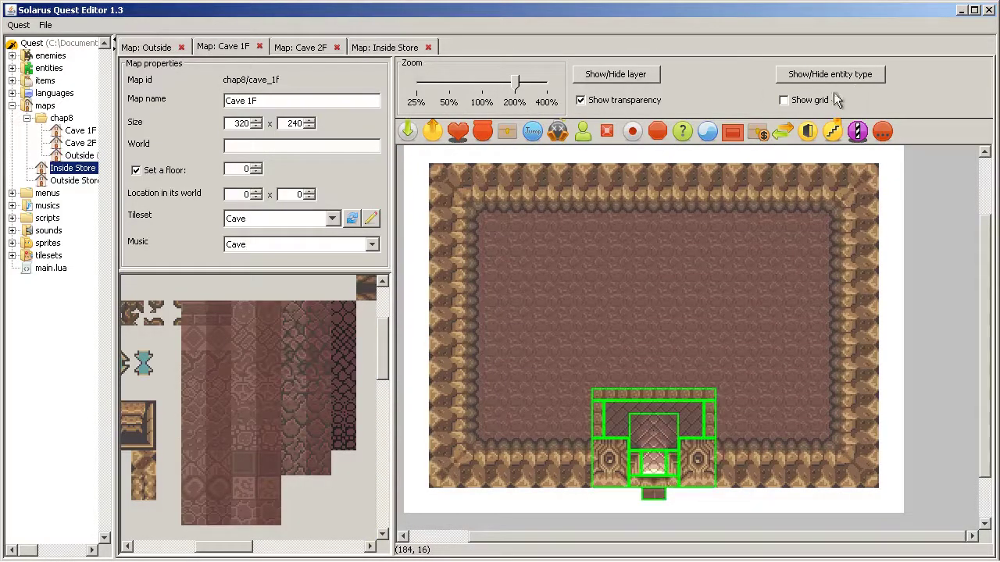
pyautogui.click(810, 101)
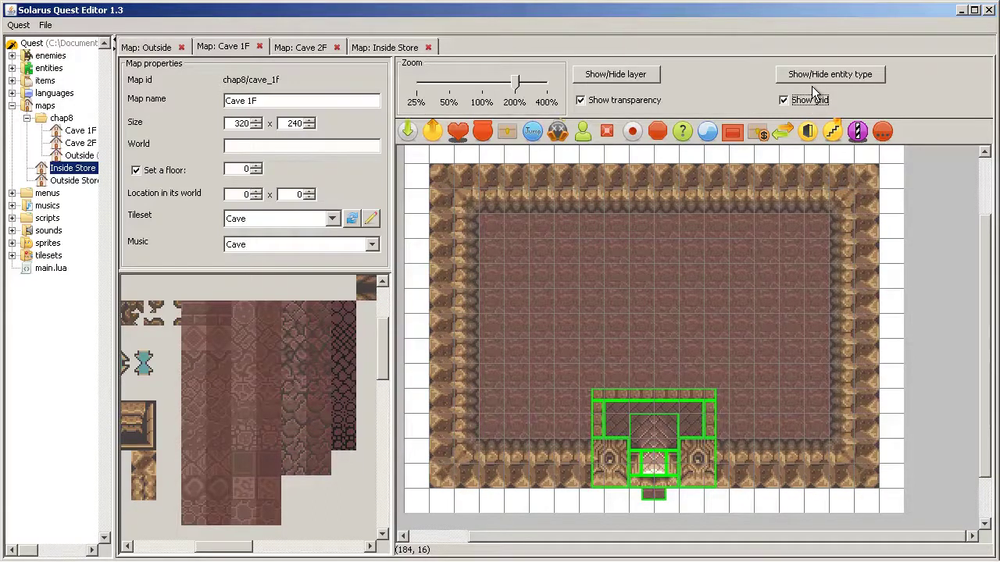
pyautogui.click(810, 101)
pyautogui.click(742, 505)
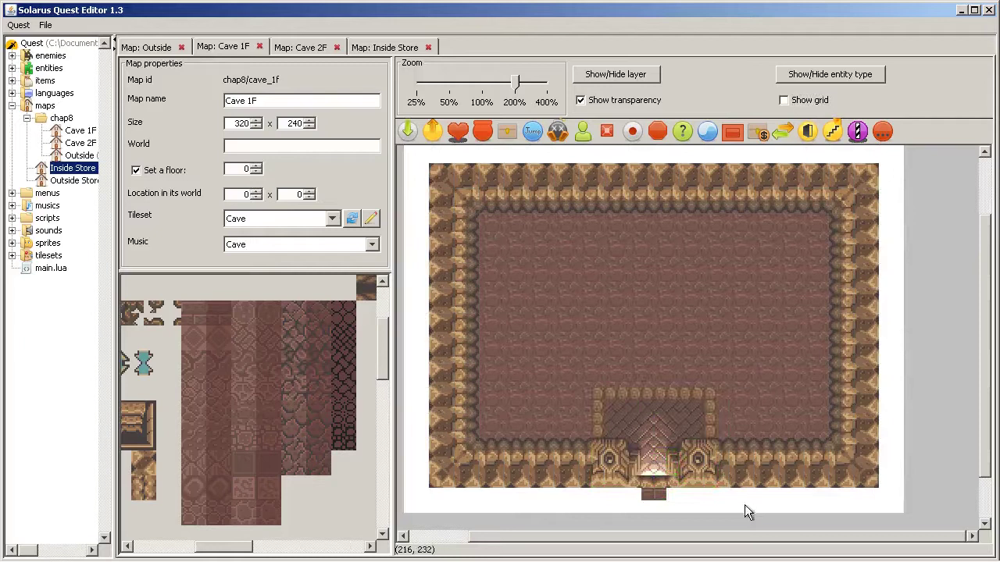
# - Add small cave wall tiles on both sides of the passage below the Cave 1F doorway
pyautogui.moveTo(166, 303); pyautogui.dragTo(576, 419, button='middle')
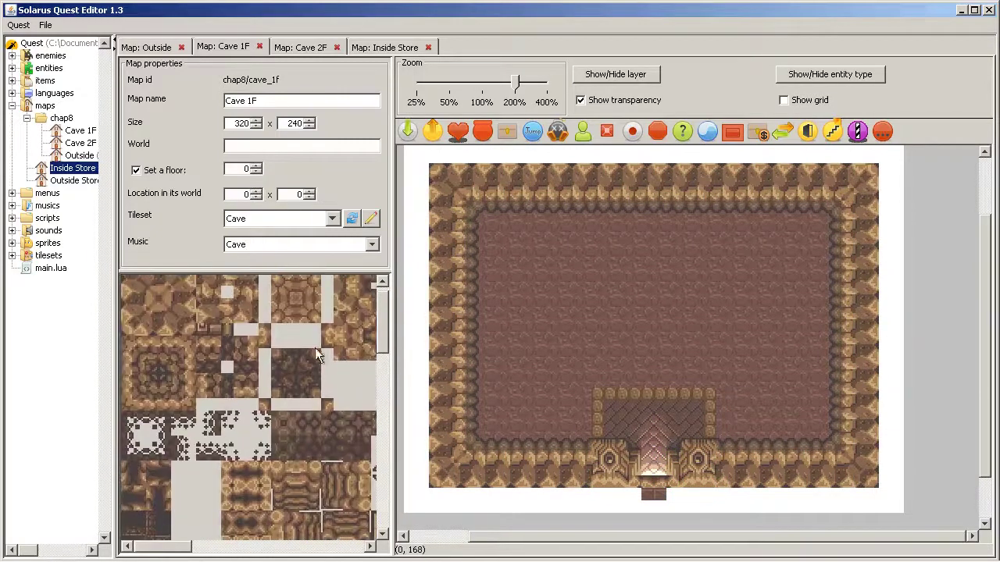
pyautogui.click(229, 329)
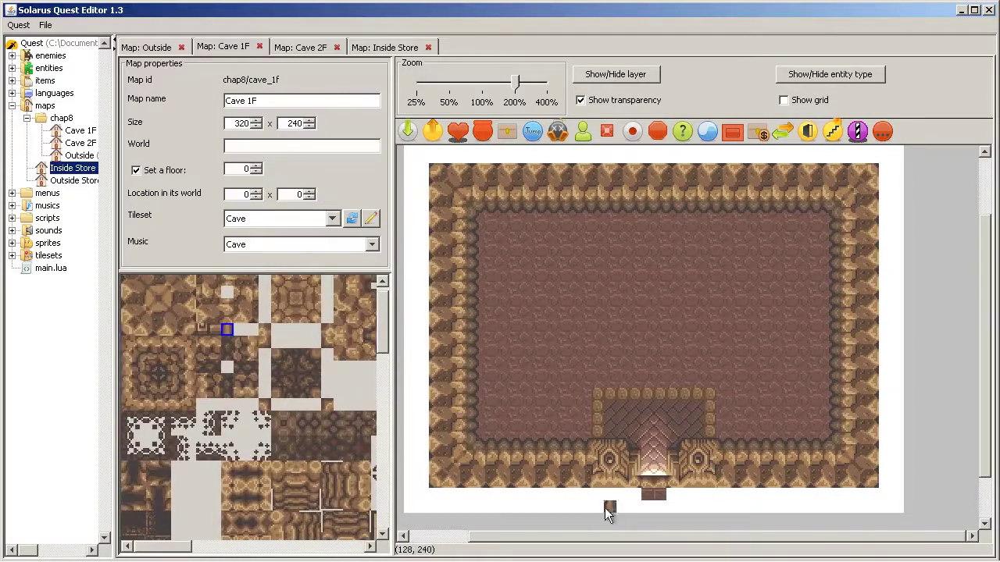
pyautogui.click(669, 500)
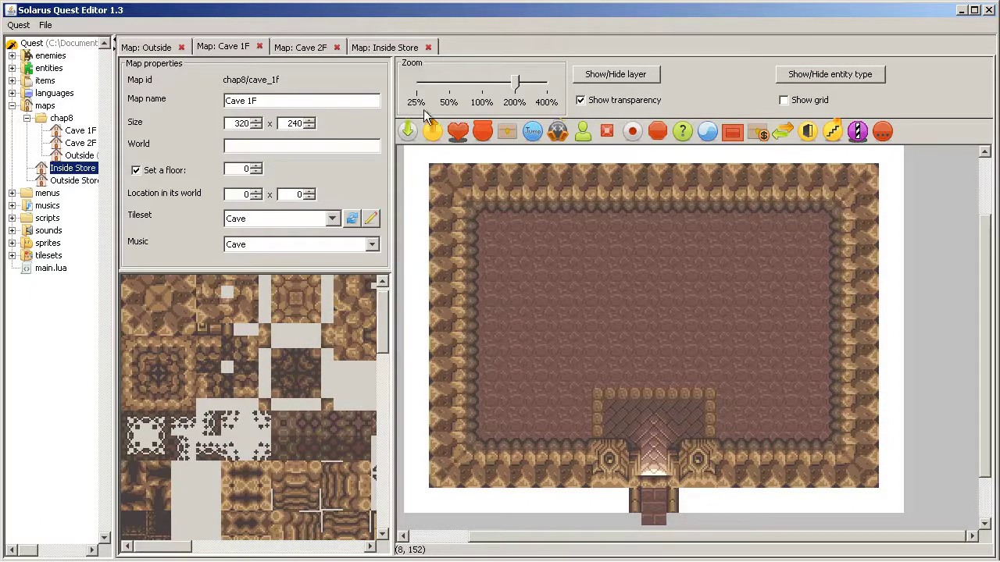
# - Place a destination facing up in the lit doorway of Cave 1F
pyautogui.click(407, 130)
pyautogui.click(653, 464)
pyautogui.rightClick(654, 464)
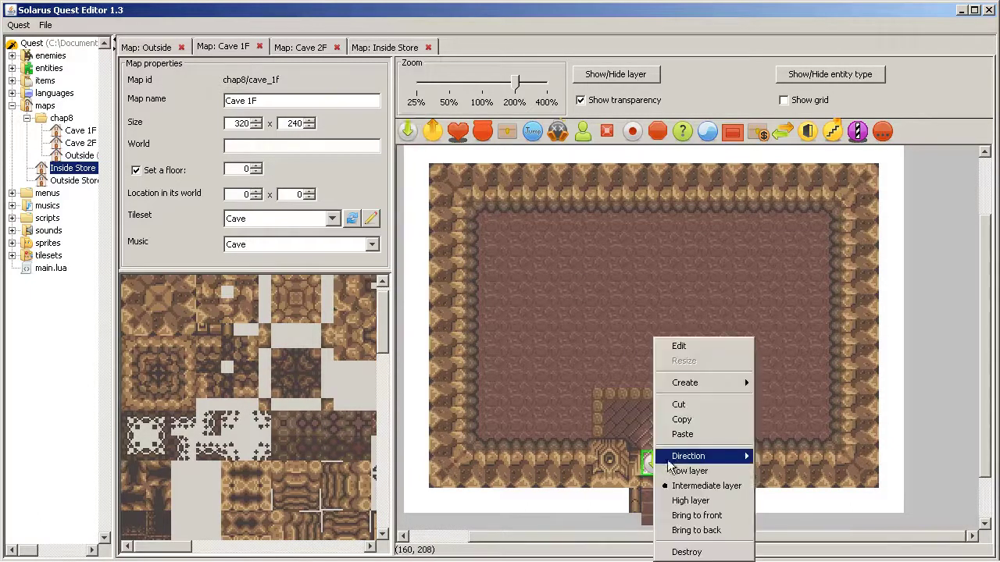
pyautogui.moveTo(703, 456)
pyautogui.click(805, 486)
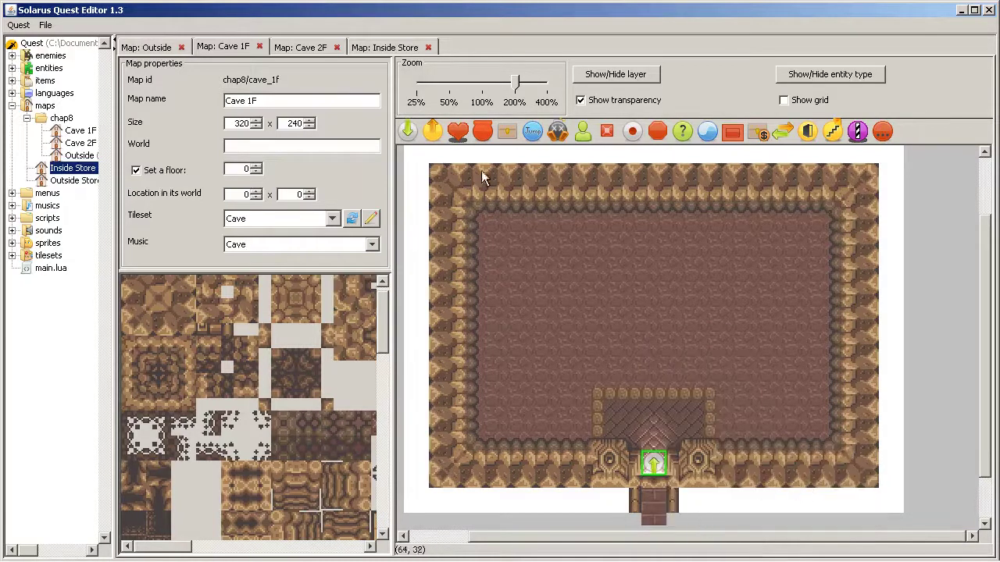
# - Place a teletransporter just below the Cave 1F doorway, leading to the Outside map at destination point from_cave_1f
pyautogui.click(430, 133)
pyautogui.click(653, 500)
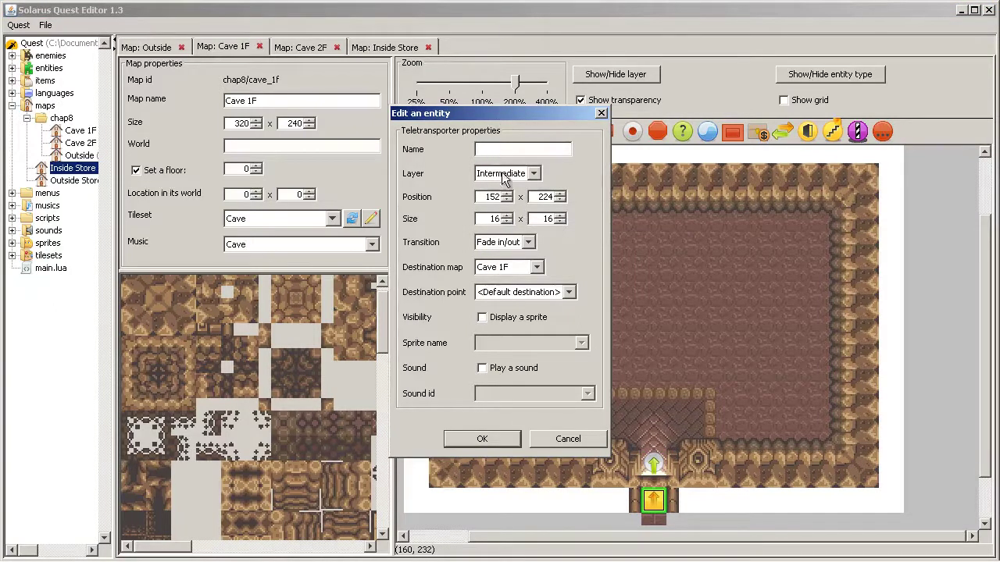
pyautogui.click(509, 267)
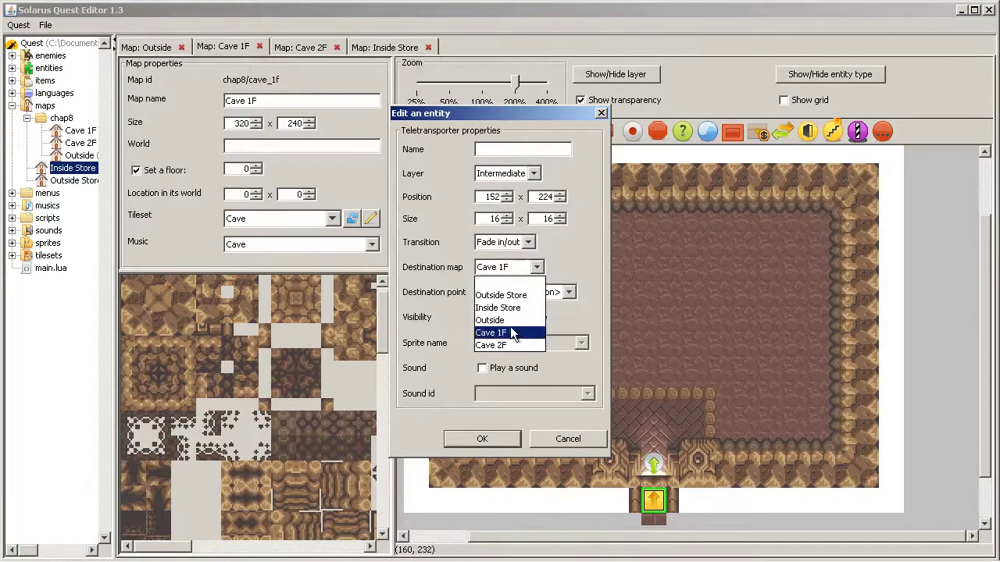
pyautogui.click(492, 320)
pyautogui.click(563, 292)
pyautogui.click(514, 358)
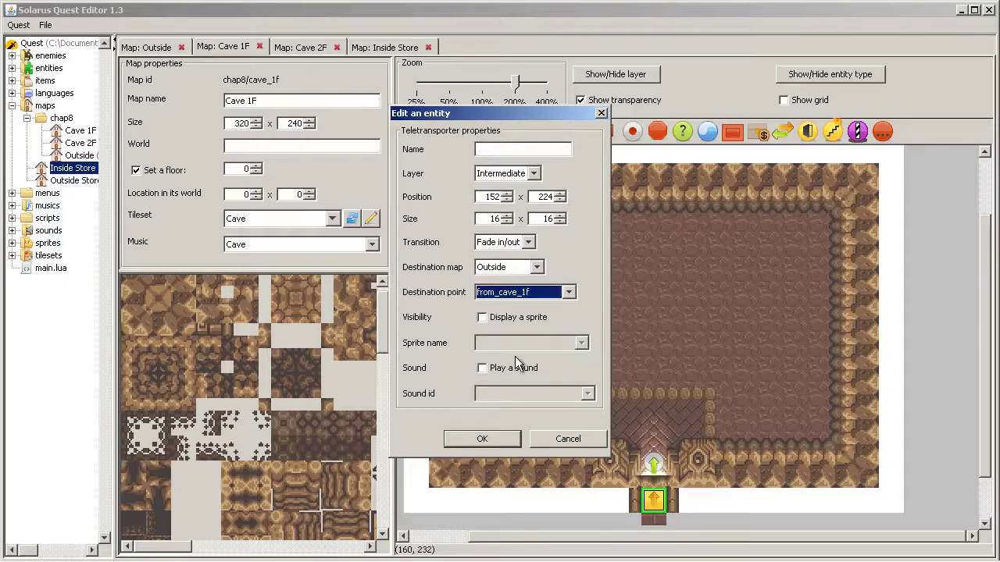
pyautogui.click(482, 439)
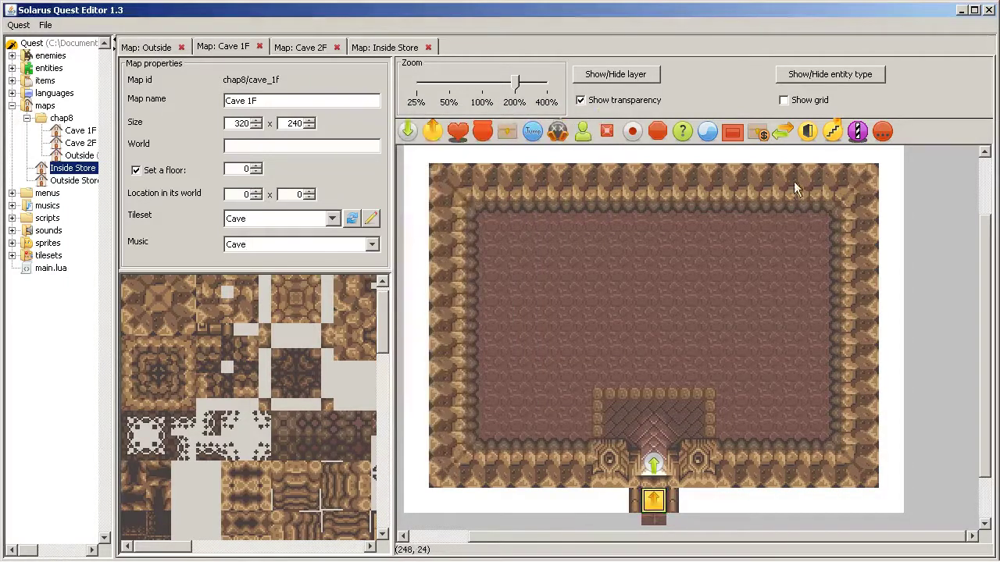
# - Cover the empty strips above and below the Cave 1F room with a full-width dark tile
pyautogui.click(615, 74)
pyautogui.click(813, 509)
pyautogui.scroll(-5, 141, 422)
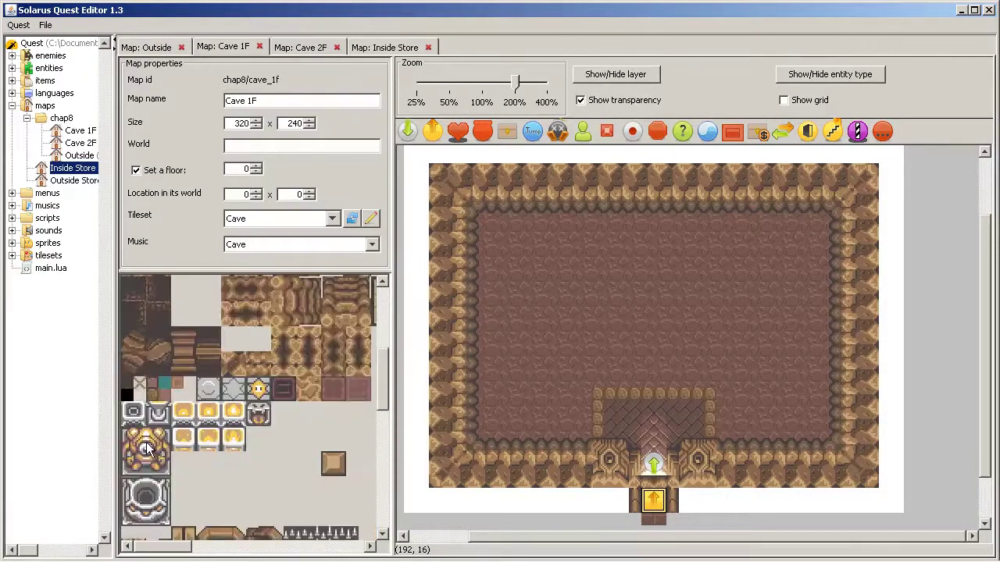
pyautogui.click(130, 382)
pyautogui.scroll(2, 414, 156)
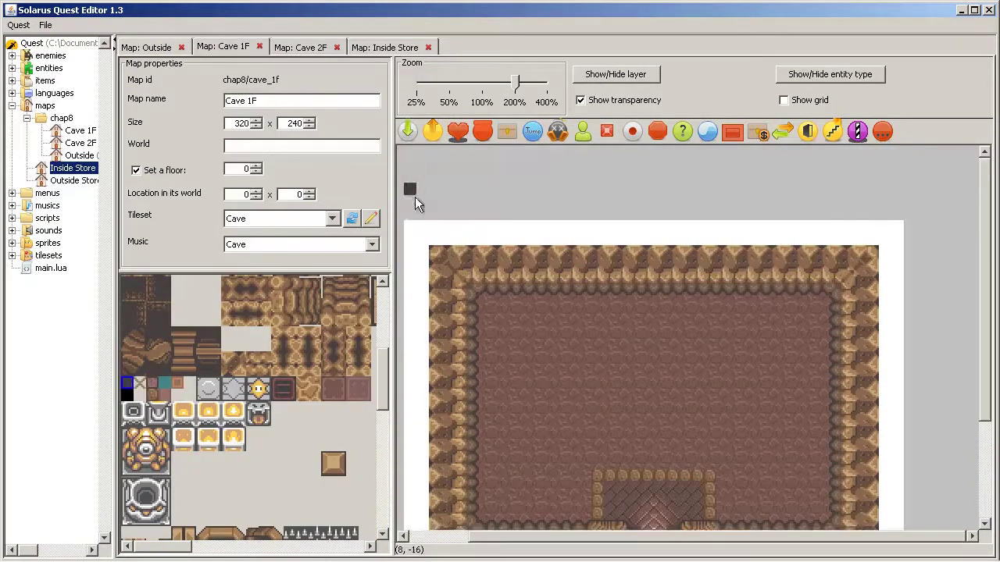
pyautogui.moveTo(409, 227); pyautogui.dragTo(904, 240)
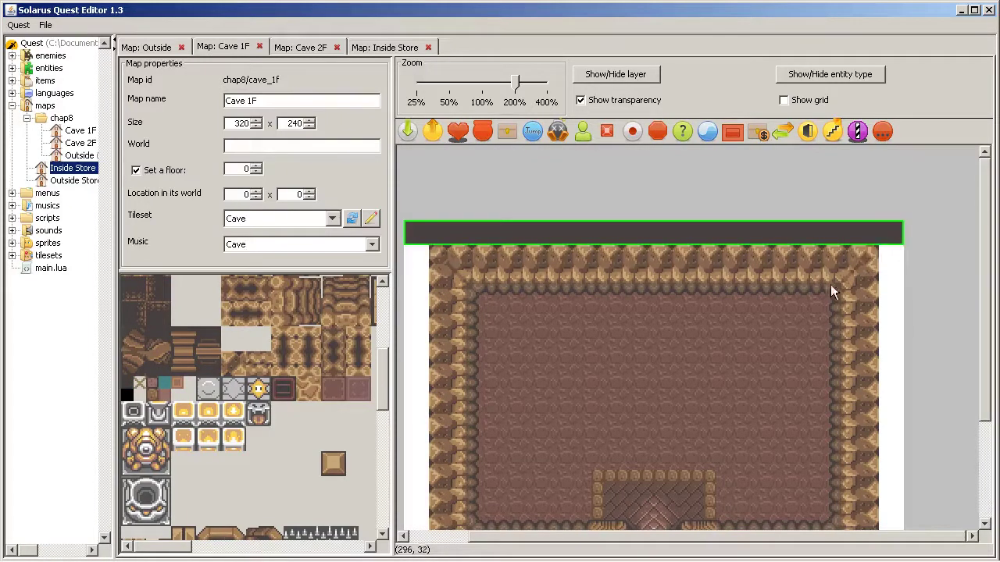
pyautogui.scroll(-3, 734, 375)
pyautogui.hotkey('ctrl', 'v')
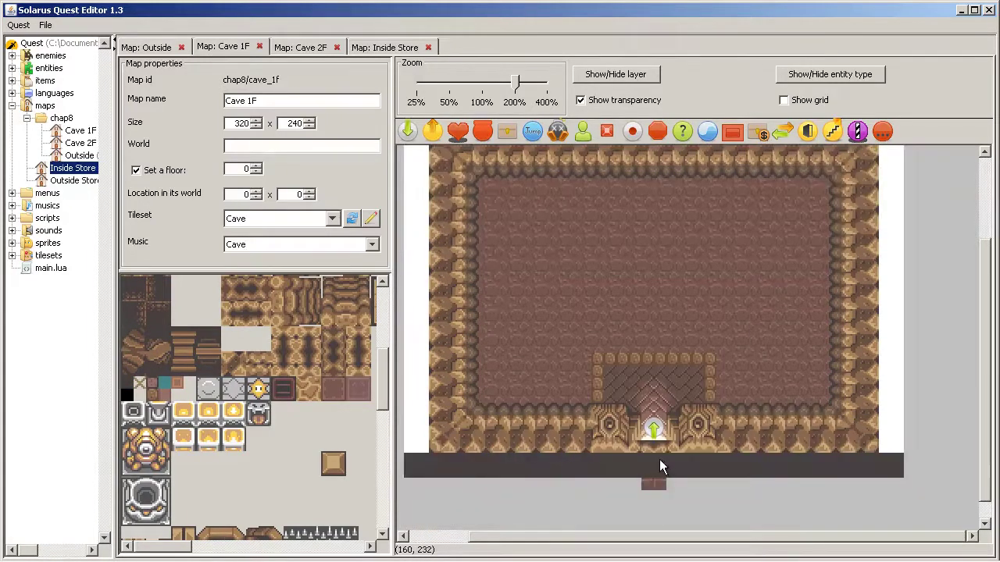
pyautogui.click(661, 462)
# - Cover the empty strips along the left and right sides of the Cave 1F room with the dark tile
pyautogui.scroll(2, 408, 258)
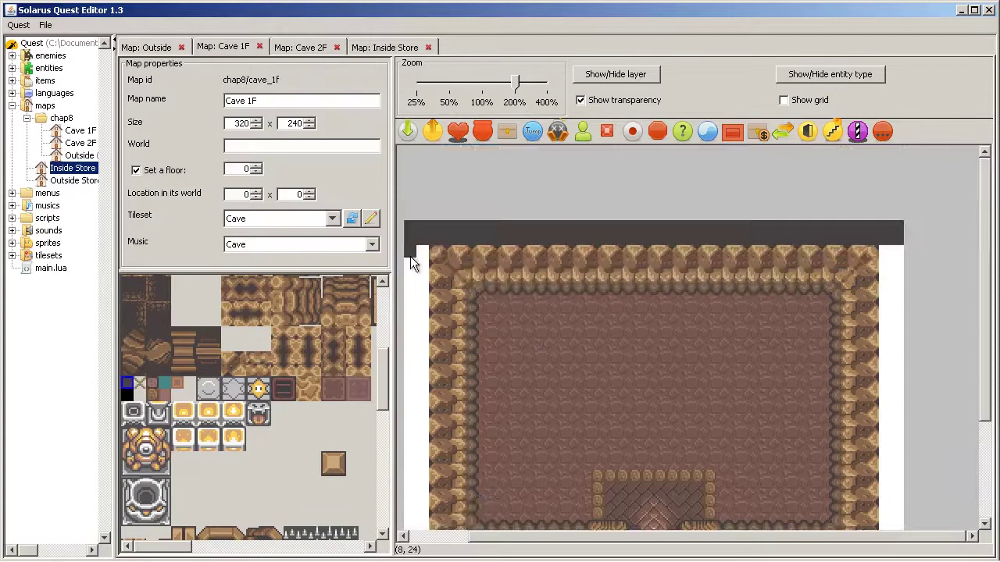
pyautogui.scroll(-3, 417, 377)
pyautogui.moveTo(417, 377); pyautogui.dragTo(420, 437)
pyautogui.scroll(3, 516, 398)
pyautogui.hotkey('ctrl', 'c')
pyautogui.hotkey('ctrl', 'v')
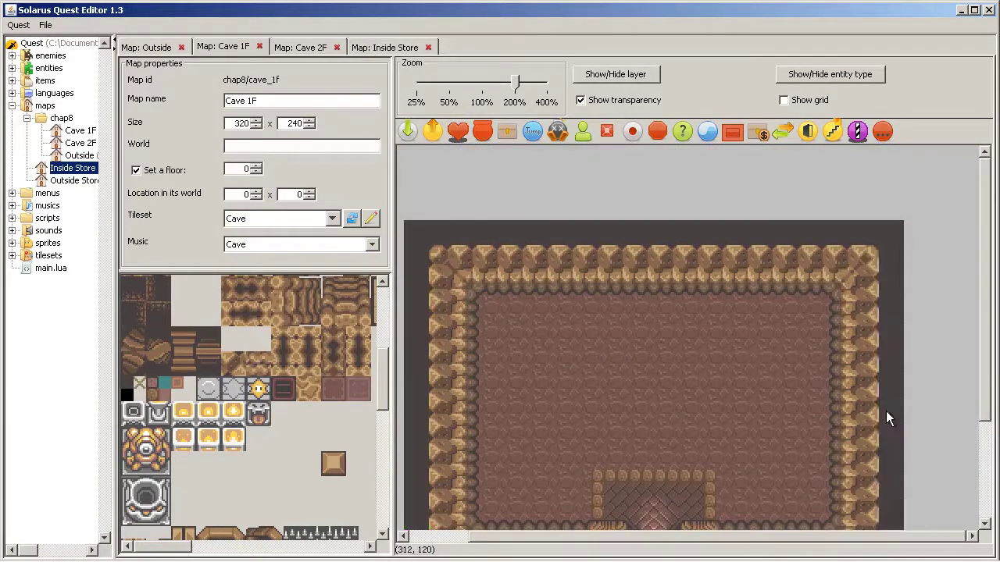
pyautogui.click(891, 422)
pyautogui.click(894, 406)
pyautogui.scroll(-3, 906, 352)
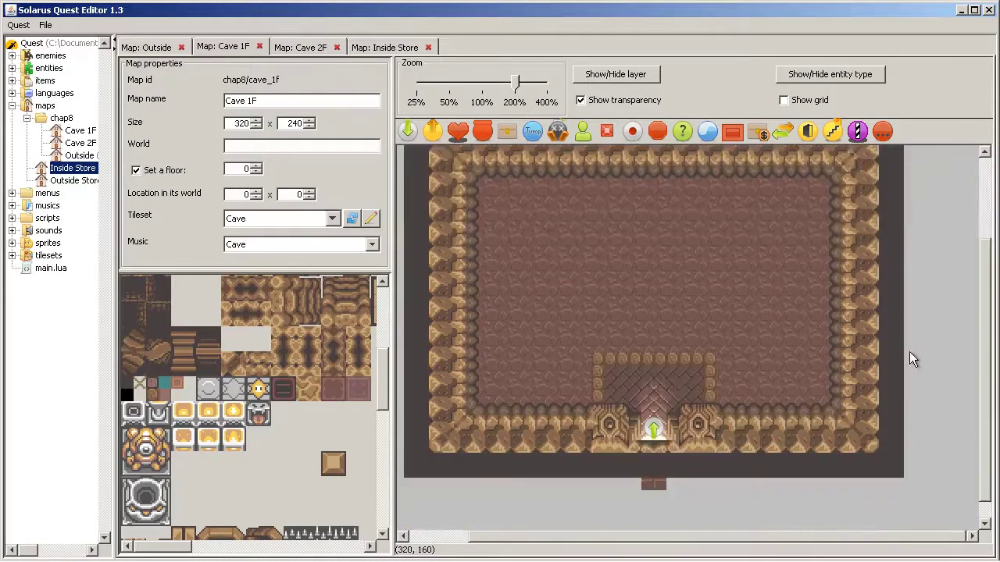
pyautogui.scroll(2, 916, 350)
# - Copy the complete Cave 1F room with its doorway and dark border, and switch to the Cave 2F map
pyautogui.click(467, 83)
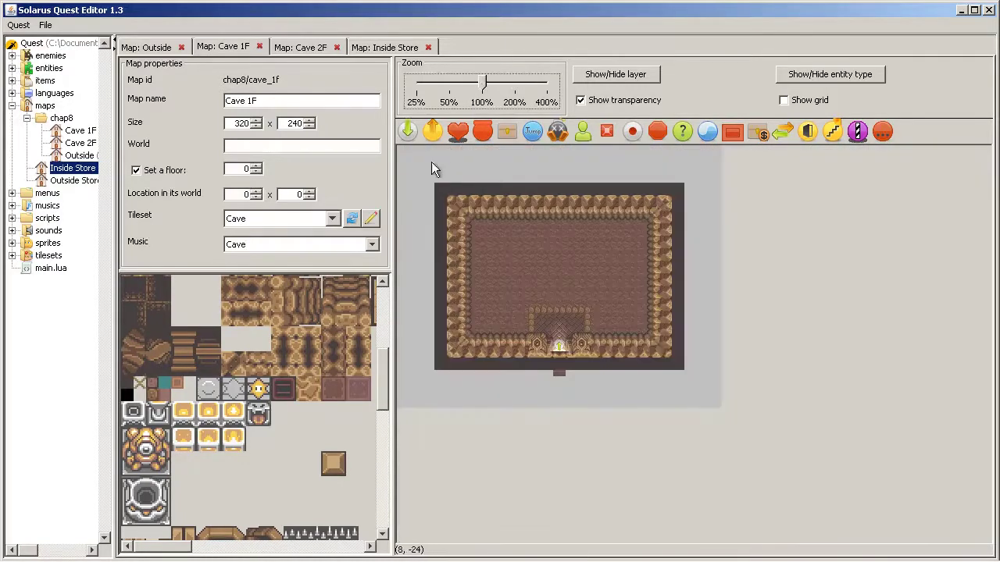
pyautogui.moveTo(410, 158); pyautogui.dragTo(744, 425)
pyautogui.click(306, 46)
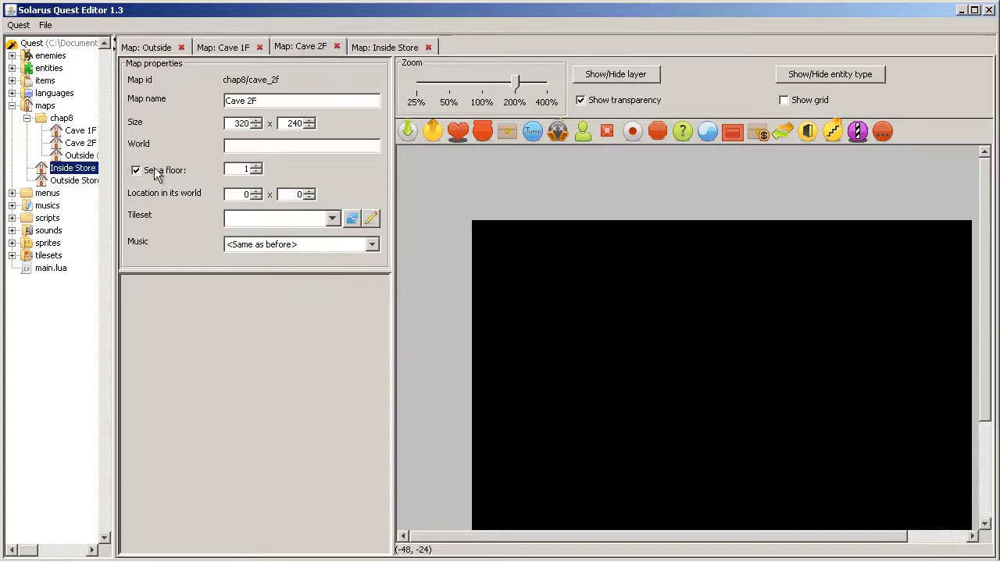
# - Show Cave 2F at 100% zoom and set its map width to 640
pyautogui.click(481, 86)
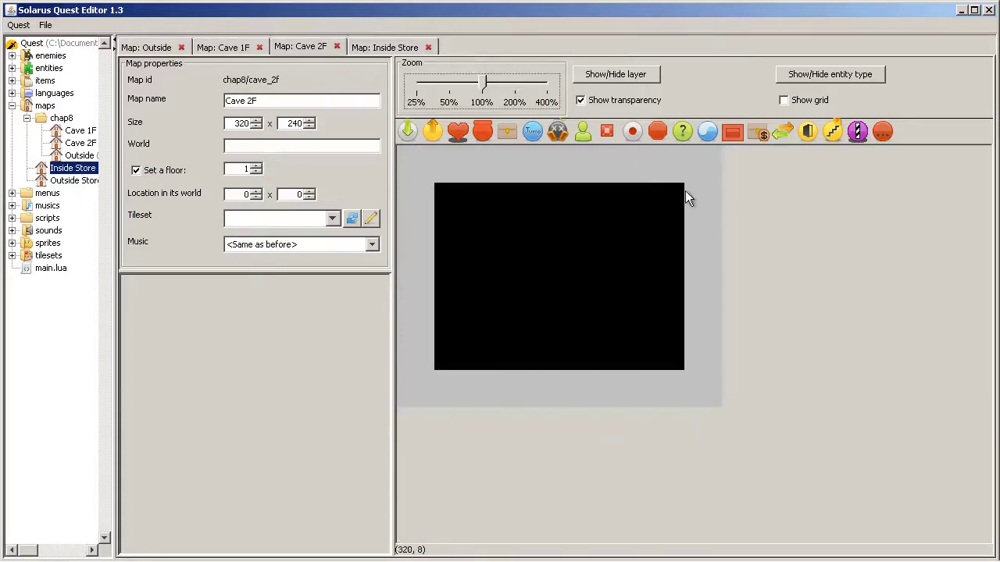
pyautogui.doubleClick(243, 125)
pyautogui.write('640')
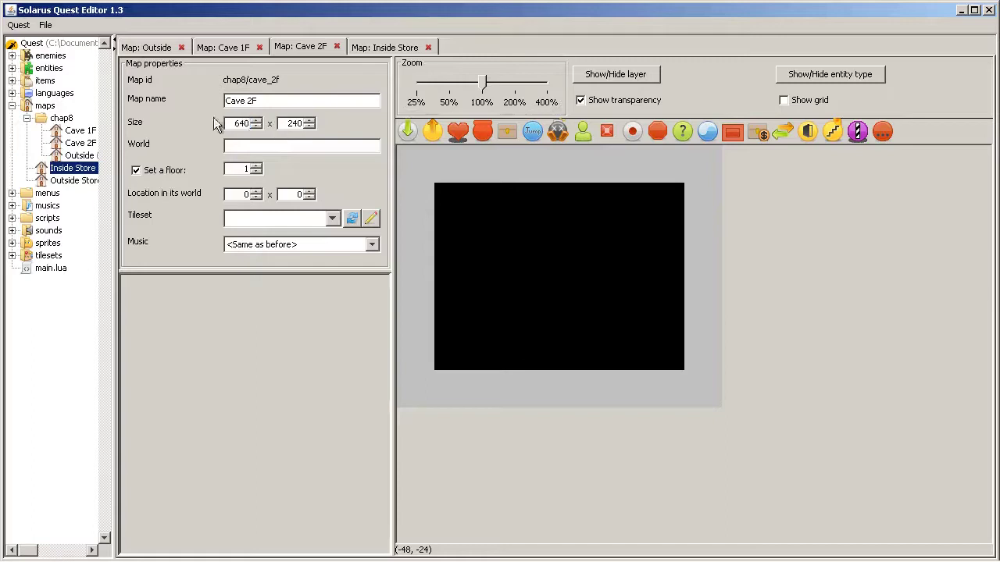
pyautogui.click(278, 124)
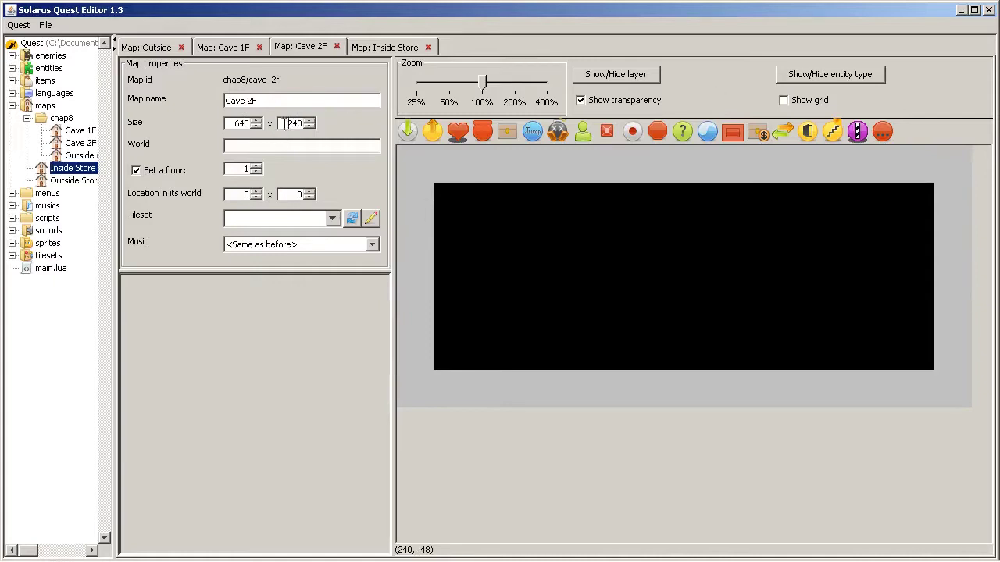
# - Set Cave 2F's tileset to Cave and its music to Cave
pyautogui.click(280, 221)
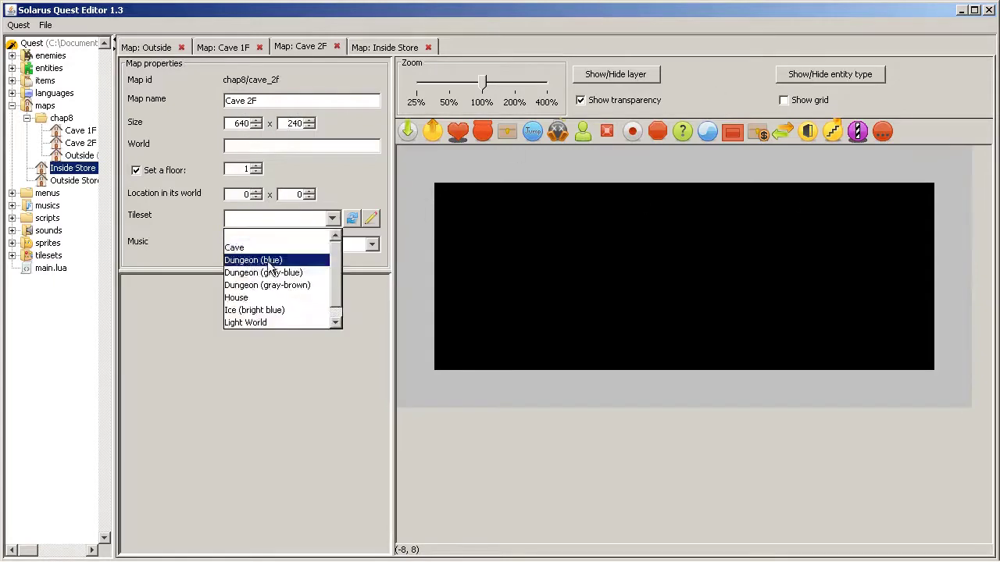
pyautogui.click(270, 252)
pyautogui.click(278, 247)
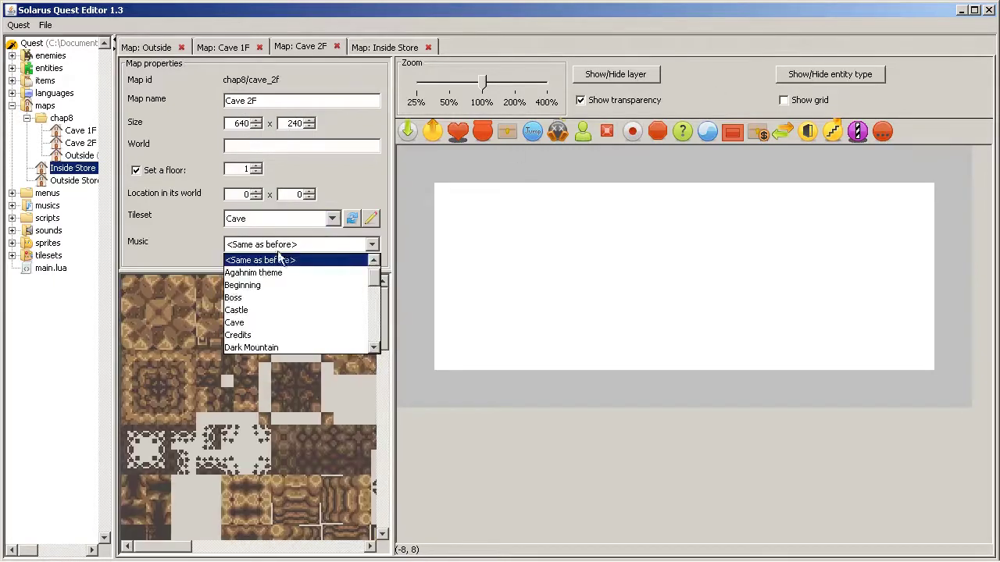
pyautogui.click(265, 321)
# - Paste the copied room twice into Cave 2F, side by side, filling the whole map
pyautogui.hotkey('ctrl', 'v')
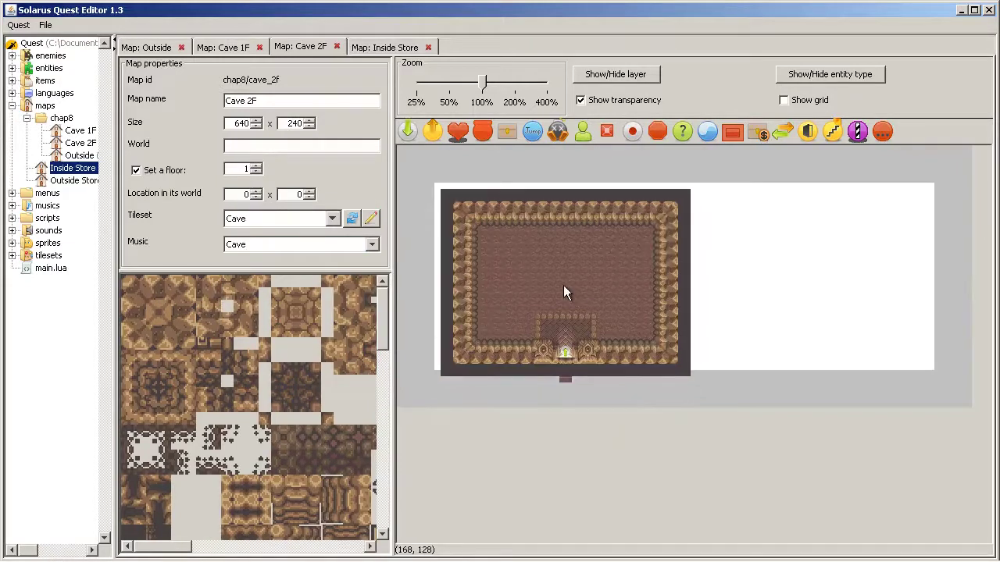
pyautogui.click(559, 285)
pyautogui.hotkey('ctrl', 'v')
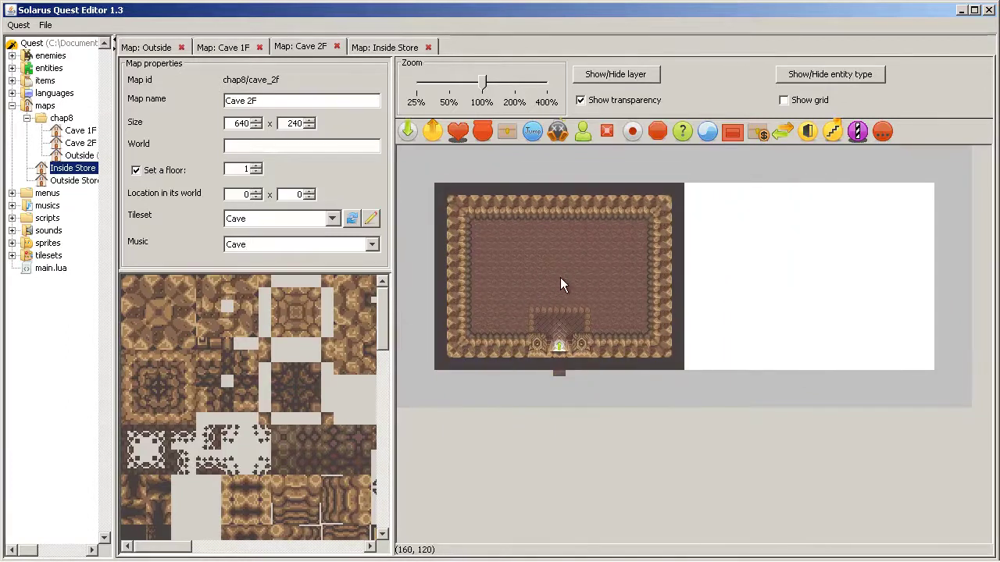
pyautogui.click(560, 278)
pyautogui.hotkey('ctrl', 'v')
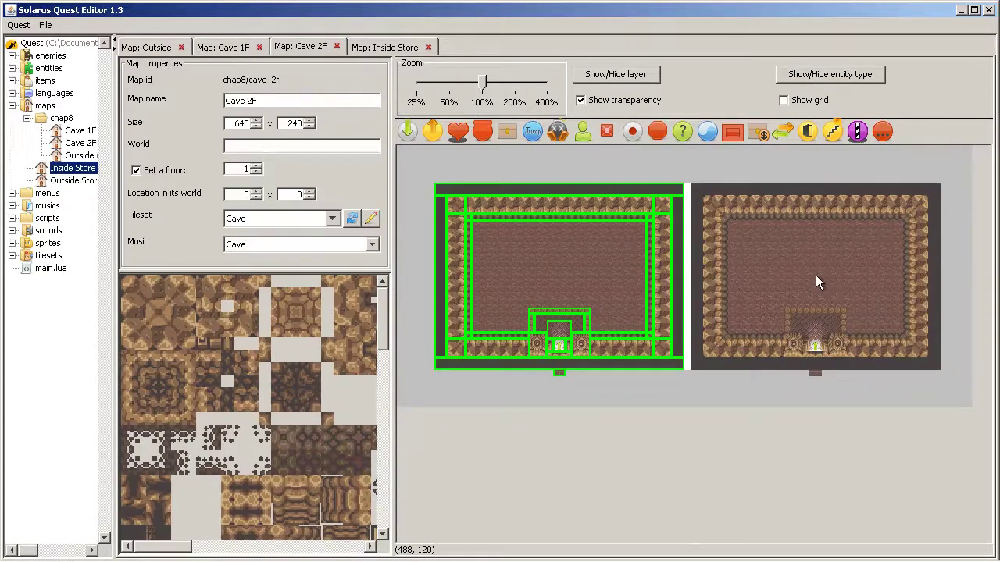
pyautogui.click(809, 282)
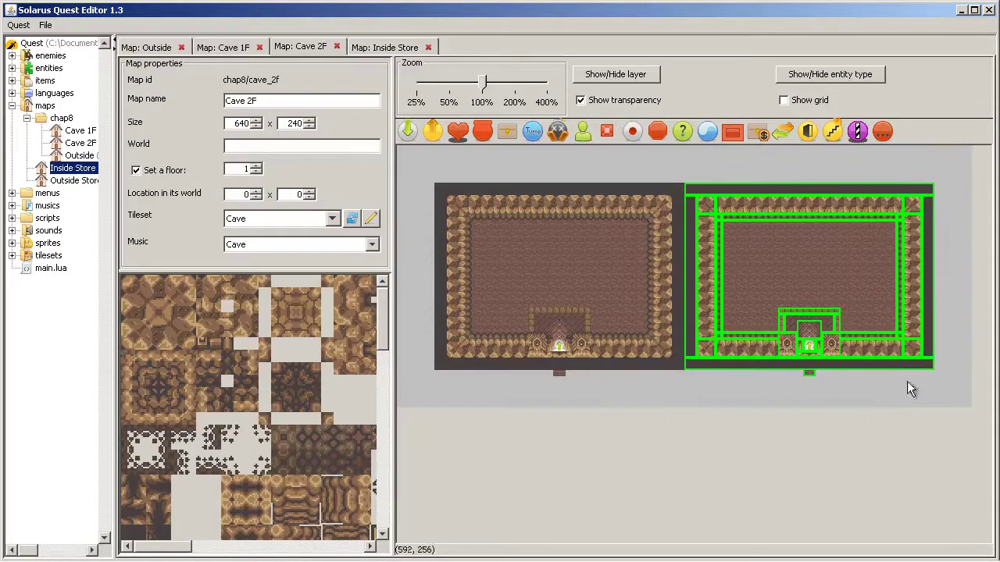
pyautogui.click(598, 418)
# - Delete the doorway assemblies with their destinations from the lower walls of both Cave 2F rooms
pyautogui.moveTo(489, 389); pyautogui.dragTo(607, 288)
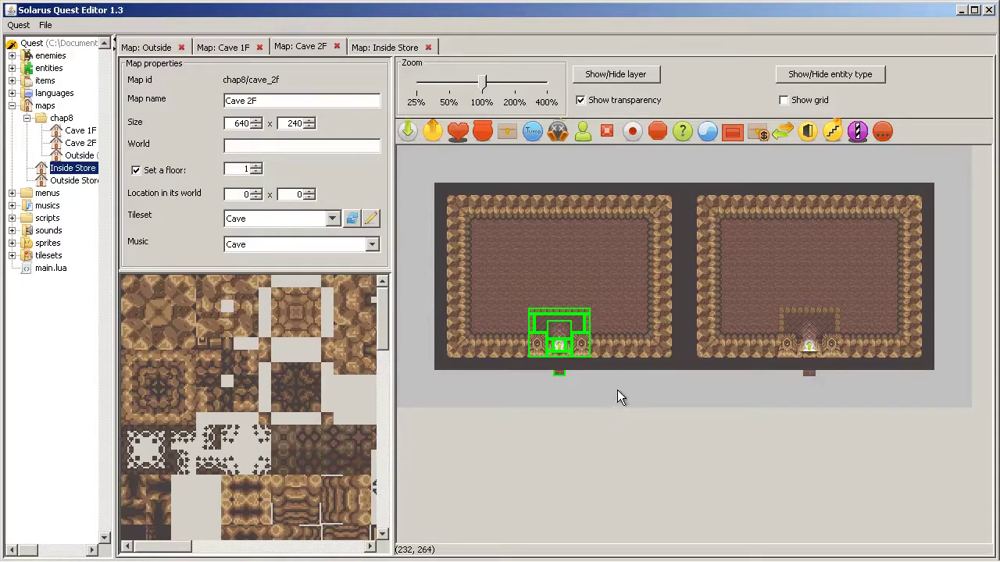
pyautogui.press('Delete')
pyautogui.moveTo(745, 393); pyautogui.dragTo(881, 287)
pyautogui.press('Delete')
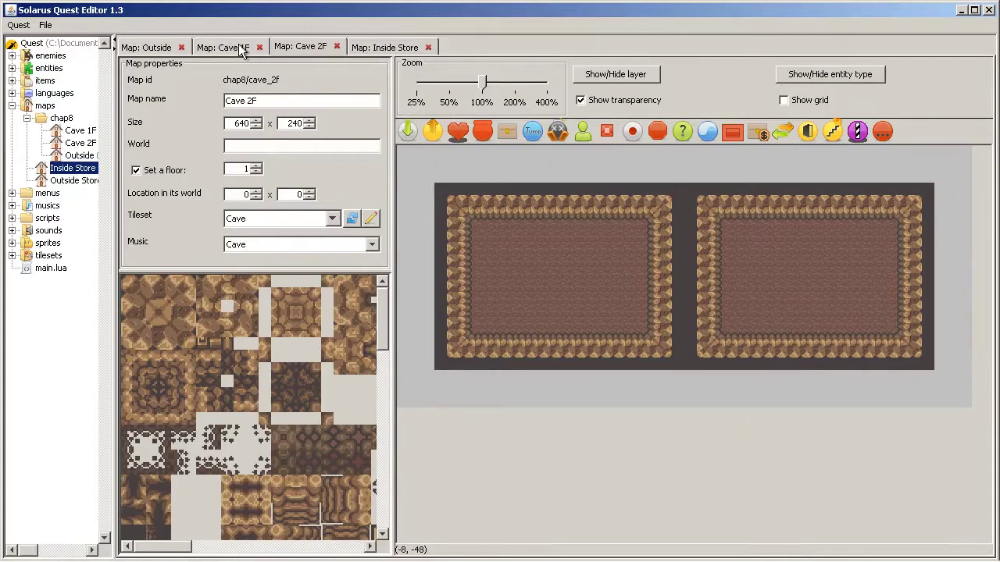
# - Copy the small lower-wall doorway assembly from the Inside Store map
pyautogui.click(375, 47)
pyautogui.click(751, 326)
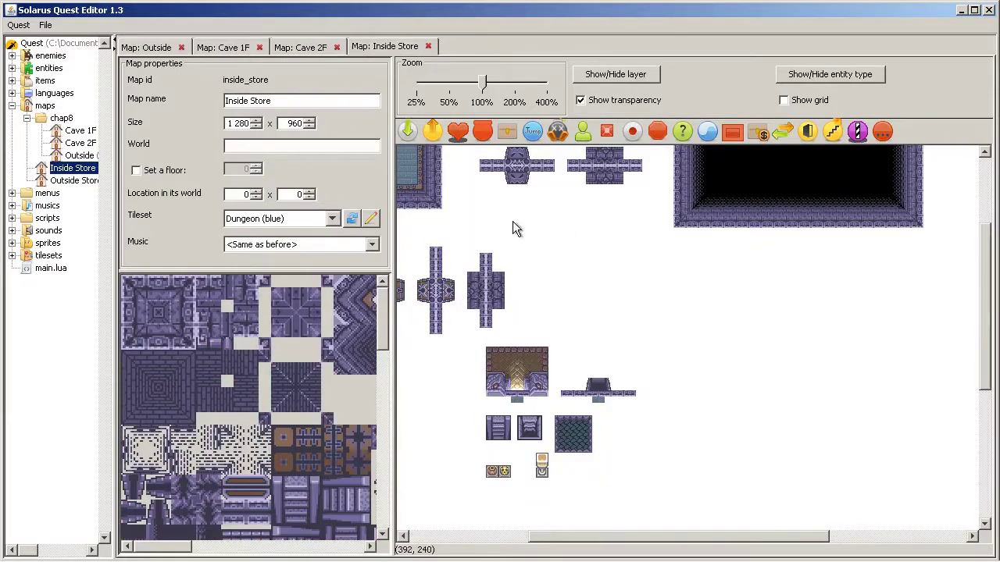
pyautogui.moveTo(589, 245); pyautogui.dragTo(603, 350, button='middle')
pyautogui.scroll(4, 611, 333)
pyautogui.hscroll(-2, 855, 389)
pyautogui.hscroll(2, 763, 449)
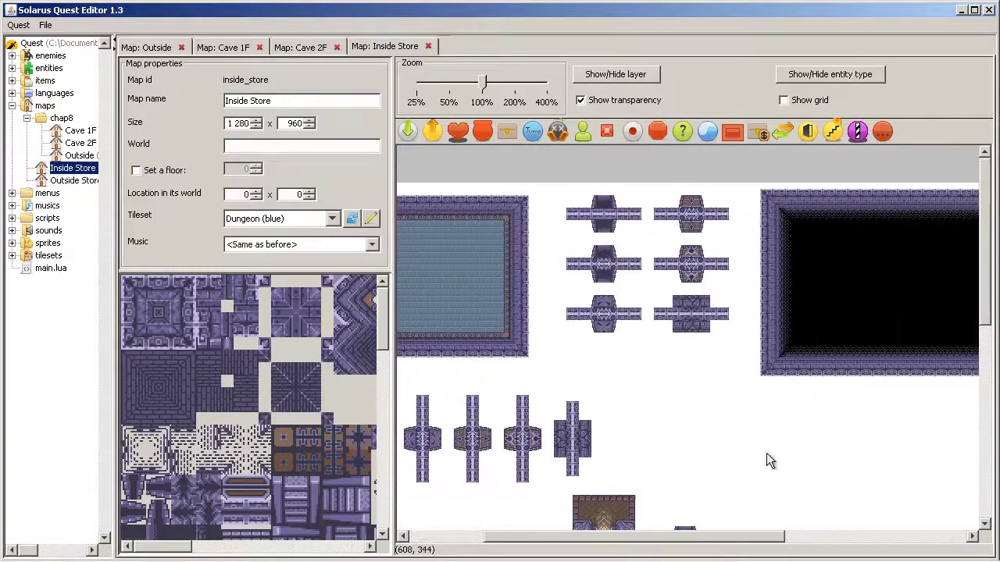
pyautogui.scroll(-7, 782, 355)
pyautogui.hscroll(4, 723, 266)
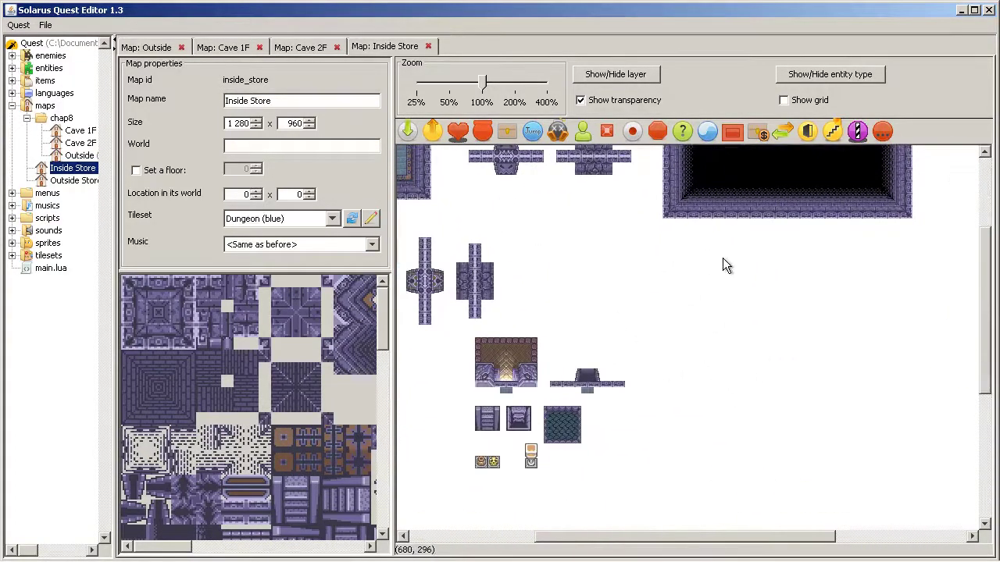
pyautogui.moveTo(543, 347); pyautogui.dragTo(670, 392)
pyautogui.click(198, 45)
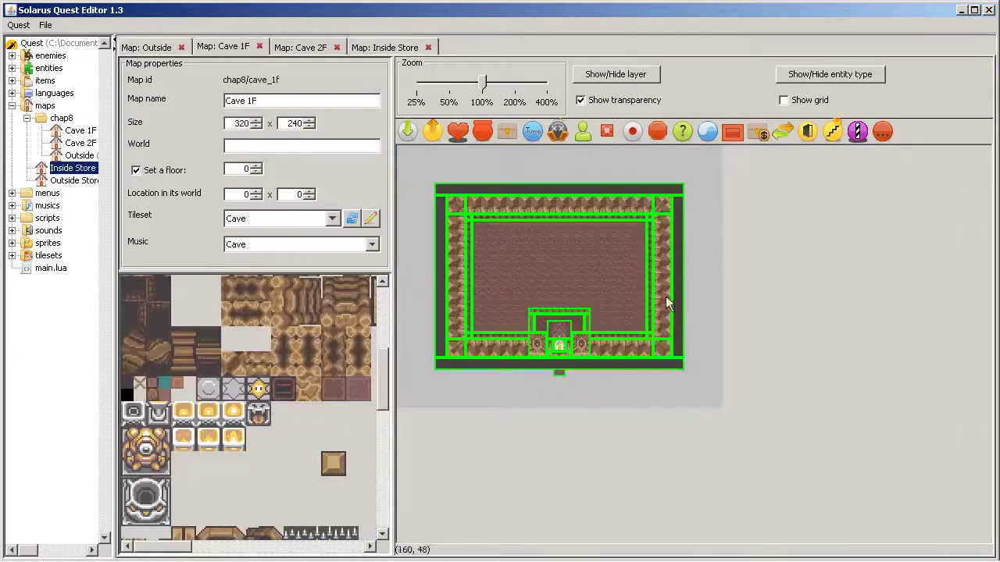
# - Paste the doorway into Cave 2F at 200% zoom and centre it in the lower wall of the left room
pyautogui.click(282, 47)
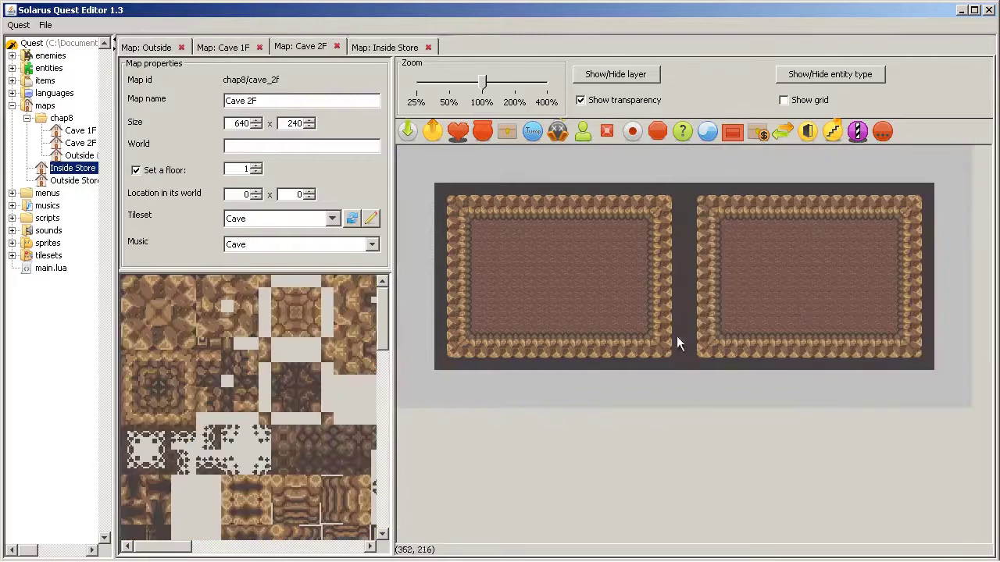
pyautogui.click(514, 81)
pyautogui.moveTo(464, 351); pyautogui.dragTo(635, 339, button='middle')
pyautogui.hotkey('ctrl', 'v')
pyautogui.click(577, 422)
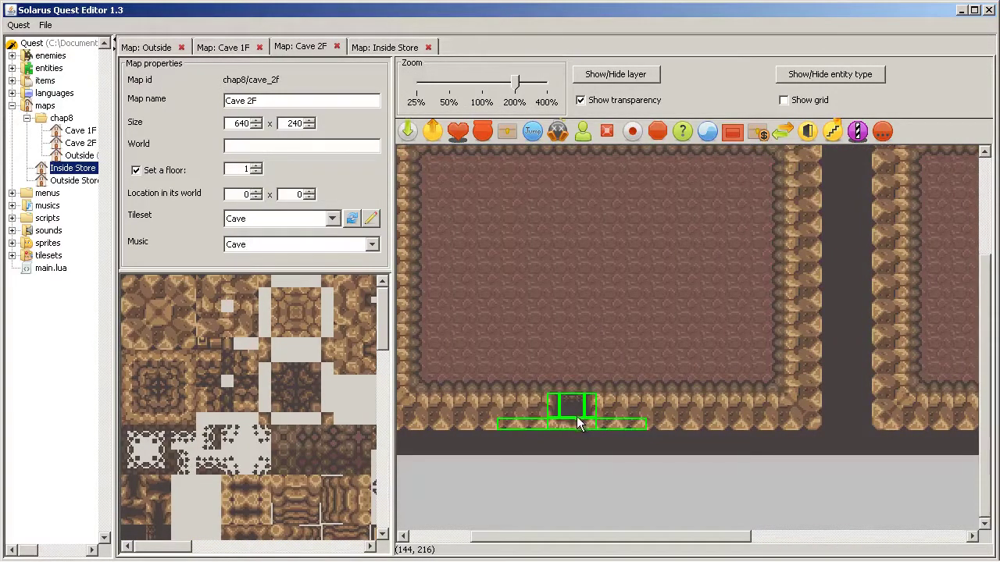
pyautogui.moveTo(579, 416); pyautogui.dragTo(592, 418)
pyautogui.click(607, 460)
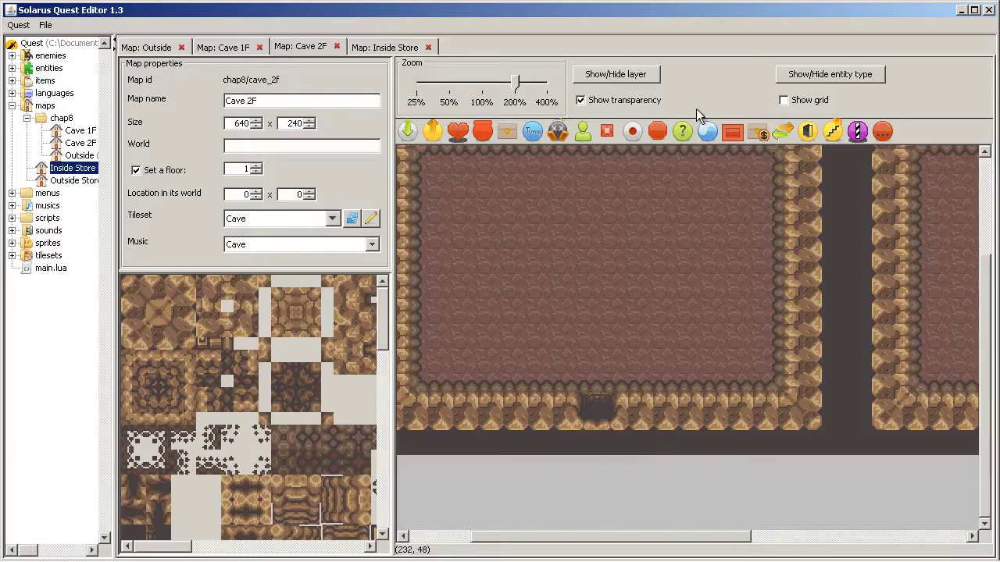
# - With Cave 2F's high layer hidden, add wall tiles on both sides of the doorway passage and extend its floor past the map edge
pyautogui.click(614, 76)
pyautogui.click(633, 109)
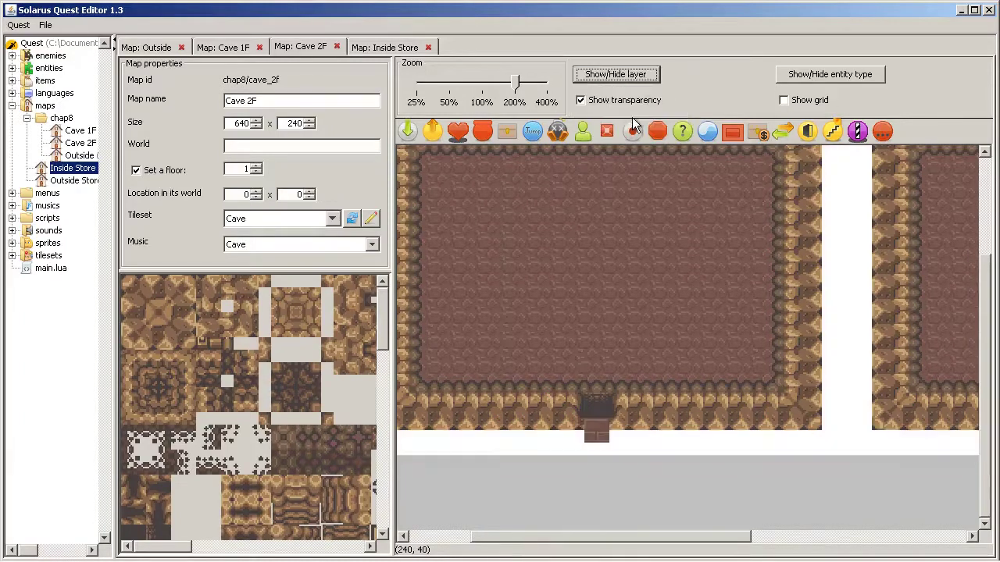
pyautogui.click(228, 344)
pyautogui.click(576, 439)
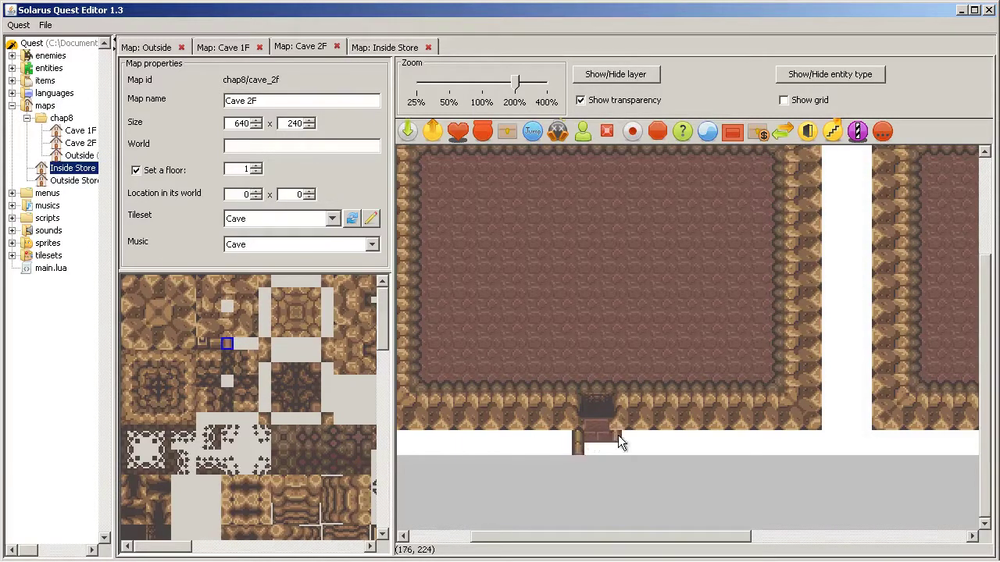
pyautogui.click(613, 440)
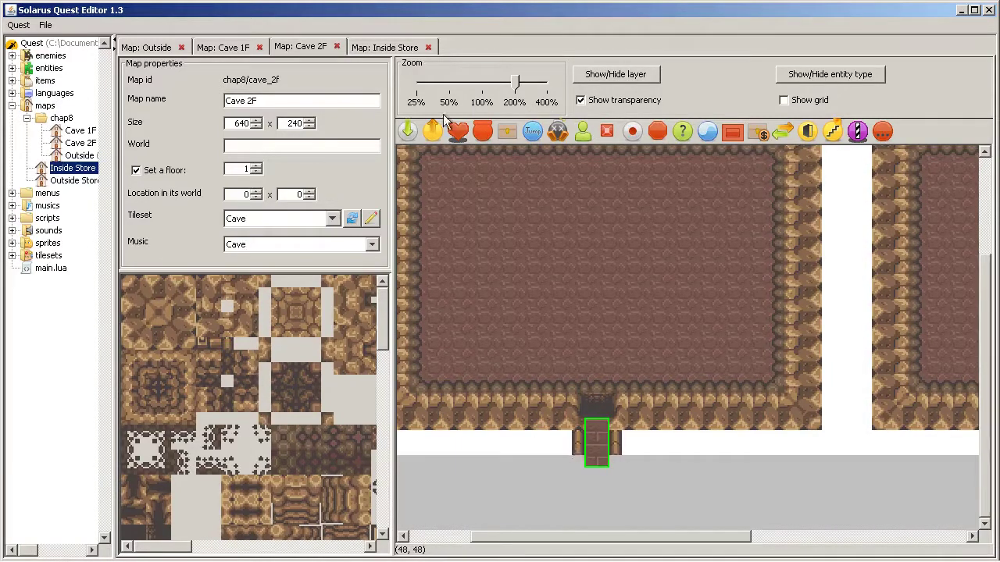
# - Place a destination named from_outside in the left room's lower doorway on the intermediate layer and set its direction to Up
pyautogui.click(407, 132)
pyautogui.click(597, 406)
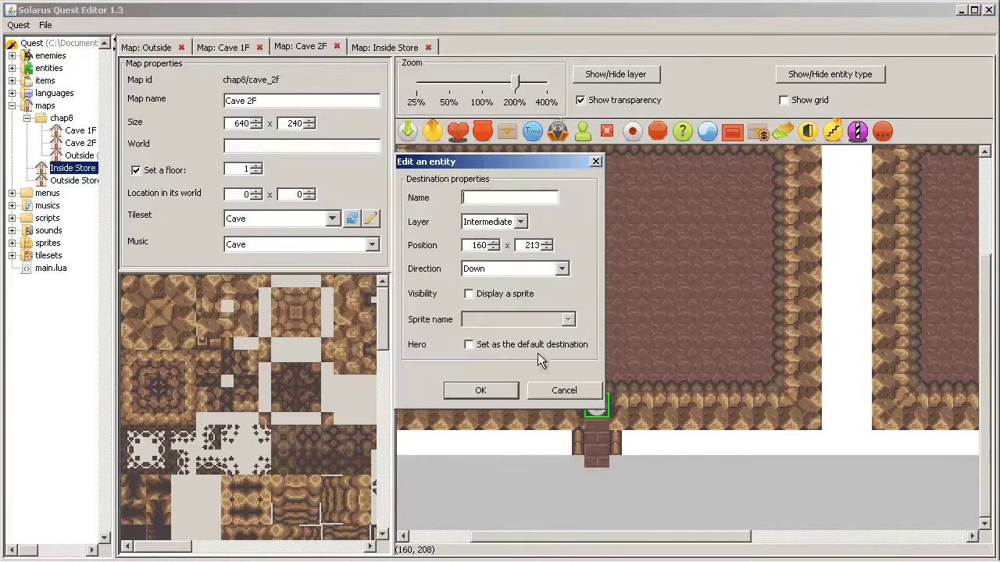
pyautogui.click(522, 264)
pyautogui.click(522, 270)
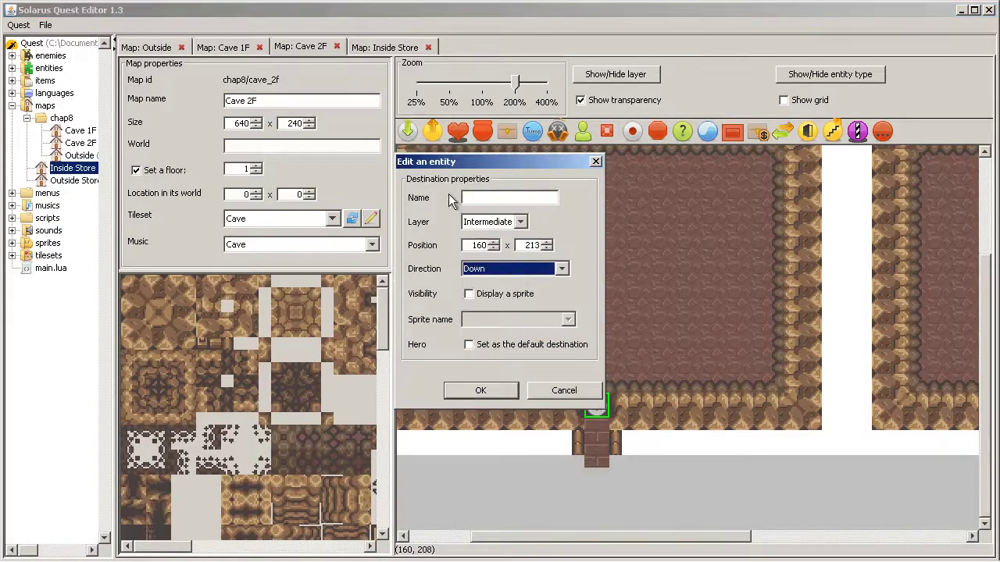
pyautogui.click(506, 202)
pyautogui.write('from')
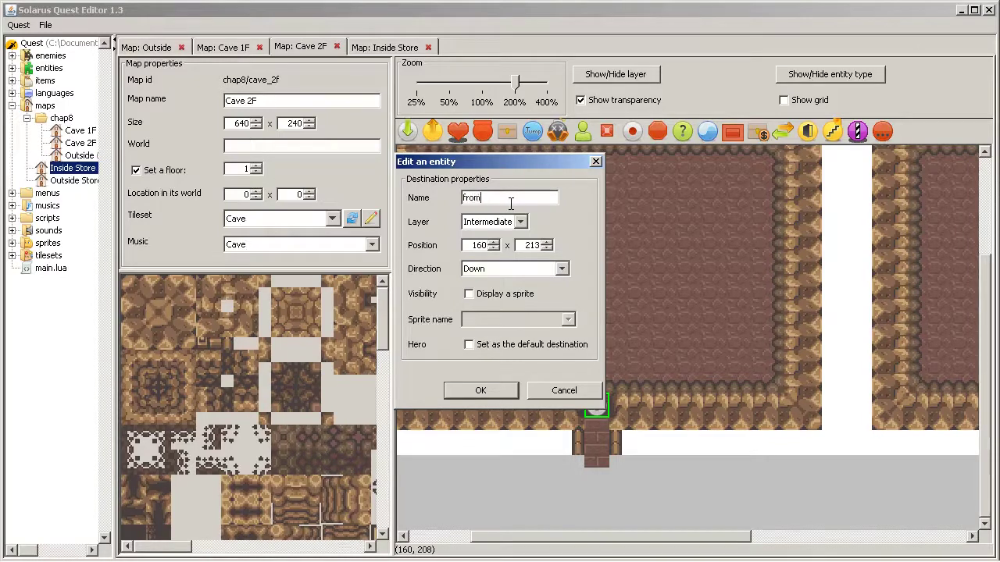
pyautogui.write('_outside')
pyautogui.press('Return')
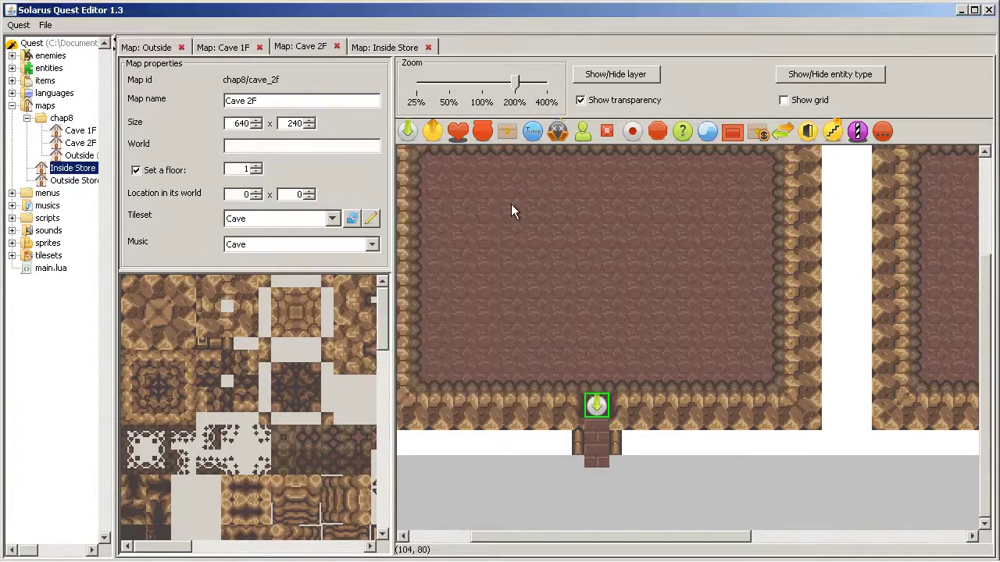
pyautogui.rightClick(596, 404)
pyautogui.moveTo(654, 460)
pyautogui.click(738, 485)
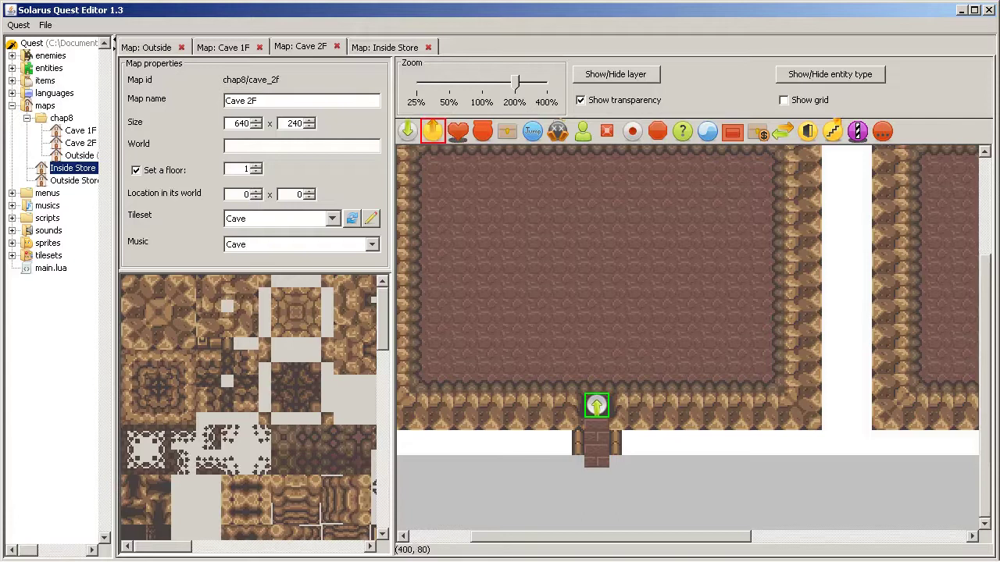
# - Add a teletransporter on the passage below the doorway leading to the Outside map's from_cave_2f destination point
pyautogui.click(607, 451)
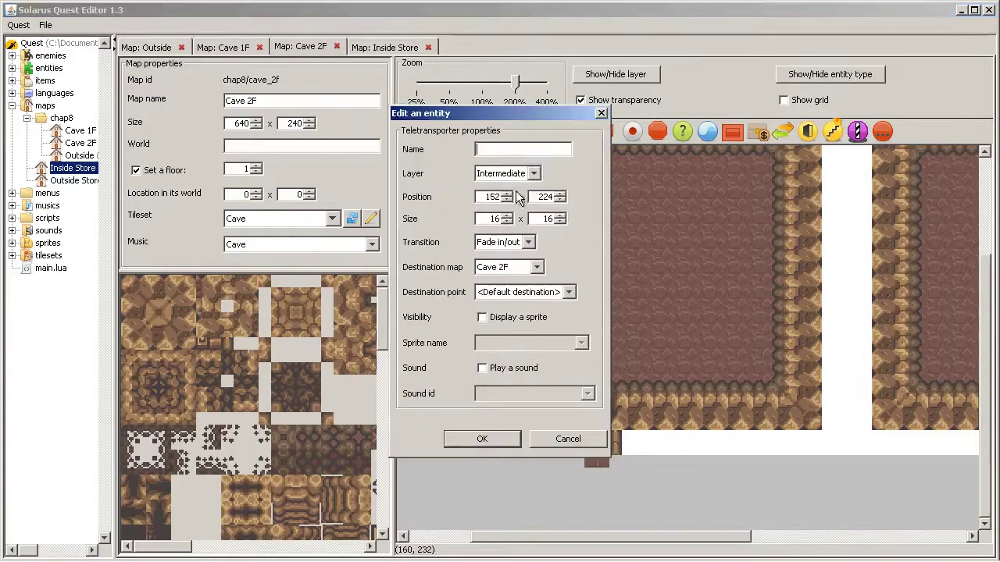
pyautogui.click(536, 267)
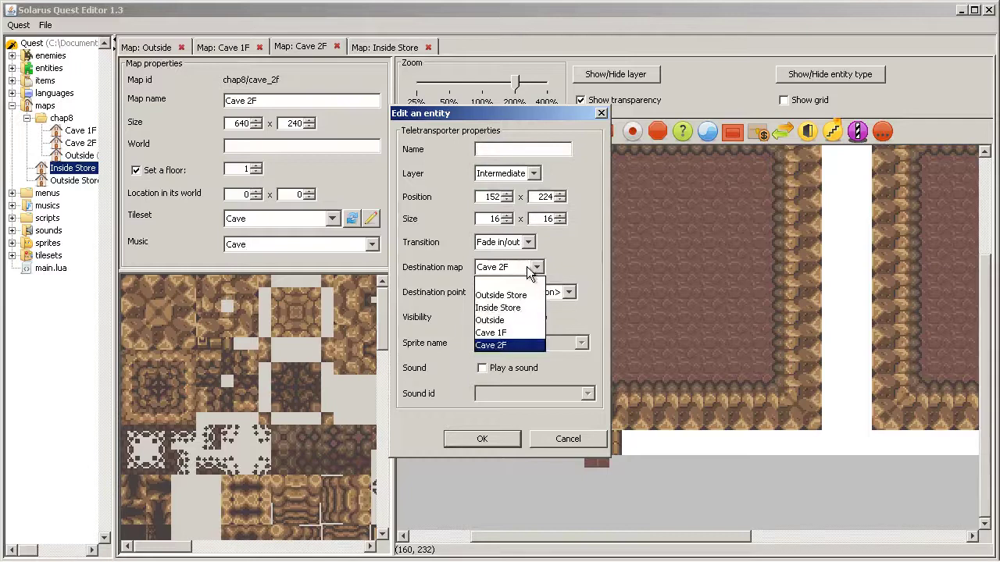
pyautogui.click(515, 320)
pyautogui.click(569, 293)
pyautogui.click(517, 372)
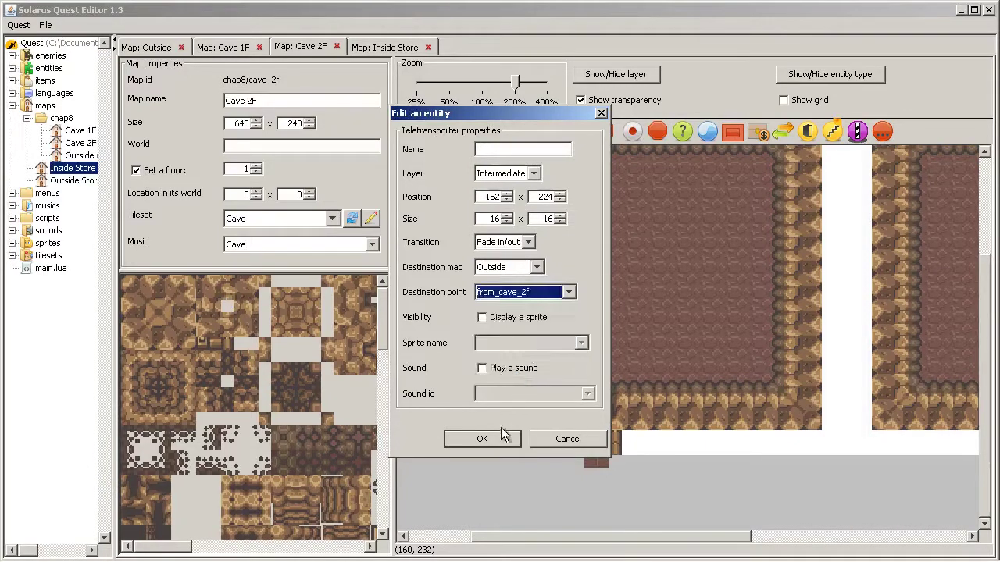
pyautogui.click(485, 439)
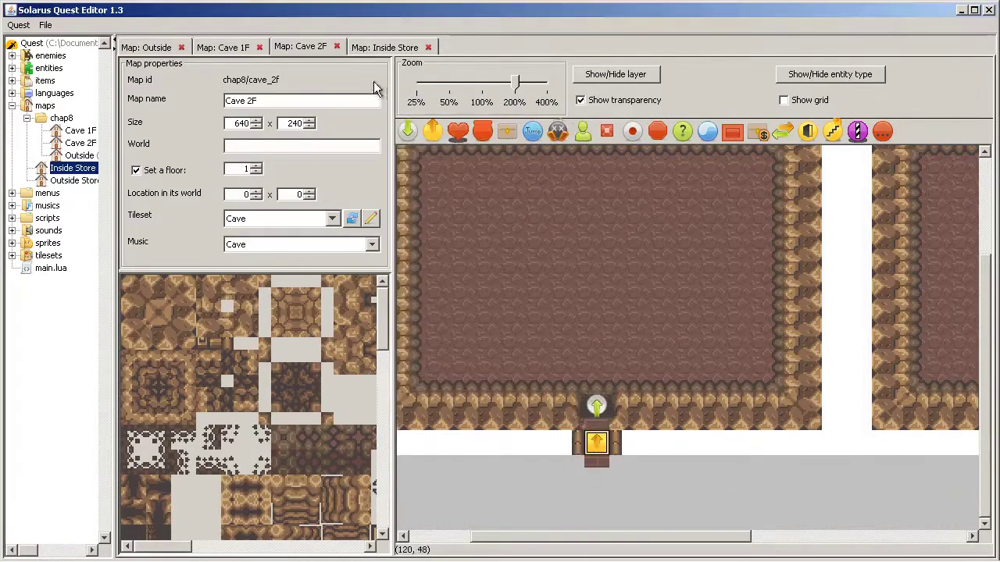
# - Name the destination in Cave 1F's entrance from_outside
pyautogui.click(223, 47)
pyautogui.doubleClick(558, 343)
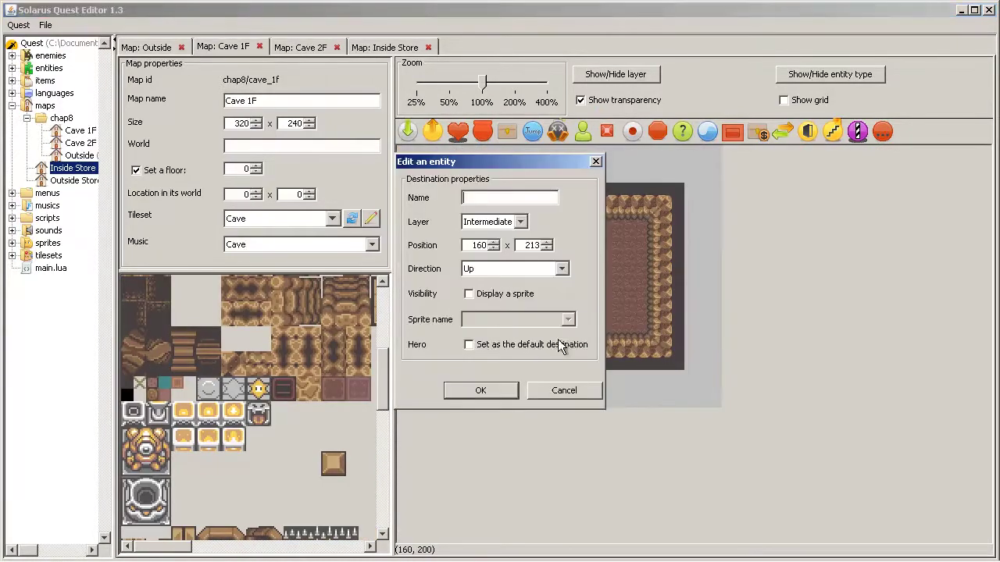
pyautogui.write('from_outside')
pyautogui.press('Return')
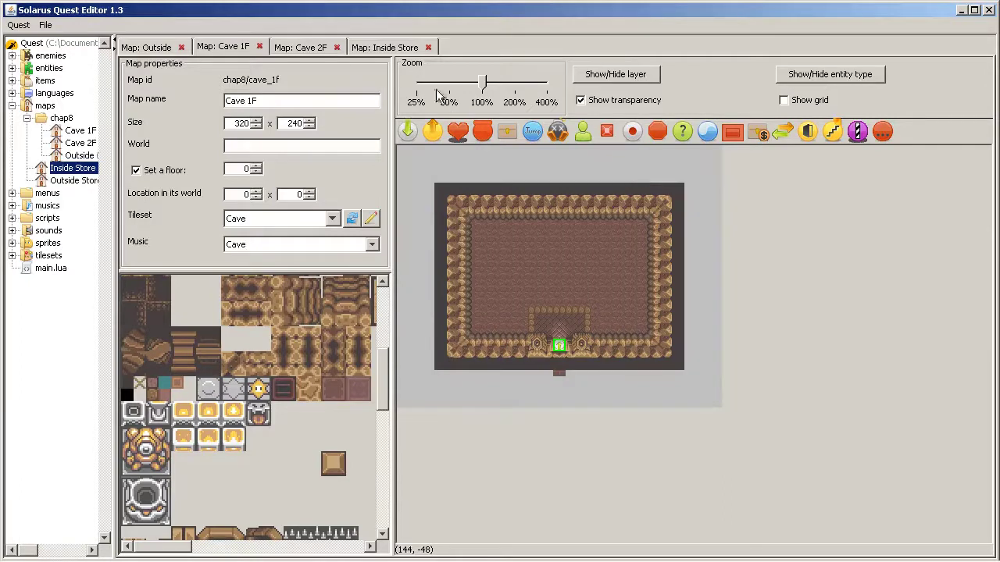
# - Show Cave 2F's high layer again and set the map zoom to 100%
pyautogui.click(325, 48)
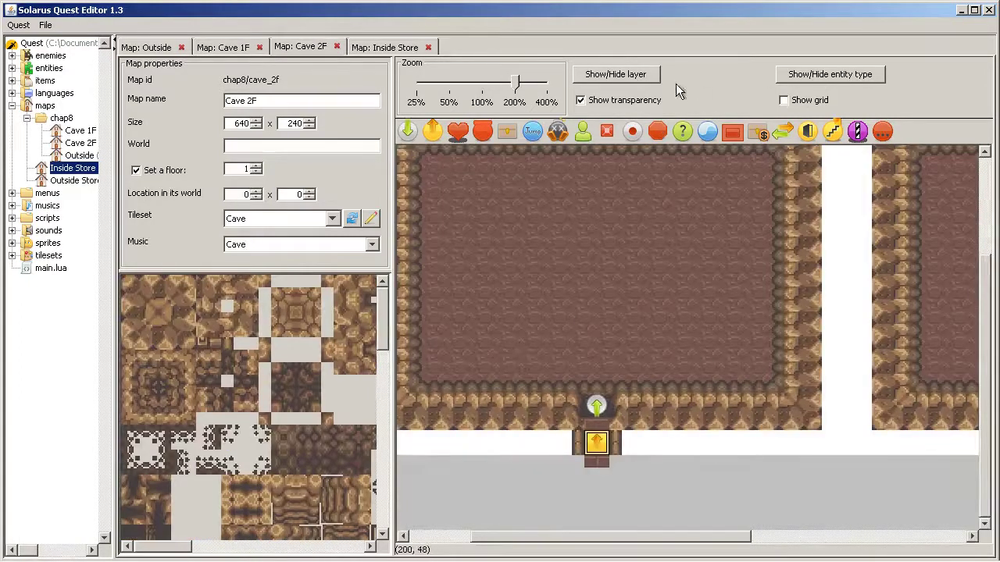
pyautogui.click(629, 76)
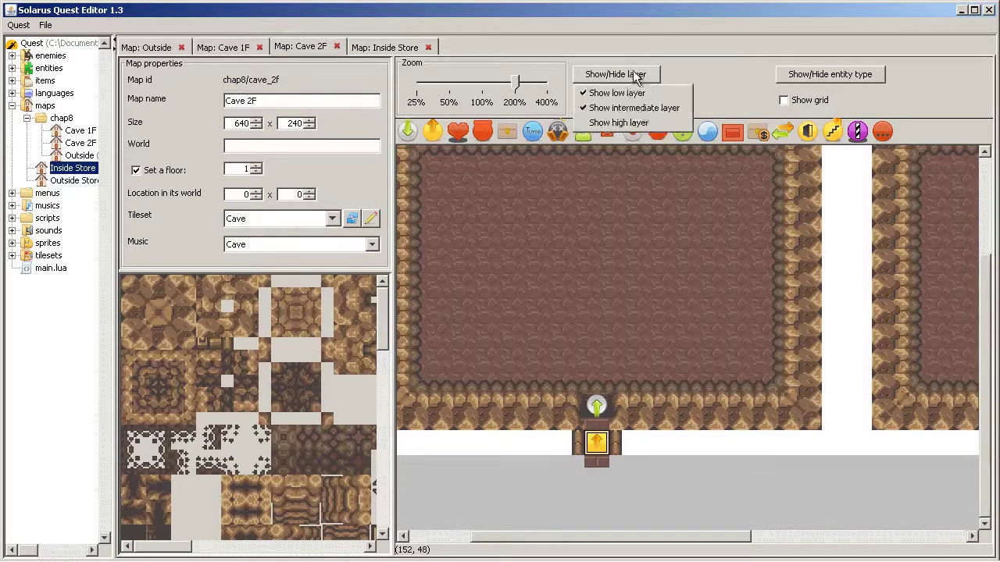
pyautogui.click(619, 123)
pyautogui.moveTo(514, 82); pyautogui.dragTo(484, 84)
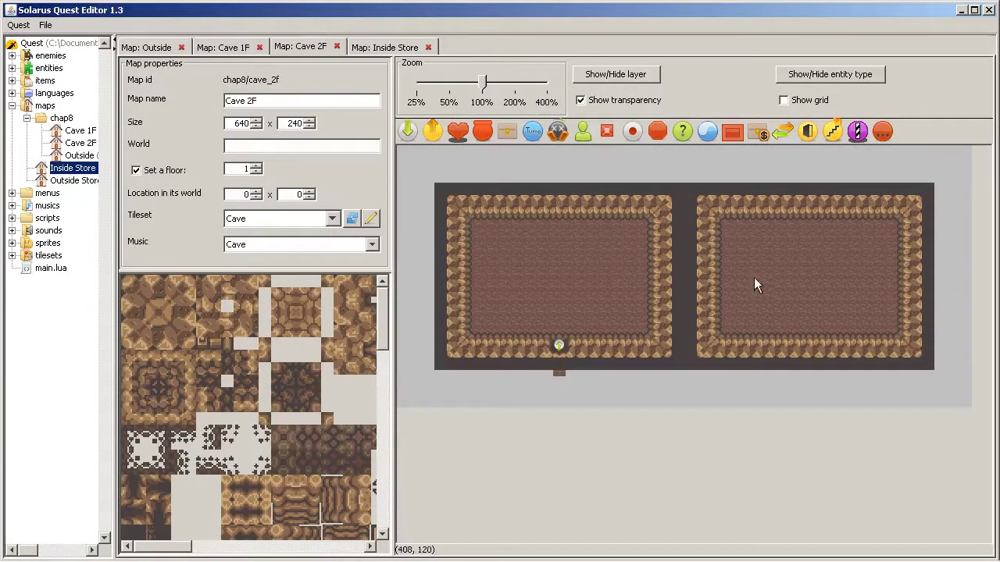
# - Copy an open side-wall doorway assembly from the Inside Store map
pyautogui.click(377, 46)
pyautogui.hscroll(-5, 560, 347)
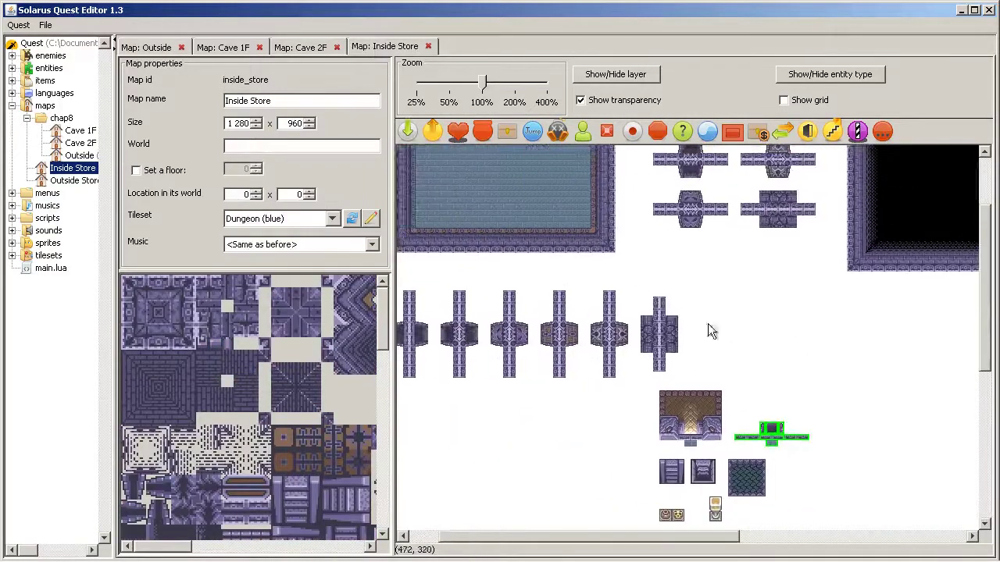
pyautogui.scroll(2, 539, 305)
pyautogui.moveTo(431, 268); pyautogui.dragTo(503, 399)
# - Paste the side doorway into Cave 2F at 200% zoom and fit its two halves into the facing walls of the two rooms
pyautogui.click(312, 47)
pyautogui.keyDown('ctrl'); pyautogui.scroll(1, 661, 304); pyautogui.keyUp('ctrl')
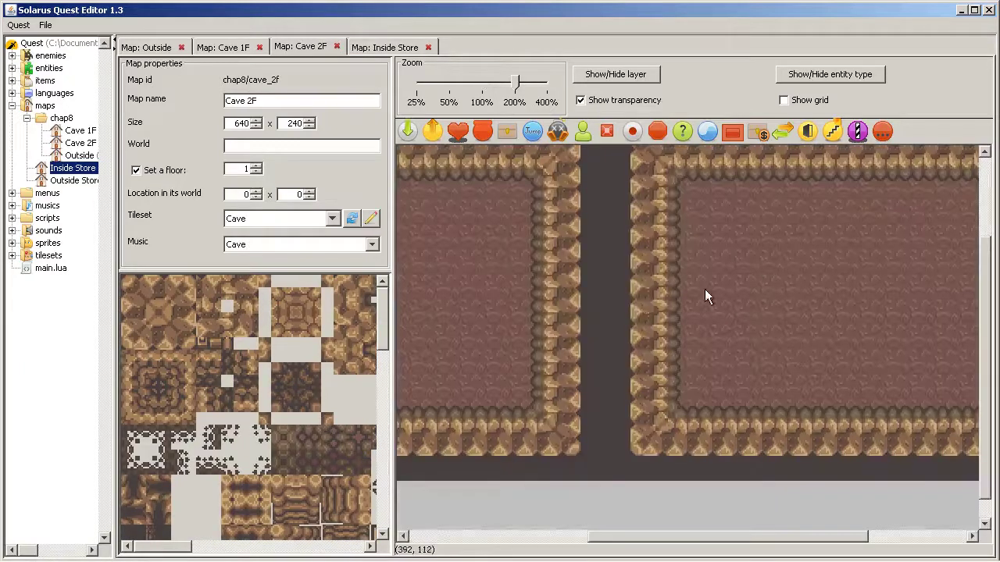
pyautogui.hotkey('ctrl', 'v')
pyautogui.click(748, 294)
pyautogui.moveTo(743, 504); pyautogui.dragTo(810, 194)
pyautogui.moveTo(758, 295); pyautogui.dragTo(645, 295)
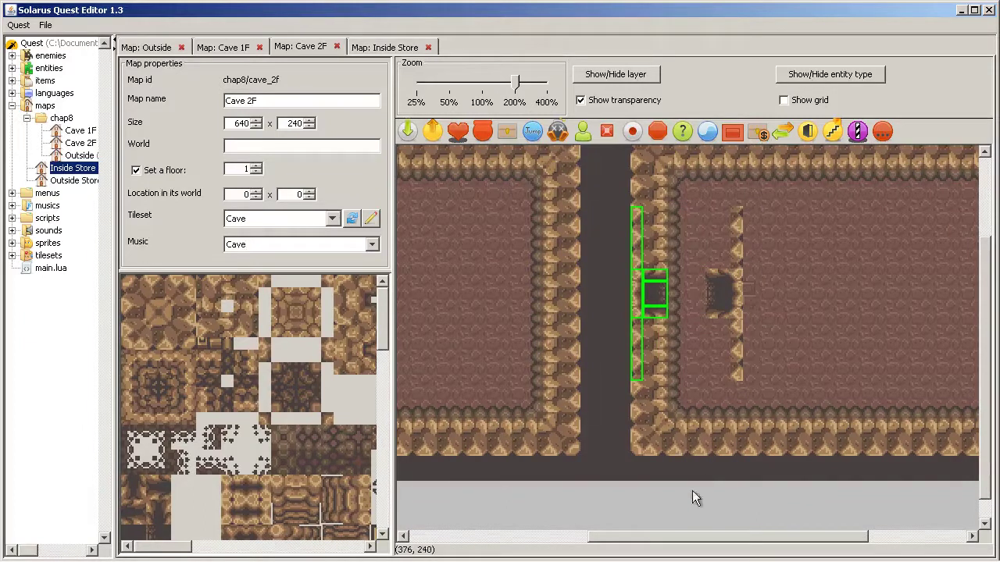
pyautogui.moveTo(692, 499); pyautogui.dragTo(762, 204)
pyautogui.moveTo(732, 301); pyautogui.dragTo(559, 297)
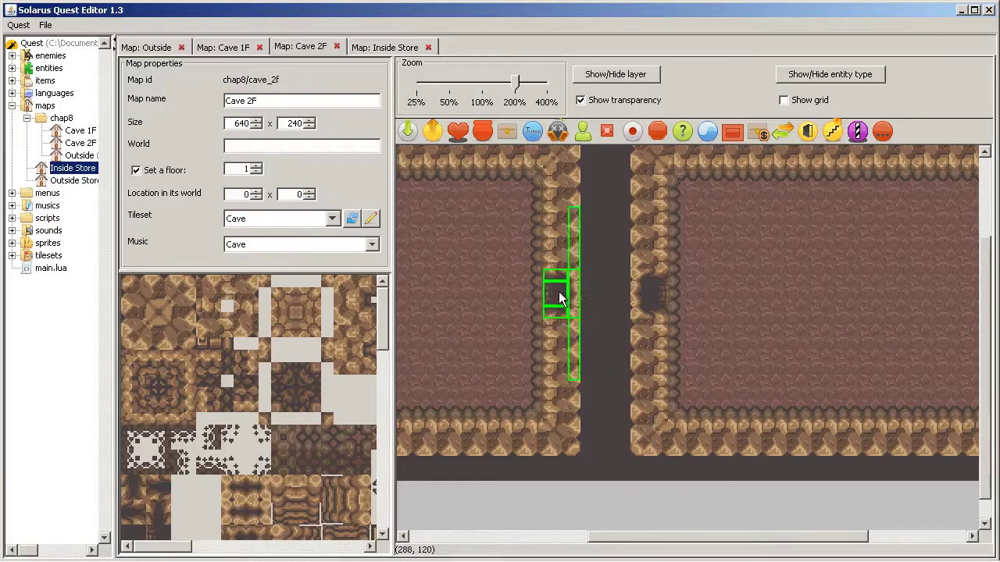
pyautogui.click(673, 384)
# - Hide the high layer, join the two side doorways with a continuous floor passage, and line both its edges with wall tiles
pyautogui.click(613, 74)
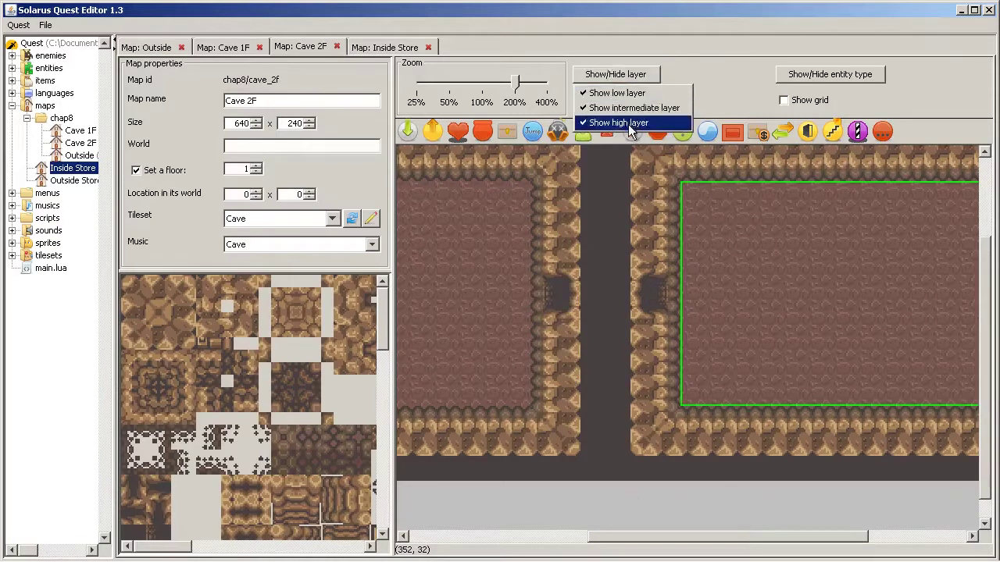
pyautogui.click(628, 125)
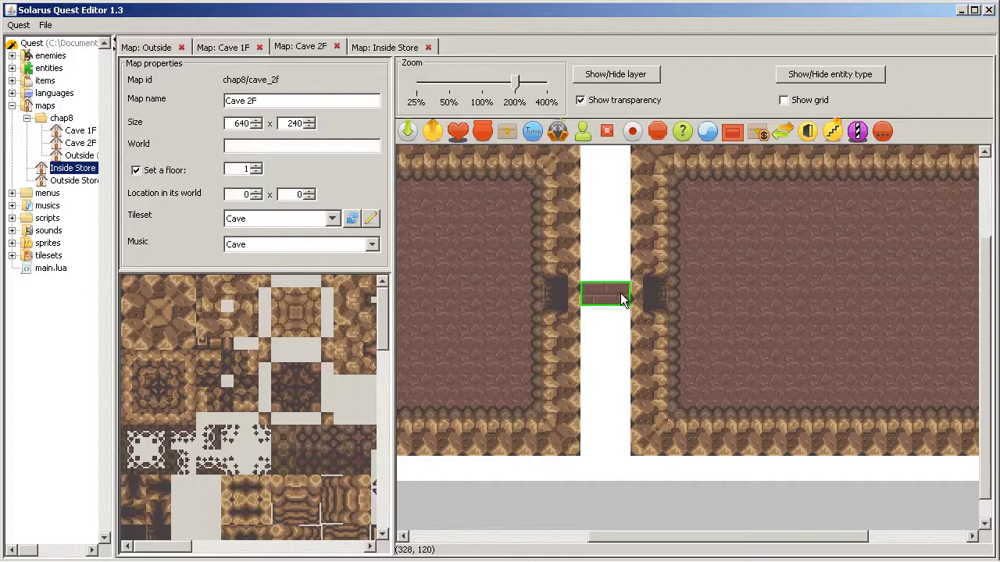
pyautogui.moveTo(613, 295); pyautogui.dragTo(623, 295)
pyautogui.click(219, 345)
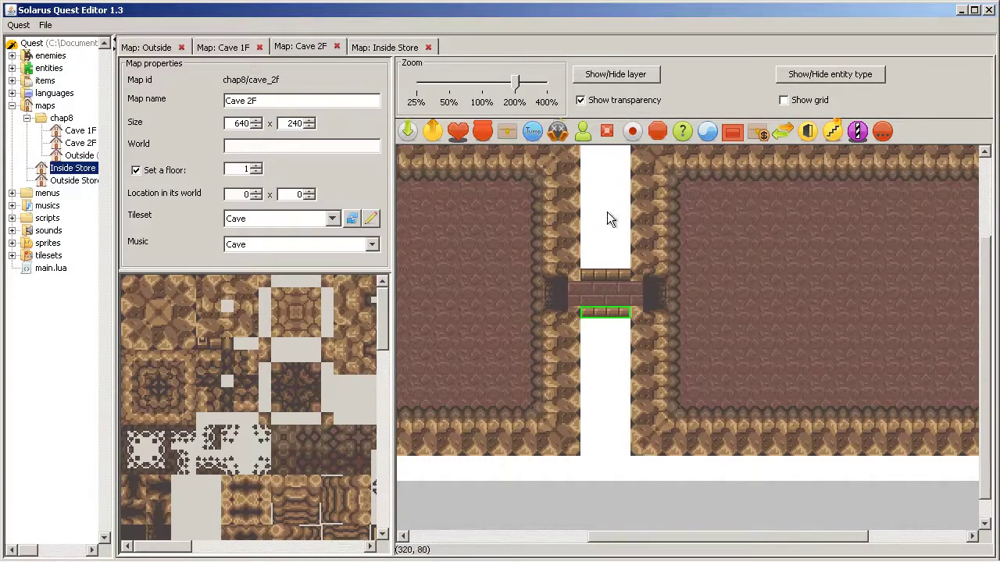
pyautogui.click(704, 311)
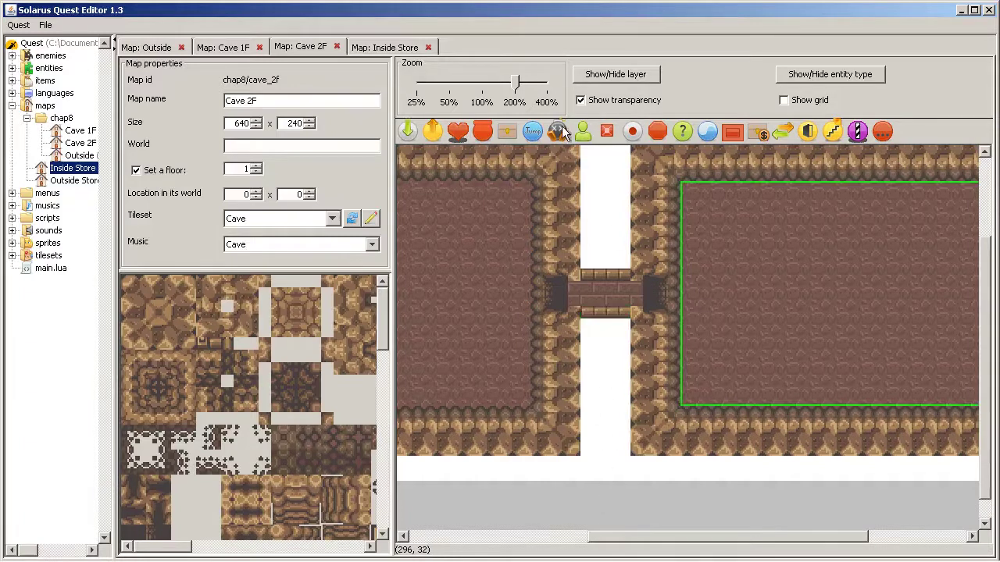
# - Show the high layer again and return Cave 2F to 100% zoom
pyautogui.click(615, 75)
pyautogui.click(605, 124)
pyautogui.click(674, 468)
pyautogui.click(671, 486)
pyautogui.click(478, 89)
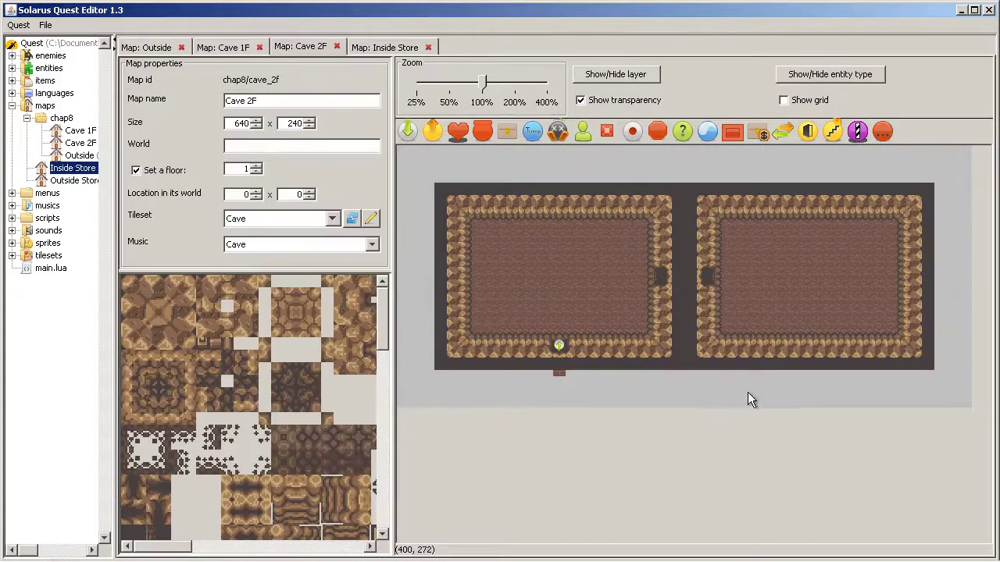
# - Launch the quest in the Solarus game engine to test the cave maps
pyautogui.moveTo(101, 530)
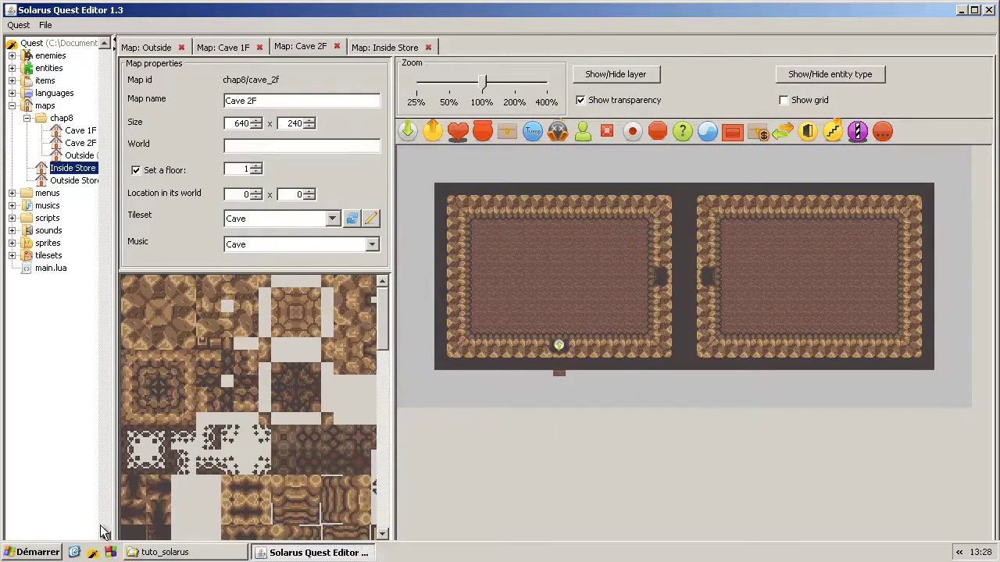
pyautogui.click(93, 552)
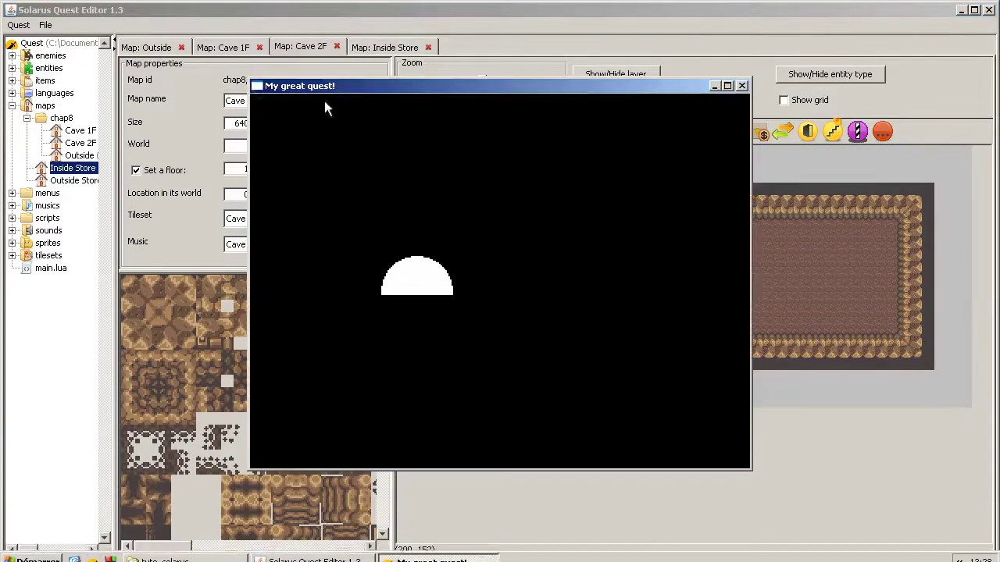
# - Close the test game and add a teletransporter in the Outside map's upper cave entrance with Cave 2F as destination map
pyautogui.click(746, 90)
pyautogui.click(132, 47)
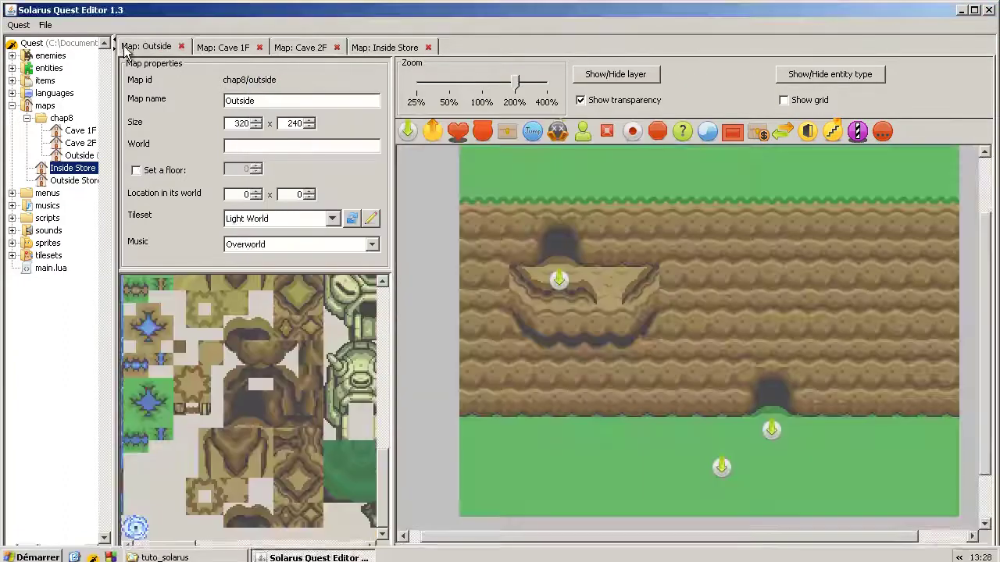
pyautogui.click(432, 130)
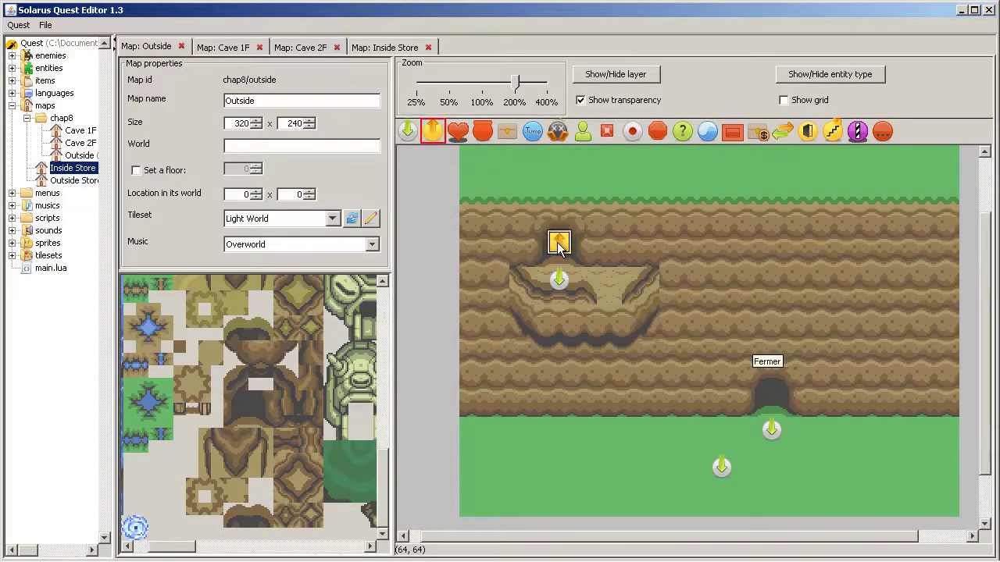
pyautogui.click(558, 258)
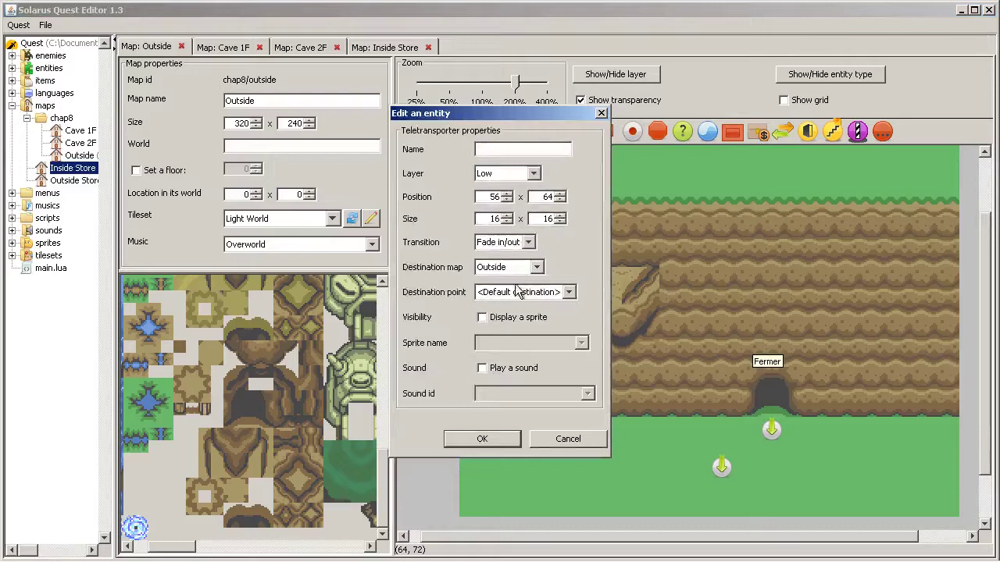
pyautogui.click(535, 267)
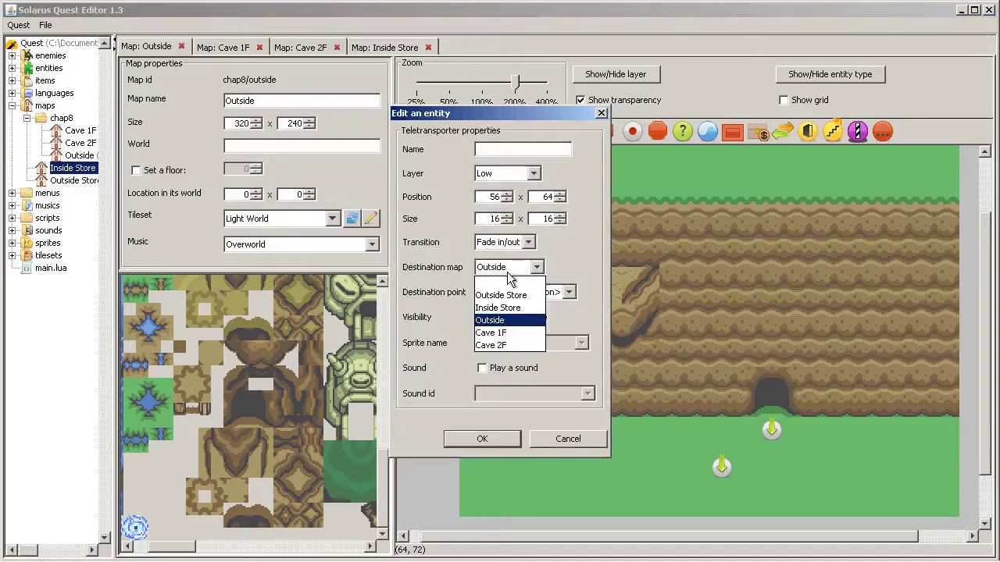
pyautogui.click(506, 345)
pyautogui.click(469, 440)
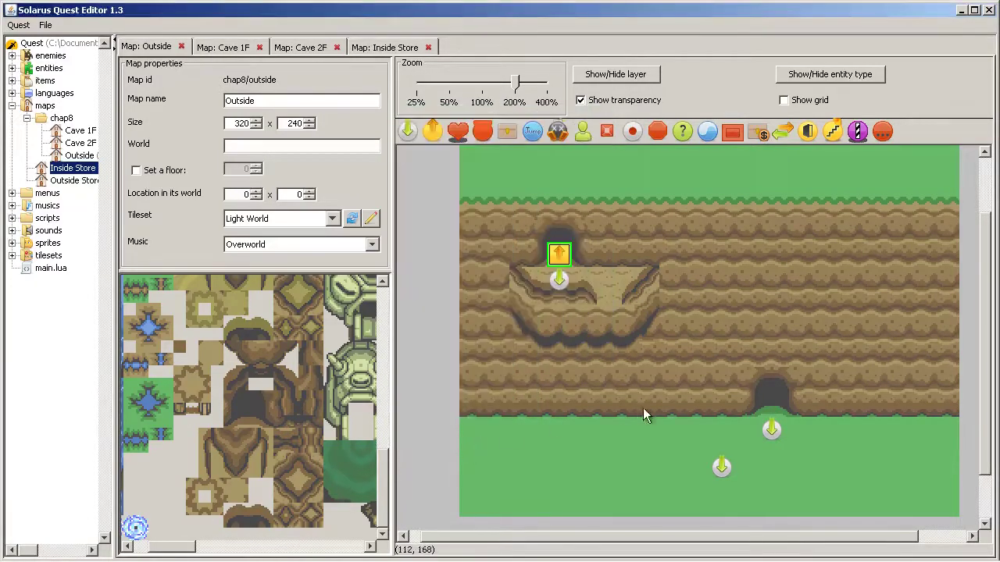
# - Add a teletransporter in the Outside map's lower cave entrance with Cave 1F as destination map
pyautogui.doubleClick(770, 412)
pyautogui.click(534, 267)
pyautogui.click(504, 331)
pyautogui.click(478, 439)
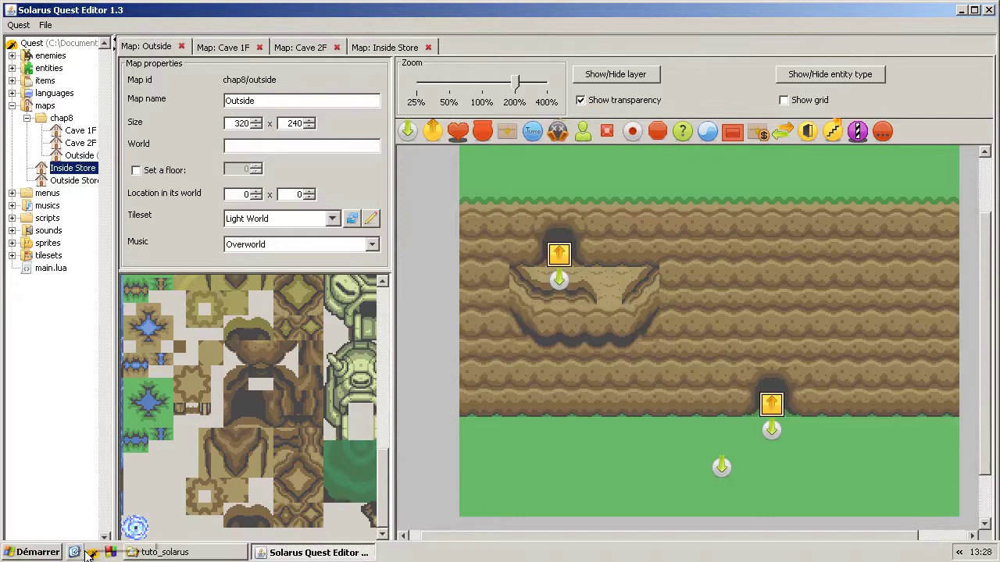
# - Test-launch the quest, close the game, and set the starting location to "chap8/outside" in the game_manager.lua script
pyautogui.click(93, 552)
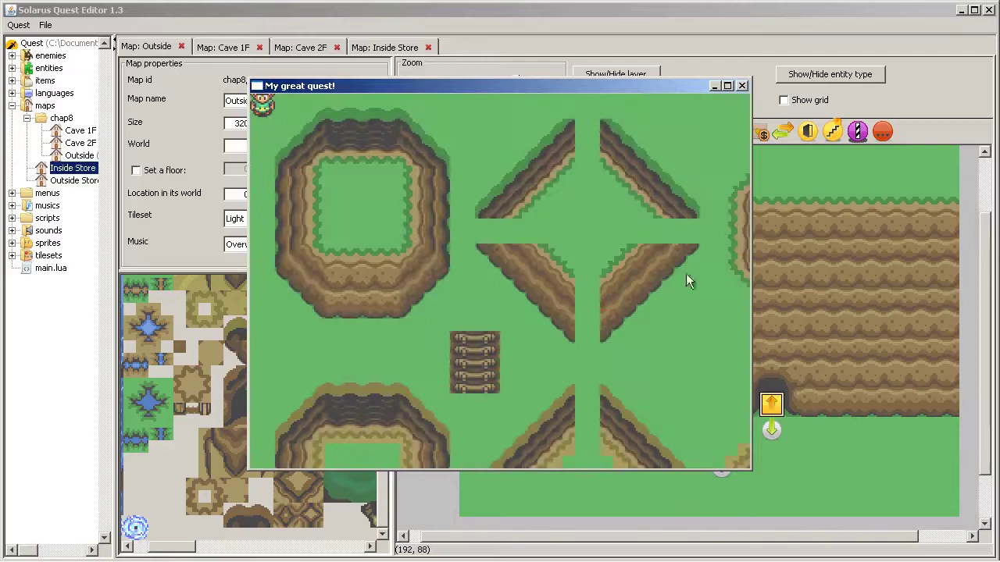
pyautogui.click(742, 85)
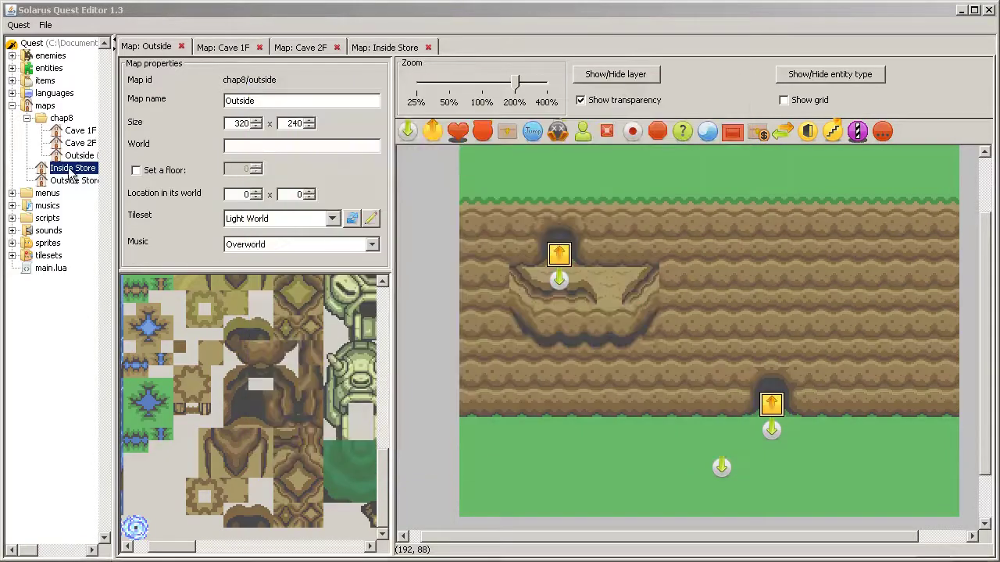
pyautogui.click(12, 218)
pyautogui.doubleClick(71, 243)
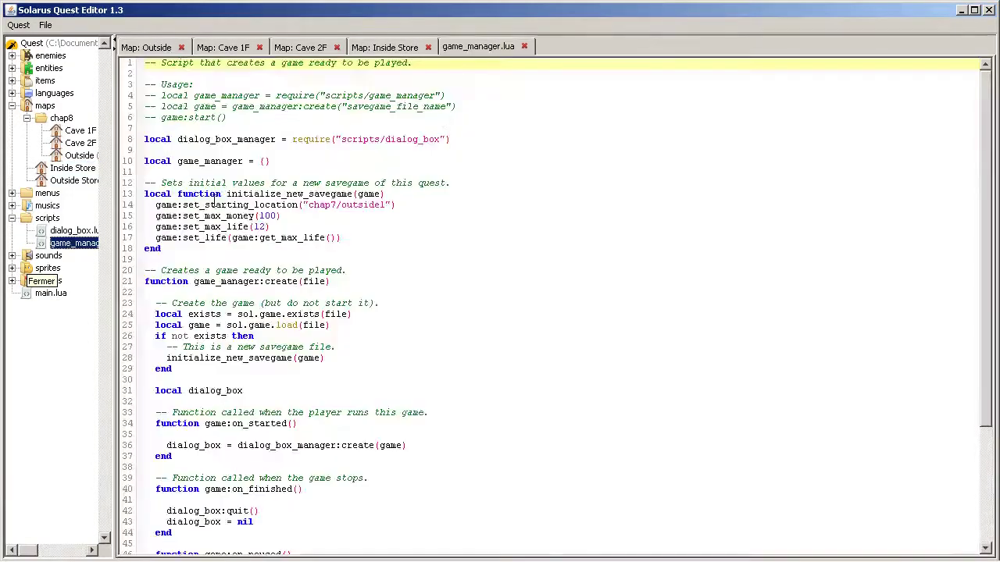
pyautogui.click(335, 204)
pyautogui.press('BackSpace')
pyautogui.write('8')
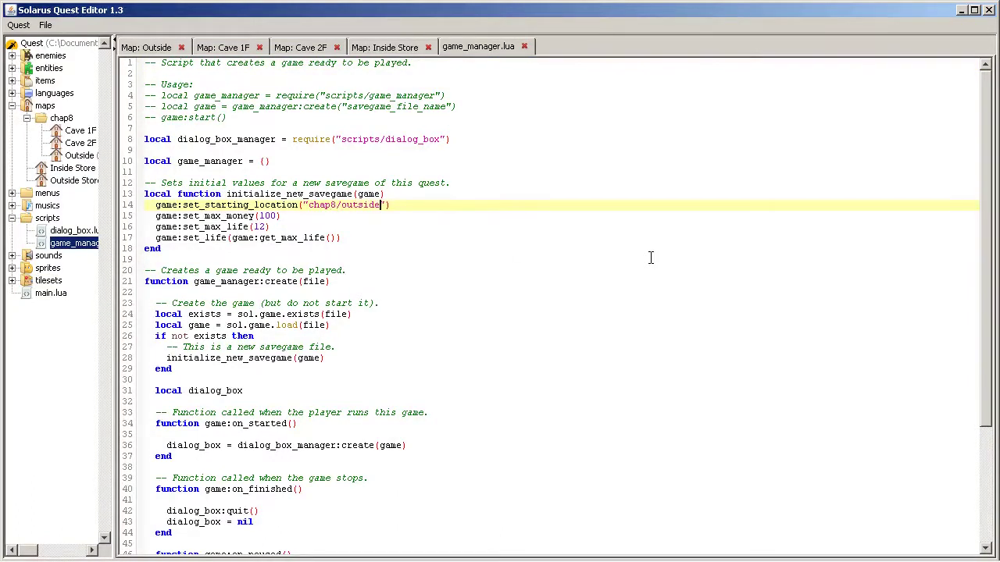
pyautogui.click(524, 46)
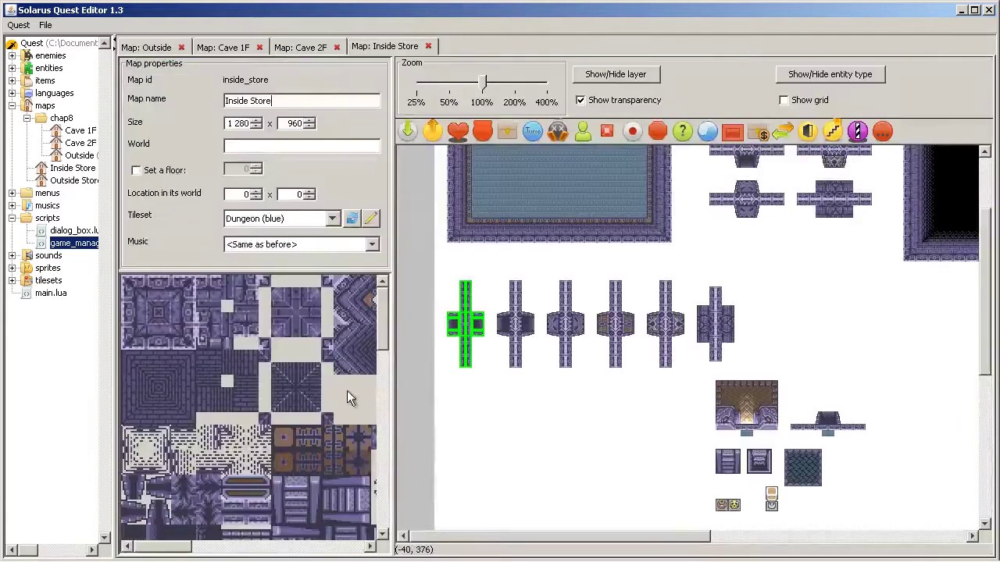
# - Run the quest, walk the hero around to check the new starting location, and quit the game
pyautogui.click(95, 552)
pyautogui.click(113, 552)
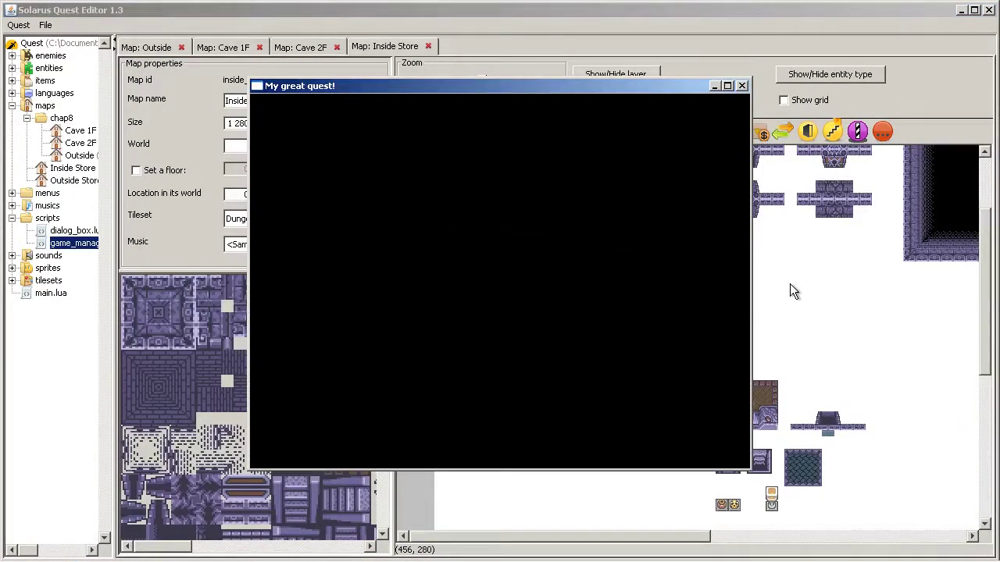
pyautogui.press('Left')
pyautogui.press('Up')
pyautogui.press('Down')
pyautogui.press('Right')
pyautogui.press('Up')
pyautogui.press('Left')
pyautogui.hotkey('alt', 'F4')
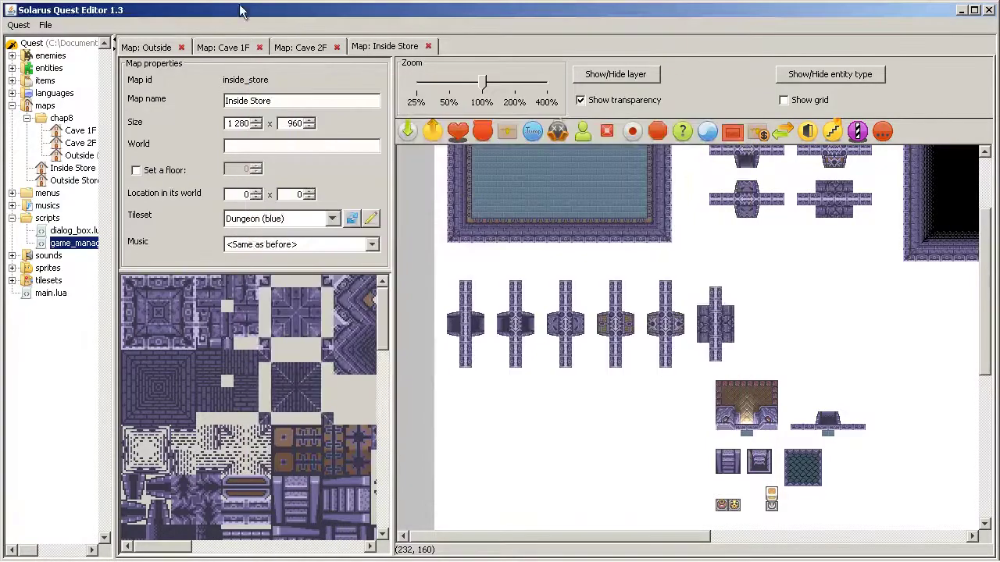
# - Set the Outside map's destination on the grass below the lower cave entrance as the default destination
pyautogui.click(240, 46)
pyautogui.click(129, 48)
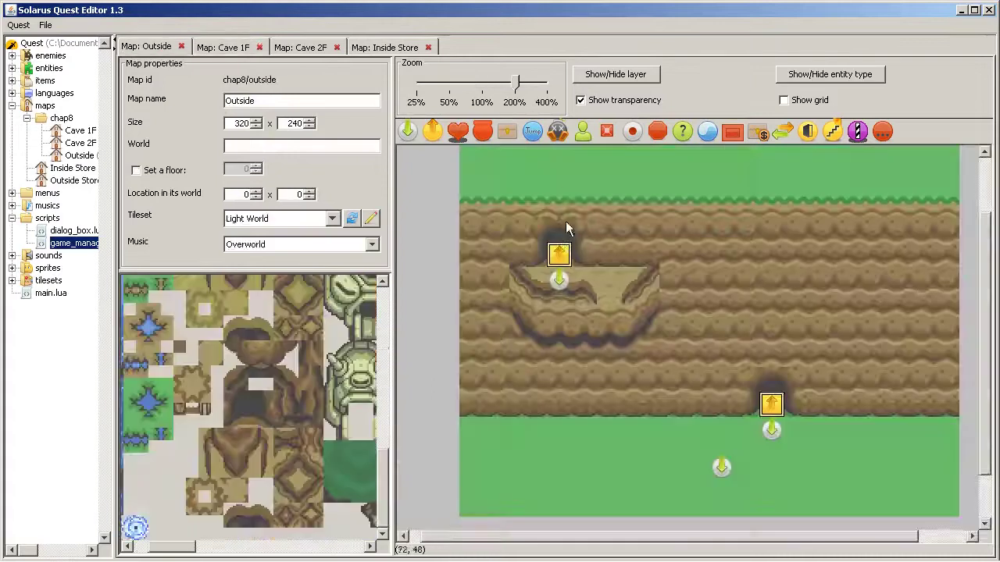
pyautogui.doubleClick(724, 468)
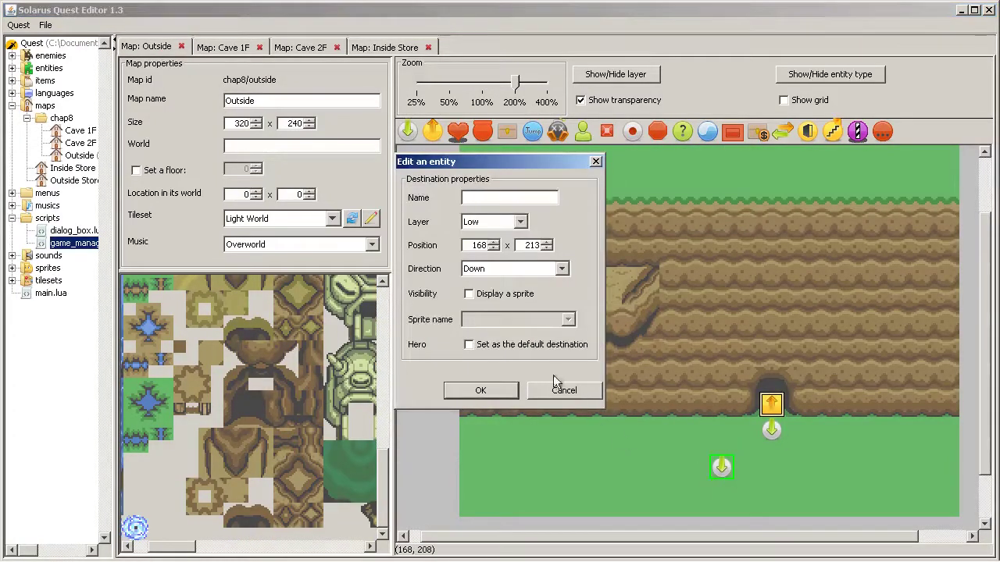
pyautogui.click(511, 349)
pyautogui.click(522, 343)
pyautogui.click(534, 346)
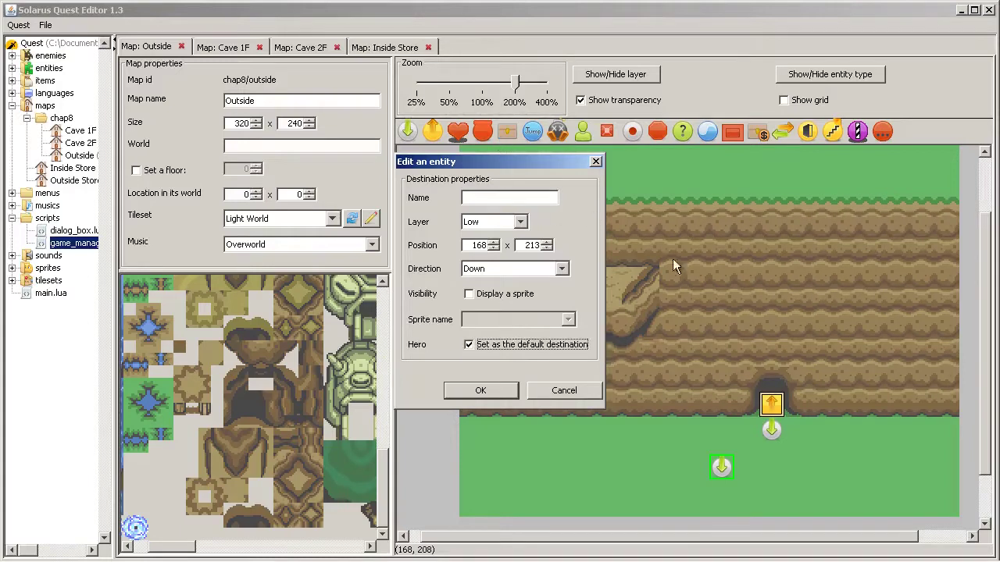
pyautogui.moveTo(537, 161); pyautogui.dragTo(411, 155)
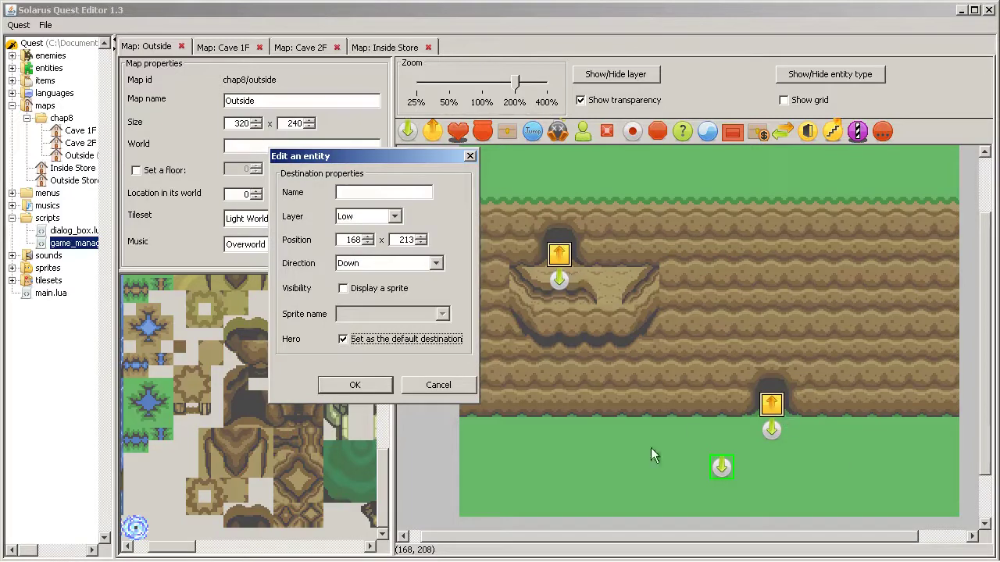
pyautogui.click(403, 343)
pyautogui.click(368, 388)
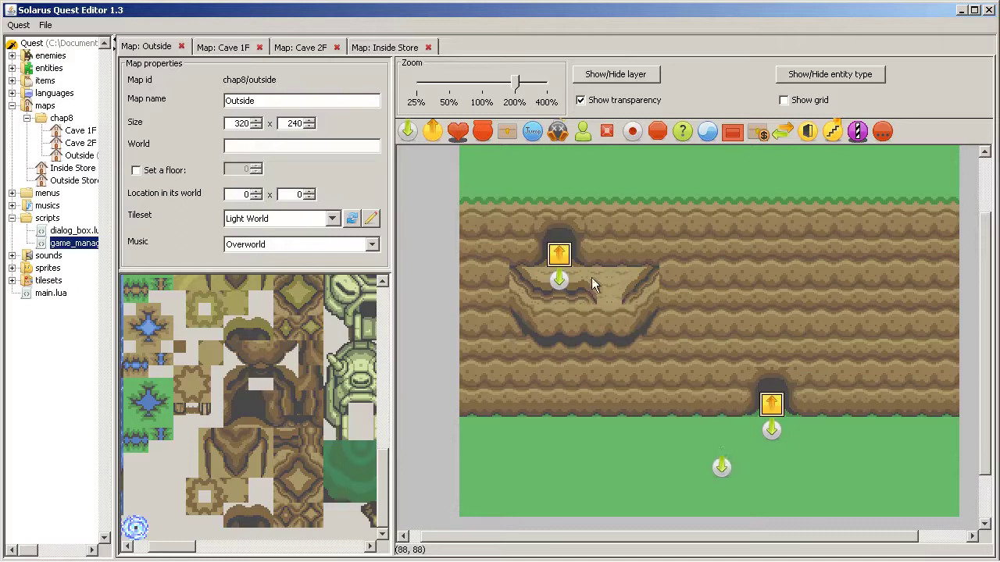
# - Run the quest, walk the hero into the lower cave entrance and back out, and close the game
pyautogui.click(461, 553)
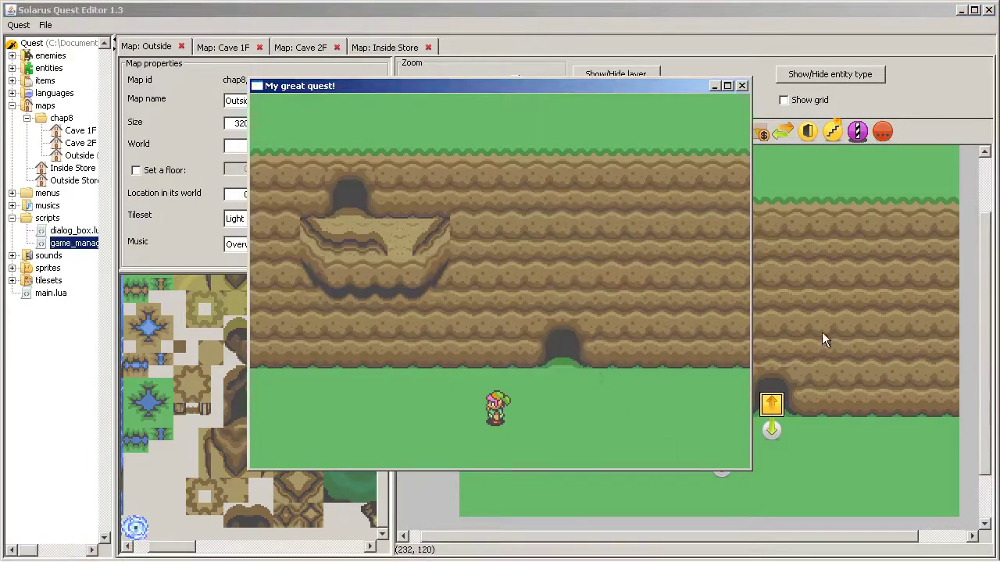
pyautogui.press('Right')
pyautogui.press('Up')
pyautogui.press('Down')
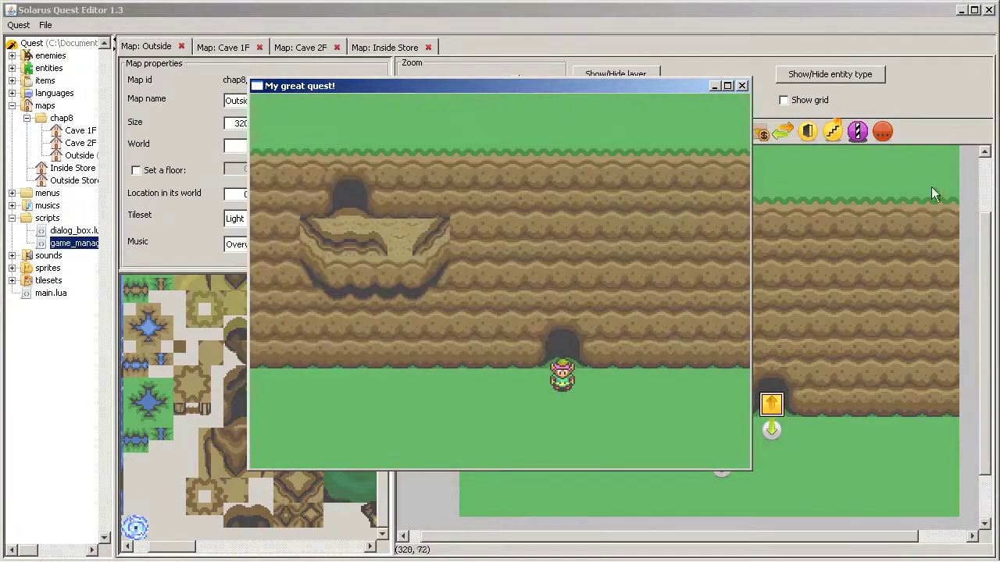
pyautogui.click(742, 86)
# - Place a stair tile in the middle of Cave 1F's upper wall at 200% zoom
pyautogui.click(222, 47)
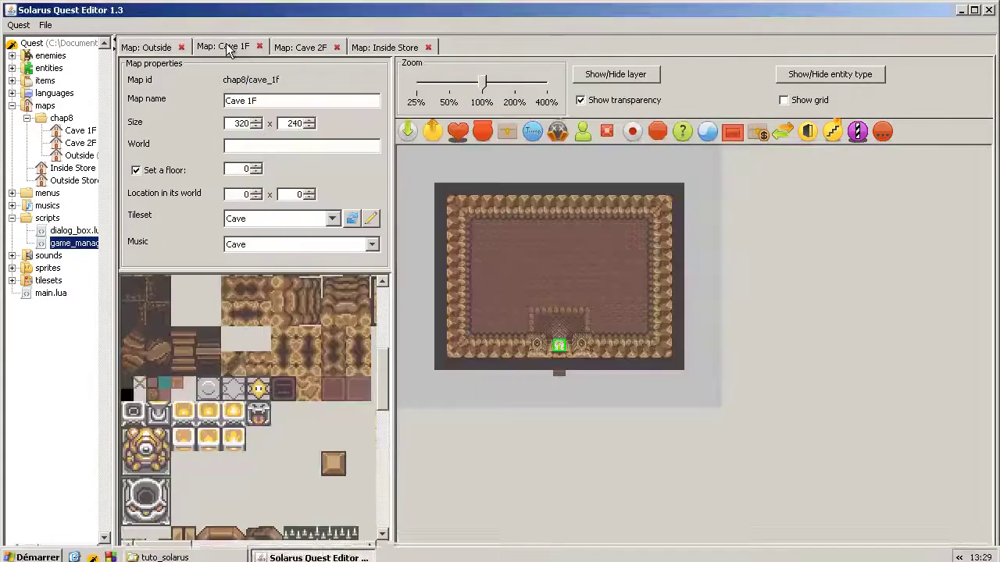
pyautogui.click(547, 92)
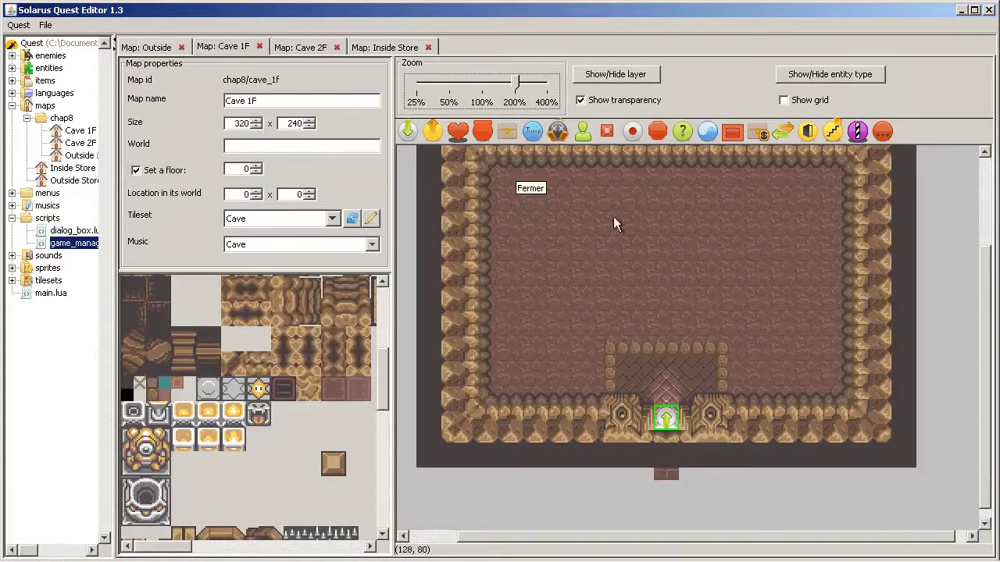
pyautogui.scroll(3, 812, 377)
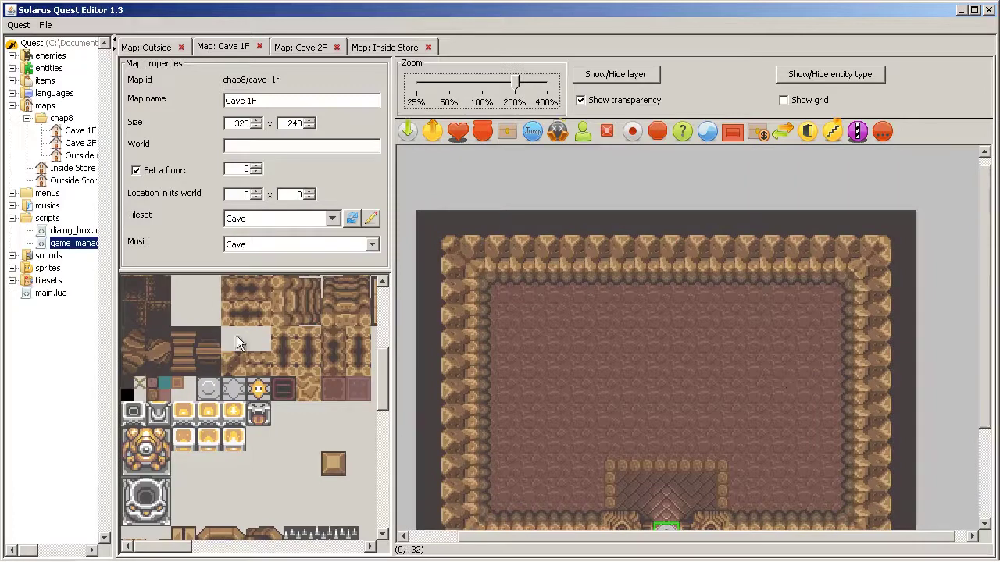
pyautogui.scroll(1, 375, 469)
pyautogui.scroll(2, 193, 418)
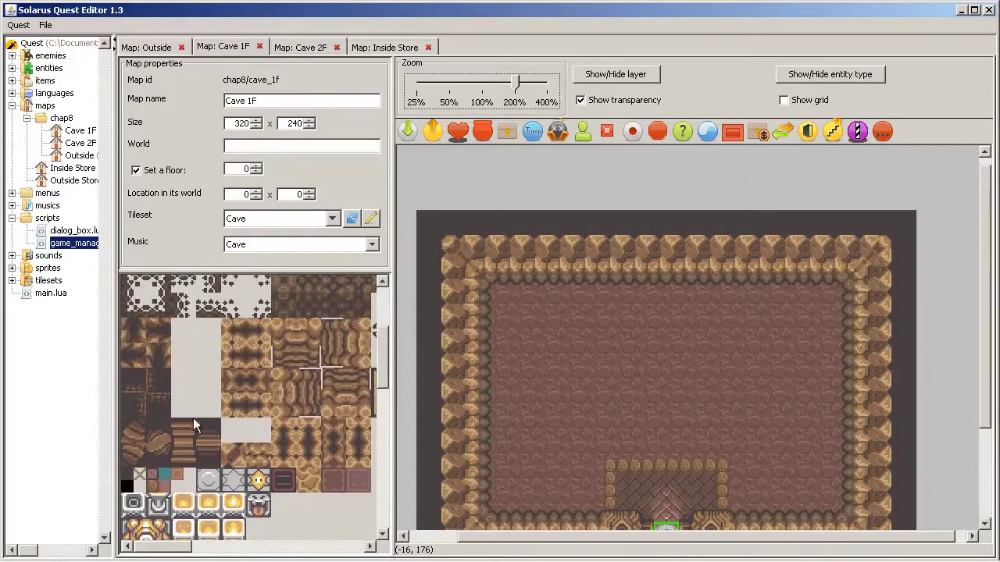
pyautogui.click(133, 432)
pyautogui.click(660, 265)
pyautogui.scroll(-1, 653, 330)
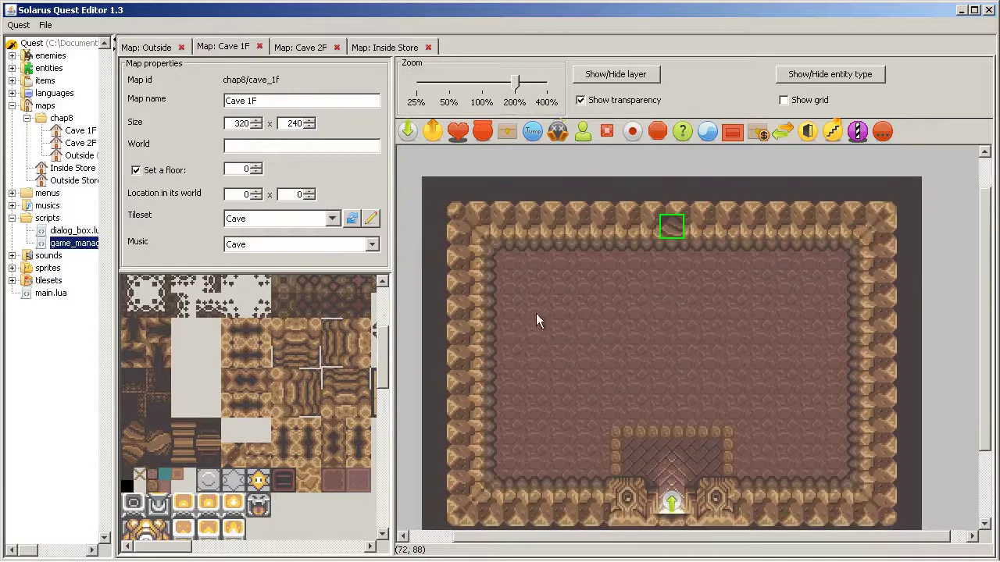
# - Flank the stair tile in Cave 1F's upper wall with a narrow wall edge tile on each side
pyautogui.click(139, 333)
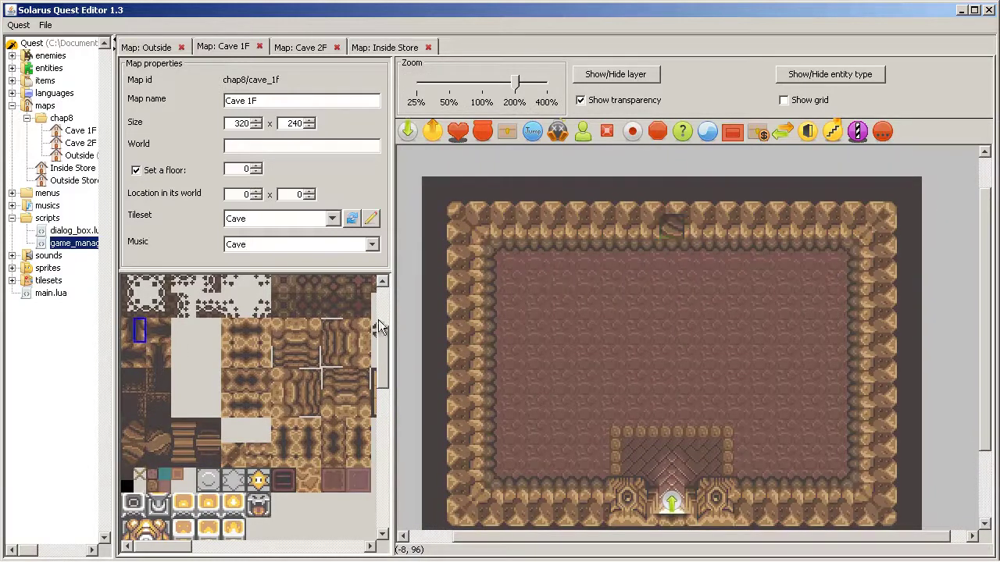
pyautogui.click(689, 228)
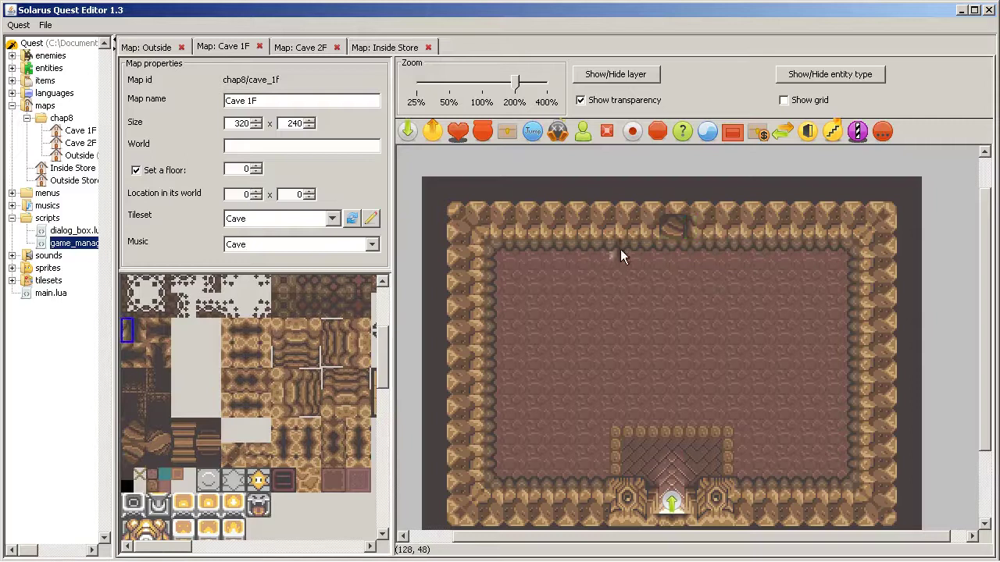
pyautogui.click(653, 227)
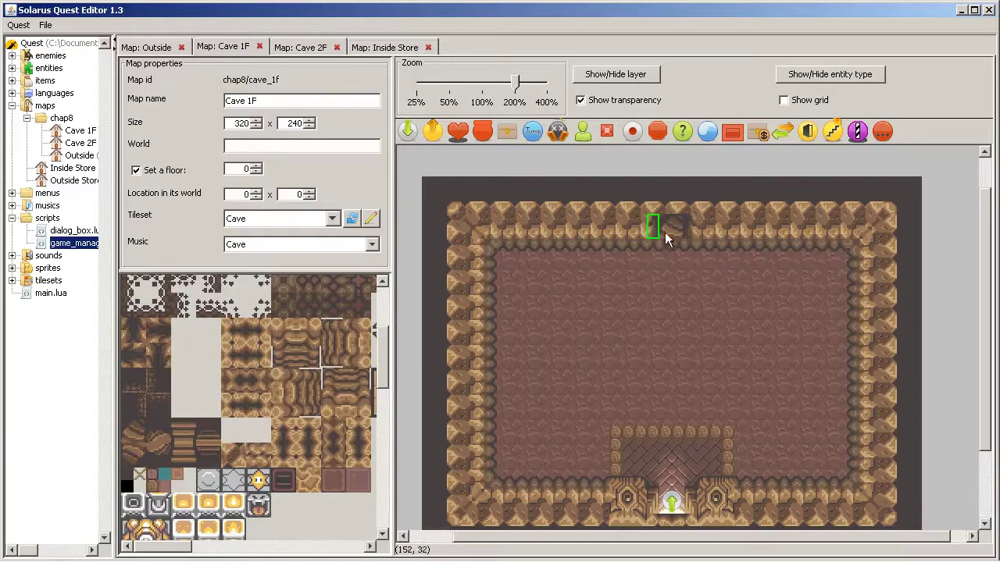
# - Cap the stairs in Cave 1F's upper wall with the rock arch tile from the Cave tileset
pyautogui.scroll(-3, 260, 498)
pyautogui.scroll(2, 344, 429)
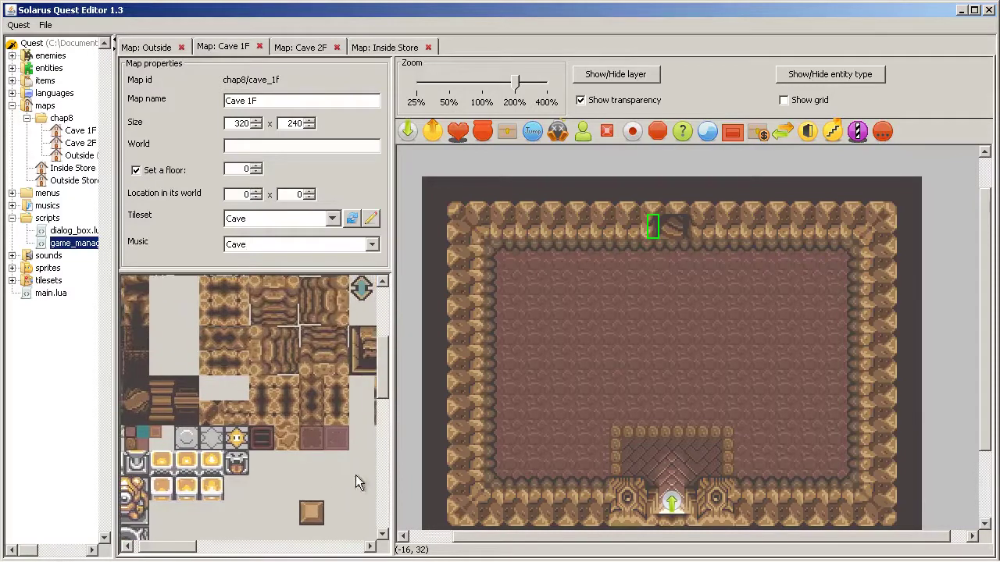
pyautogui.scroll(2, 200, 325)
pyautogui.hscroll(1, 251, 406)
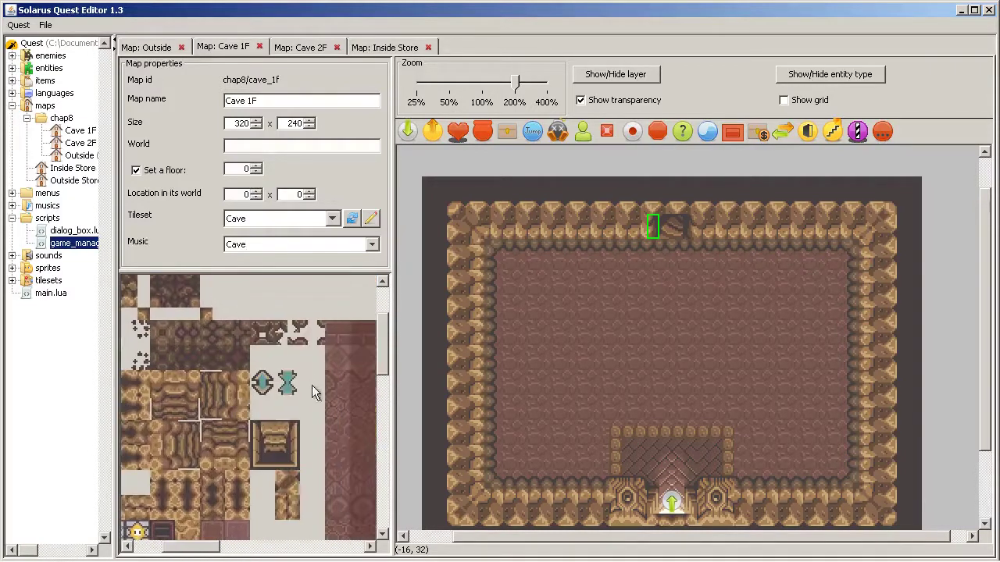
pyautogui.moveTo(265, 361); pyautogui.dragTo(232, 343, button='middle')
pyautogui.moveTo(173, 453); pyautogui.dragTo(284, 368, button='middle')
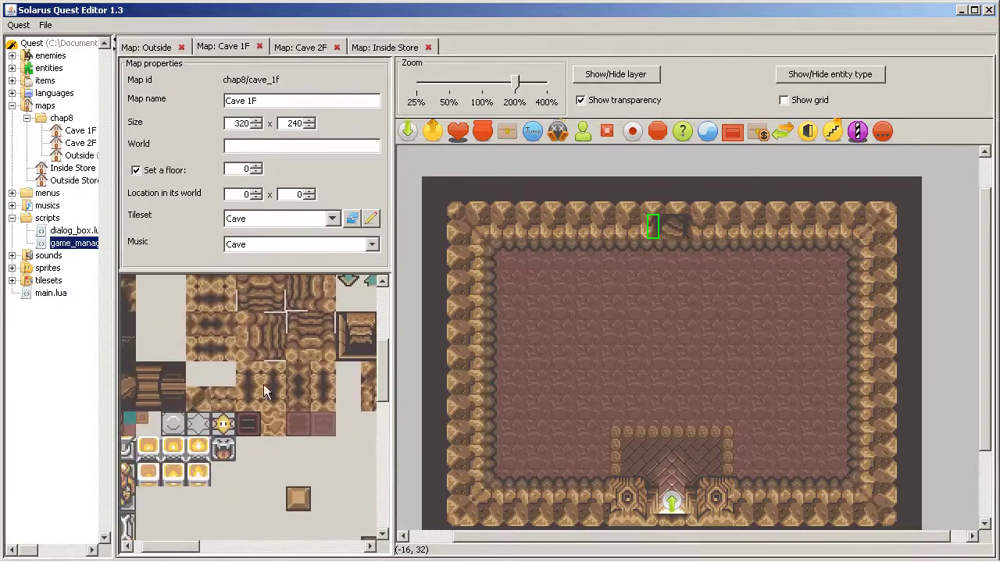
pyautogui.click(219, 343)
pyautogui.click(661, 207)
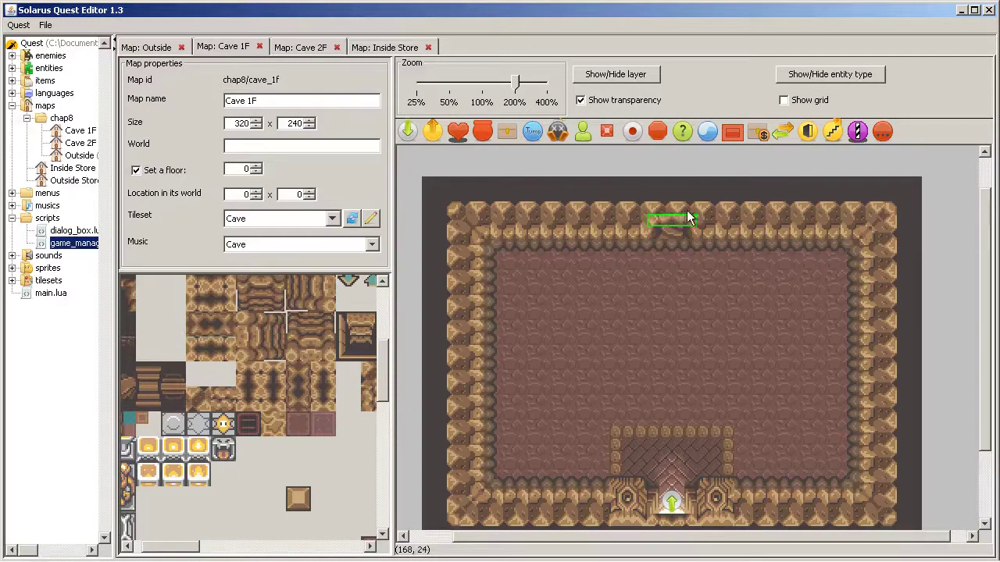
pyautogui.click(722, 203)
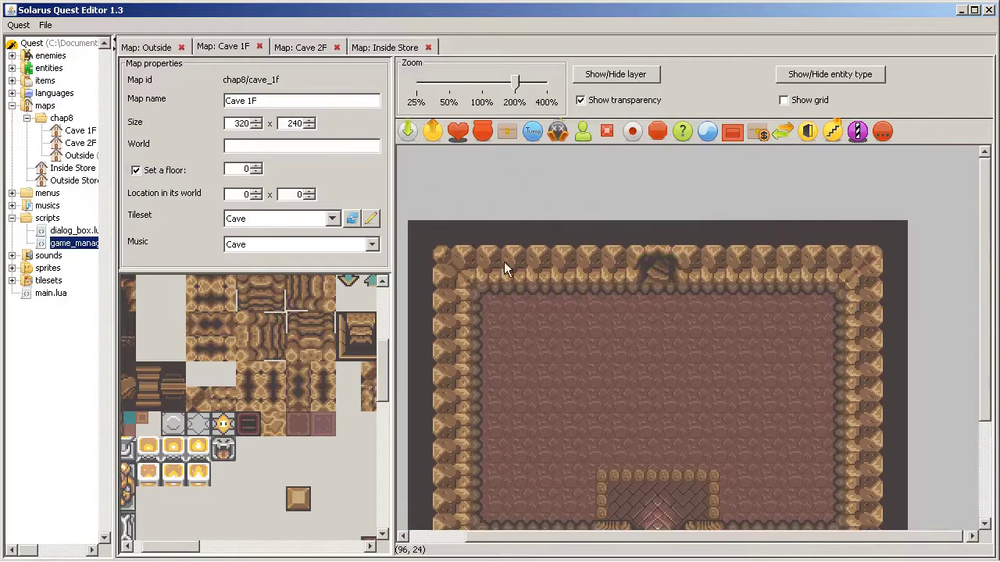
# - Place the teal upward arrow tile above the stairs in Cave 1F's upper wall
pyautogui.moveTo(337, 328); pyautogui.dragTo(315, 400, button='middle')
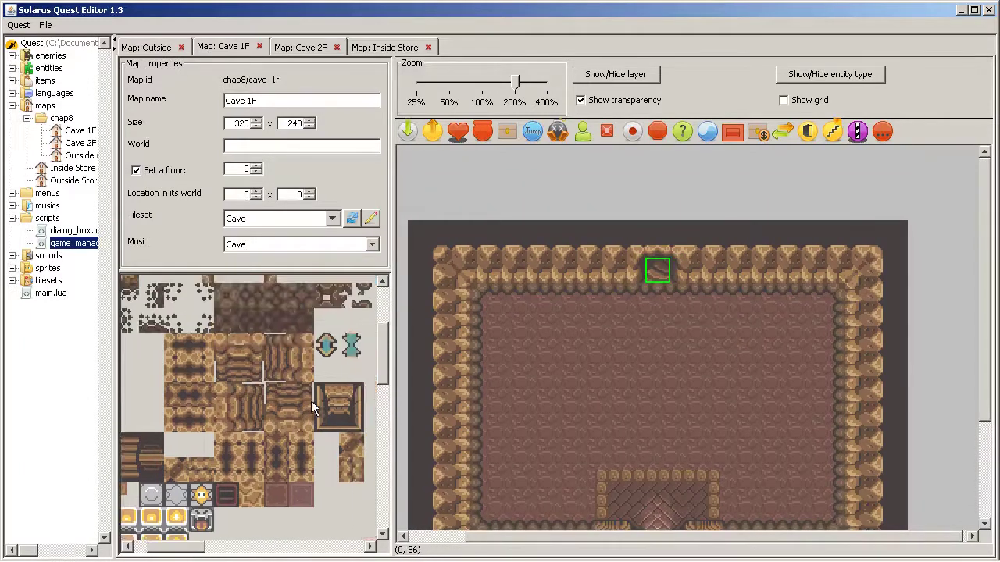
pyautogui.click(328, 343)
pyautogui.click(659, 247)
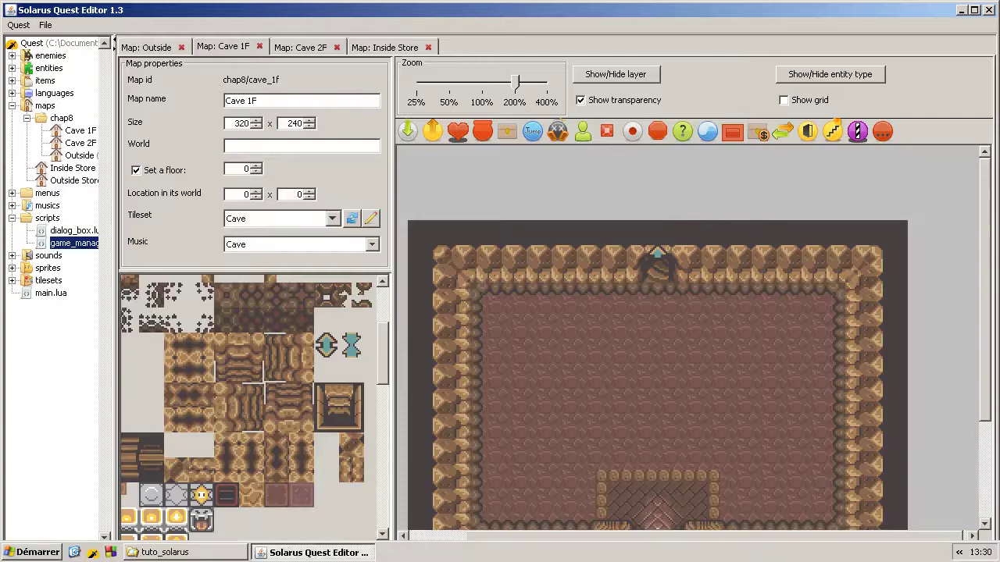
# - Test the quest by entering the lower cave entrance and walking the hero to the stairs in Cave 1F, and close the game
pyautogui.click(92, 553)
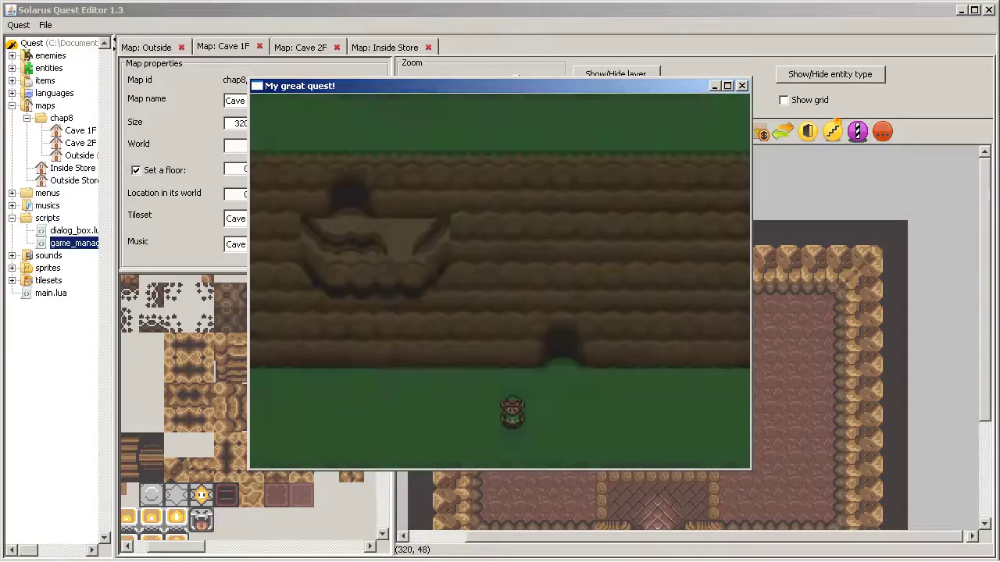
pyautogui.press('Right')
pyautogui.press('Up')
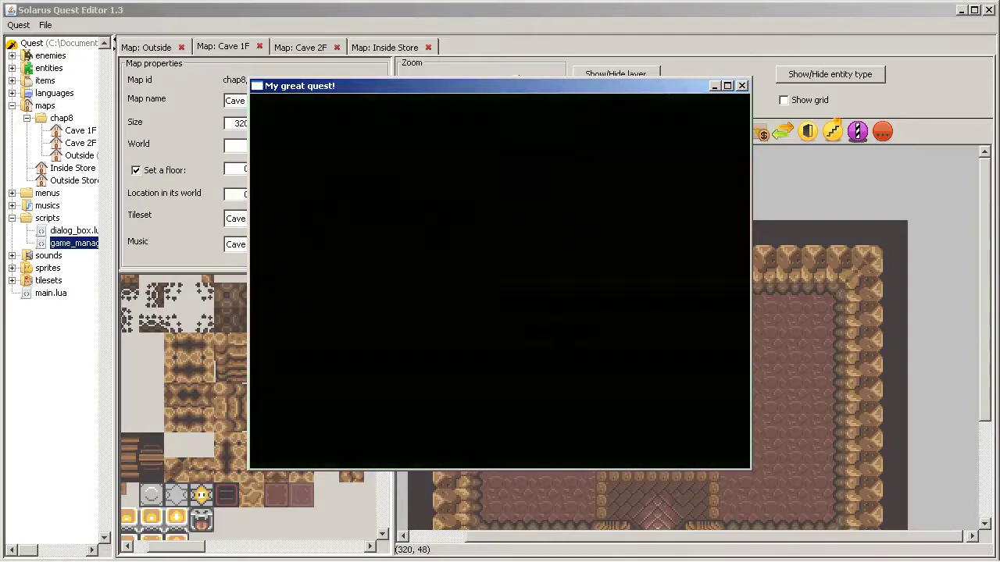
pyautogui.press('Up')
pyautogui.press('space')
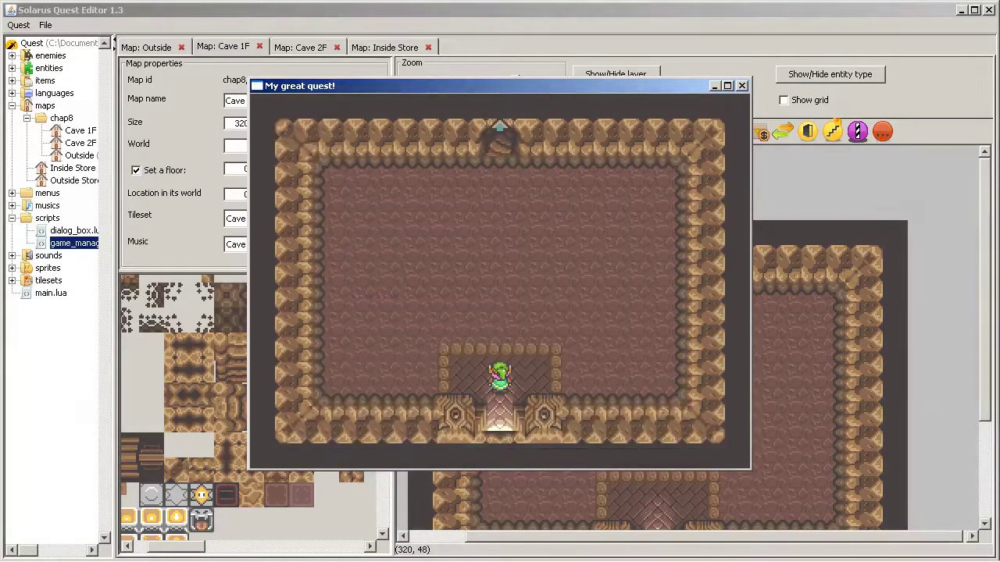
pyautogui.press('Up')
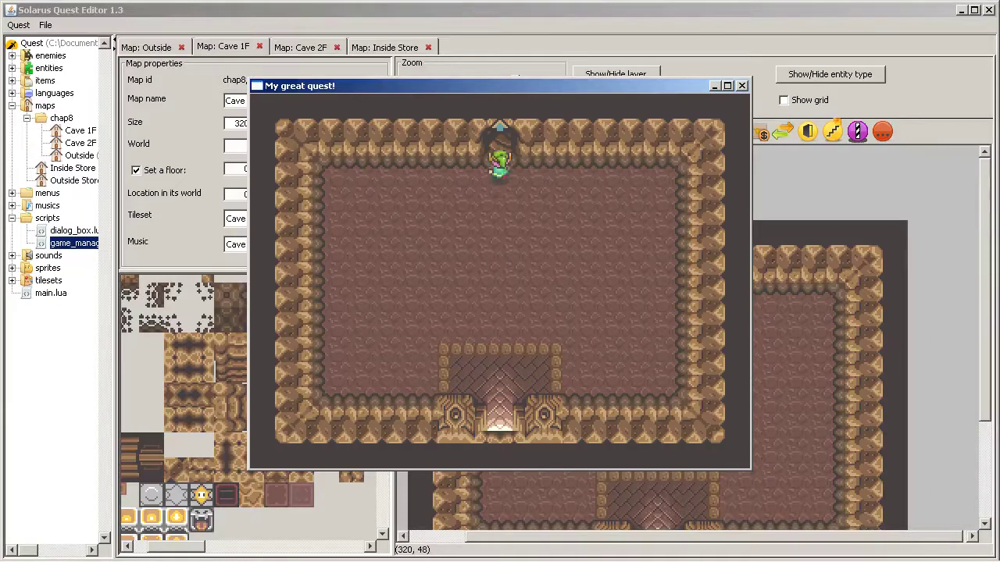
pyautogui.press('Down')
pyautogui.press('Left')
pyautogui.press('Right')
pyautogui.press('Up')
pyautogui.press('Down')
pyautogui.press('Up')
pyautogui.click(742, 85)
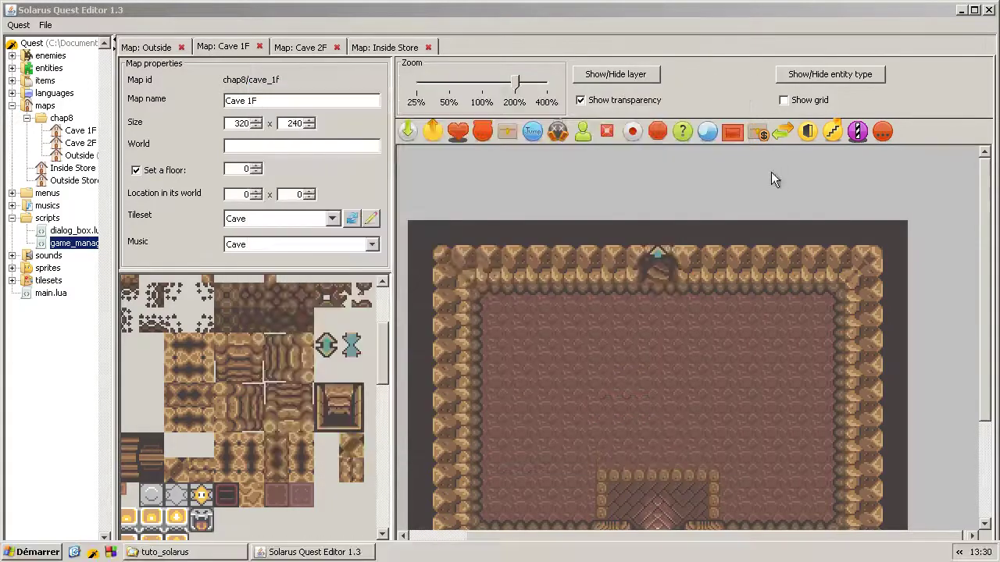
# - Hide and restore the intermediate layer and the high layer of Cave 1F to examine which tiles around the stairs belong to each
pyautogui.rightClick(656, 262)
pyautogui.click(649, 250)
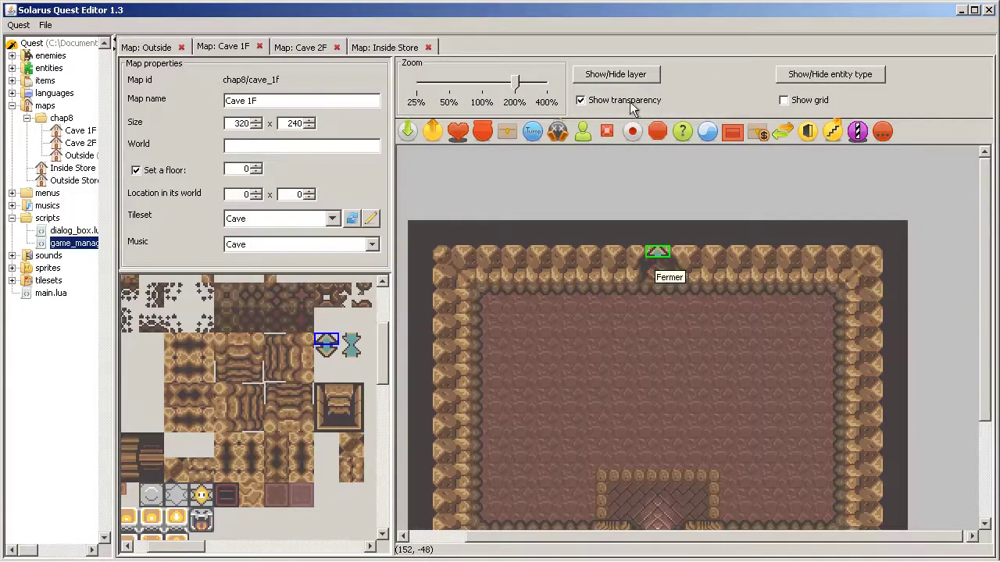
pyautogui.click(625, 74)
pyautogui.click(632, 107)
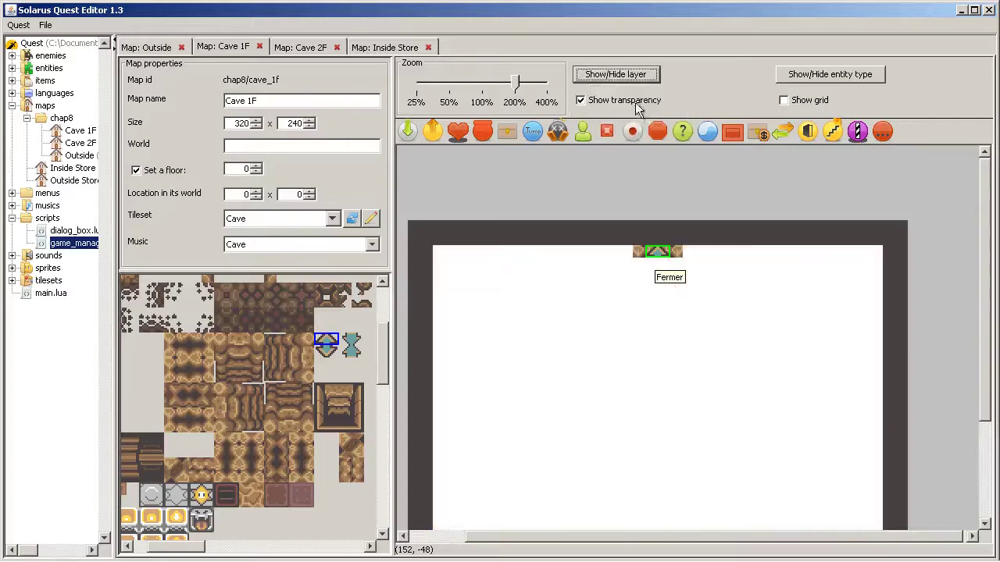
pyautogui.click(633, 75)
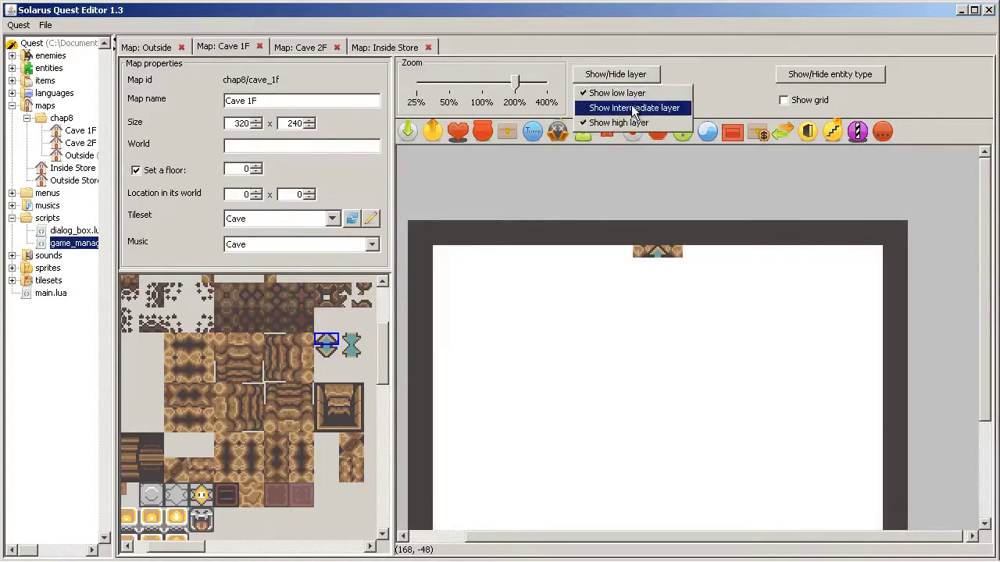
pyautogui.click(631, 105)
pyautogui.click(630, 75)
pyautogui.click(631, 119)
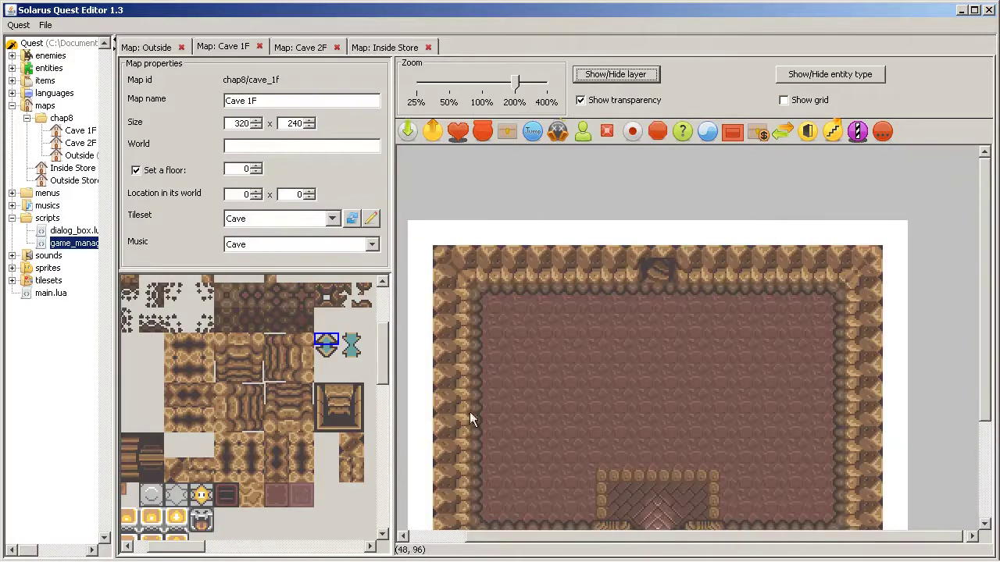
pyautogui.click(625, 76)
pyautogui.click(625, 121)
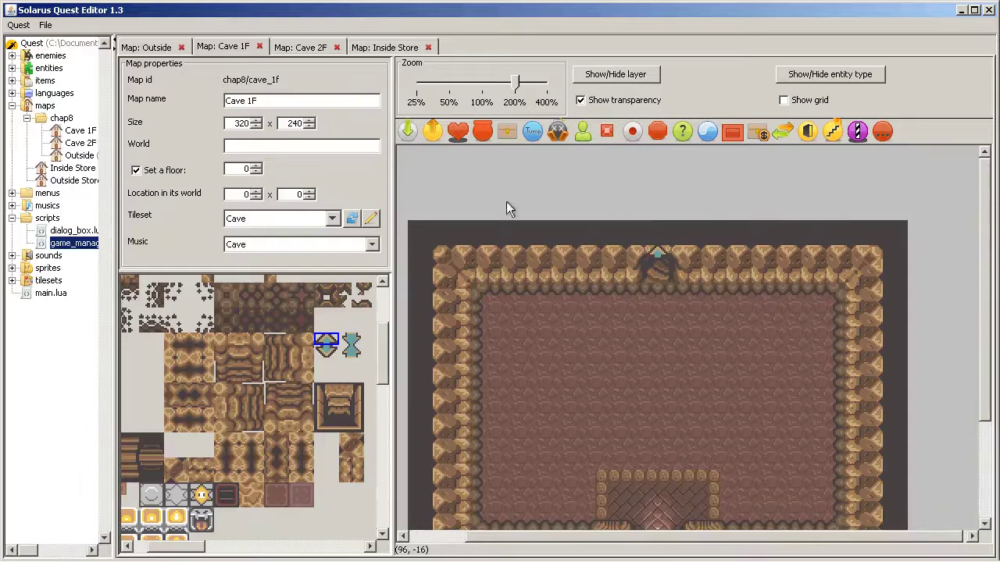
# - Place a destination at 160 x 53 directly below the stairs in Cave 1F
pyautogui.click(407, 130)
pyautogui.click(658, 297)
pyautogui.click(631, 231)
pyautogui.click(659, 293)
pyautogui.doubleClick(659, 293)
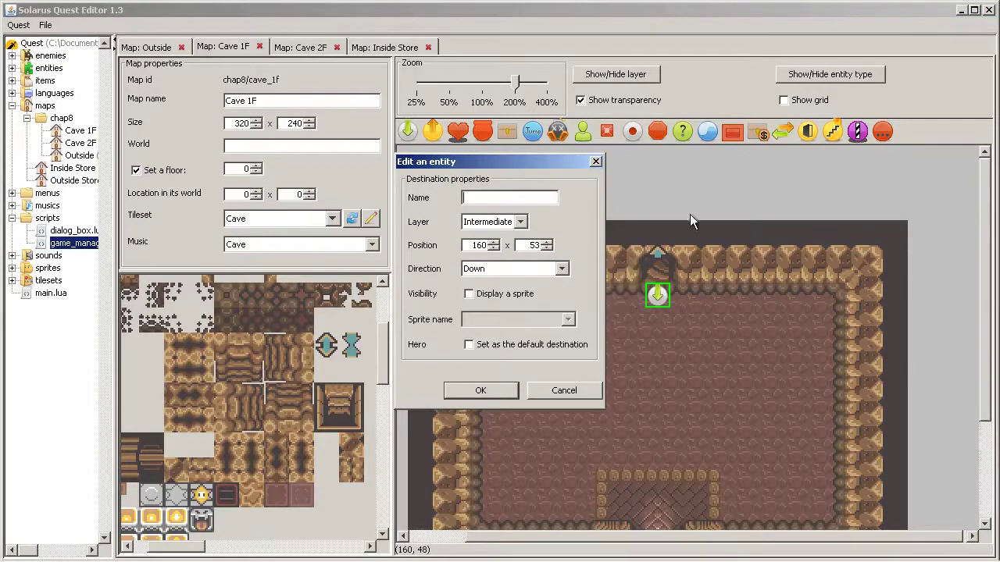
pyautogui.click(564, 390)
# - Copy the stair, wall edge, arch and arrow tiles of Cave 1F into the upper wall of Cave 2F's eastern room
pyautogui.moveTo(595, 196); pyautogui.dragTo(699, 286)
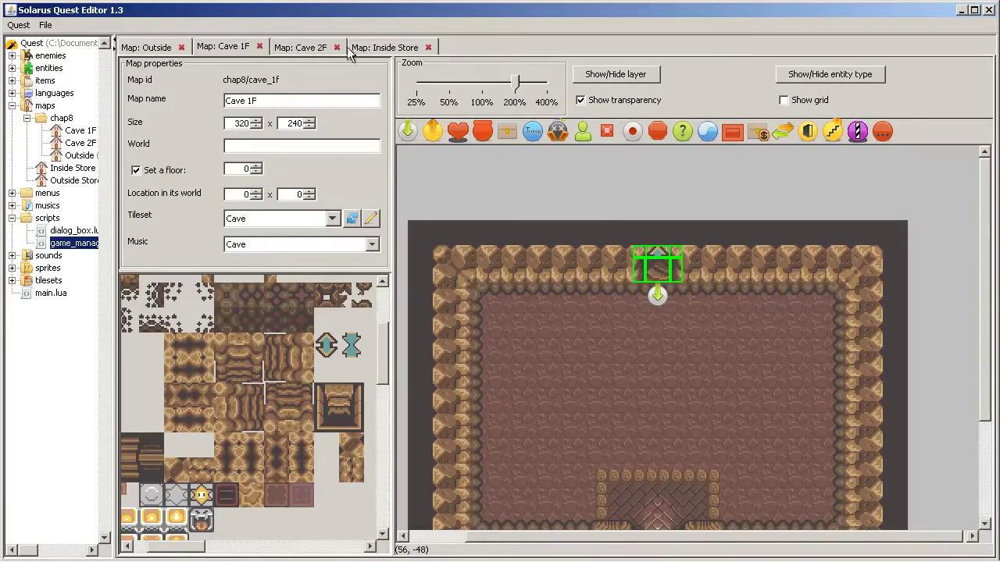
pyautogui.click(320, 47)
pyautogui.keyDown('ctrl'); pyautogui.scroll(1, 899, 203); pyautogui.keyUp('ctrl')
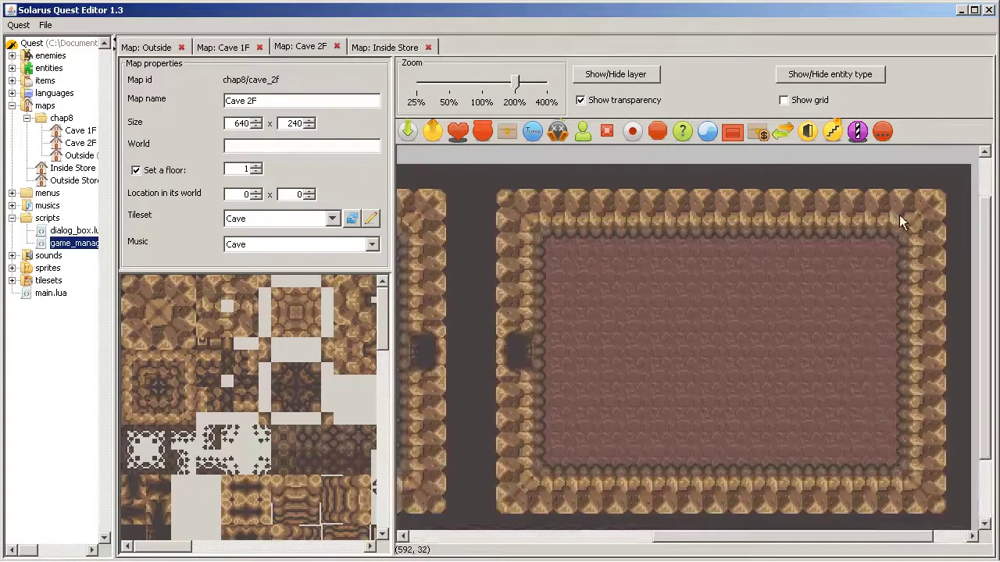
pyautogui.moveTo(878, 234); pyautogui.dragTo(649, 248, button='middle')
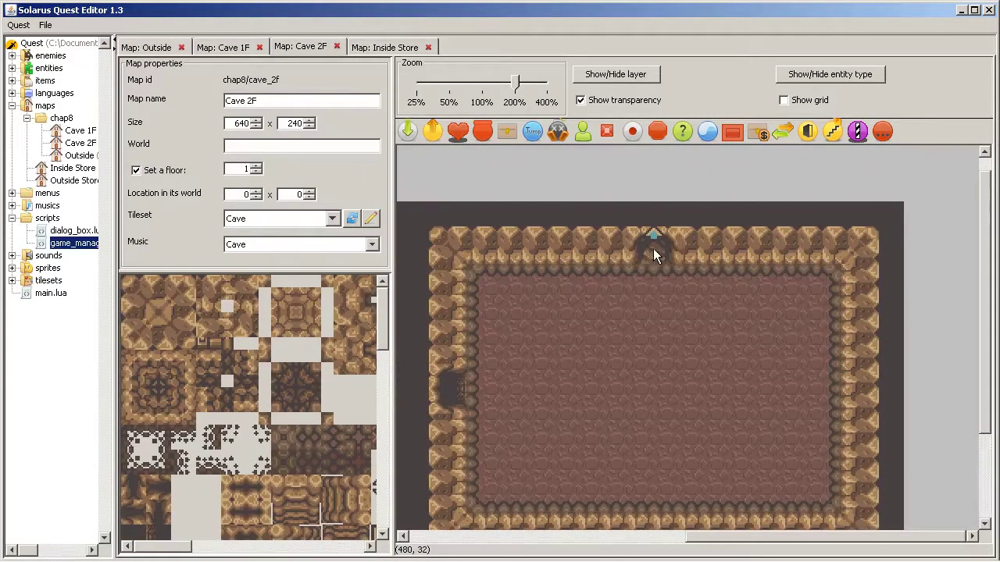
# - Replace the pasted stair tile in Cave 2F's upper wall with the descending stair tile from the Cave tileset
pyautogui.click(653, 248)
pyautogui.click(628, 197)
pyautogui.scroll(-3, 195, 395)
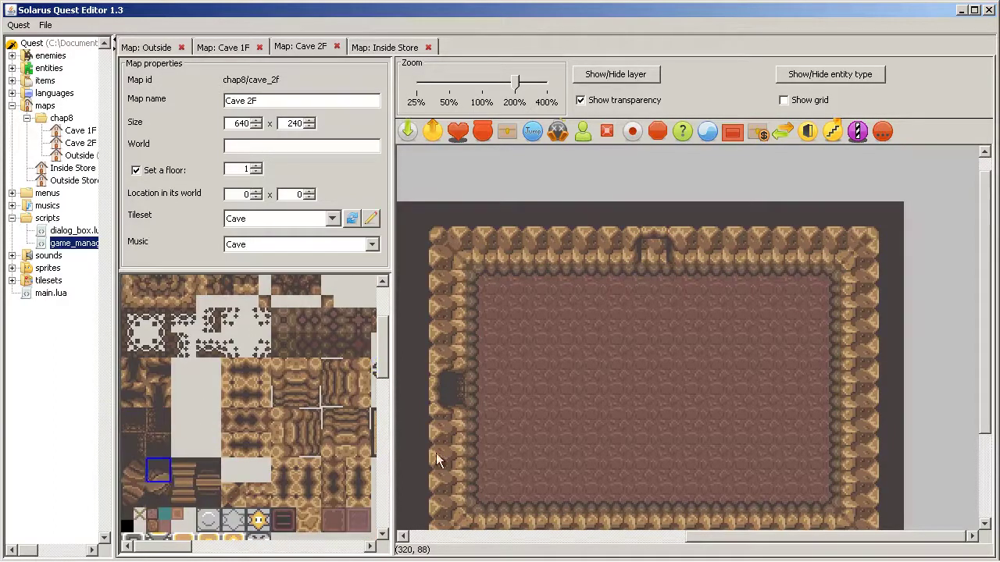
pyautogui.click(655, 254)
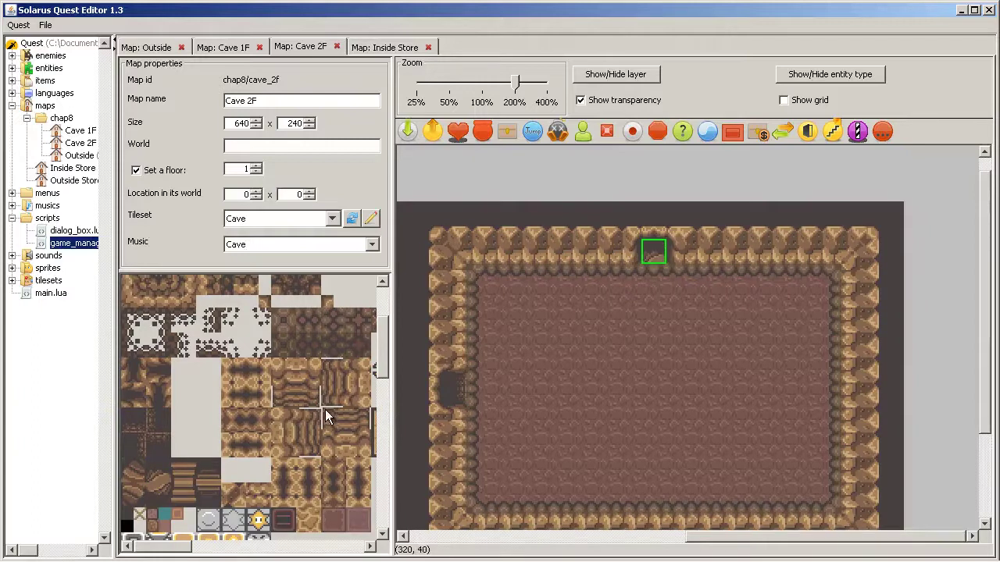
# - Place the teal downward arrow tile above the stairs in Cave 2F's upper wall
pyautogui.hscroll(3, 325, 409)
pyautogui.click(257, 373)
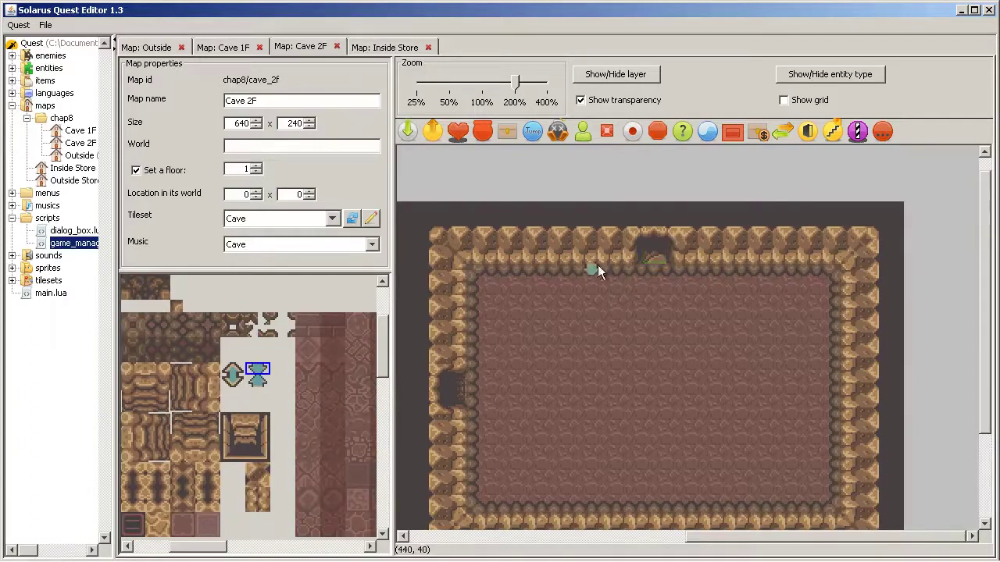
pyautogui.click(658, 243)
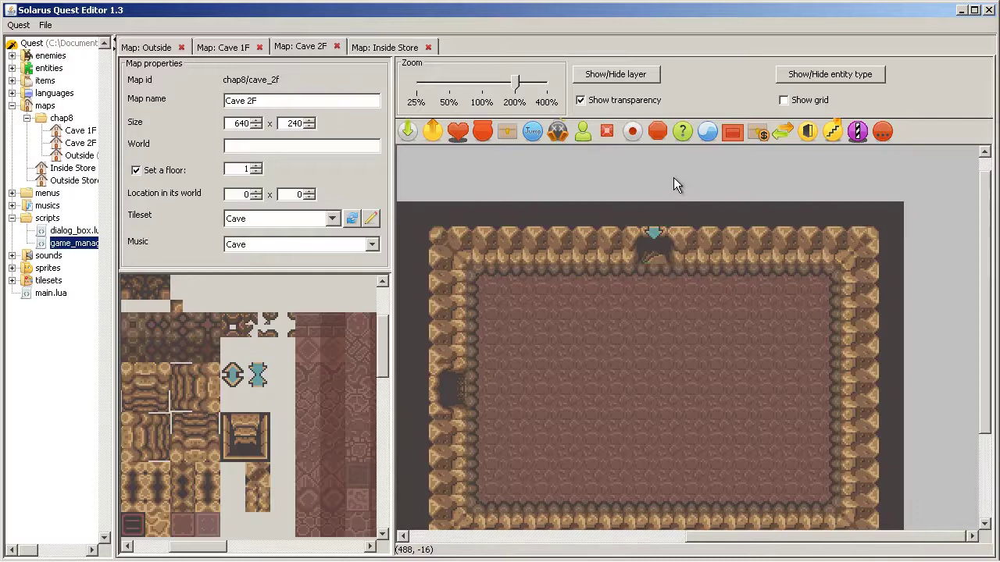
# - Name the destination below Cave 1F's stairs from_2f and place a teletransporter on those stairs
pyautogui.click(222, 47)
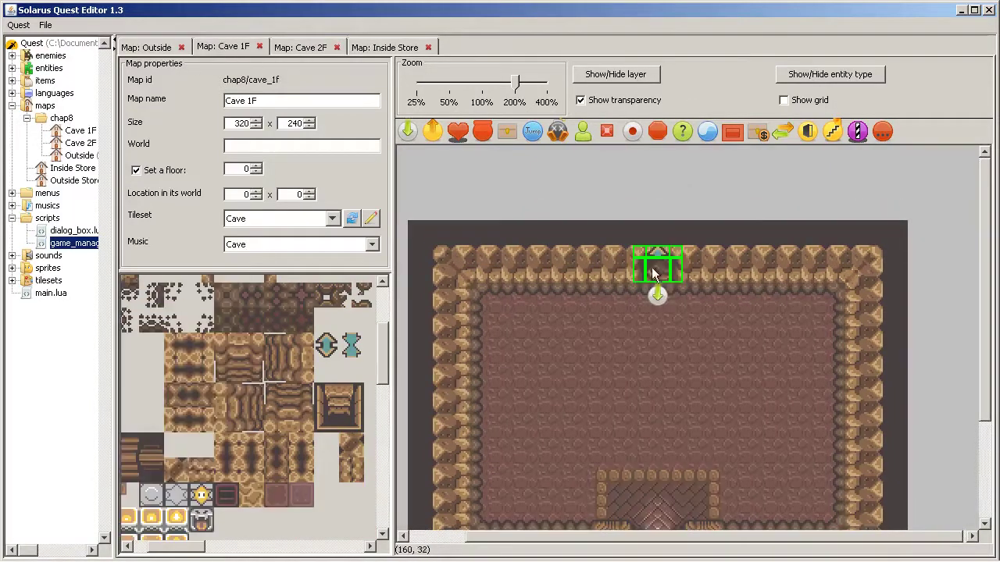
pyautogui.click(660, 293)
pyautogui.doubleClick(660, 292)
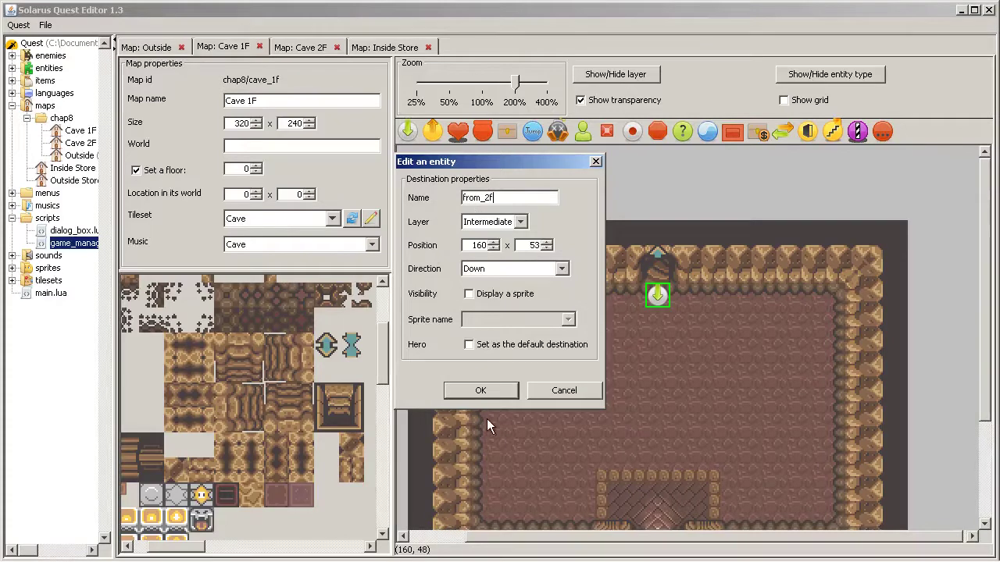
pyautogui.click(482, 392)
pyautogui.click(432, 131)
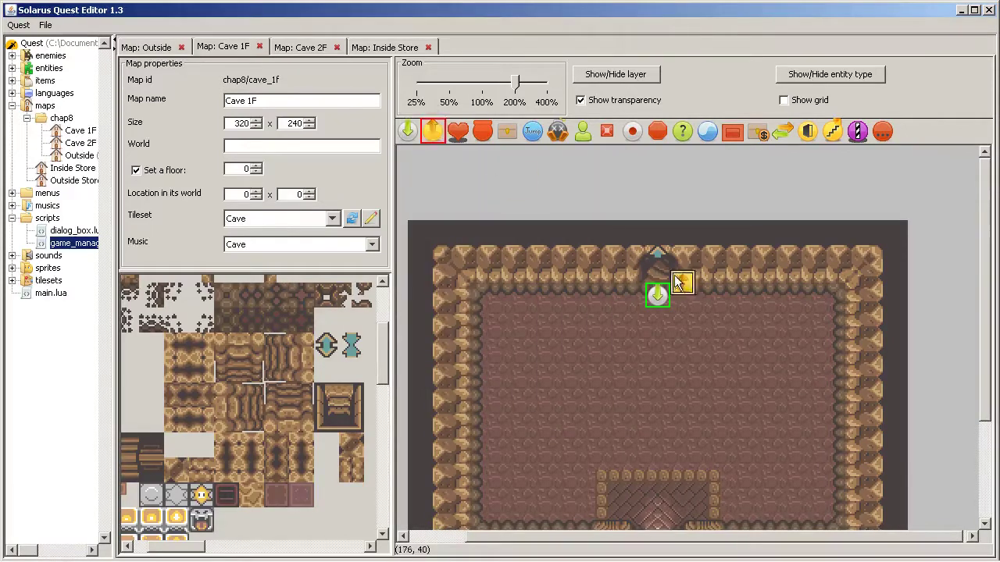
pyautogui.click(658, 268)
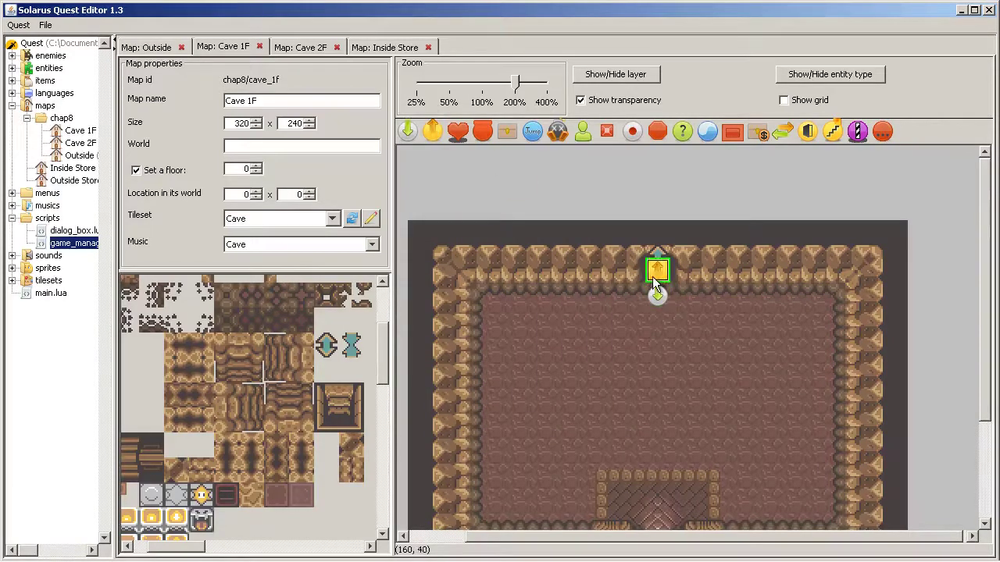
# - Copy the from_2f destination from Cave 1F to just below Cave 2F's stairs at 480 x 53 and edit its name
pyautogui.click(656, 295)
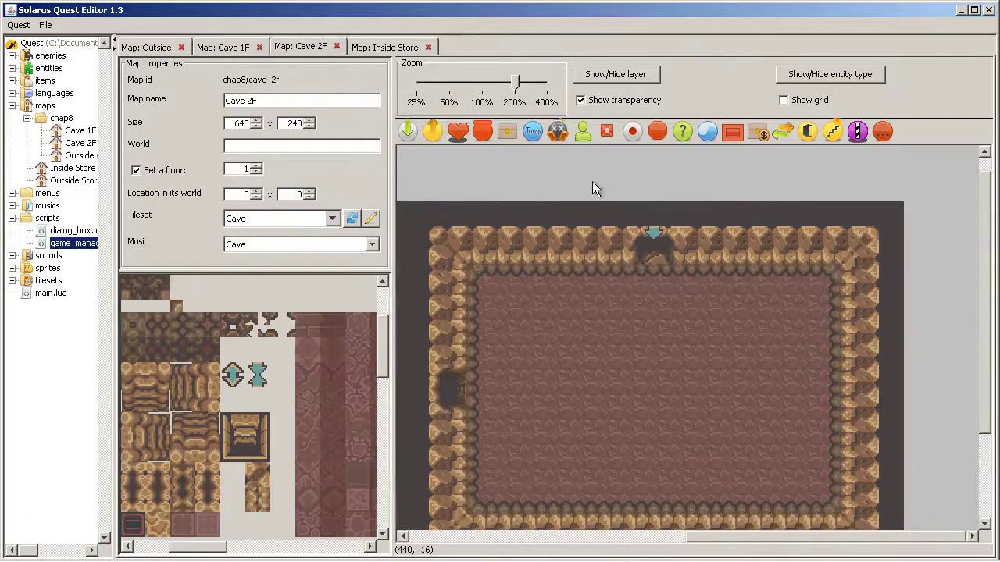
pyautogui.doubleClick(652, 276)
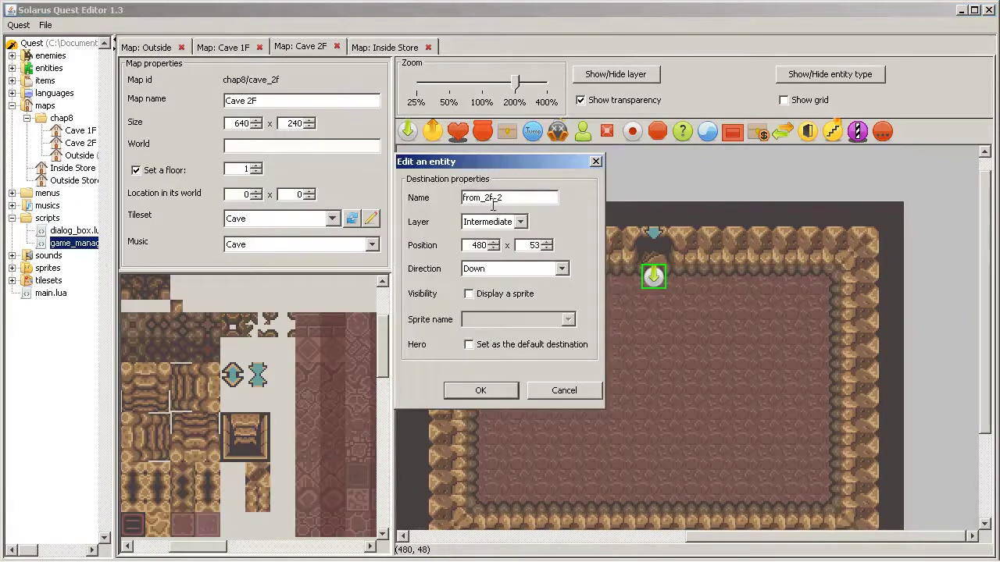
pyautogui.press('BackSpace')
pyautogui.press('BackSpace')
pyautogui.press('Return')
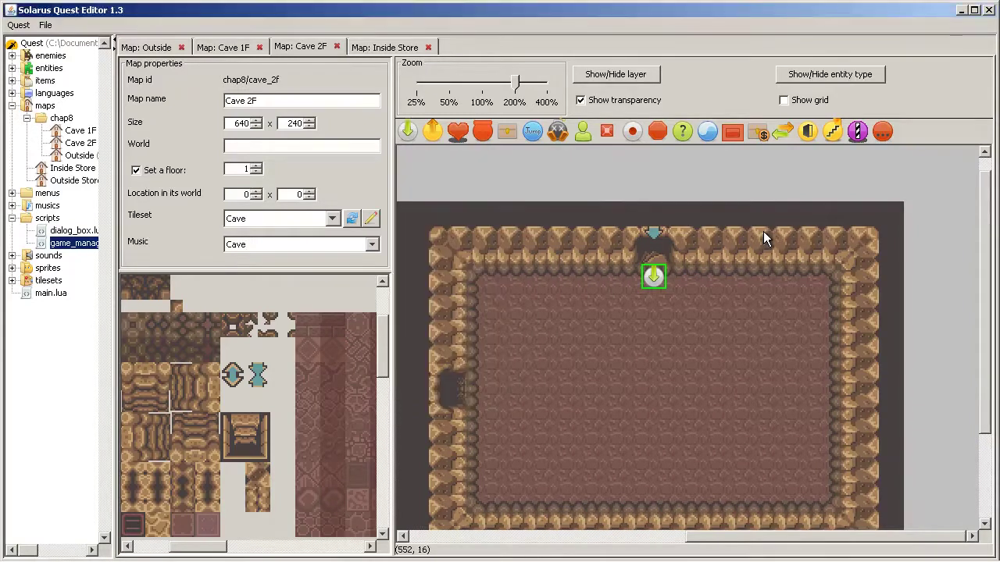
# - Place a teletransporter on the stairs in Cave 2F's upper wall
pyautogui.click(432, 130)
pyautogui.click(654, 251)
pyautogui.doubleClick(653, 252)
pyautogui.click(504, 270)
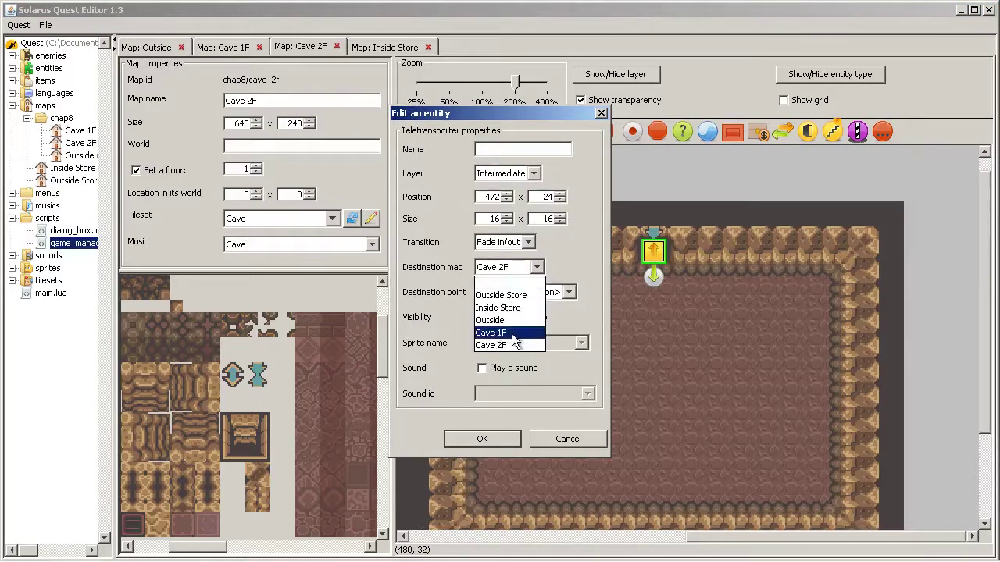
pyautogui.click(514, 334)
pyautogui.click(539, 289)
pyautogui.click(549, 291)
pyautogui.click(568, 442)
pyautogui.click(653, 400)
# - Save the Cave 1F map
pyautogui.click(231, 48)
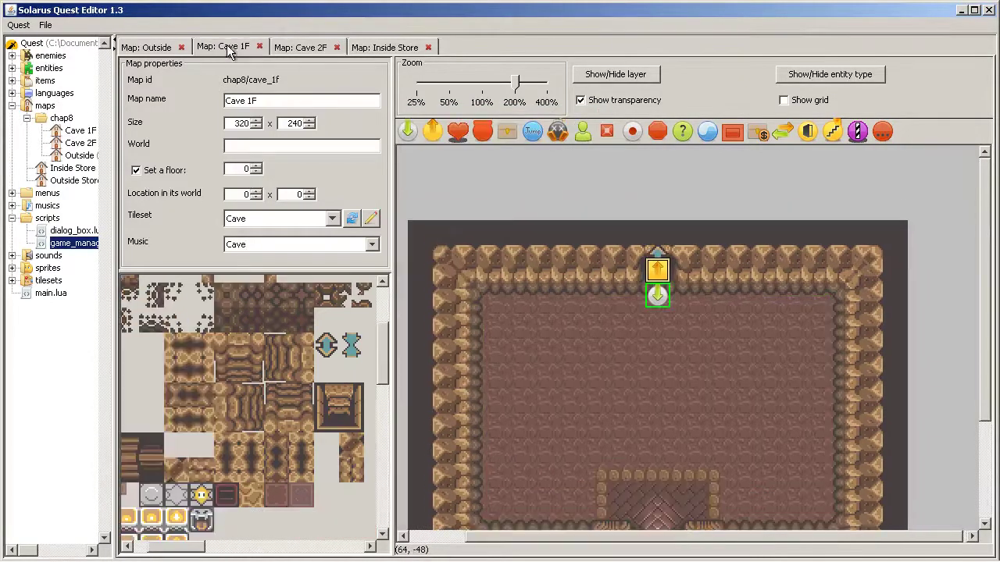
pyautogui.click(45, 26)
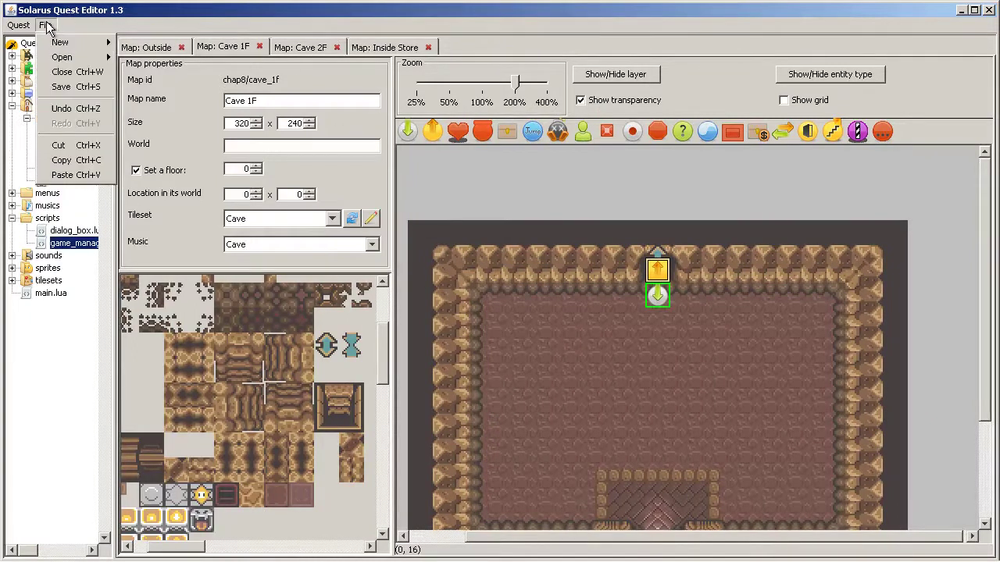
pyautogui.click(75, 88)
pyautogui.click(557, 311)
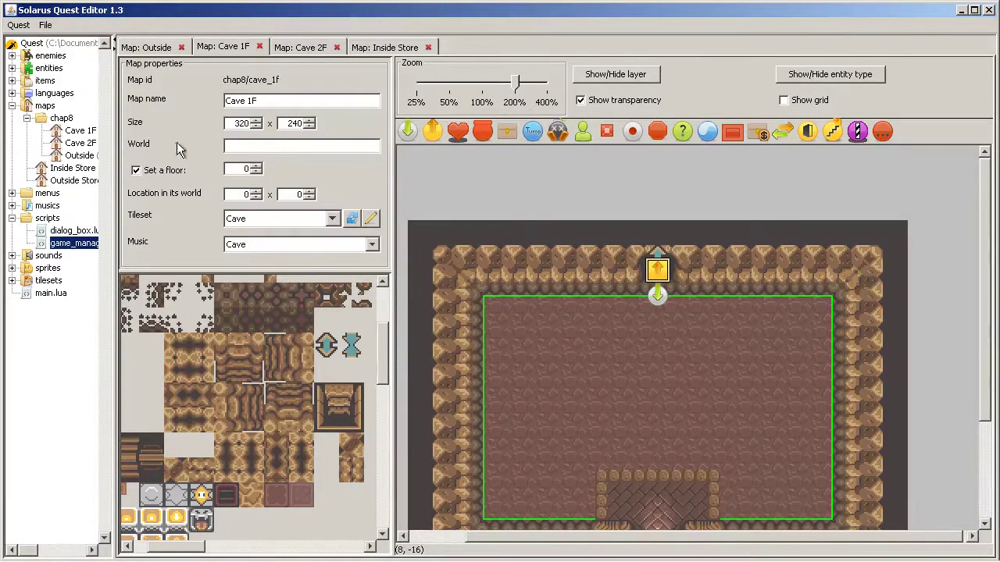
pyautogui.click(538, 211)
pyautogui.click(46, 25)
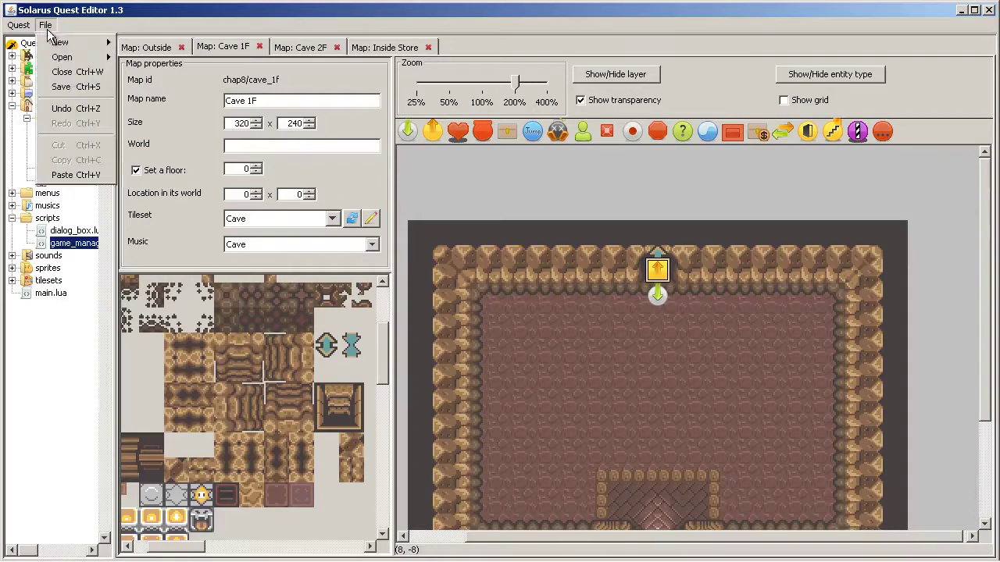
pyautogui.click(78, 88)
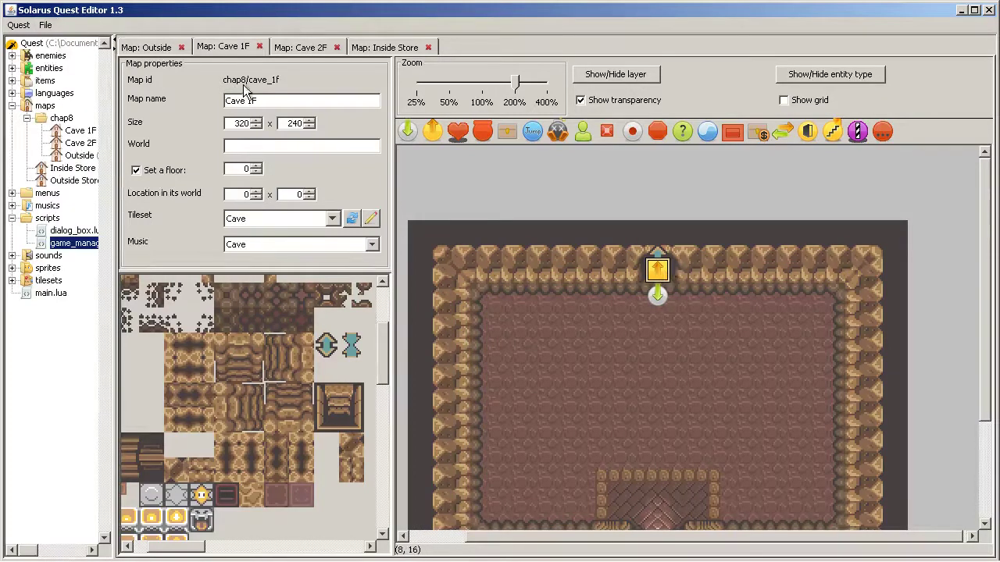
# - Open the properties of the teletransporter on Cave 2F's stairs and keep the dialog clear of the teletransporter on the map
pyautogui.click(303, 49)
pyautogui.click(593, 197)
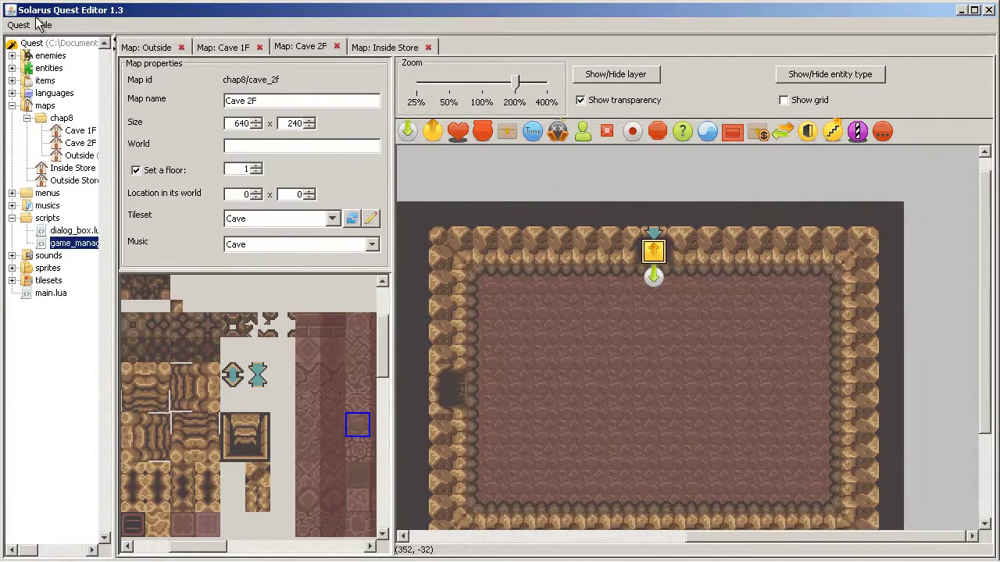
pyautogui.click(654, 253)
pyautogui.doubleClick(653, 256)
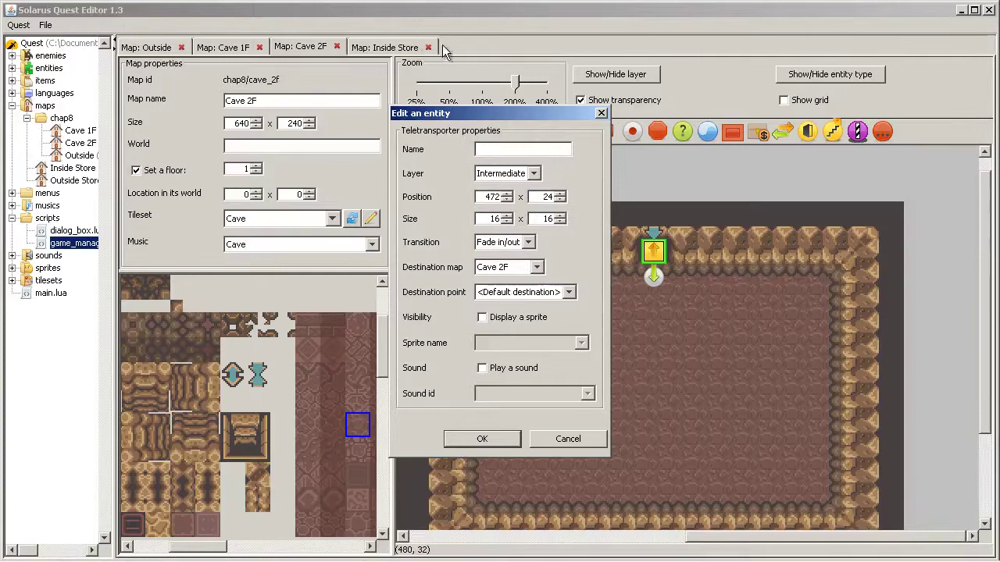
pyautogui.moveTo(502, 115); pyautogui.dragTo(480, 114)
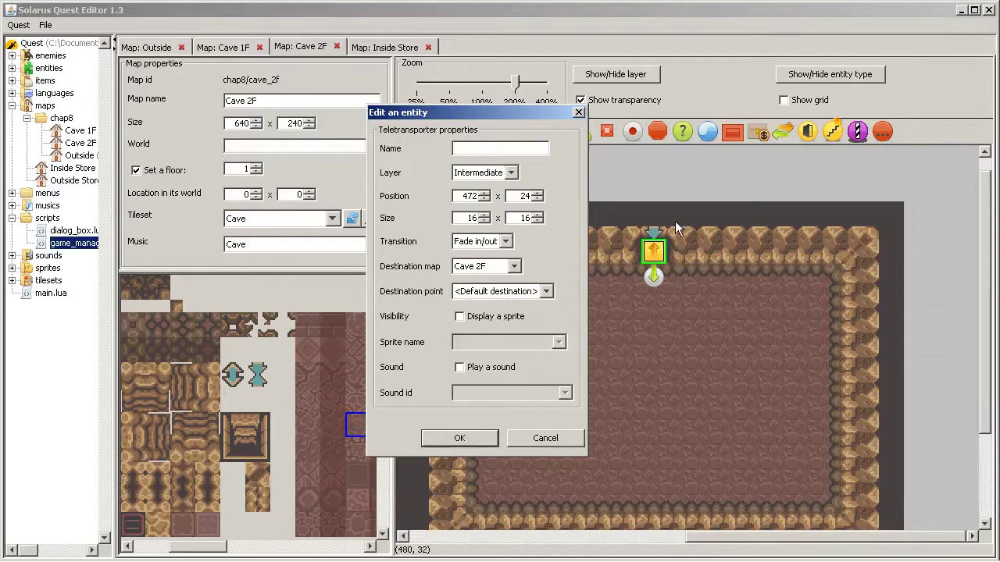
pyautogui.moveTo(554, 112); pyautogui.dragTo(546, 111)
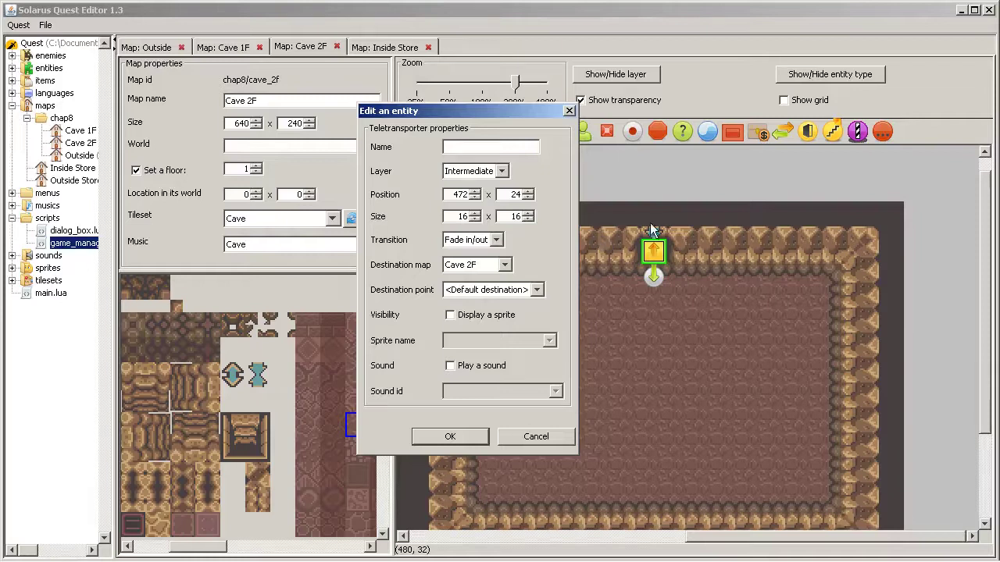
pyautogui.moveTo(527, 116)
pyautogui.mouseDown()
pyautogui.moveTo(544, 140)
pyautogui.moveTo(532, 116)
pyautogui.mouseUp()
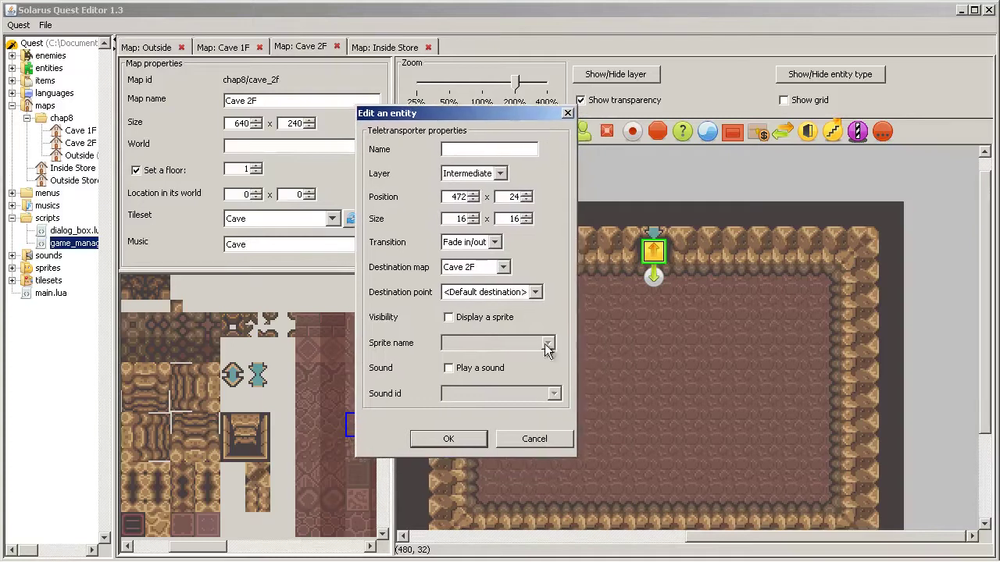
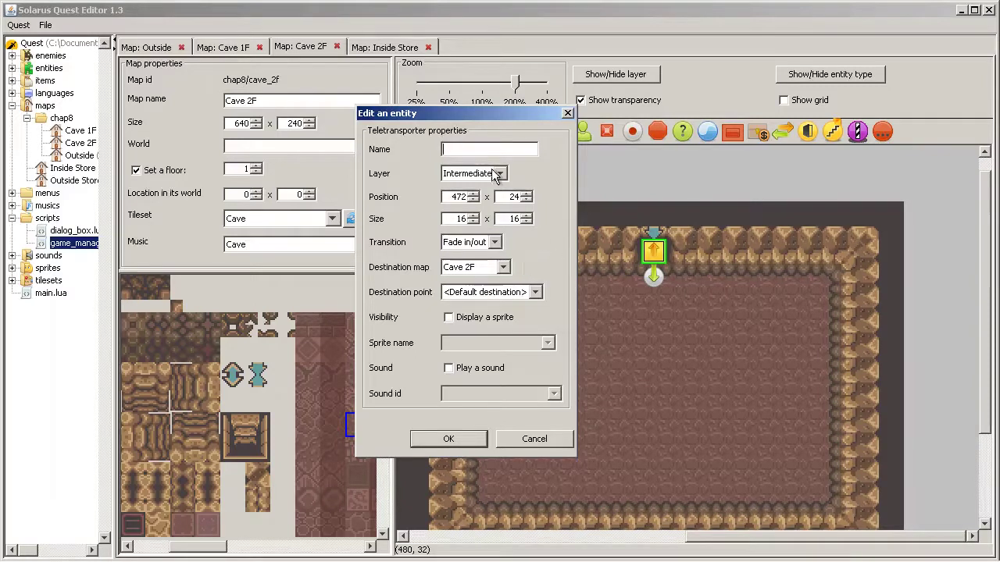
# - Set the destination point of the teletransporter on Cave 2F's stairs to from_1f
pyautogui.click(534, 293)
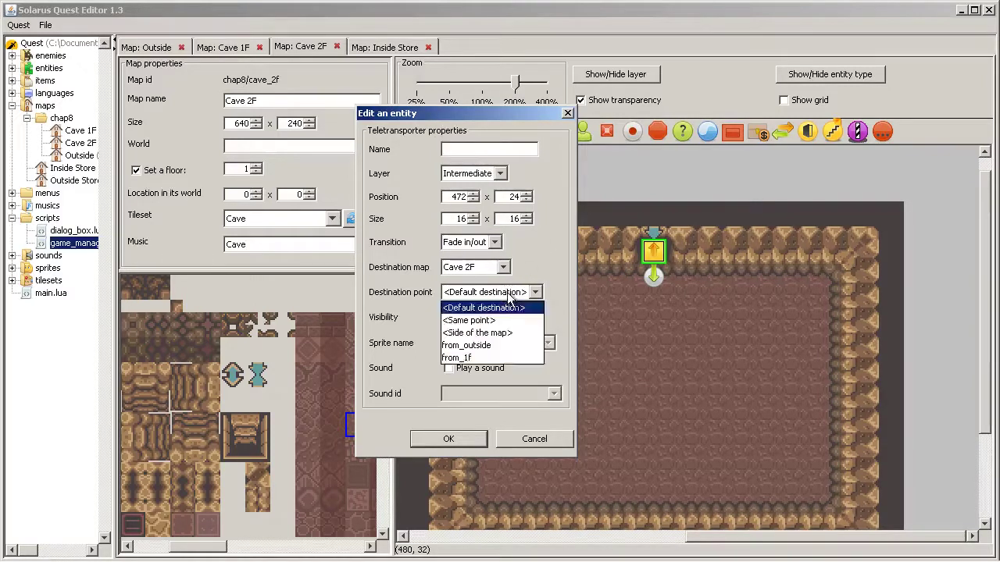
pyautogui.click(482, 357)
pyautogui.click(451, 439)
pyautogui.click(718, 341)
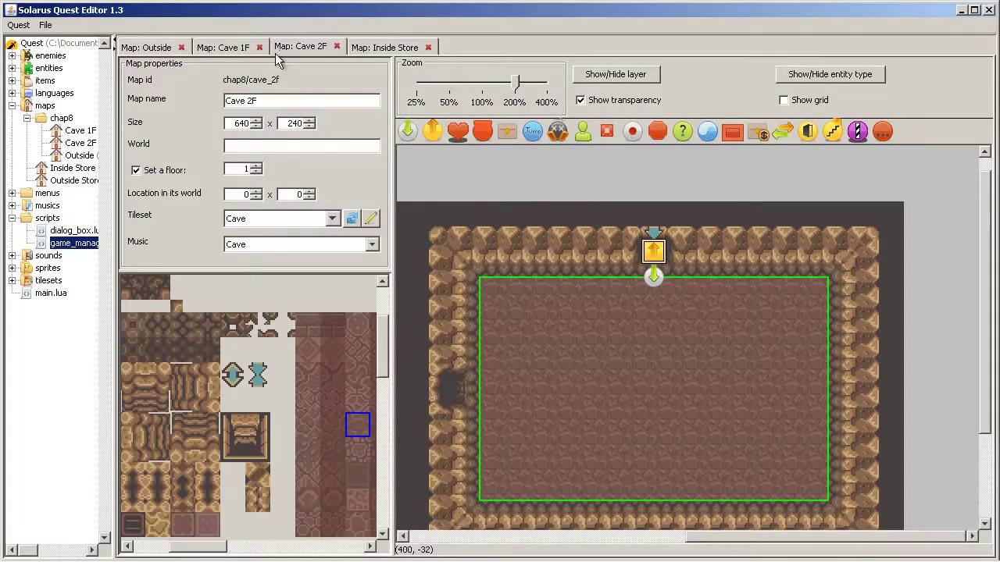
# - Check the destination below the stairs in Cave 1F and return to the Cave 2F map
pyautogui.click(233, 47)
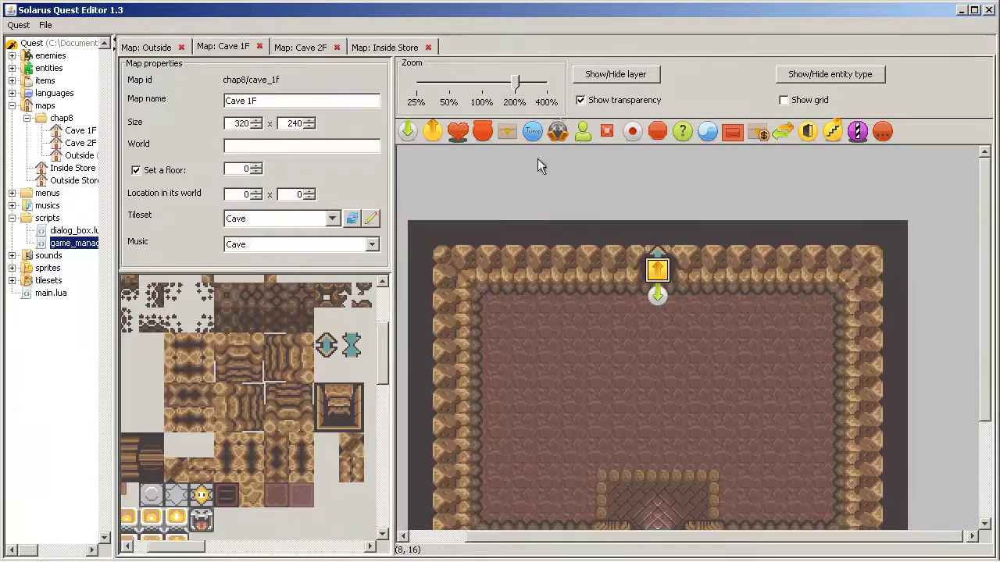
pyautogui.doubleClick(655, 299)
pyautogui.click(586, 390)
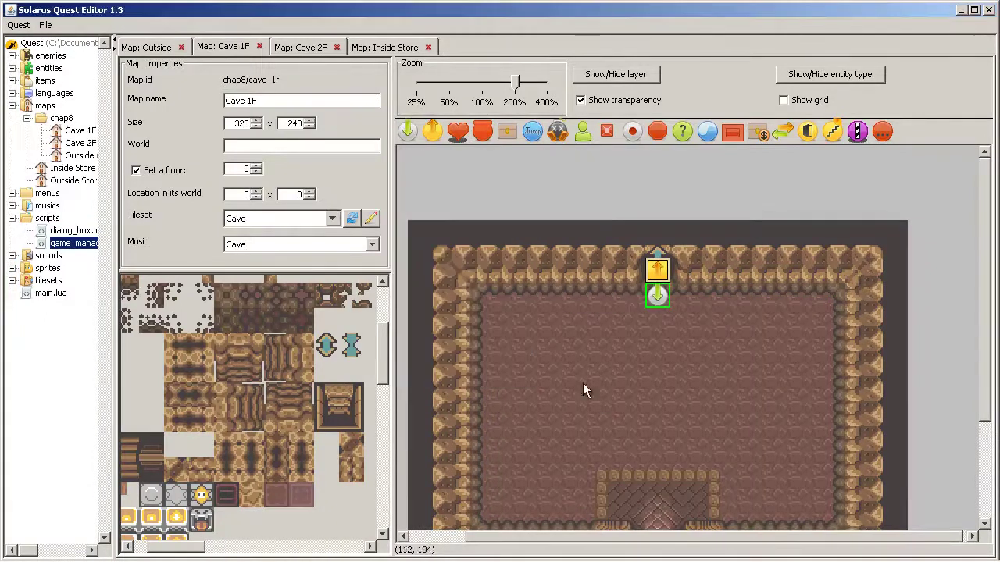
pyautogui.click(308, 48)
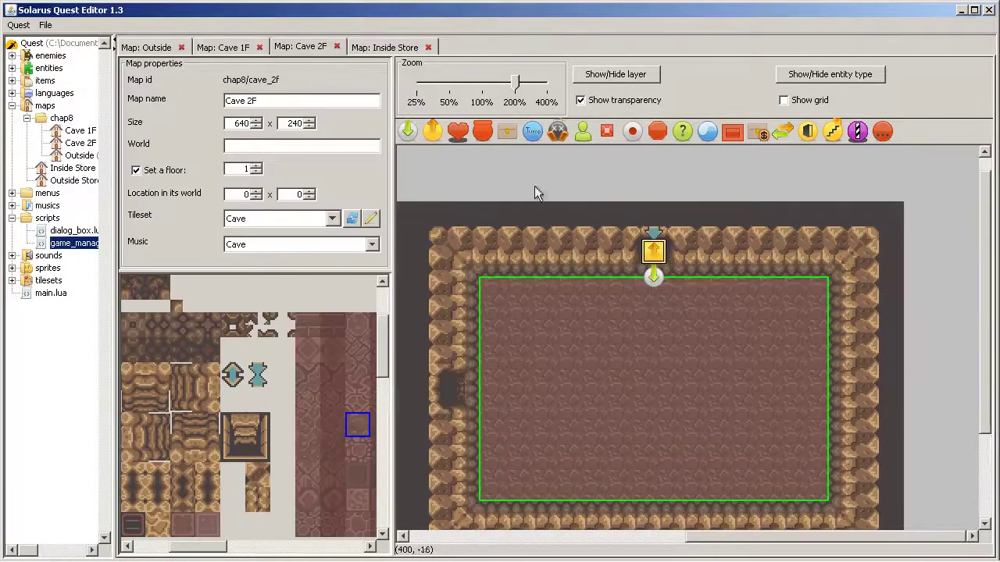
# - Link the teletransporter on Cave 2F's stairs to destination map Cave 1F and destination point from_2f
pyautogui.doubleClick(654, 251)
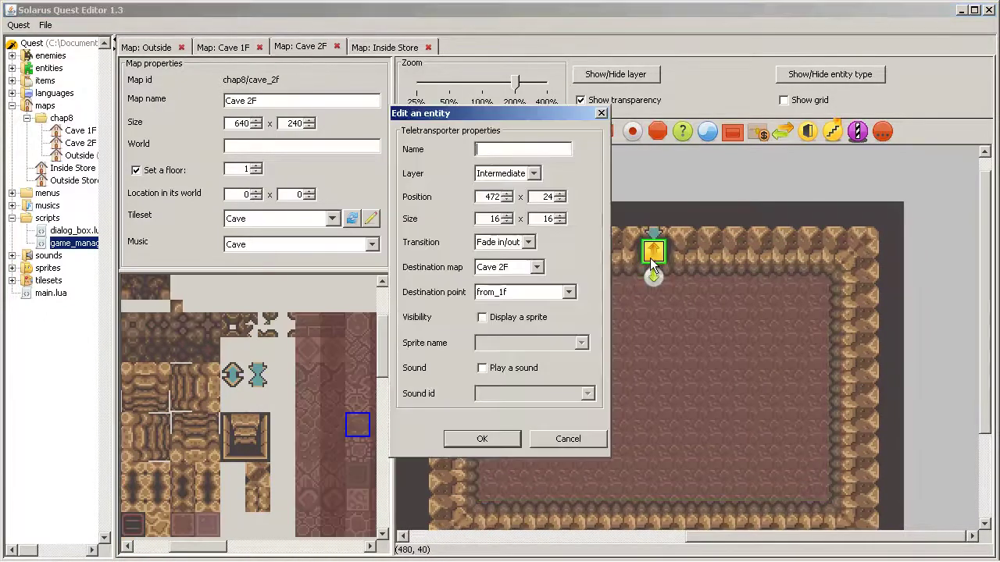
pyautogui.click(531, 268)
pyautogui.click(521, 335)
pyautogui.click(568, 292)
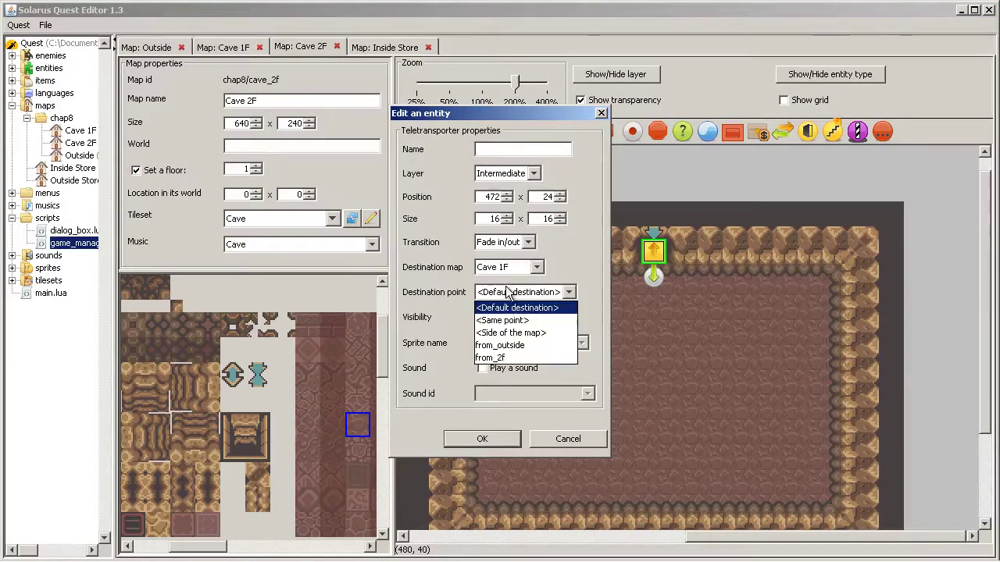
pyautogui.click(515, 358)
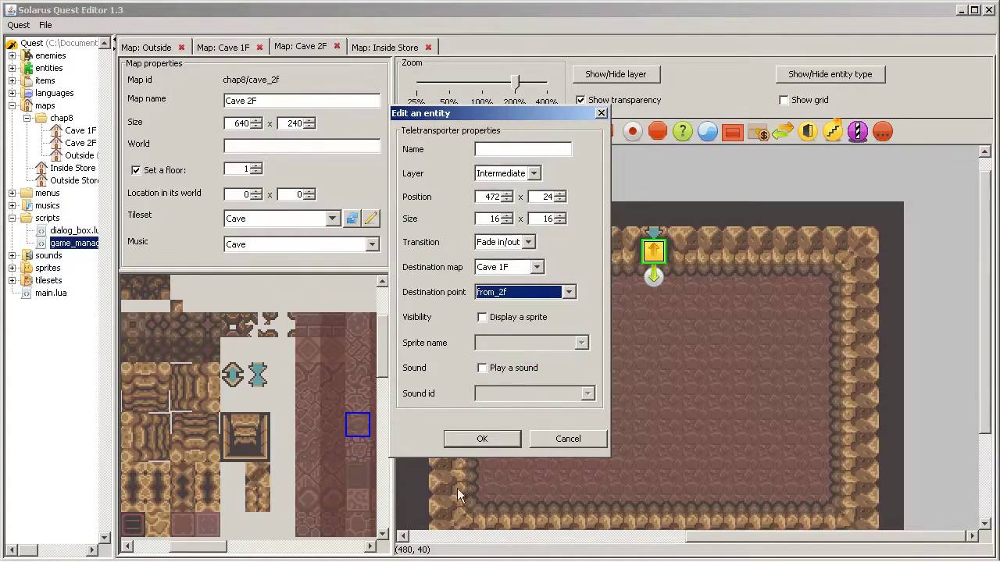
pyautogui.click(482, 438)
pyautogui.click(585, 332)
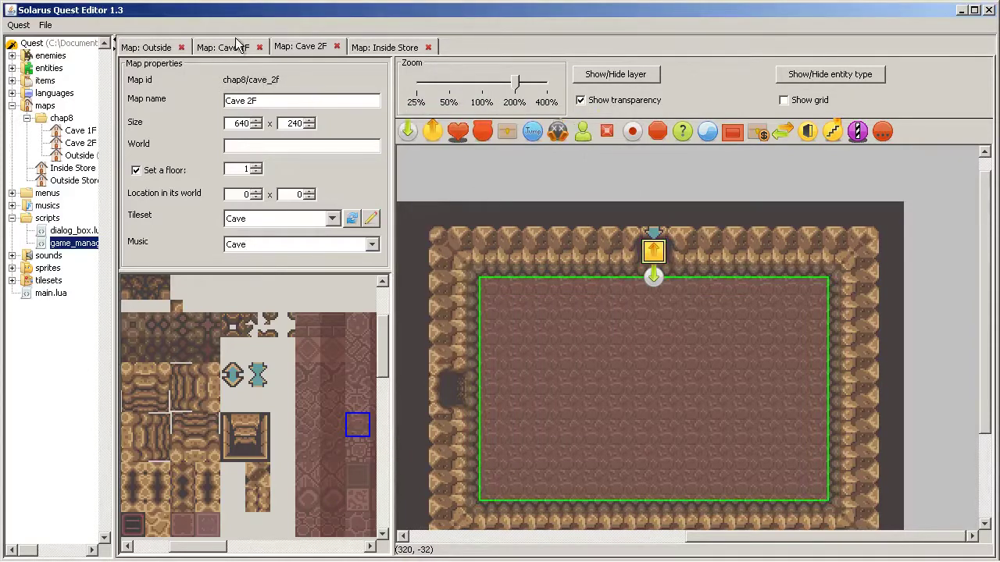
# - Link the teletransporter on Cave 1F's stairs to destination map Cave 2F and destination point from_1f
pyautogui.click(237, 46)
pyautogui.doubleClick(659, 275)
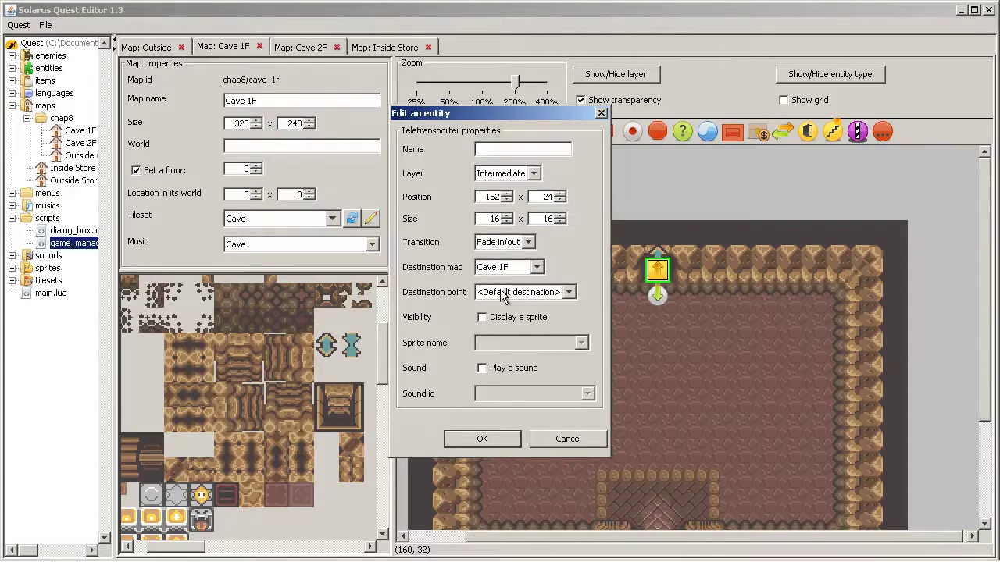
pyautogui.click(508, 267)
pyautogui.click(500, 346)
pyautogui.click(519, 292)
pyautogui.click(512, 358)
pyautogui.click(482, 438)
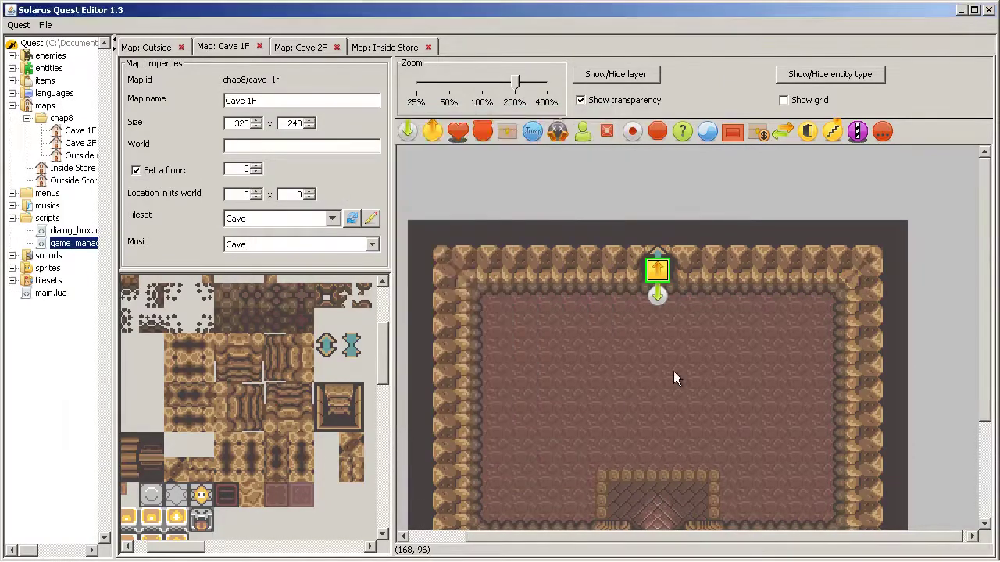
pyautogui.click(673, 375)
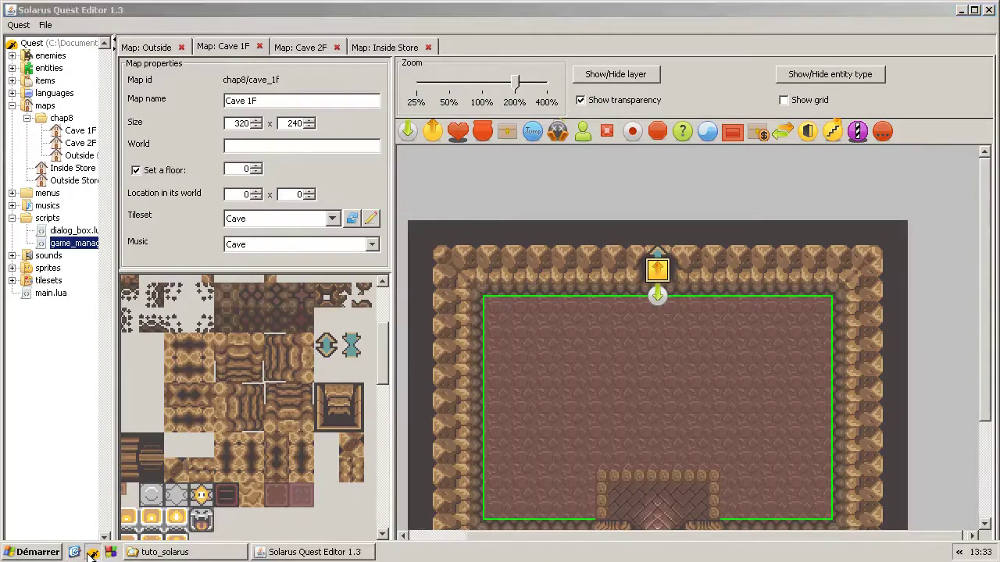
# - Run the quest, walk the hero through the cave stairs to test both teletransporters, and close the game
pyautogui.click(94, 553)
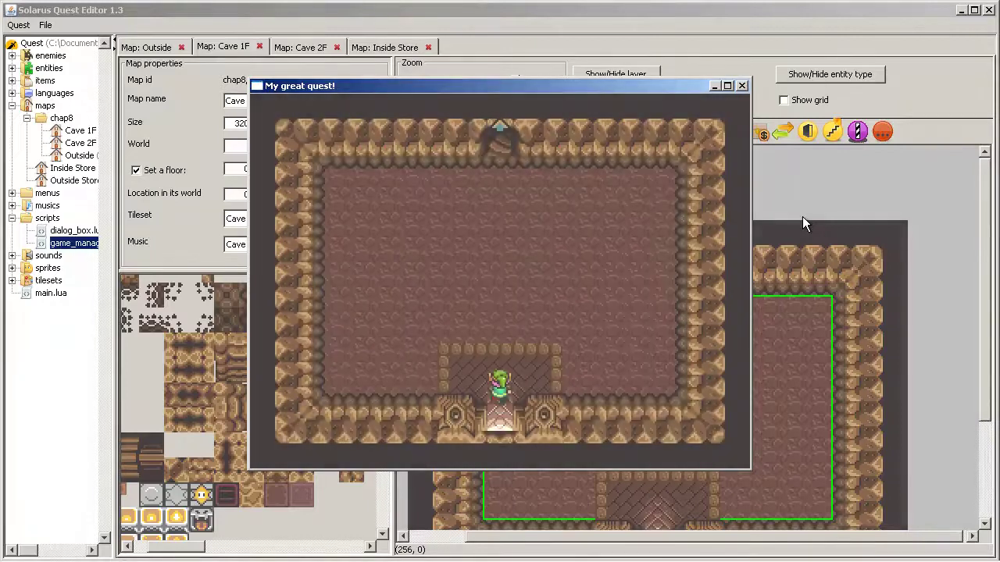
pyautogui.press('Up')
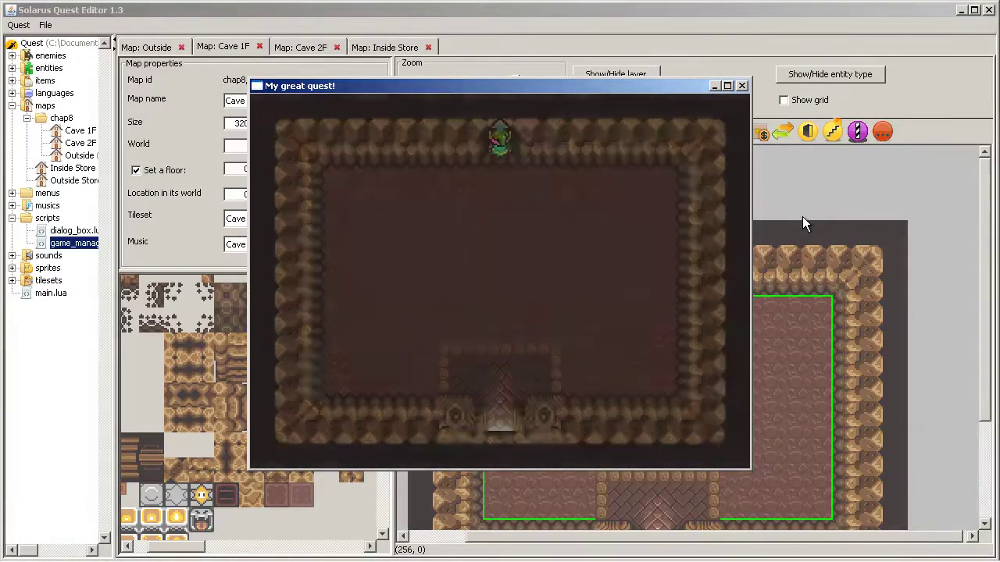
pyautogui.press('Up')
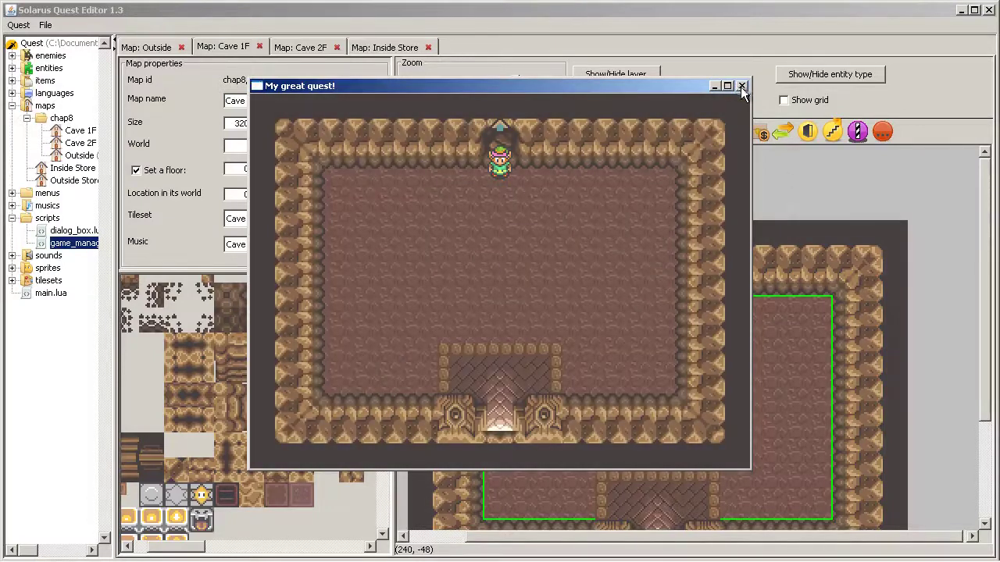
pyautogui.click(742, 85)
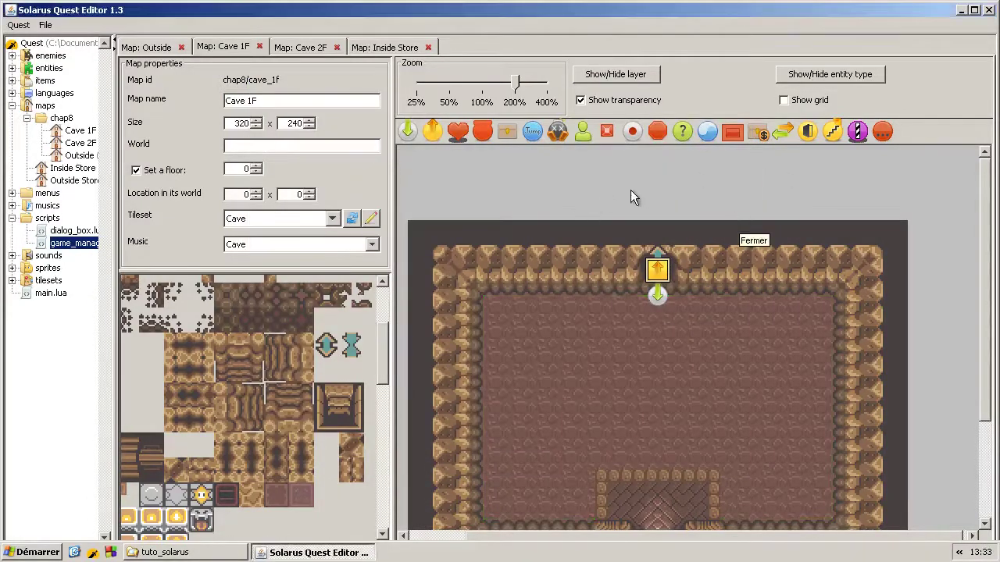
pyautogui.moveTo(748, 231); pyautogui.dragTo(750, 243)
pyautogui.hotkey('ctrl', 'w')
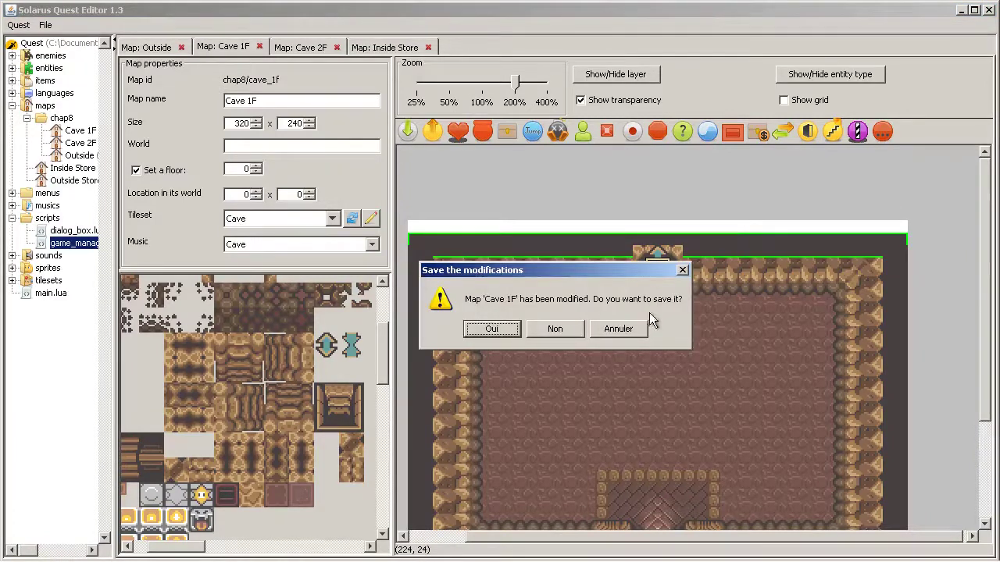
pyautogui.click(642, 324)
pyautogui.hotkey('ctrl', 'z')
pyautogui.click(640, 195)
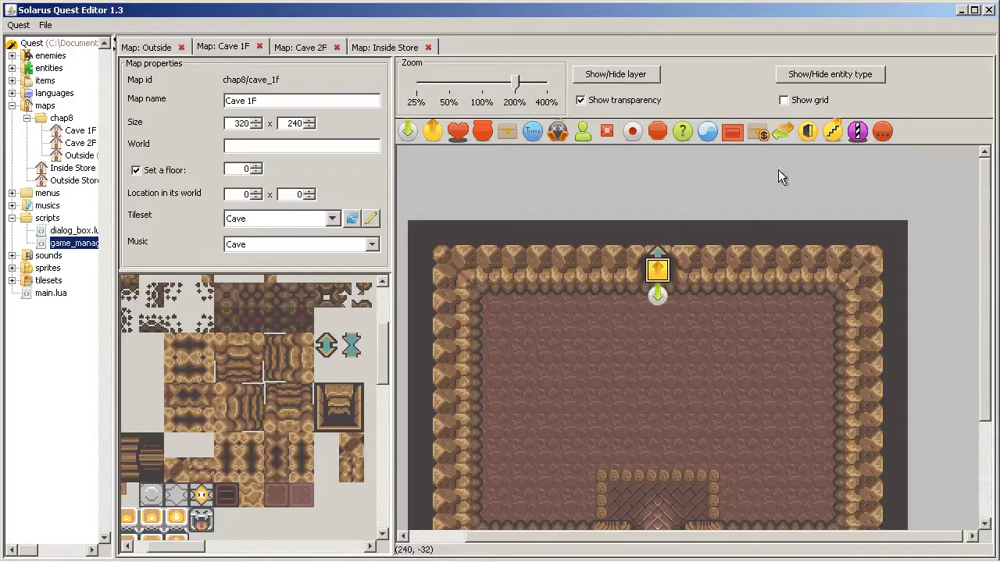
# - Create a stairs entity at 176 x 48 on Cave 1F's floor and review its available subtypes without changing them
pyautogui.click(836, 133)
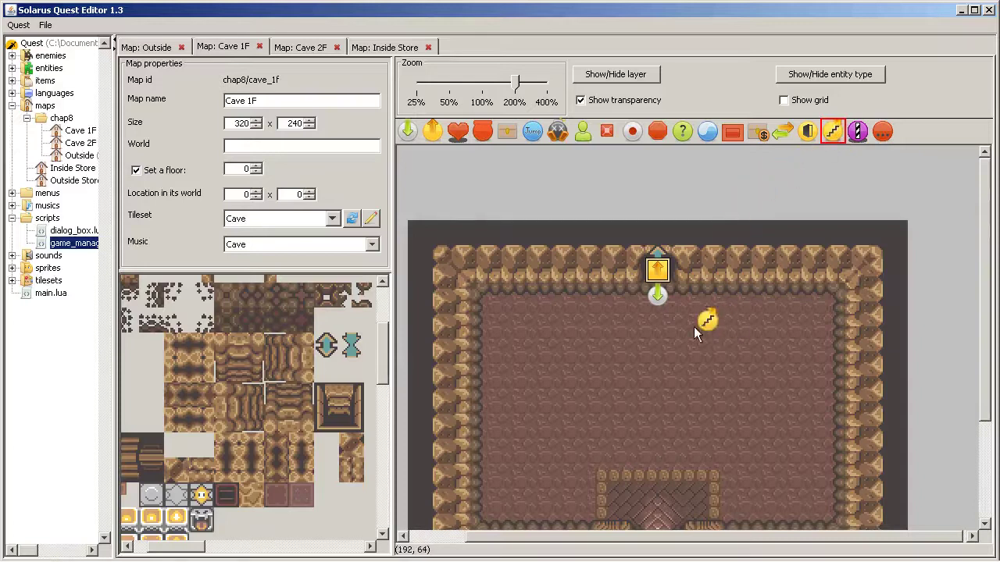
pyautogui.click(707, 331)
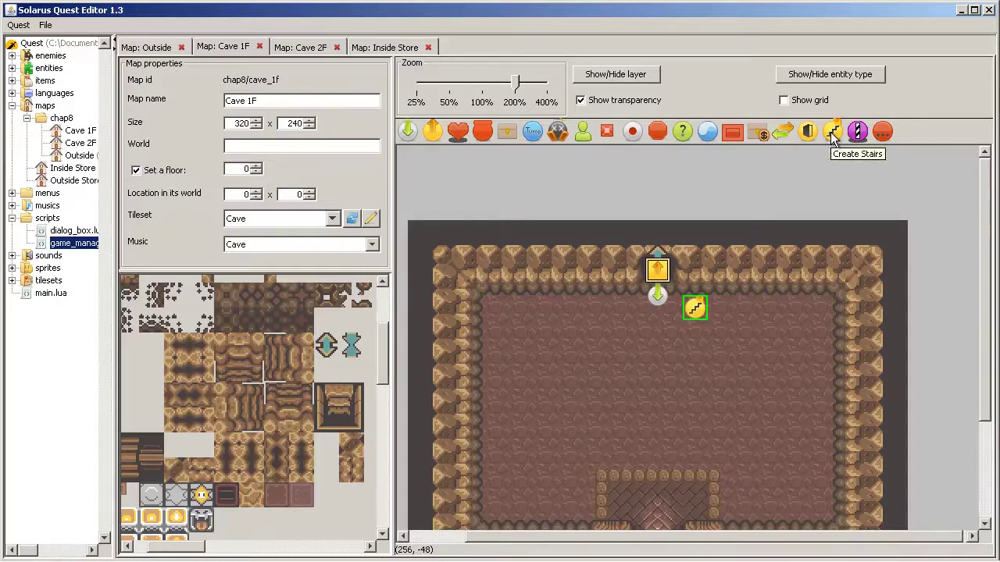
pyautogui.doubleClick(699, 308)
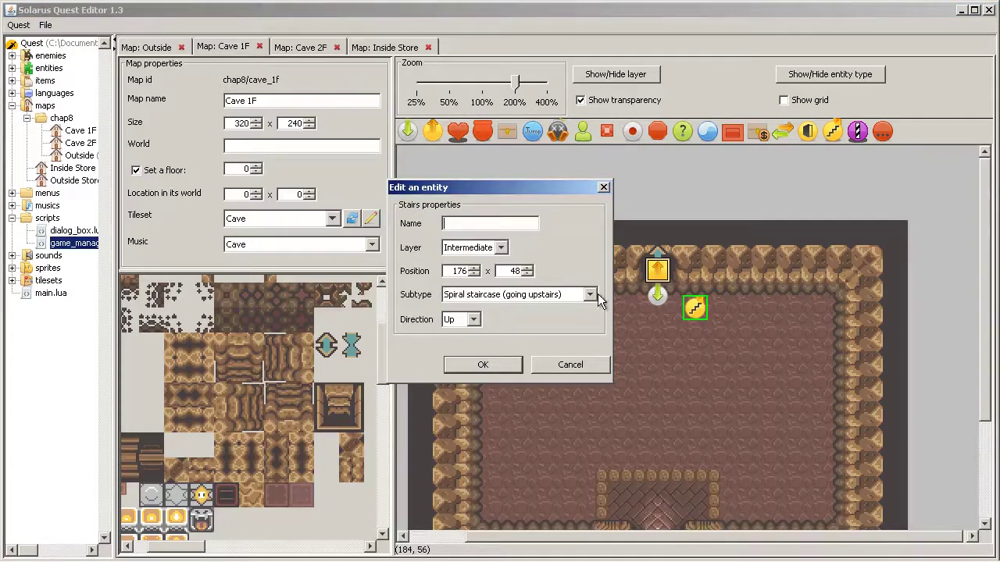
pyautogui.click(472, 297)
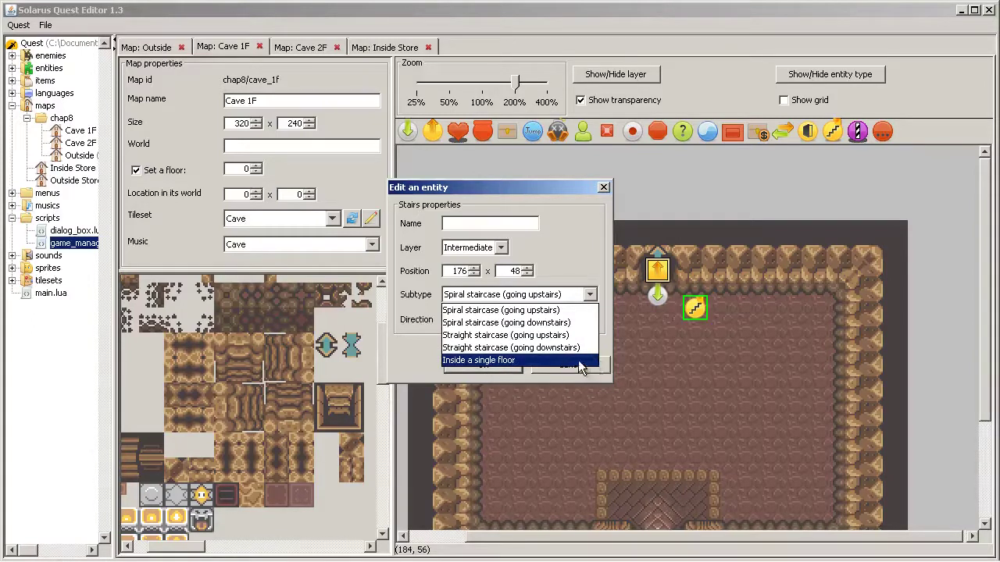
pyautogui.click(561, 310)
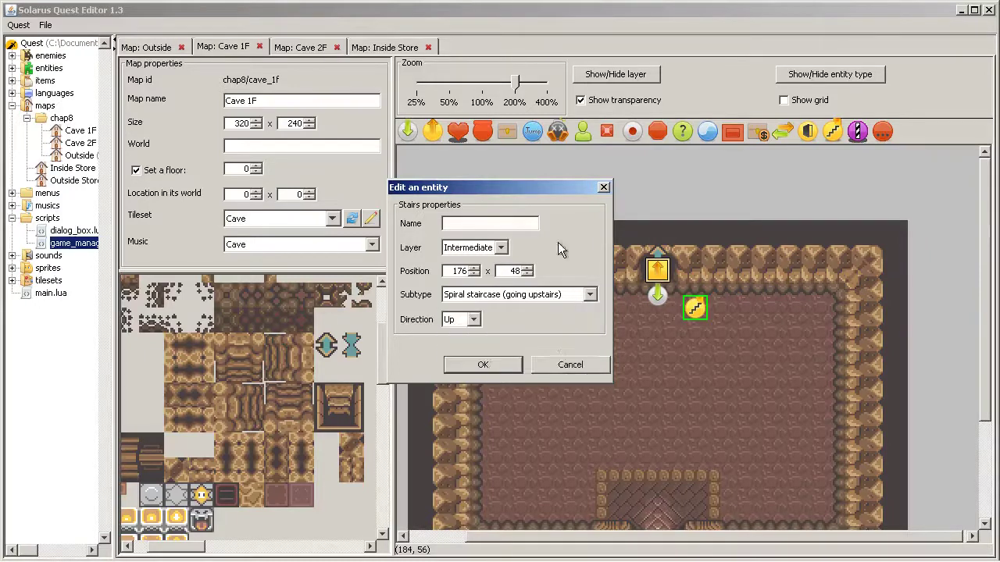
pyautogui.click(573, 364)
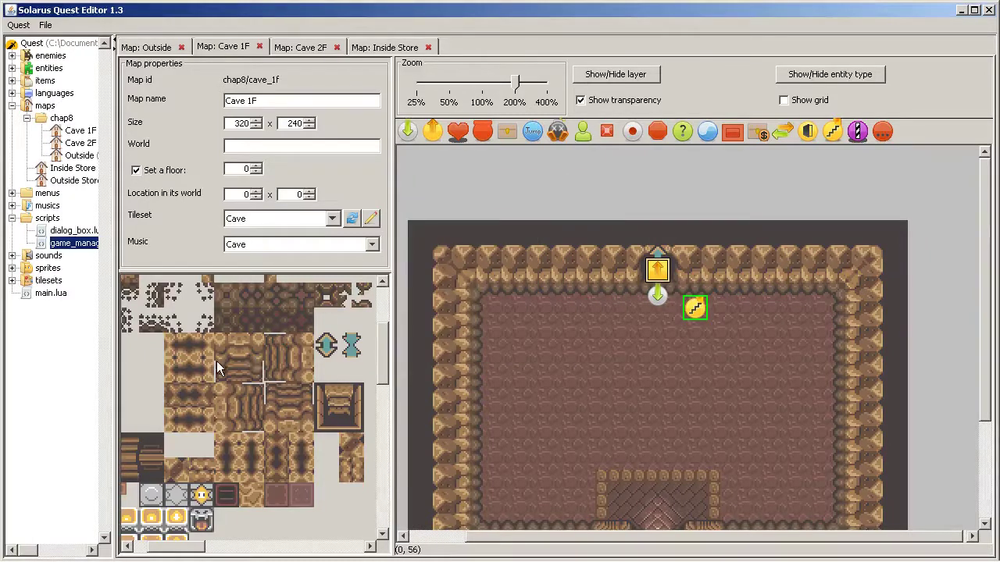
# - Compare the tileset's staircase tiles with the new stairs entity's subtype and direction properties, leaving them as they are
pyautogui.click(238, 364)
pyautogui.click(335, 370)
pyautogui.rightClick(692, 307)
pyautogui.click(707, 315)
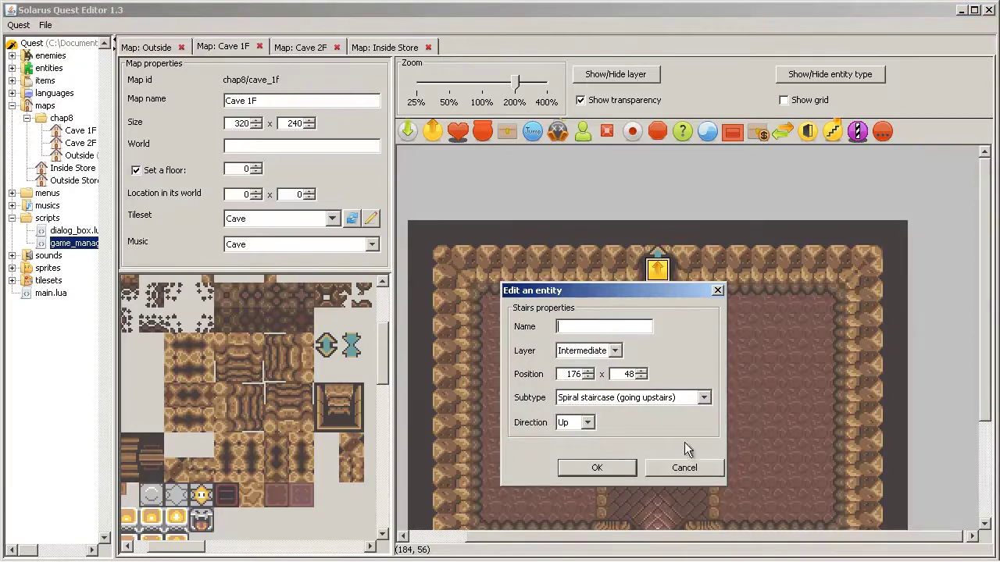
pyautogui.click(684, 468)
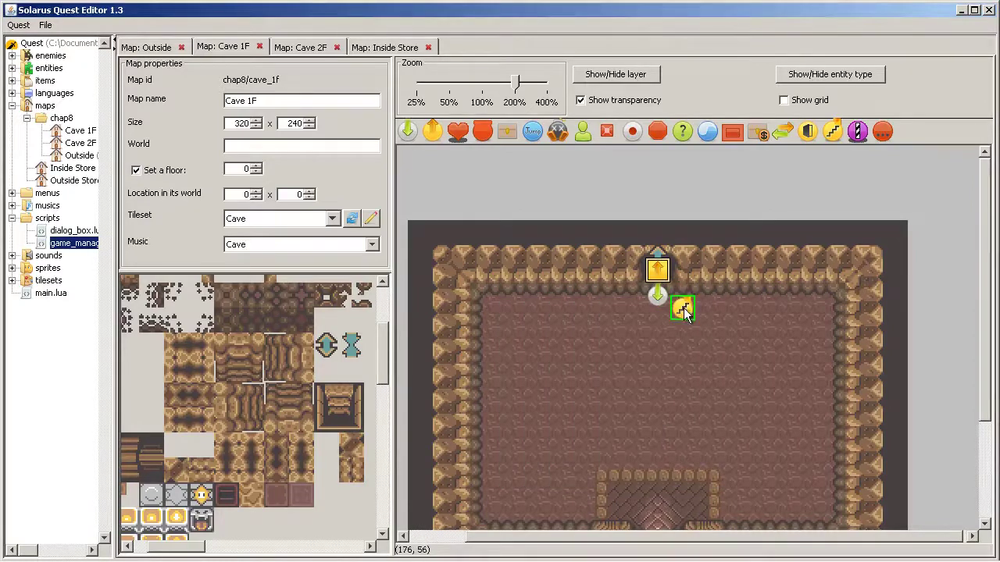
# - Move the stairs entity onto the teletransporter in Cave 1F's upper wall
pyautogui.moveTo(684, 307); pyautogui.dragTo(768, 359)
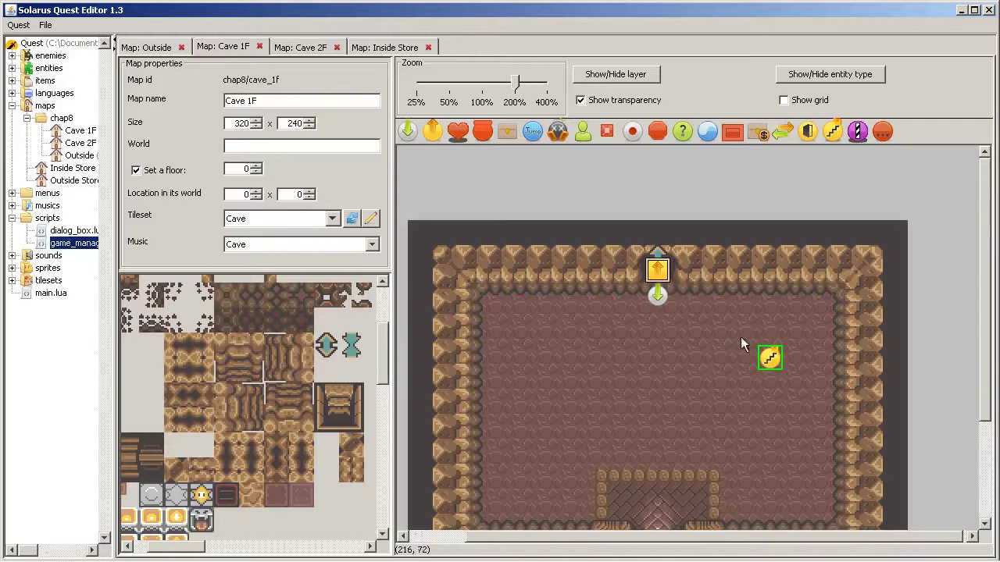
pyautogui.click(763, 381)
pyautogui.click(770, 357)
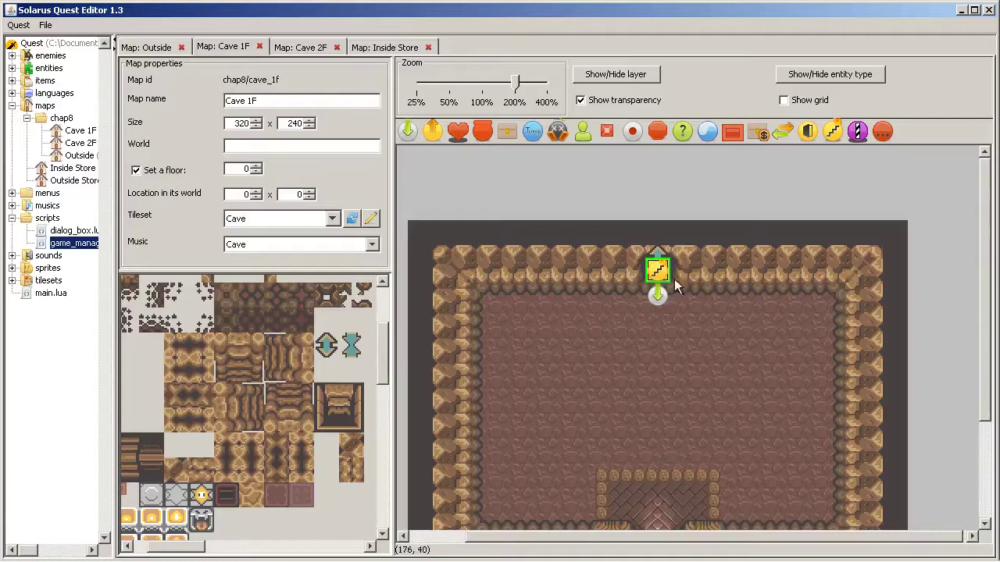
# - Move Cave 1F's from_2f destination up from the floor onto the stairs entity
pyautogui.moveTo(660, 292); pyautogui.dragTo(664, 268)
pyautogui.click(661, 318)
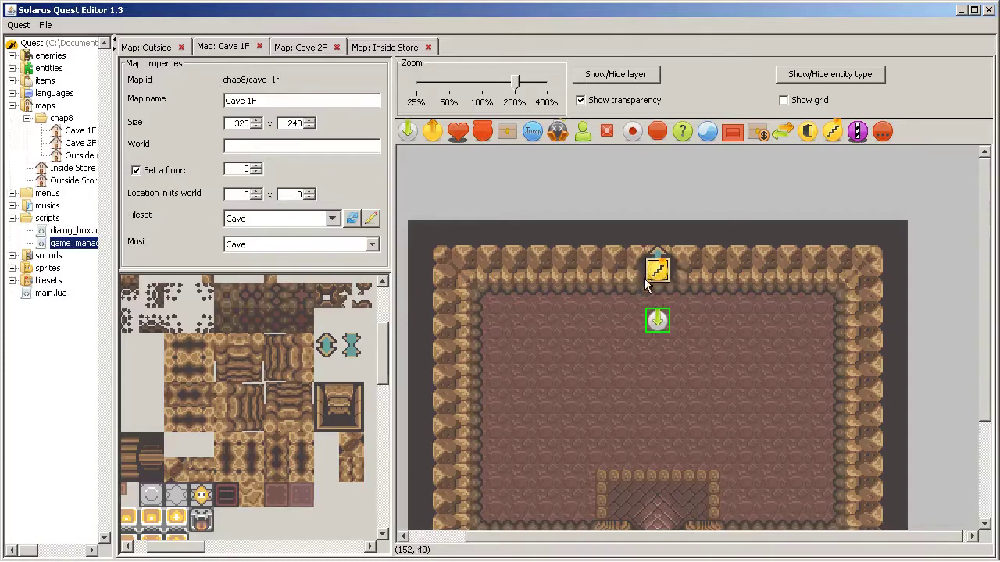
pyautogui.moveTo(660, 320); pyautogui.dragTo(662, 300)
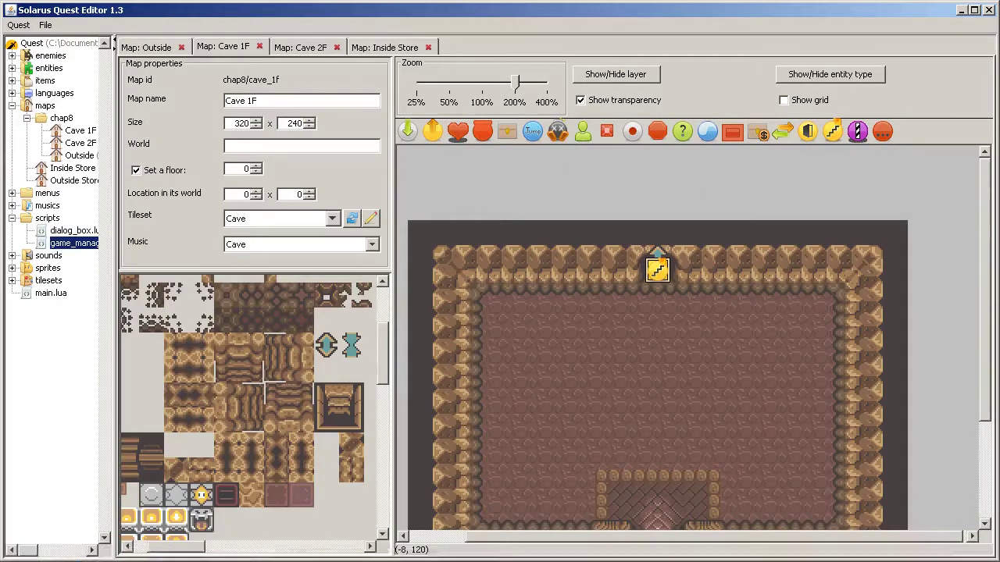
# - Run the quest, take the hero up Cave 1F's spiral staircase to Cave 2F, and close the game
pyautogui.click(92, 553)
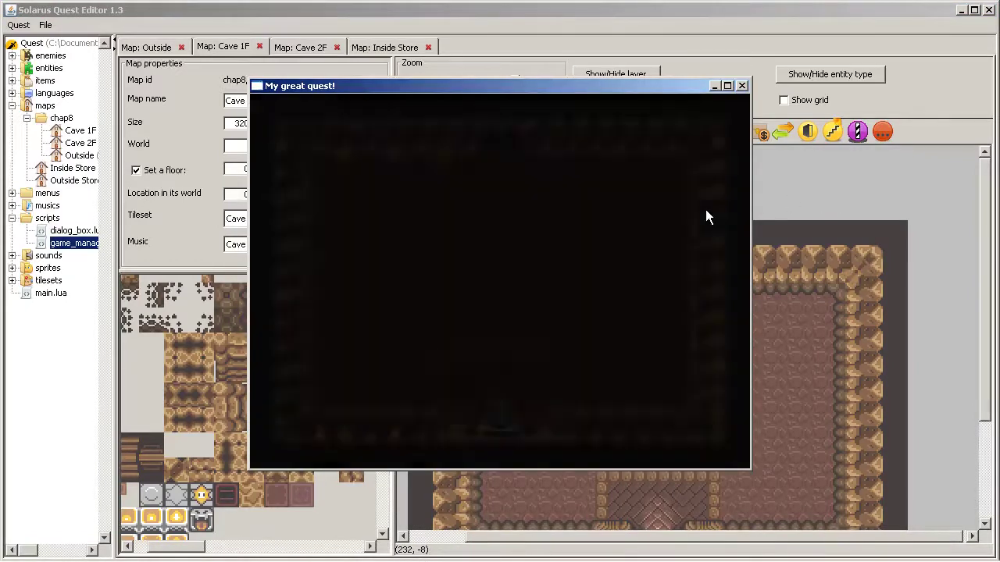
pyautogui.press('Up')
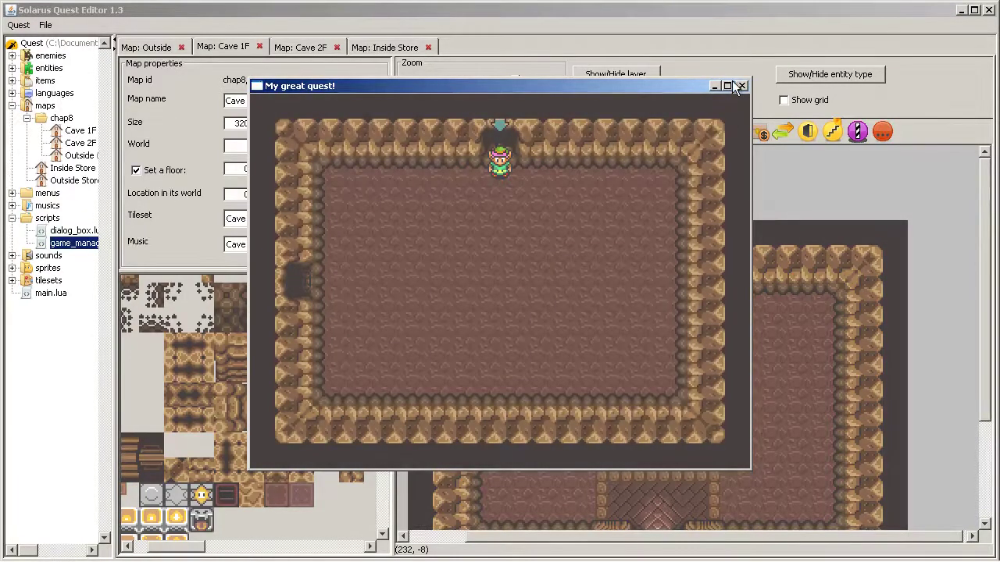
pyautogui.click(741, 85)
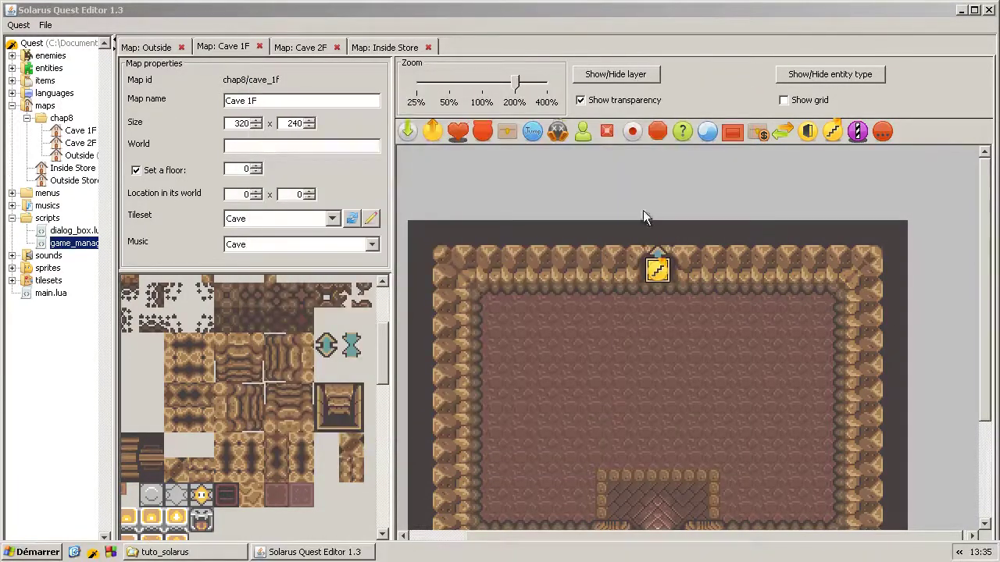
# - Move Cave 2F's from_1f destination up onto the teletransporter in the upper wall
pyautogui.click(291, 46)
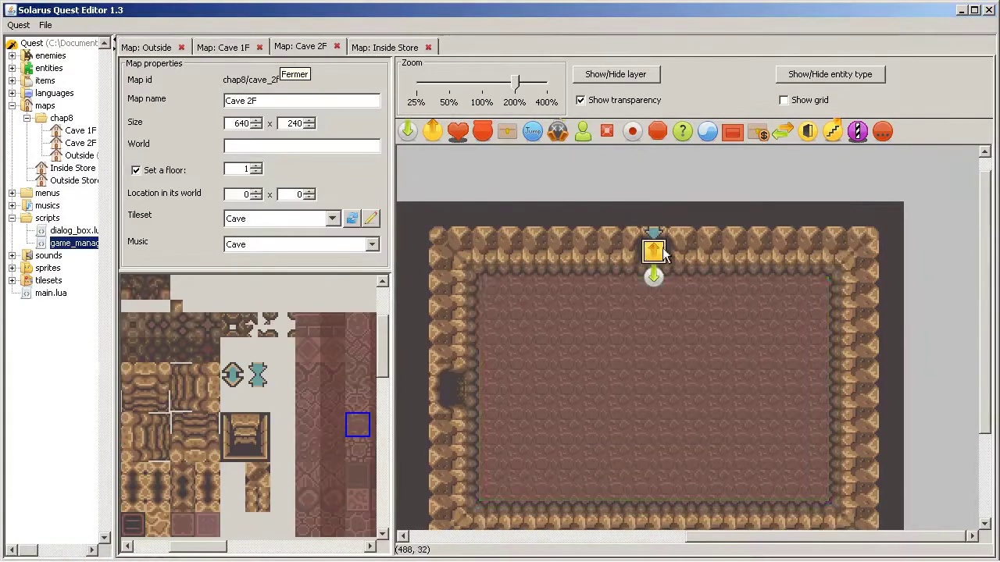
pyautogui.moveTo(653, 277); pyautogui.dragTo(654, 267)
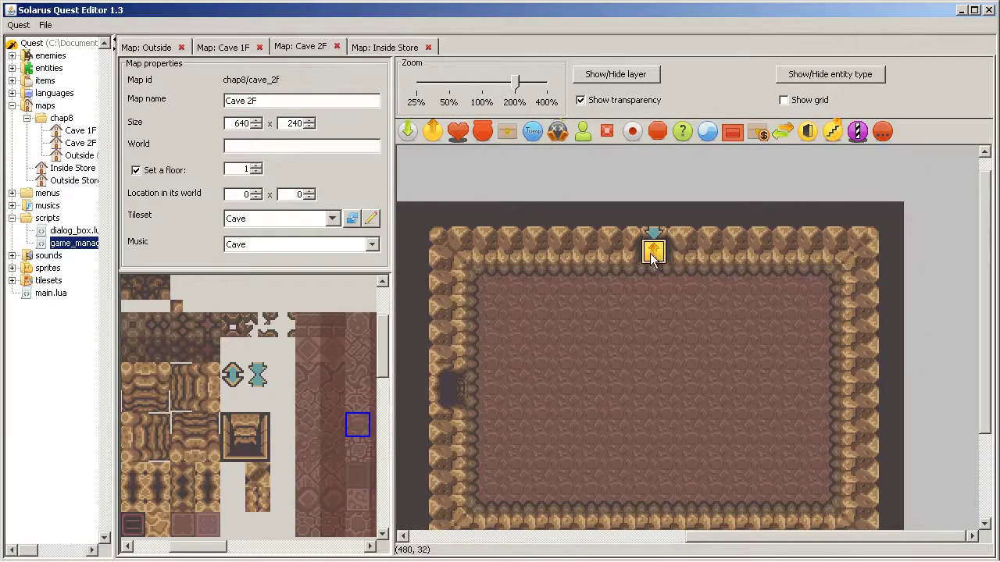
# - Add a stairs entity above Cave 2F's upper wall with subtype Spiral staircase (going downstairs) and direction Up
pyautogui.click(831, 133)
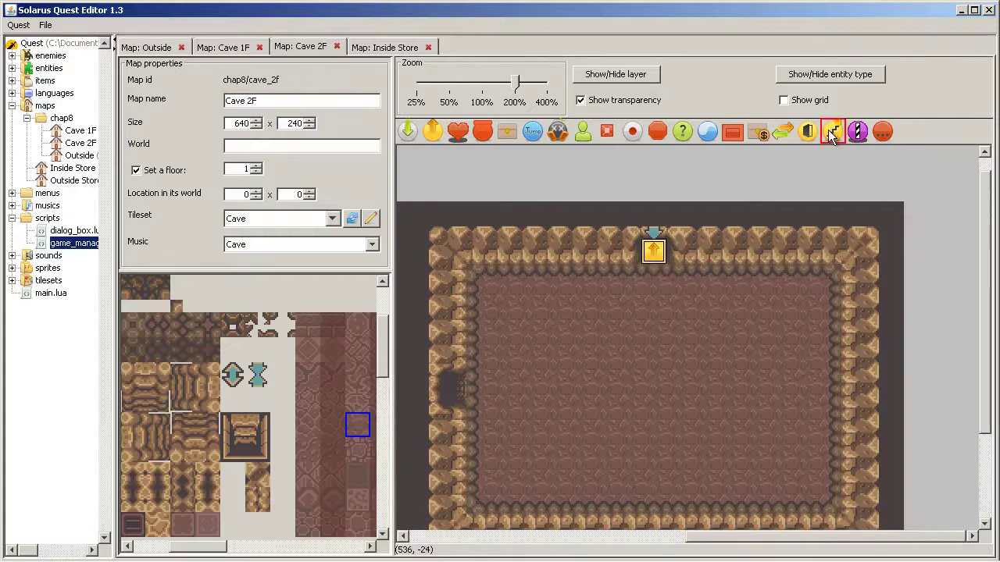
pyautogui.click(667, 165)
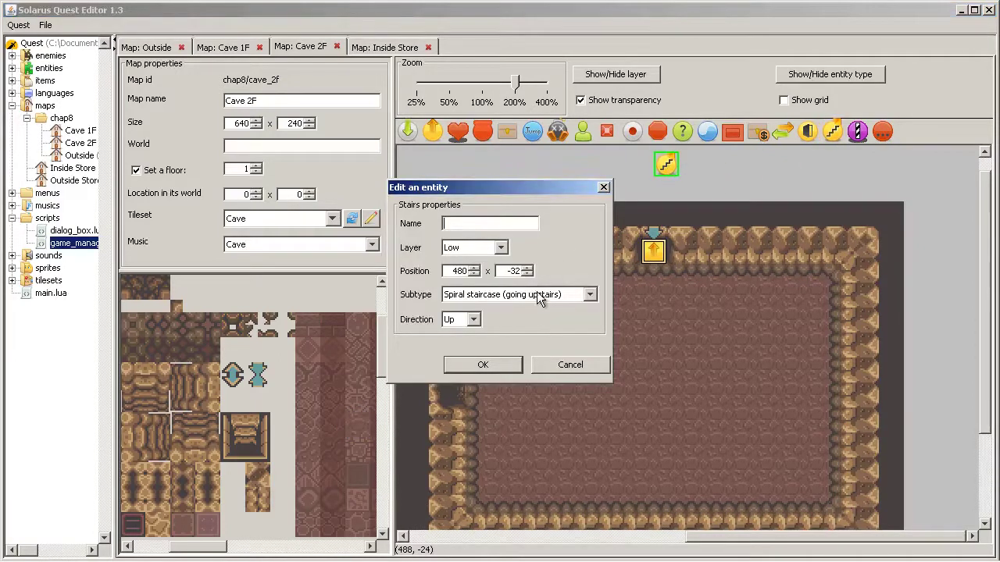
pyautogui.click(497, 301)
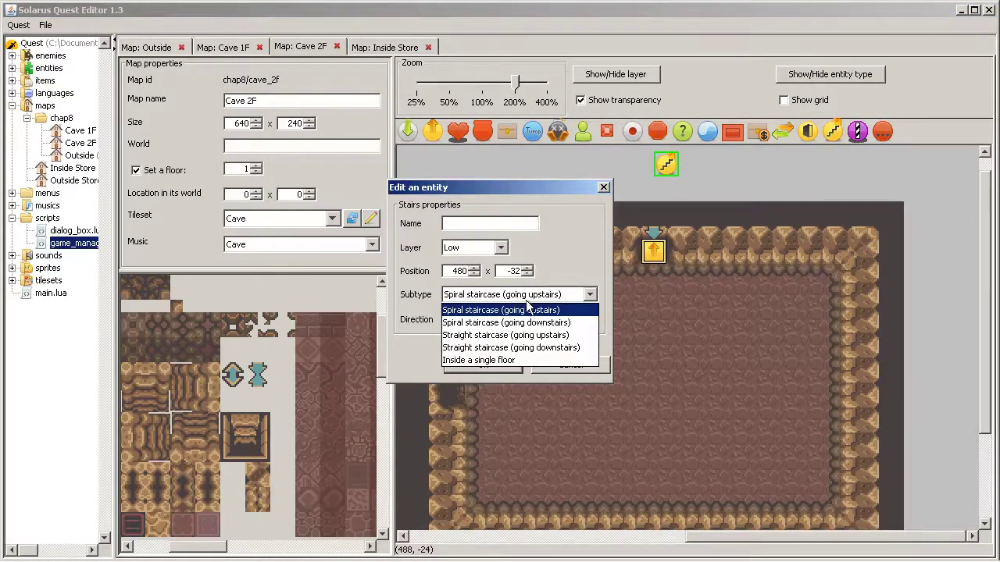
pyautogui.click(489, 323)
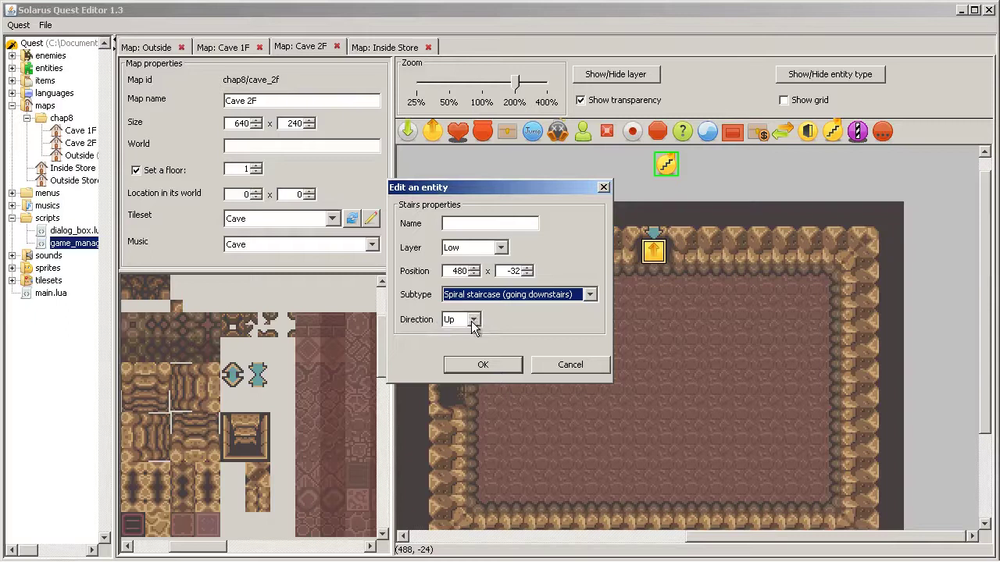
pyautogui.click(474, 321)
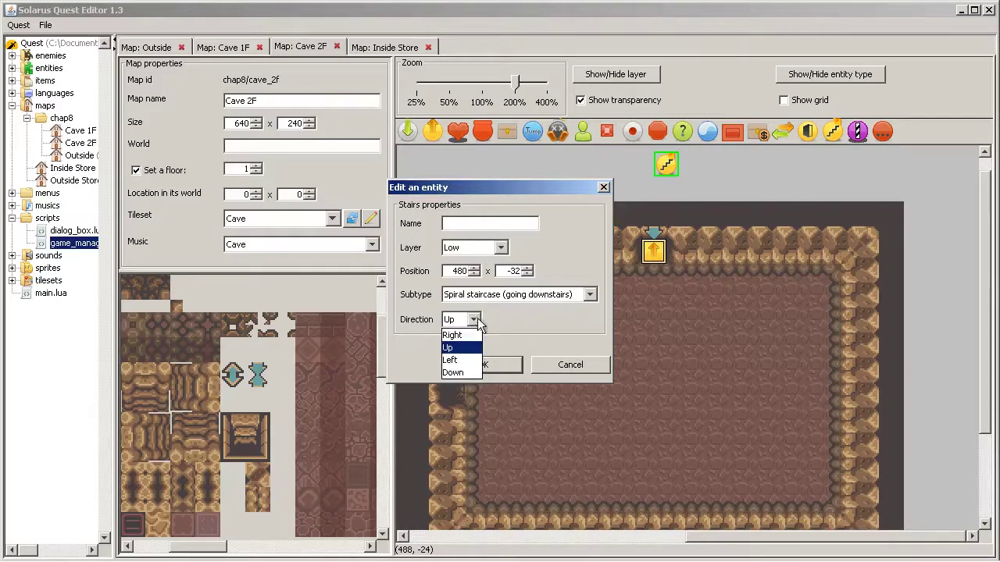
pyautogui.click(514, 318)
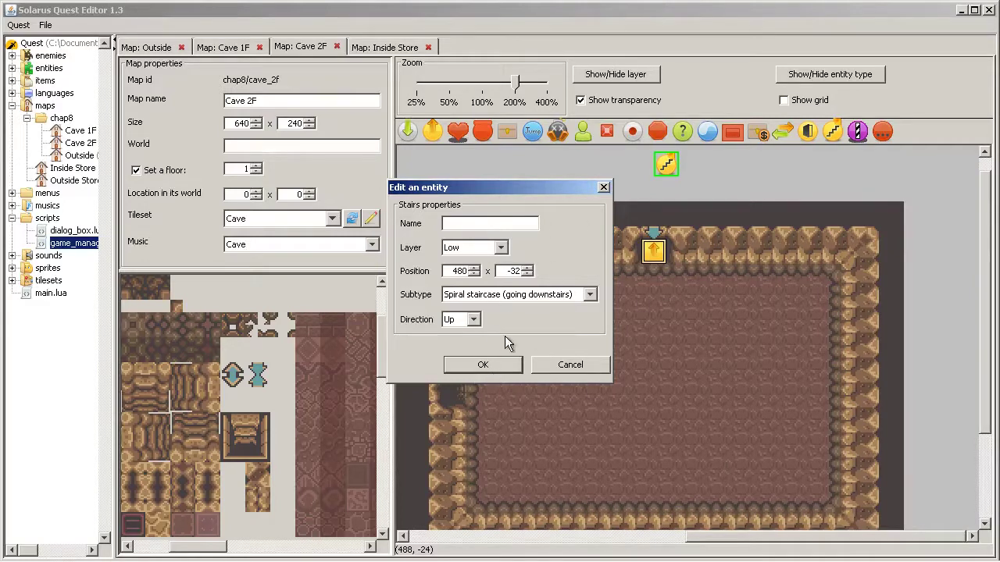
pyautogui.click(482, 365)
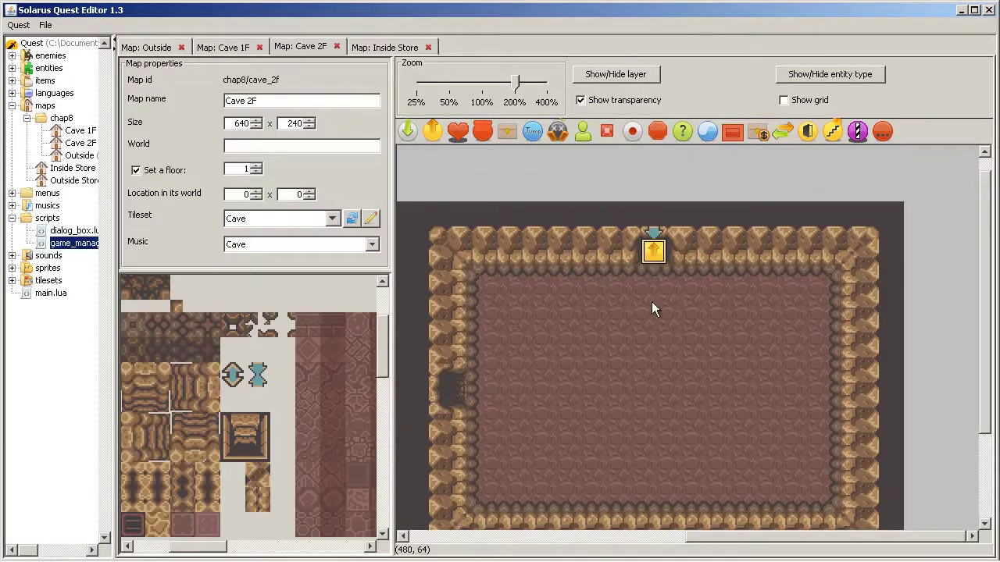
# - Move the new stairs entity onto the teletransporter in Cave 2F's upper wall
pyautogui.rightClick(662, 180)
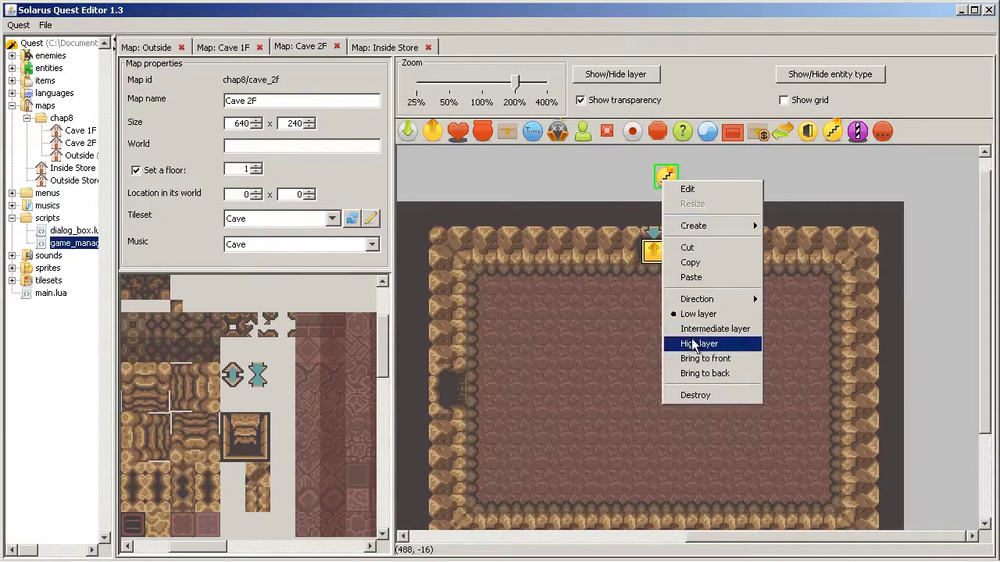
pyautogui.click(693, 345)
pyautogui.moveTo(686, 189); pyautogui.dragTo(673, 263)
pyautogui.click(661, 207)
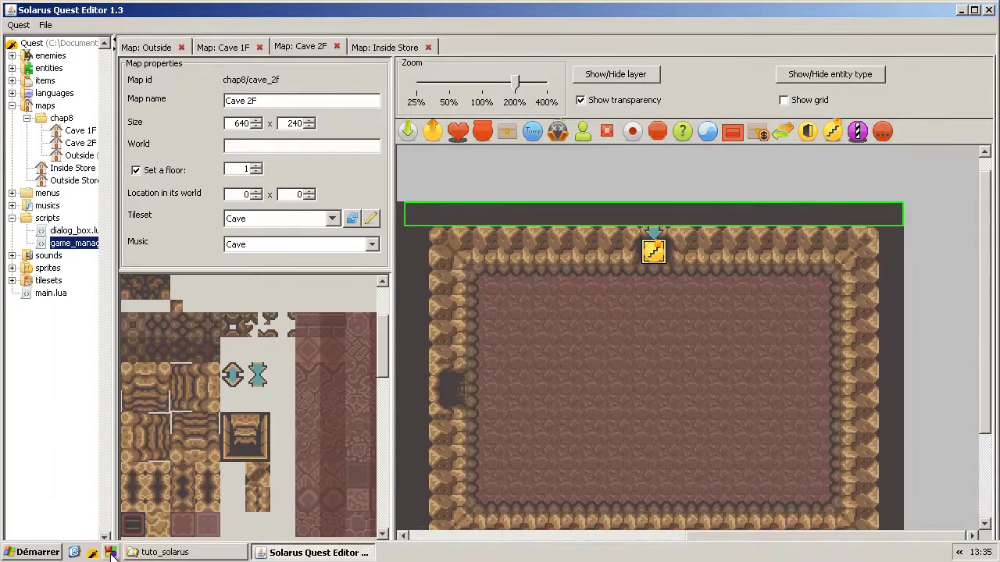
# - Run the quest, take the hero up from Cave 1F to Cave 2F, and leave through the west room's south exit
pyautogui.click(93, 553)
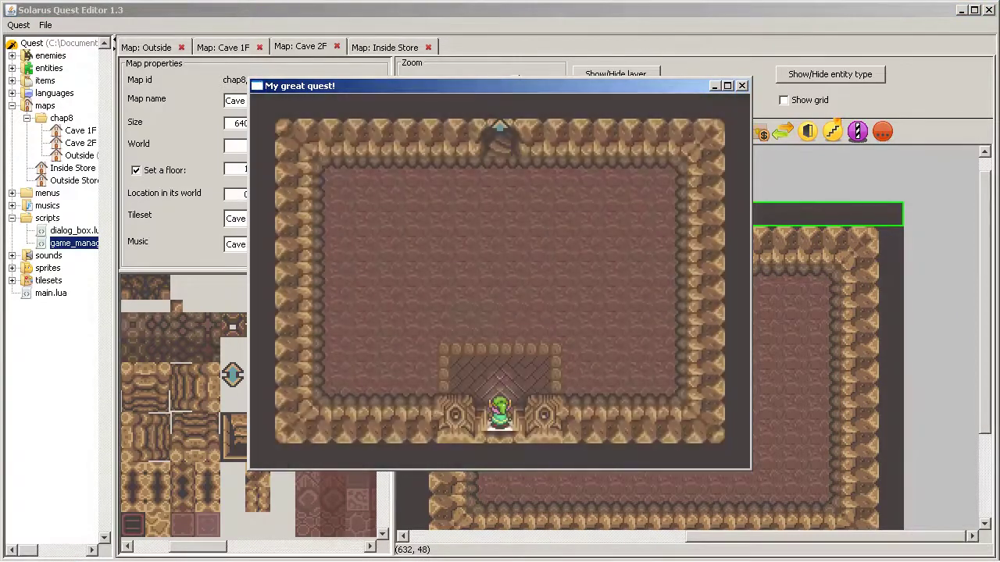
pyautogui.press('Up')
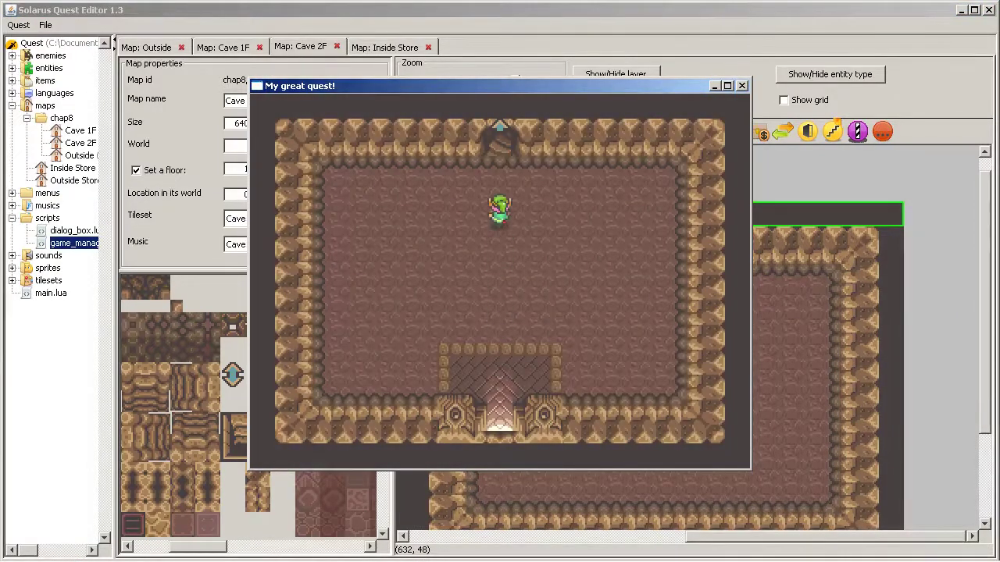
pyautogui.press('Up')
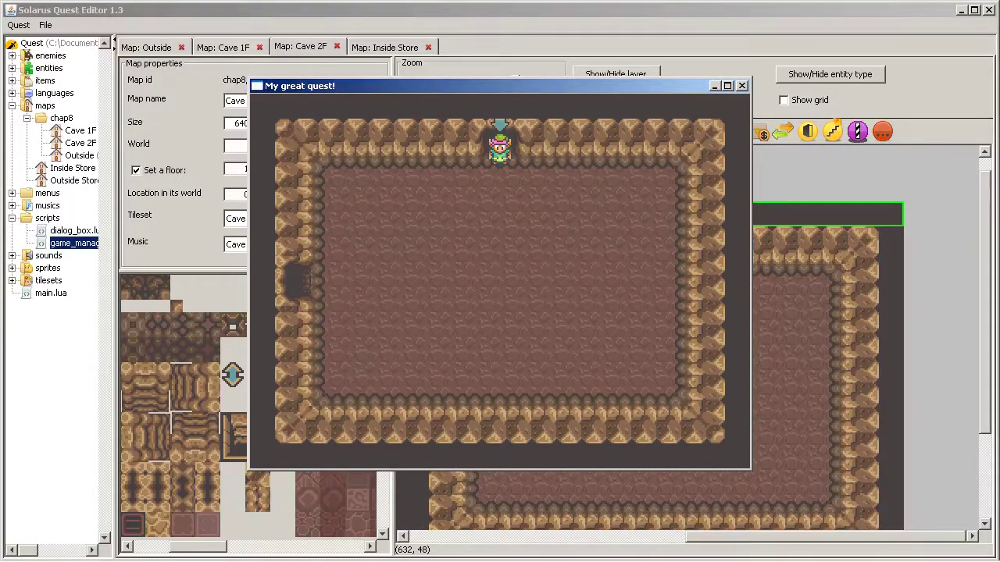
pyautogui.press('Down')
pyautogui.press('Left')
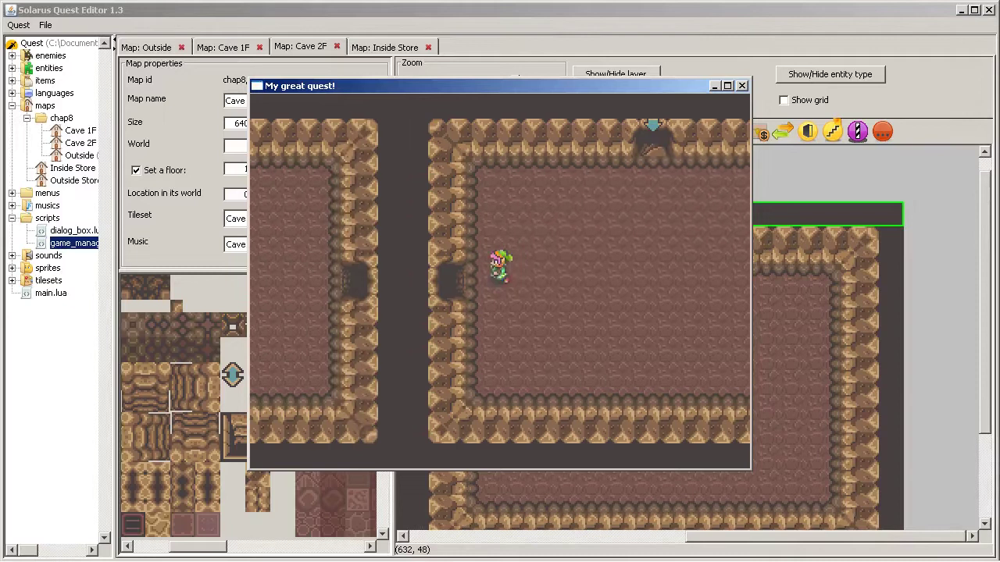
pyautogui.press('Down')
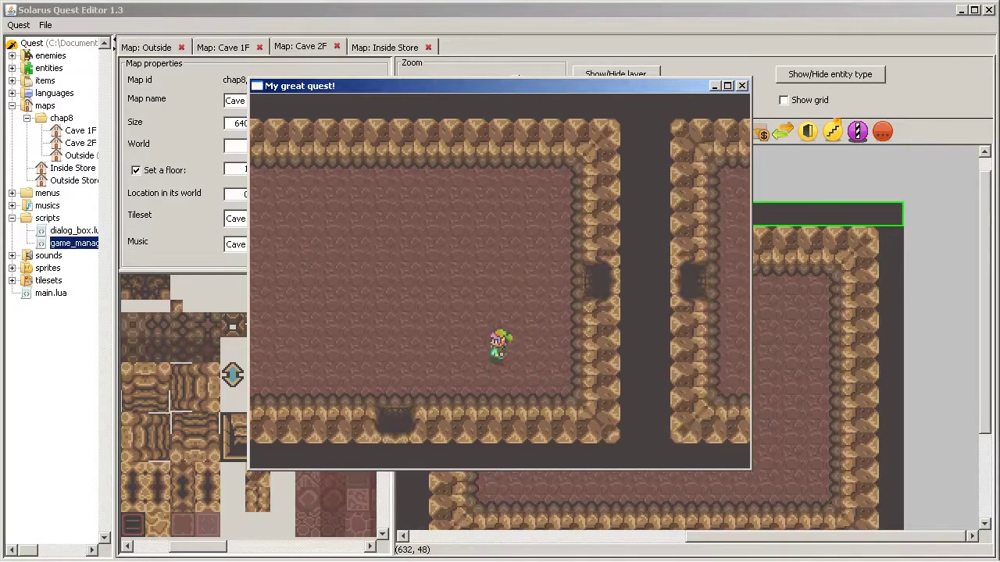
pyautogui.press('Down')
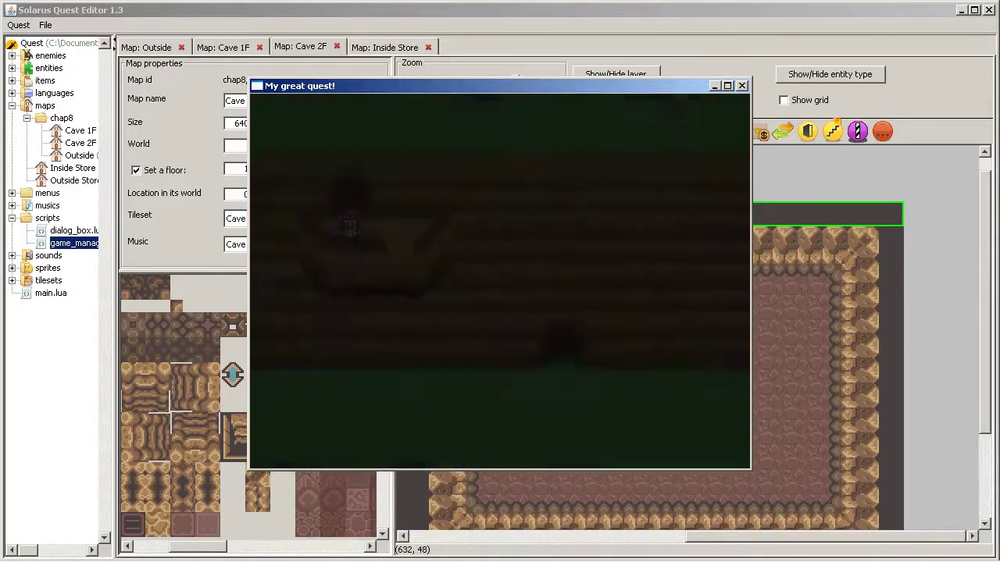
# - Re-enter Cave 2F from outside, walk the hero to the spiral stairs in the east room, and close the game
pyautogui.press('Up')
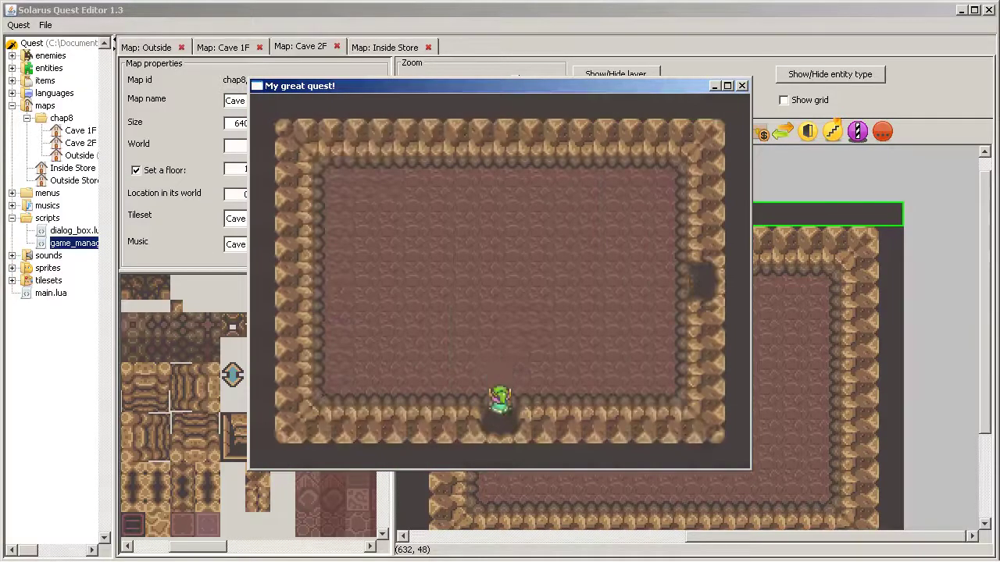
pyautogui.press('d')
pyautogui.press('space')
pyautogui.press('Right')
pyautogui.press('Up')
pyautogui.press('Up')
pyautogui.press('Right')
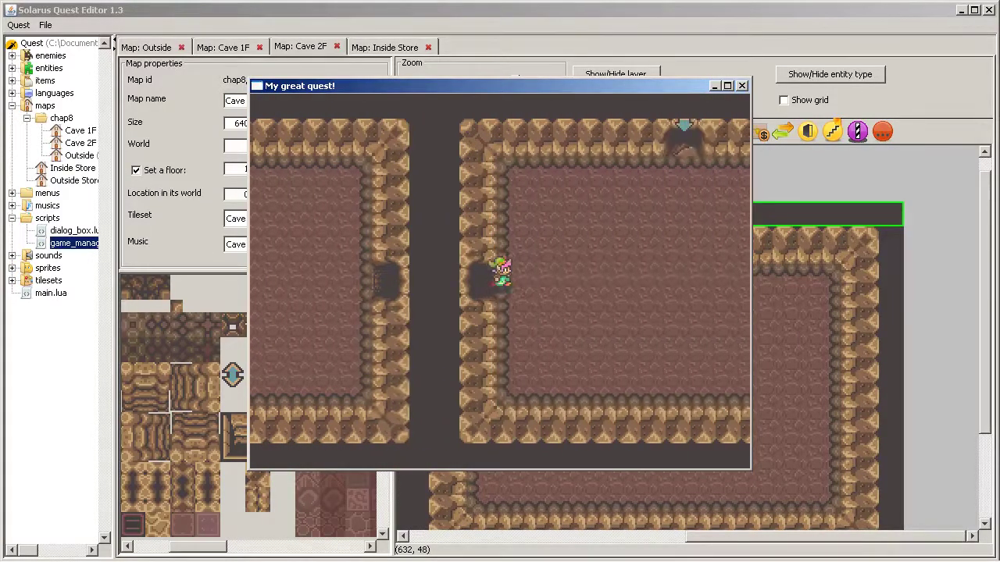
pyautogui.press('Up')
pyautogui.press('Right')
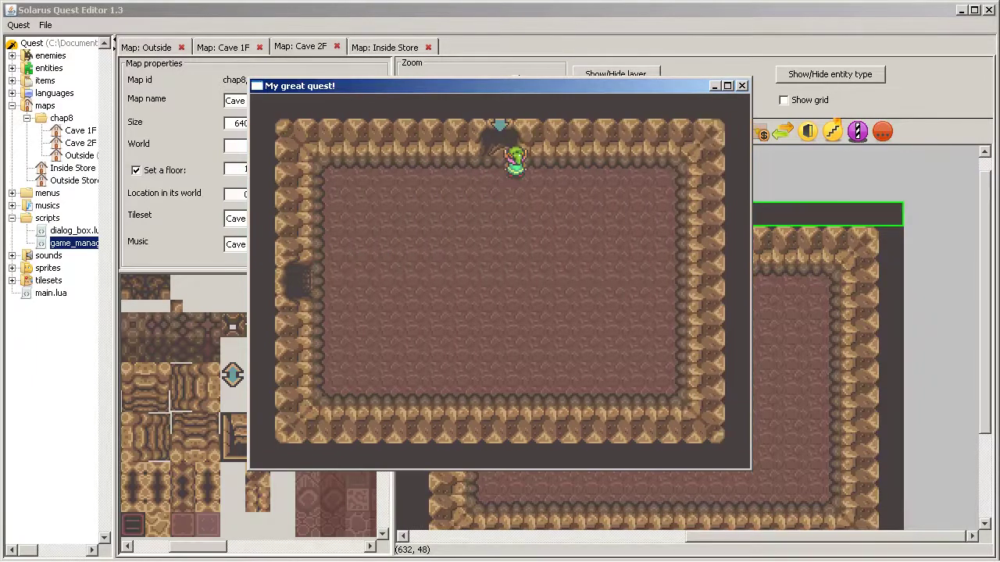
pyautogui.press('Down')
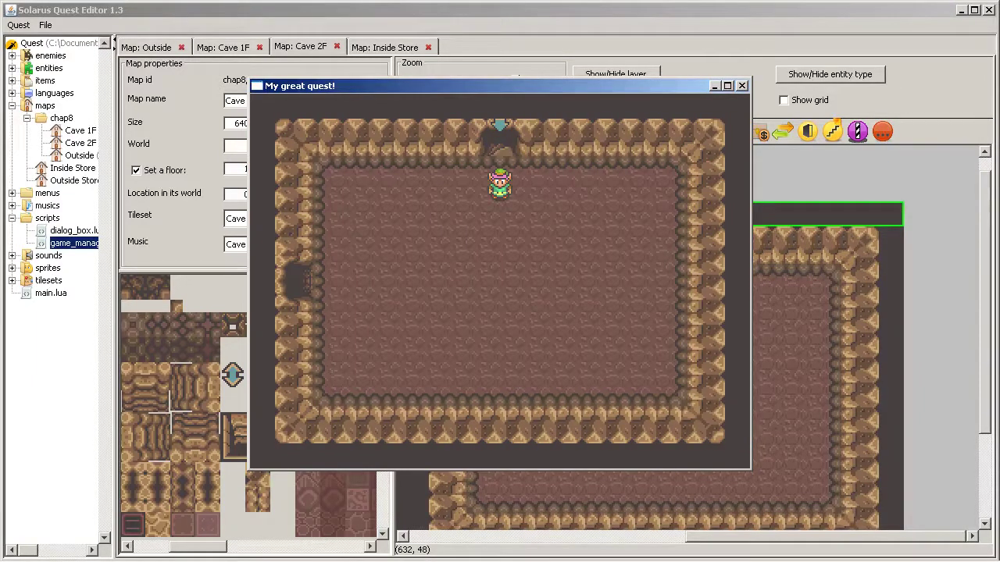
pyautogui.click(742, 86)
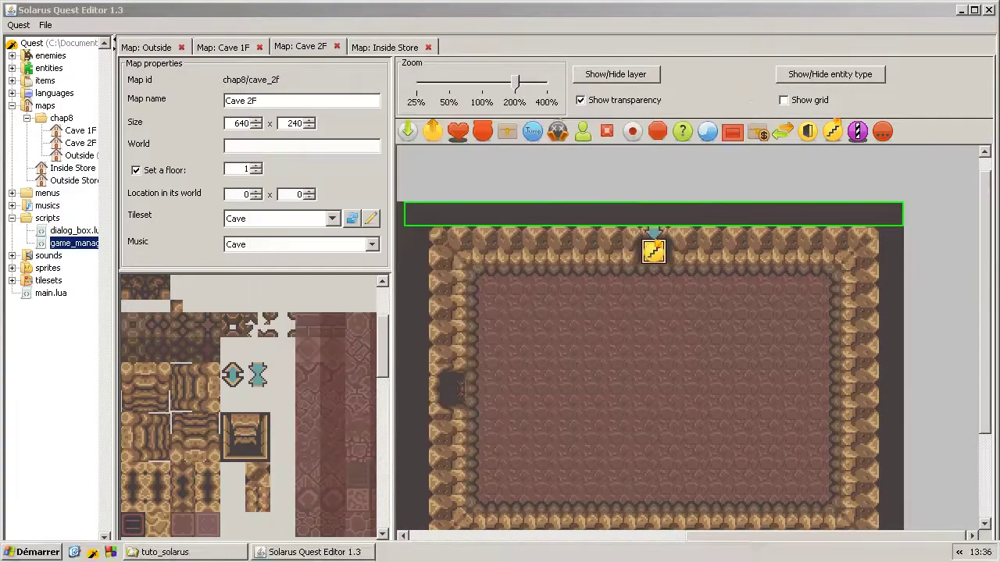
# - Run the quest again, walk the hero from Cave 2F's south entrance towards the east doorway, and close the game
pyautogui.click(491, 185)
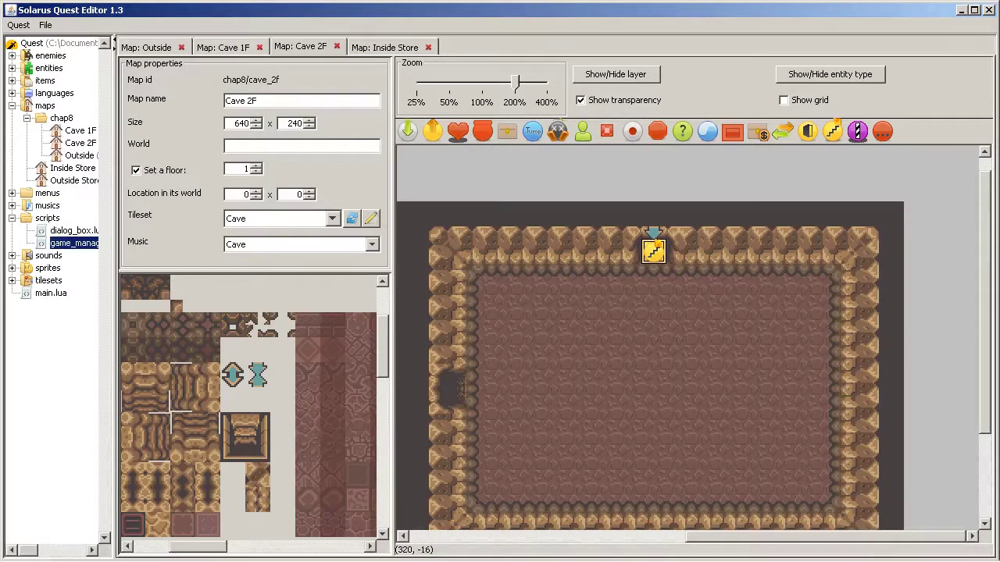
pyautogui.click(93, 552)
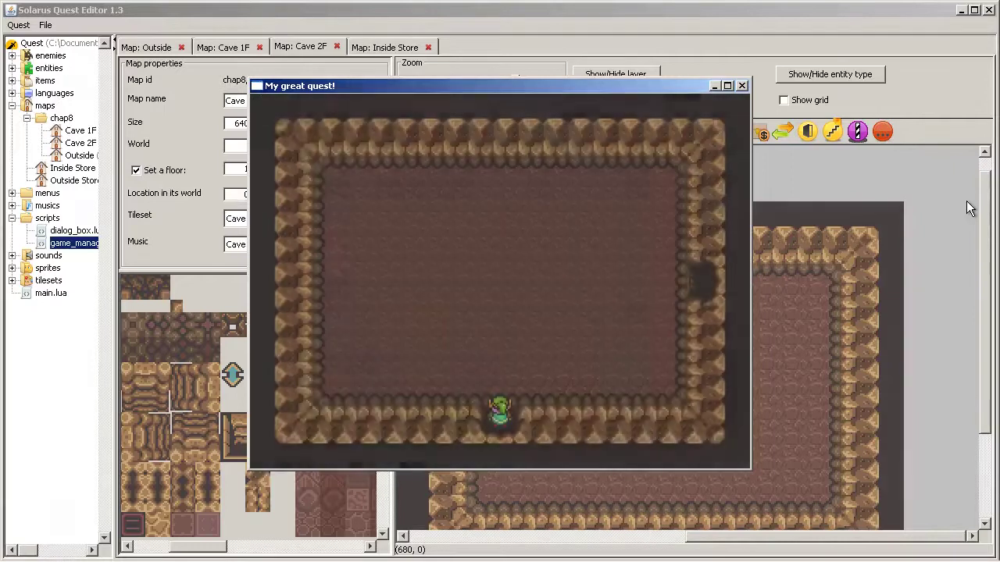
pyautogui.press('Up')
pyautogui.press('Right')
pyautogui.press('Up')
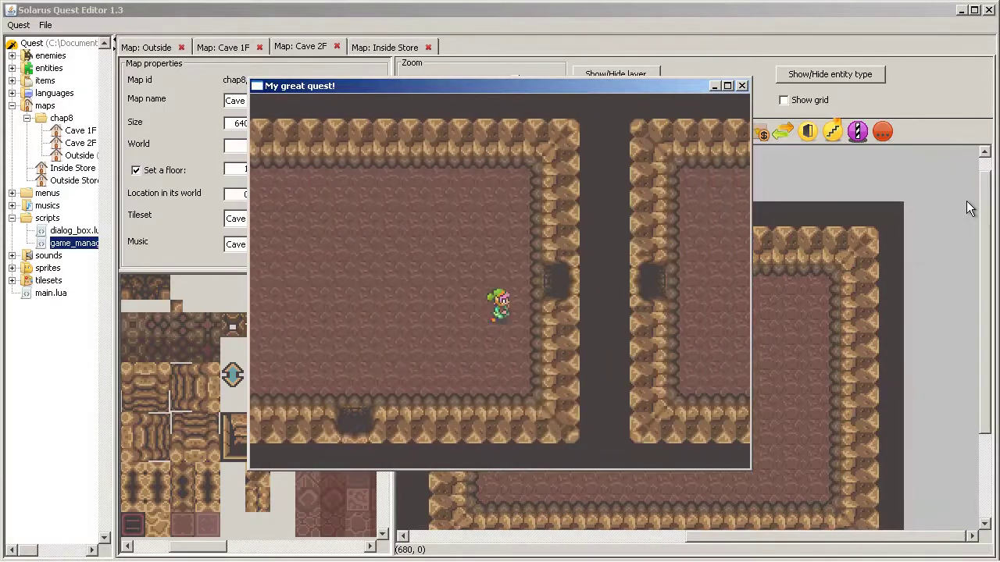
pyautogui.press('Left')
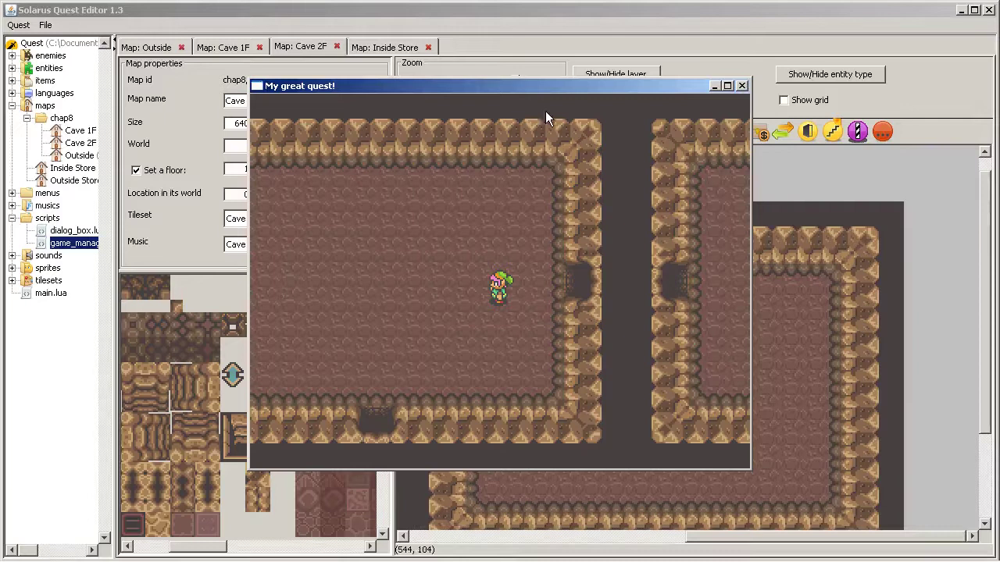
pyautogui.click(742, 85)
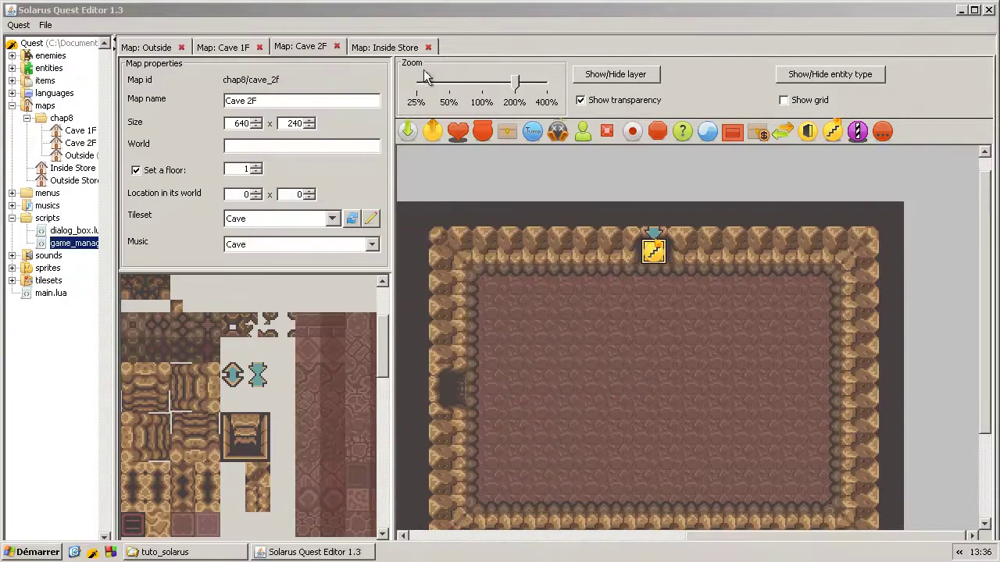
# - Set Cave 2F's world to chap8_cave
pyautogui.click(248, 143)
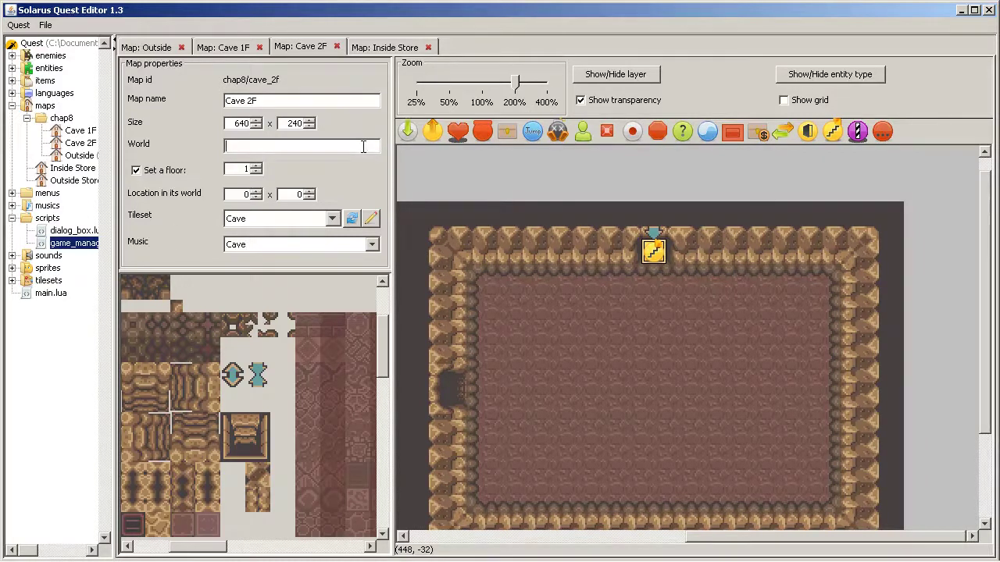
pyautogui.moveTo(599, 350); pyautogui.dragTo(765, 252, button='middle')
pyautogui.moveTo(831, 330); pyautogui.dragTo(684, 351, button='middle')
pyautogui.moveTo(626, 251); pyautogui.dragTo(613, 286, button='middle')
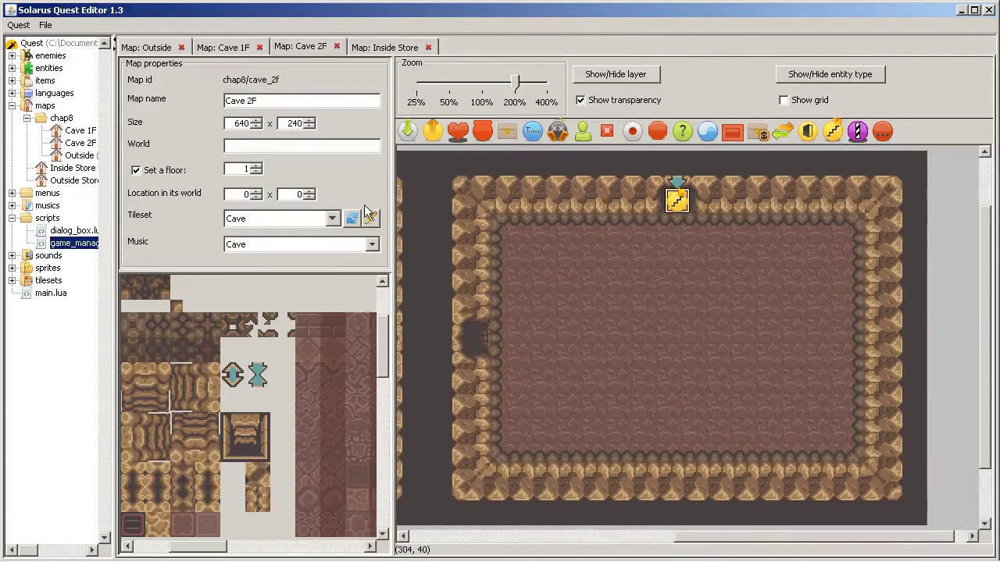
pyautogui.click(327, 146)
pyautogui.write('chap8_cave')
# - Give Cave 1F the same world name, chap8_cave, and save both cave maps
pyautogui.hotkey('ctrl', 'a')
pyautogui.hotkey('ctrl', 'c')
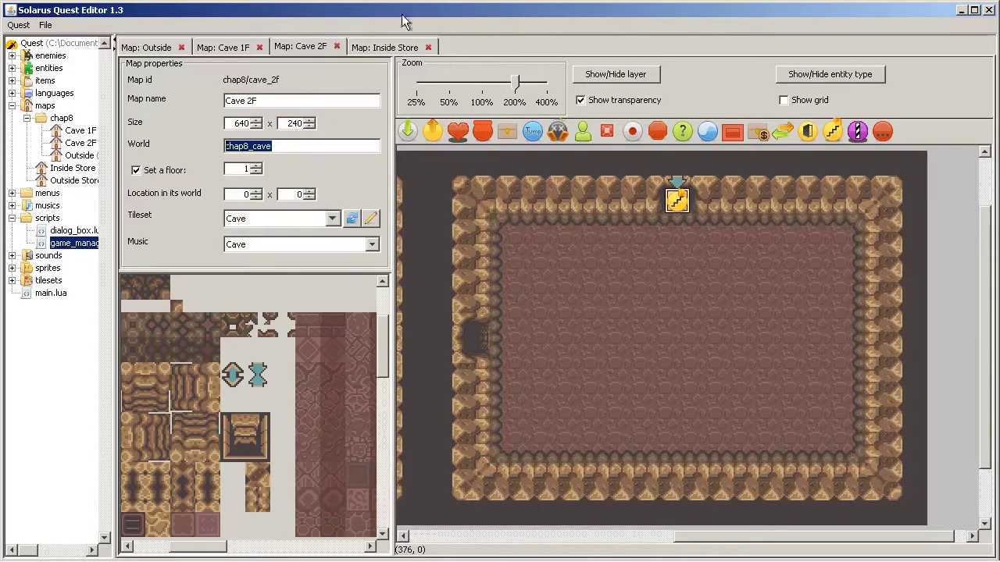
pyautogui.click(231, 48)
pyautogui.click(260, 146)
pyautogui.hotkey('ctrl', 'v')
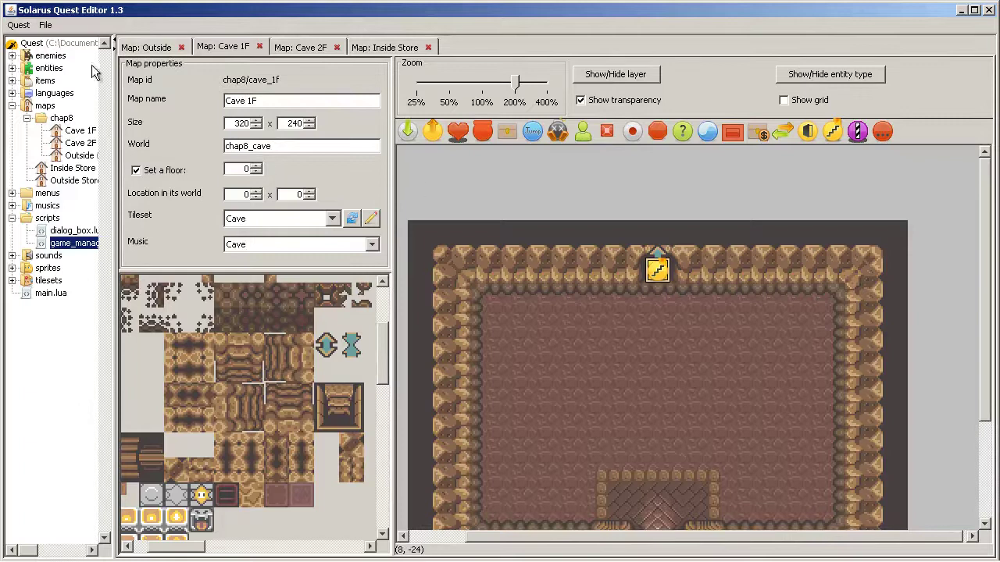
pyautogui.click(45, 24)
pyautogui.click(71, 97)
pyautogui.click(300, 48)
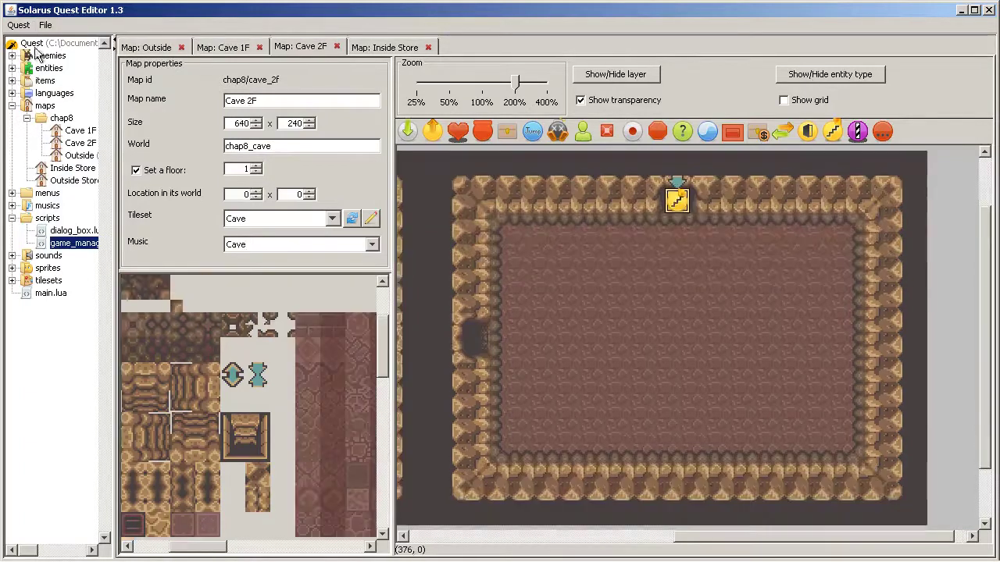
pyautogui.click(45, 24)
pyautogui.click(60, 91)
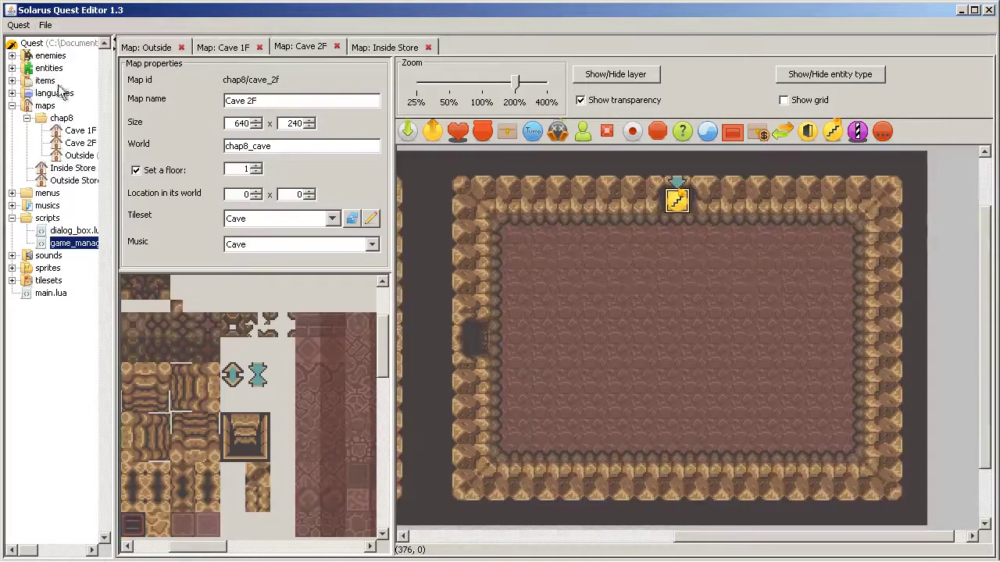
pyautogui.click(239, 45)
pyautogui.click(322, 46)
pyautogui.click(234, 46)
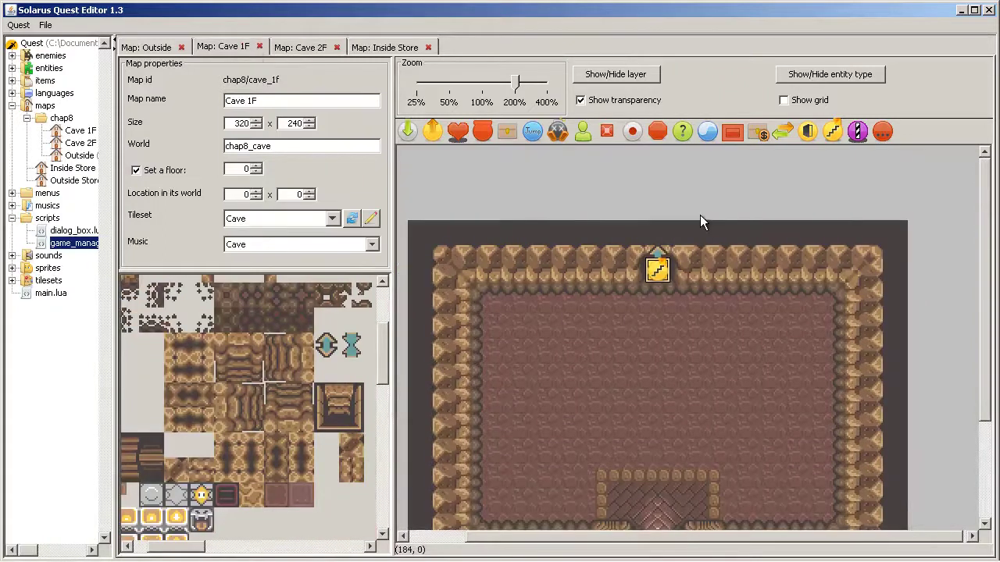
# - Run the quest and walk the hero from Cave 2F's south entrance through the east doorway to the spiral stairs in the east room
pyautogui.moveTo(187, 561)
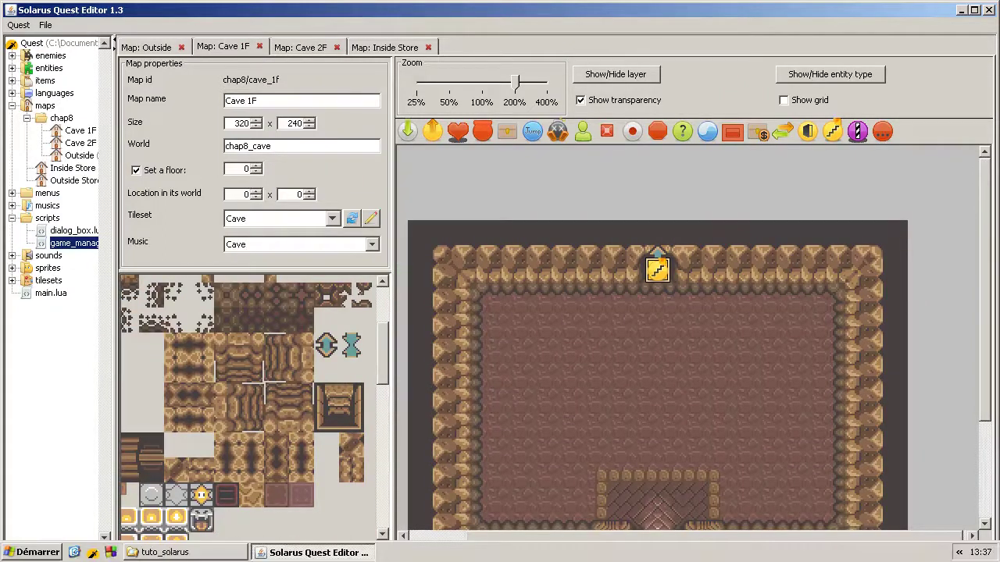
pyautogui.click(92, 553)
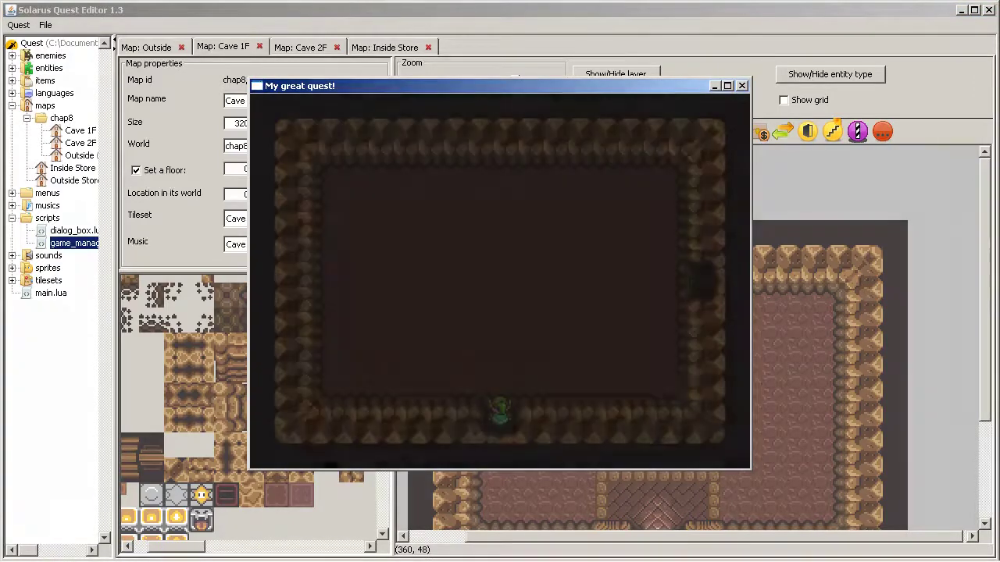
pyautogui.press('Up')
pyautogui.press('Right')
pyautogui.press('Left')
pyautogui.press('Right')
pyautogui.press('Right')
pyautogui.press('Up')
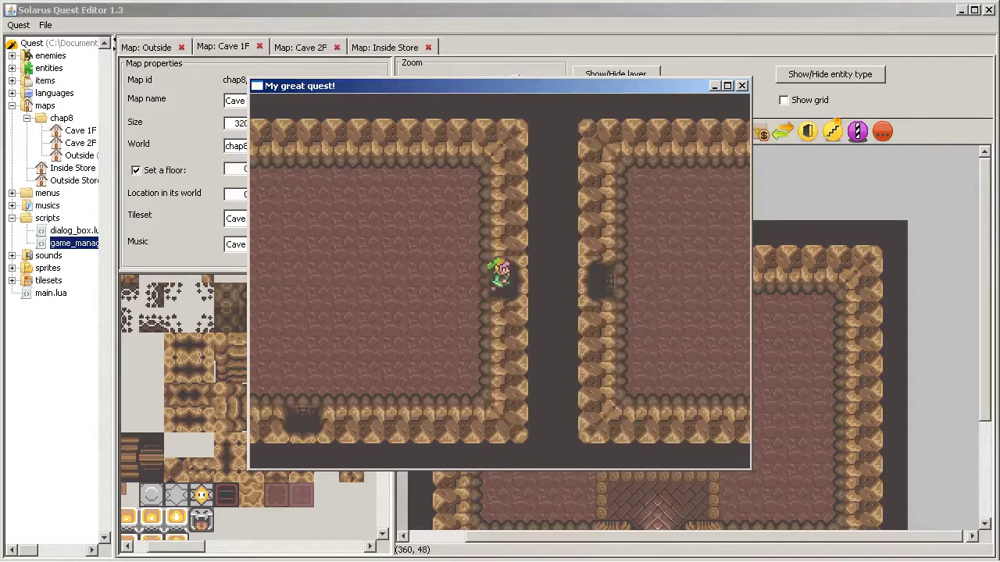
pyautogui.press('Up')
pyautogui.press('Up')
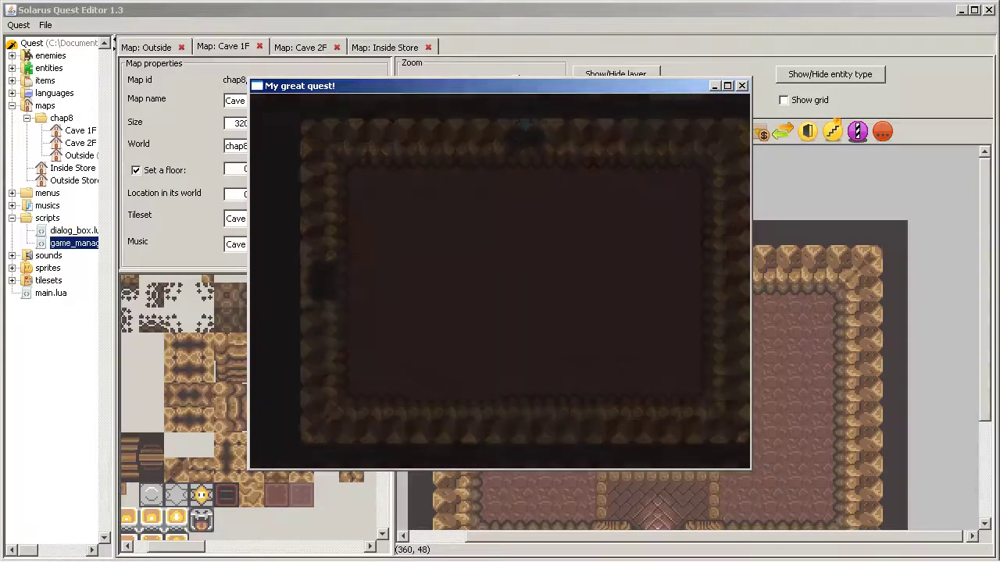
# - Bring the hero off the spiral stairs into Cave 1F's room and close the game
pyautogui.press('Down')
pyautogui.press('d')
pyautogui.press('space')
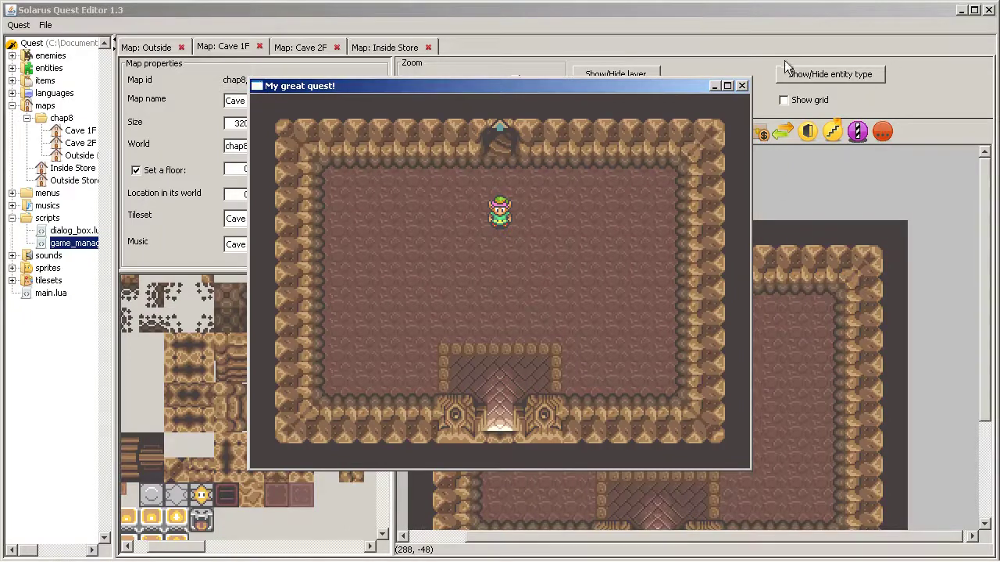
pyautogui.click(742, 86)
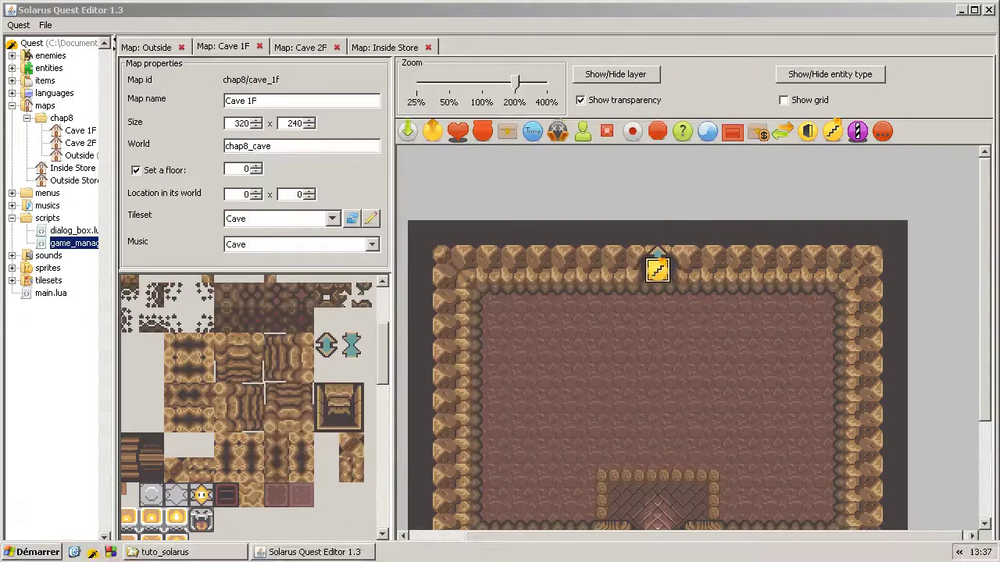
# - Run the quest again to check the hero's starting place, walk towards Cave 2F's east doorway, and close the game
pyautogui.click(93, 553)
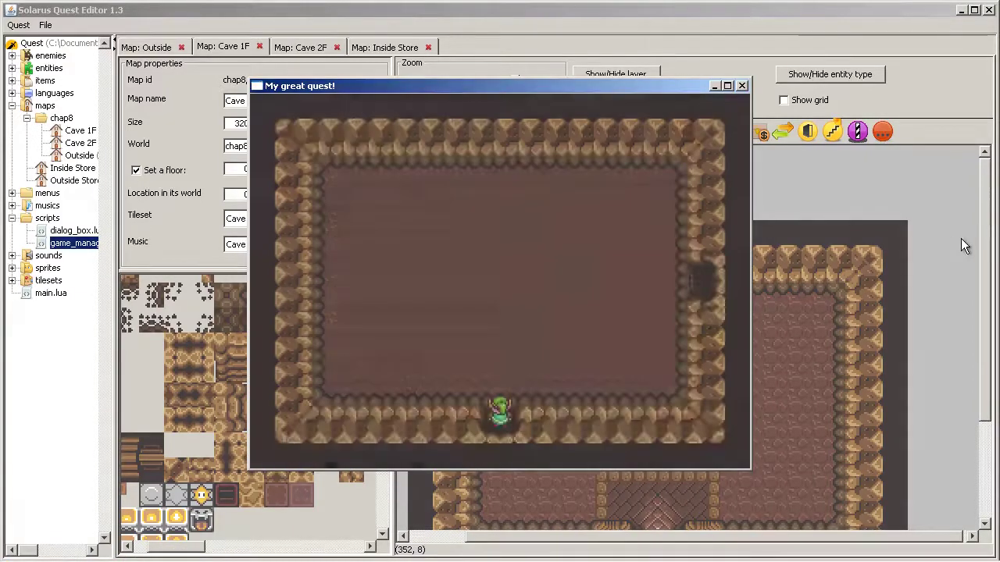
pyautogui.press('Up')
pyautogui.press('Right')
pyautogui.press('Up')
pyautogui.press('Right')
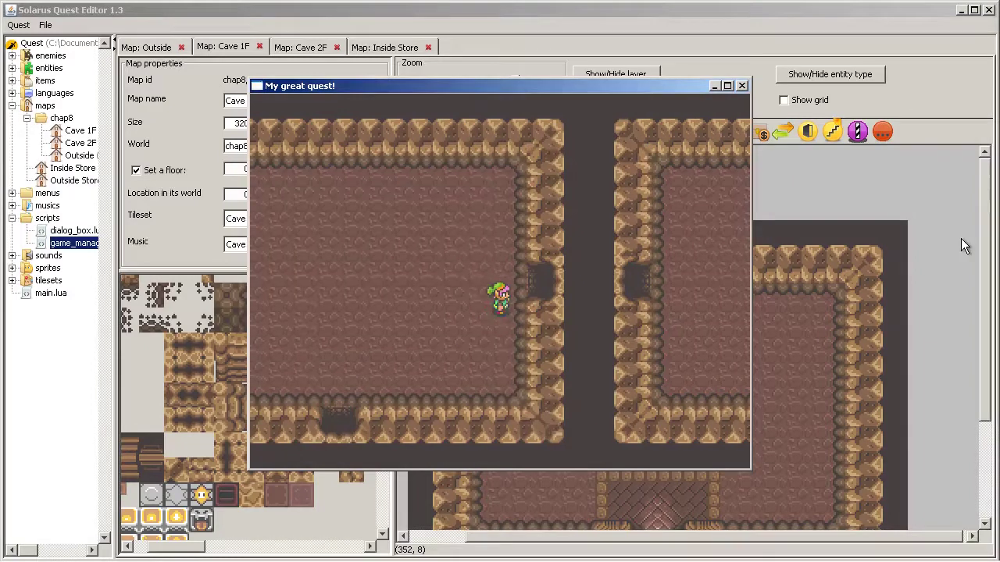
pyautogui.click(742, 85)
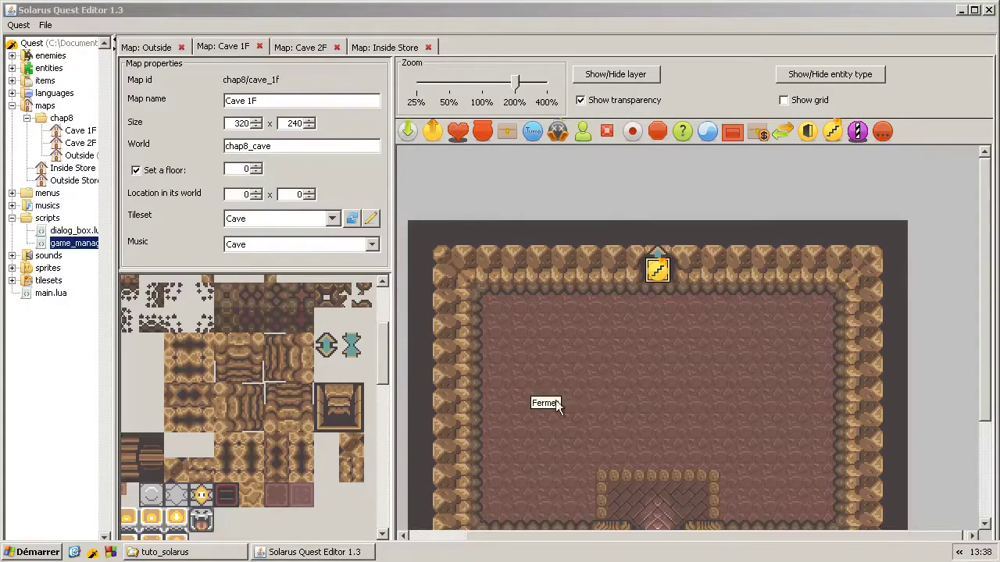
# - On Cave 2F, draw a black hole tile about 88 x 160 over the eastern part of the east room's floor
pyautogui.scroll(-3, 628, 344)
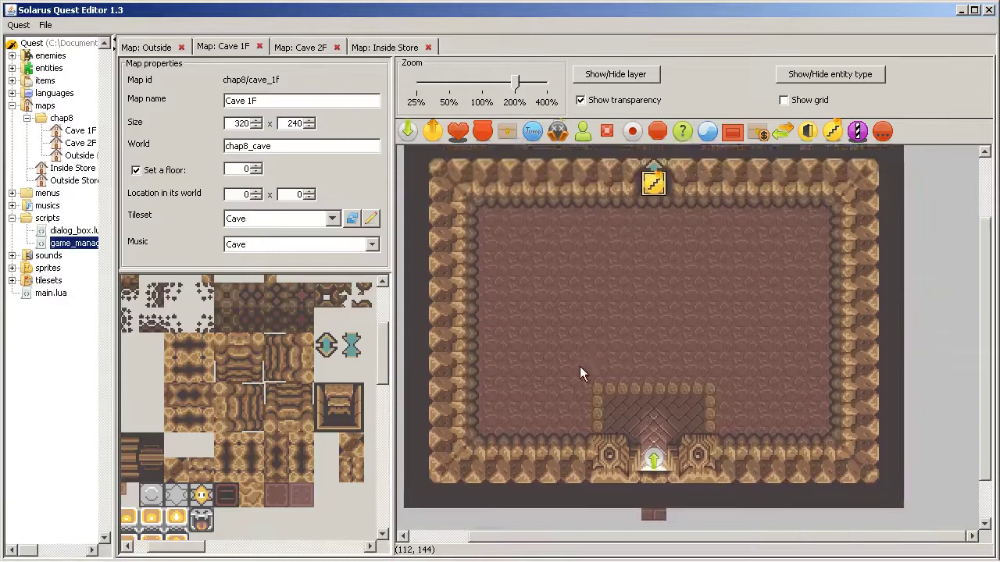
pyautogui.moveTo(576, 374); pyautogui.dragTo(585, 387, button='middle')
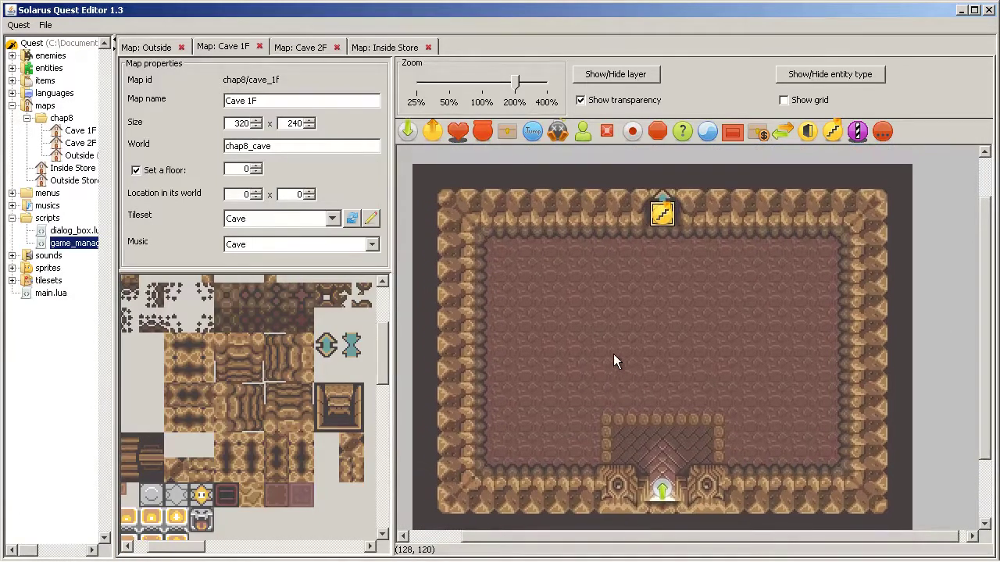
pyautogui.moveTo(655, 342); pyautogui.dragTo(668, 327, button='middle')
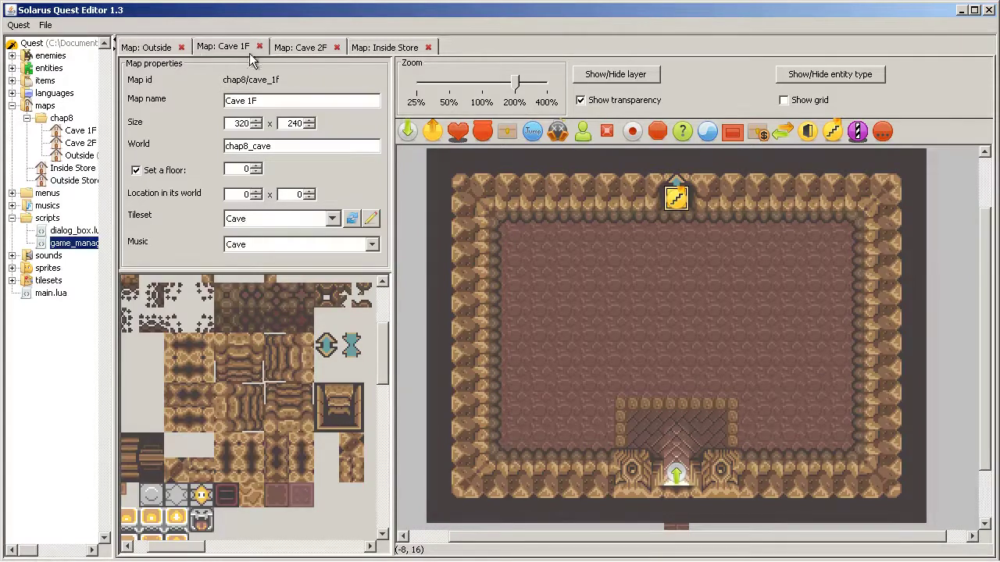
pyautogui.click(302, 47)
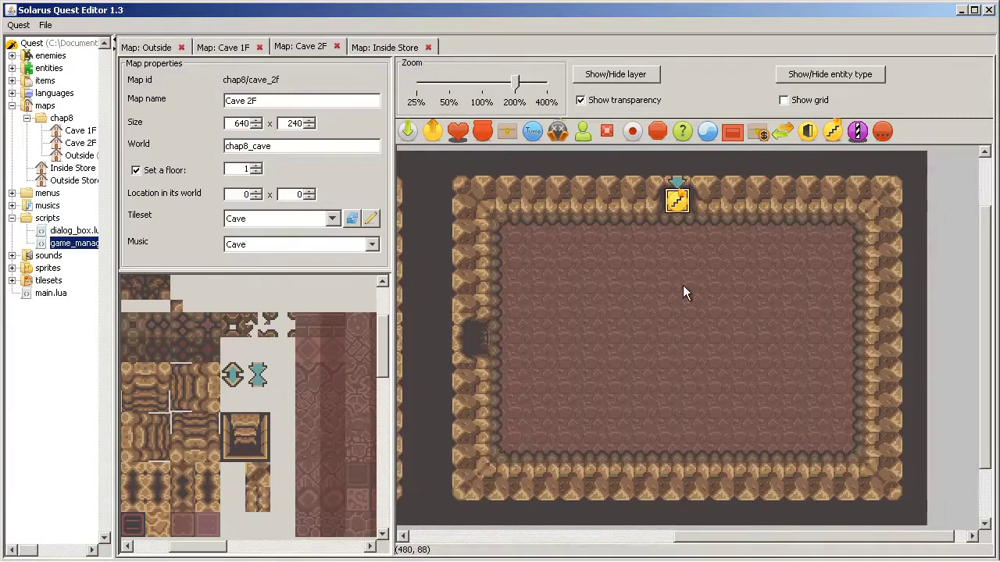
pyautogui.scroll(-6, 310, 347)
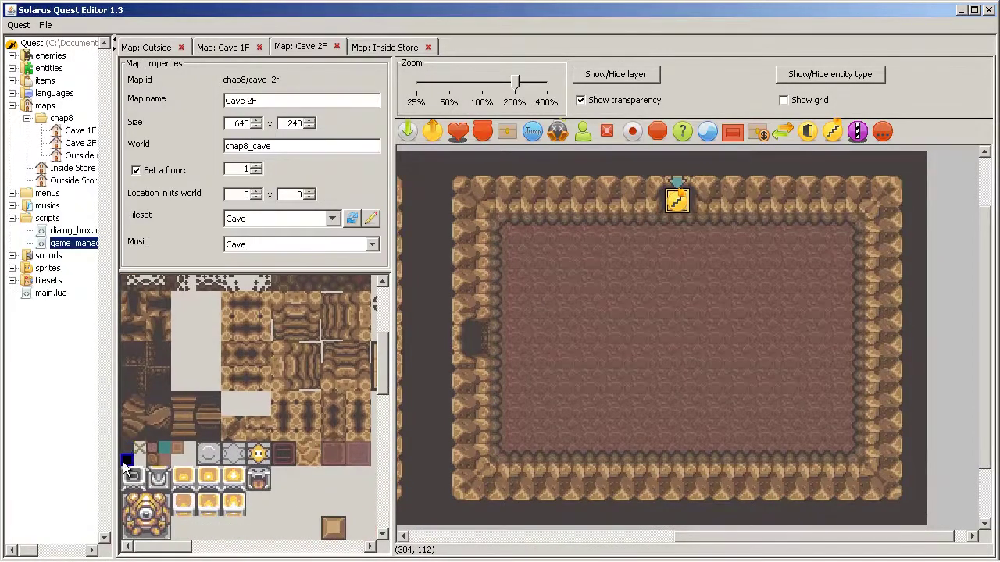
pyautogui.click(130, 460)
pyautogui.moveTo(735, 221); pyautogui.dragTo(864, 462)
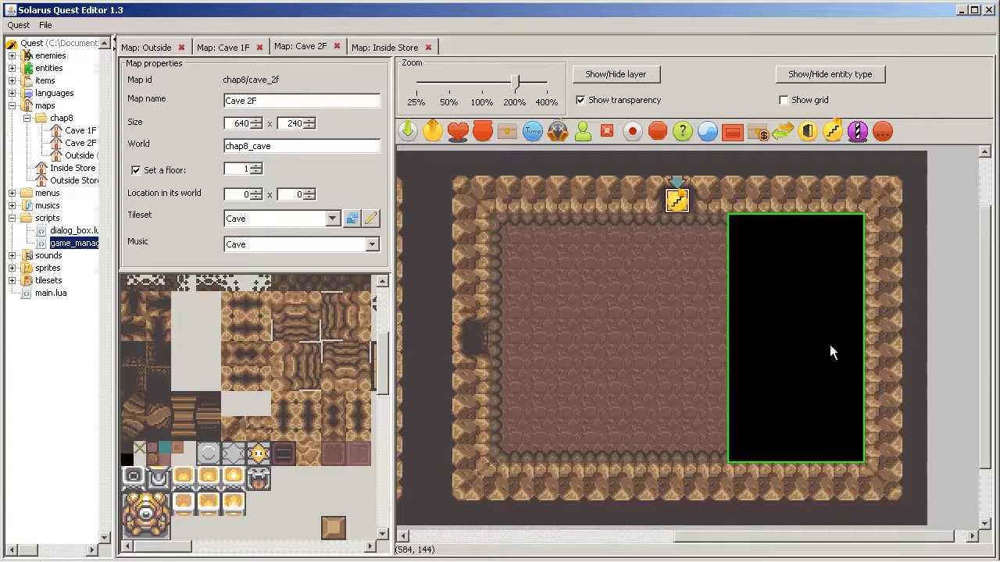
# - Narrow the black hole tile by one size increment, shift it horizontally, and stretch it eastward to meet the east wall
pyautogui.doubleClick(820, 290)
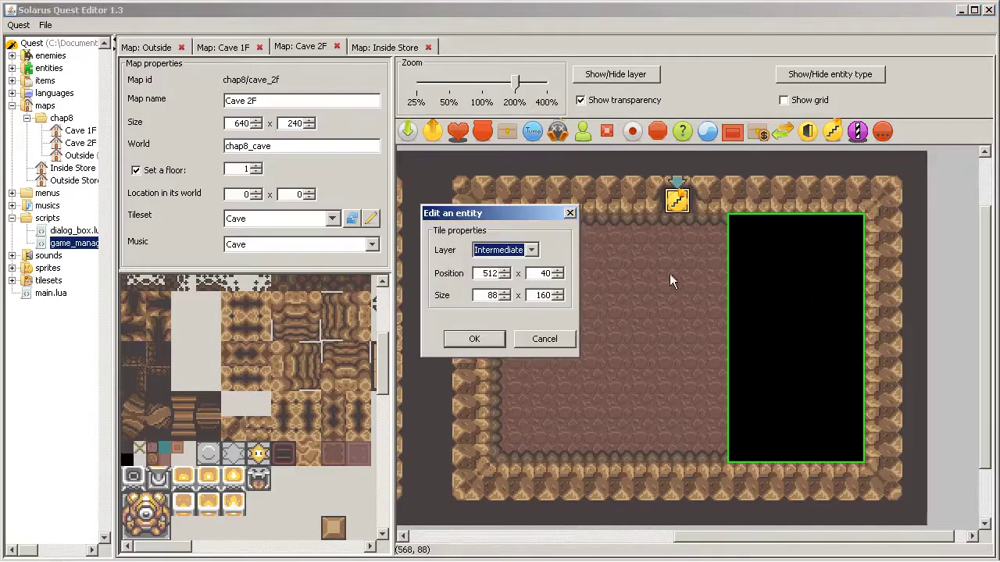
pyautogui.click(504, 298)
pyautogui.click(474, 338)
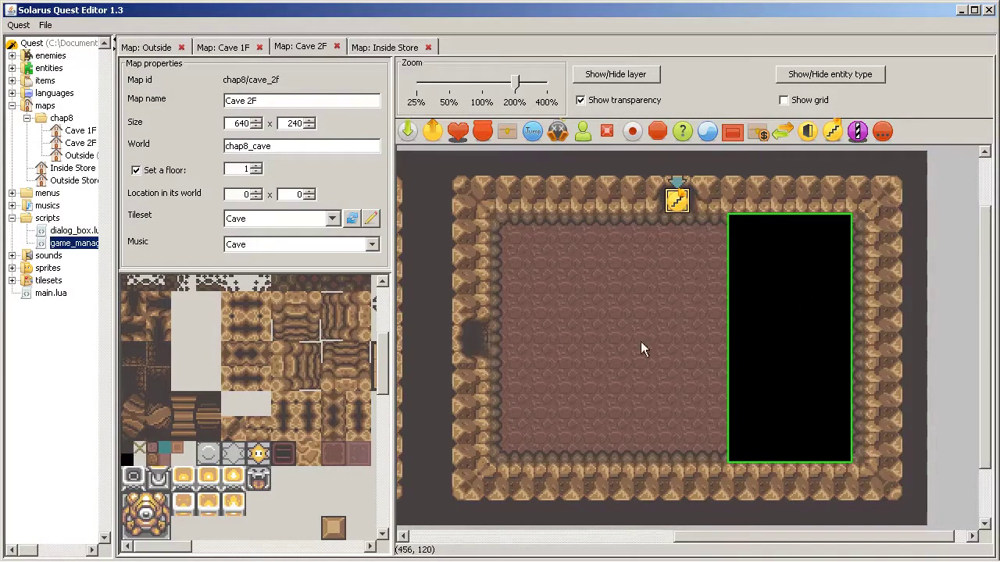
pyautogui.moveTo(805, 350); pyautogui.dragTo(817, 350)
pyautogui.moveTo(916, 334); pyautogui.dragTo(707, 318, button='middle')
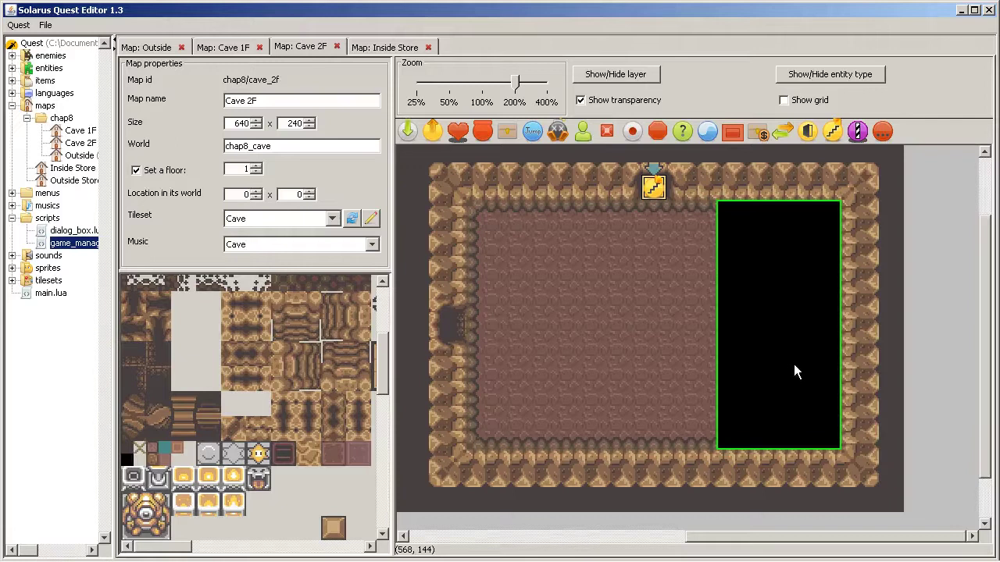
pyautogui.moveTo(793, 365); pyautogui.dragTo(788, 392)
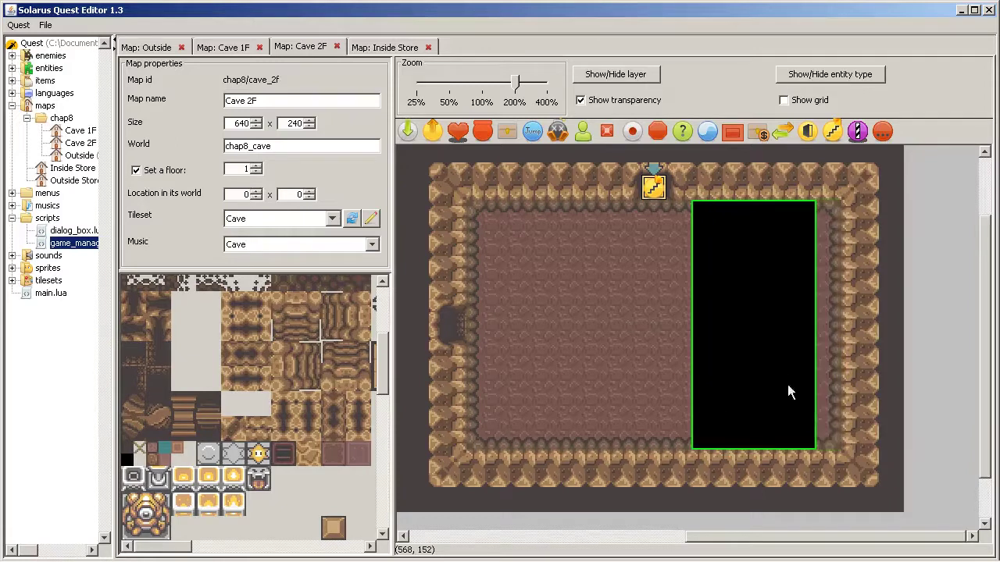
pyautogui.click(829, 441)
pyautogui.click(920, 335)
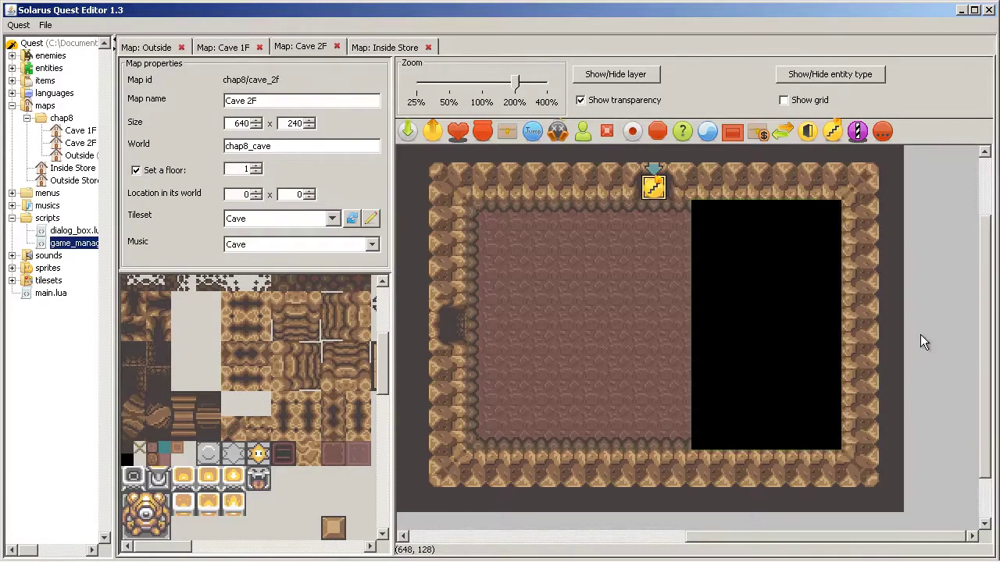
# - Lay a vertical hole-border tile along the full west edge of the black hole
pyautogui.scroll(3, 306, 413)
pyautogui.moveTo(300, 386); pyautogui.dragTo(137, 342, button='middle')
pyautogui.click(232, 340)
pyautogui.moveTo(703, 213); pyautogui.dragTo(679, 448)
# - Lay a horizontal border tile along the black hole's north edge and place the matching corner tile at its northeast corner
pyautogui.keyDown('shift'); pyautogui.hscroll(-3, 351, 419); pyautogui.keyUp('shift')
pyautogui.keyDown('shift'); pyautogui.hscroll(-3, 343, 418); pyautogui.keyUp('shift')
pyautogui.click(154, 345)
pyautogui.click(184, 335)
pyautogui.click(702, 213)
pyautogui.moveTo(703, 214); pyautogui.dragTo(815, 213)
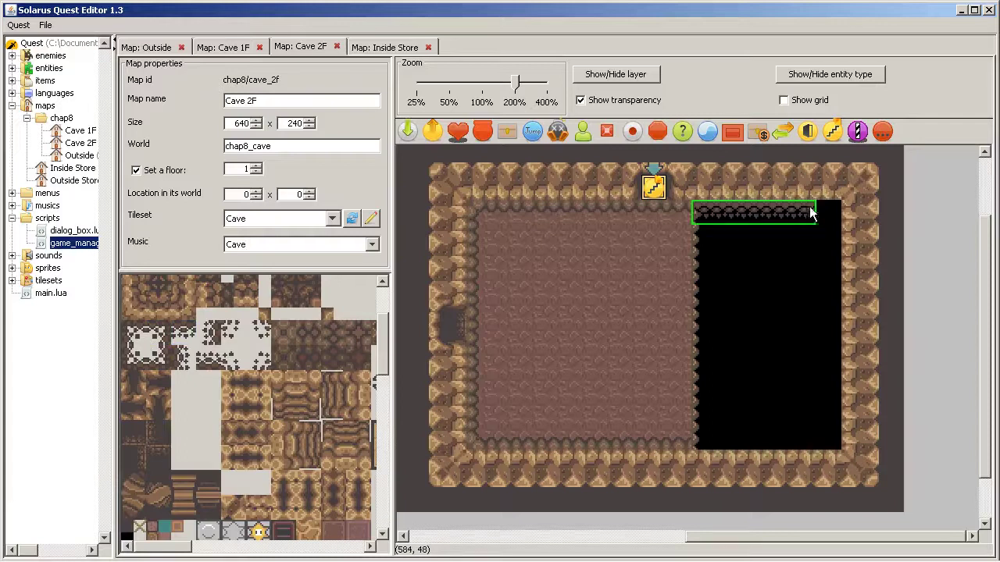
pyautogui.click(153, 335)
pyautogui.click(828, 213)
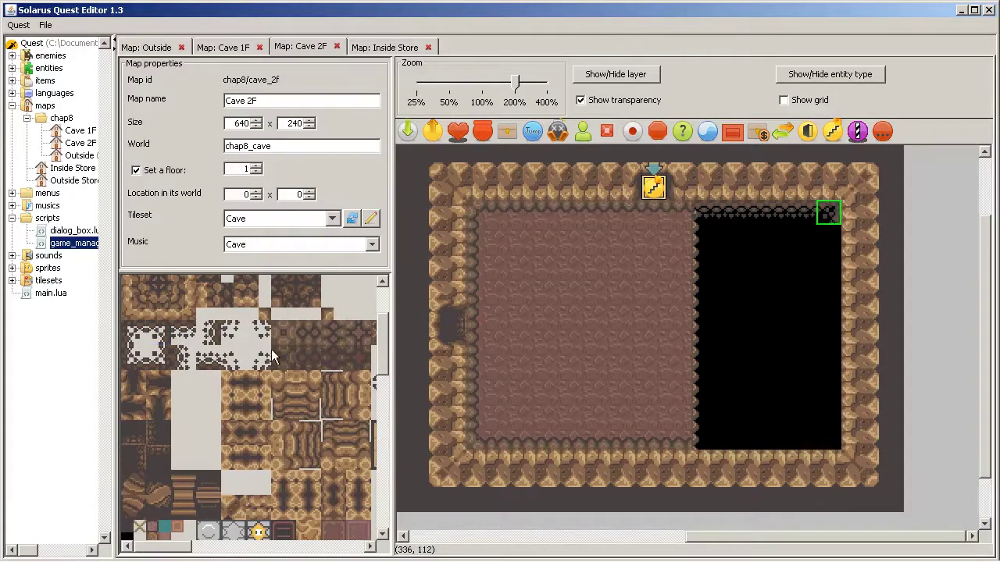
# - Lay border tiles along the black hole's east and south edges and close the outline with a southeast corner tile
pyautogui.click(208, 334)
pyautogui.moveTo(829, 244); pyautogui.dragTo(828, 422)
pyautogui.click(215, 359)
pyautogui.moveTo(700, 439); pyautogui.dragTo(802, 443)
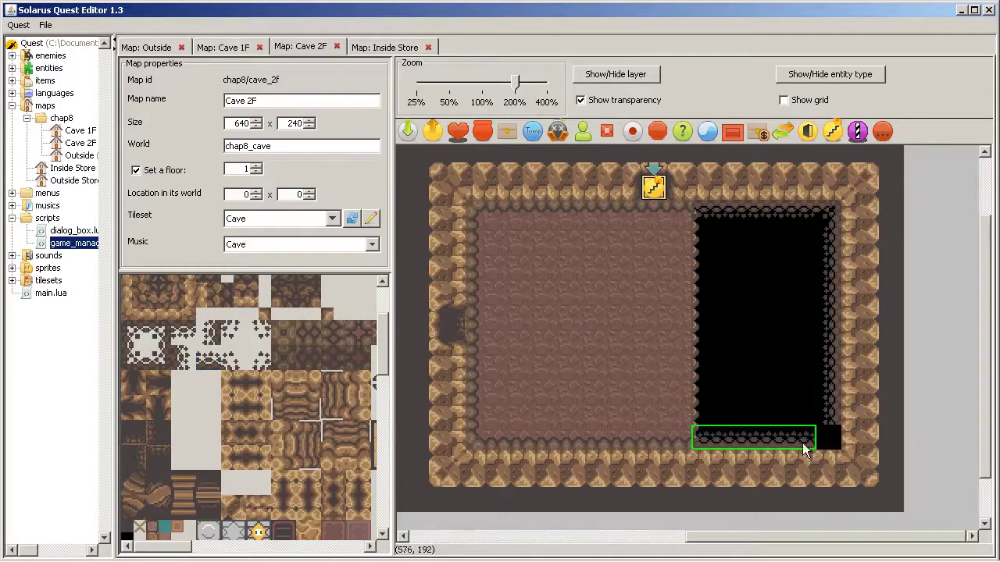
pyautogui.click(155, 361)
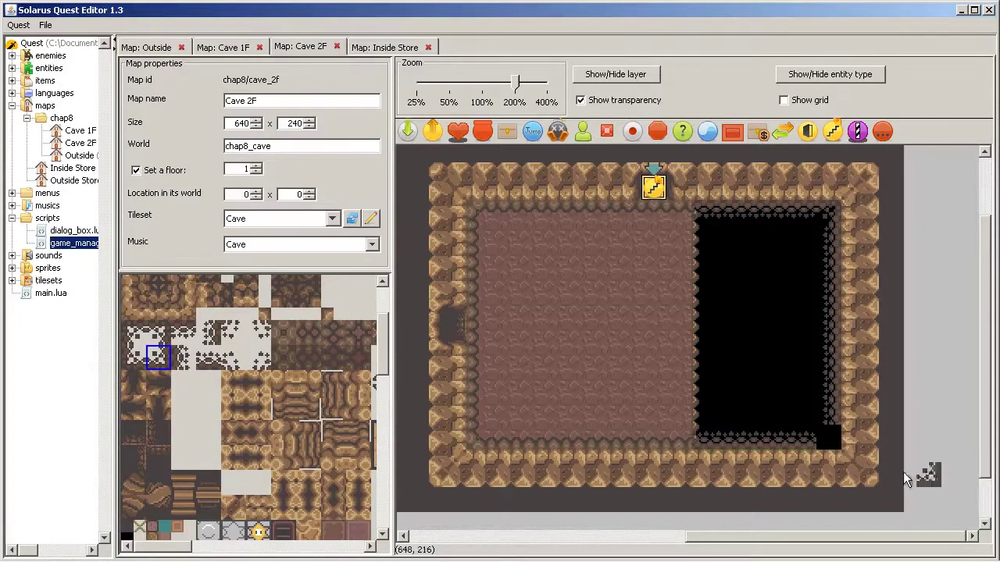
pyautogui.click(826, 436)
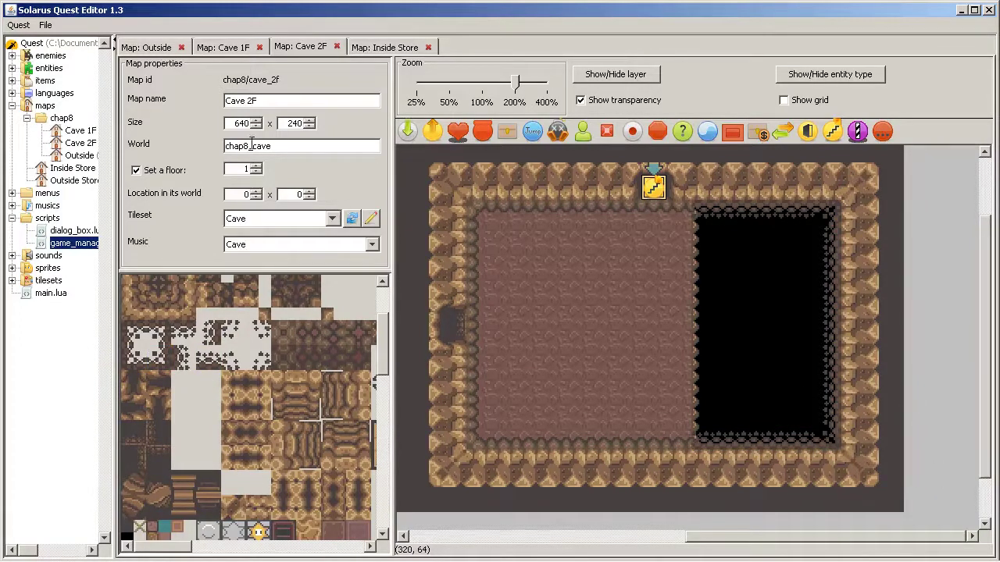
# - Set Cave 2F's tileset to Dungeon (blue) and look over the restyled room
pyautogui.click(297, 224)
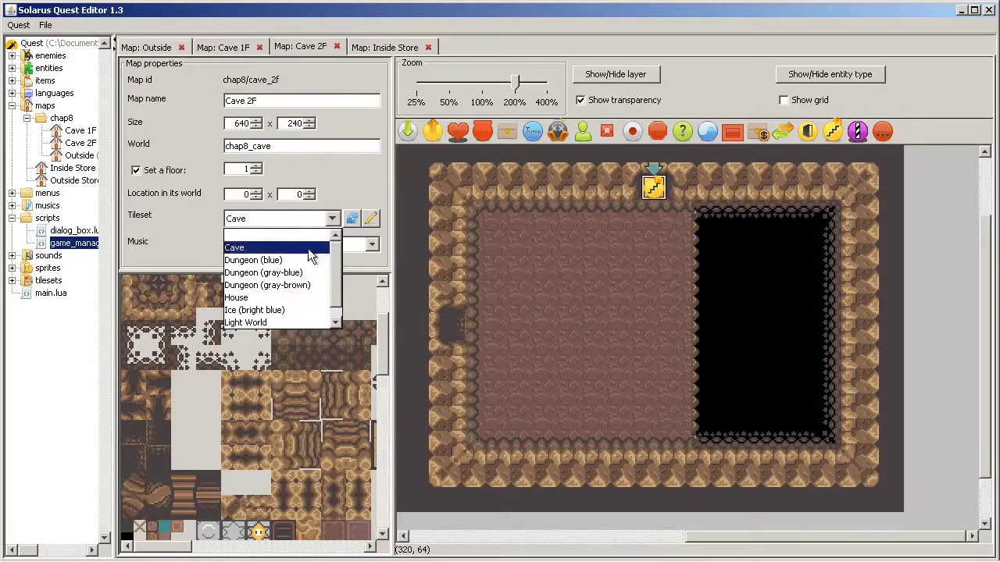
pyautogui.click(292, 259)
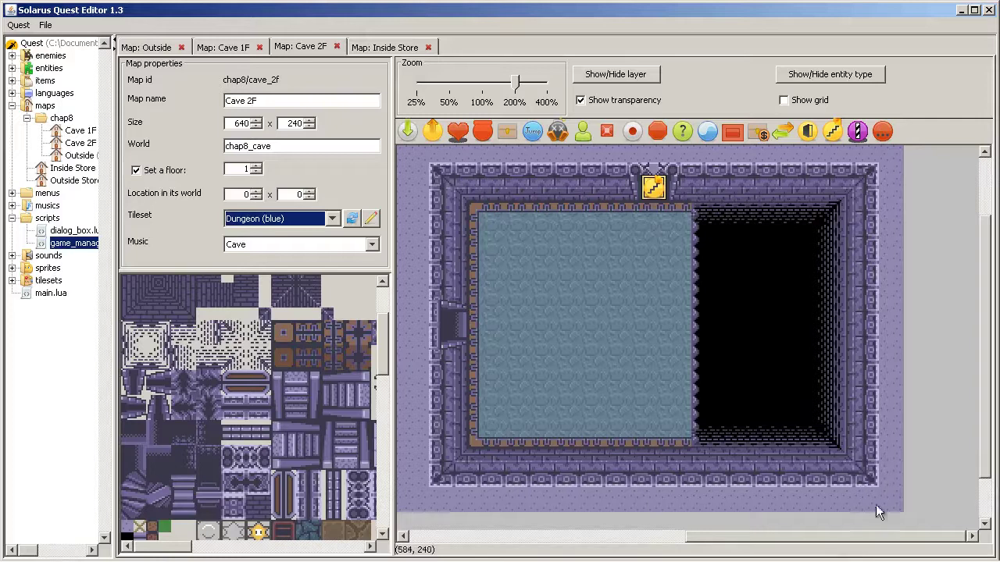
pyautogui.moveTo(472, 413); pyautogui.dragTo(654, 374, button='middle')
pyautogui.keyDown('shift'); pyautogui.hscroll(5, 655, 374); pyautogui.keyUp('shift')
pyautogui.scroll(2, 825, 381)
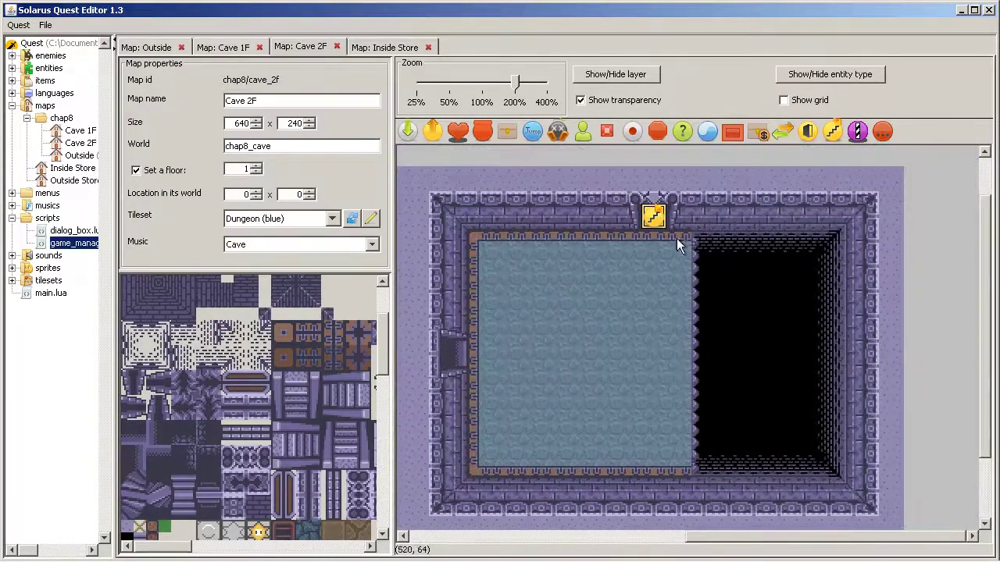
# - Set Cave 1F's tileset to Dungeon (blue) and its music to Dungeon (light world)
pyautogui.click(218, 49)
pyautogui.click(287, 218)
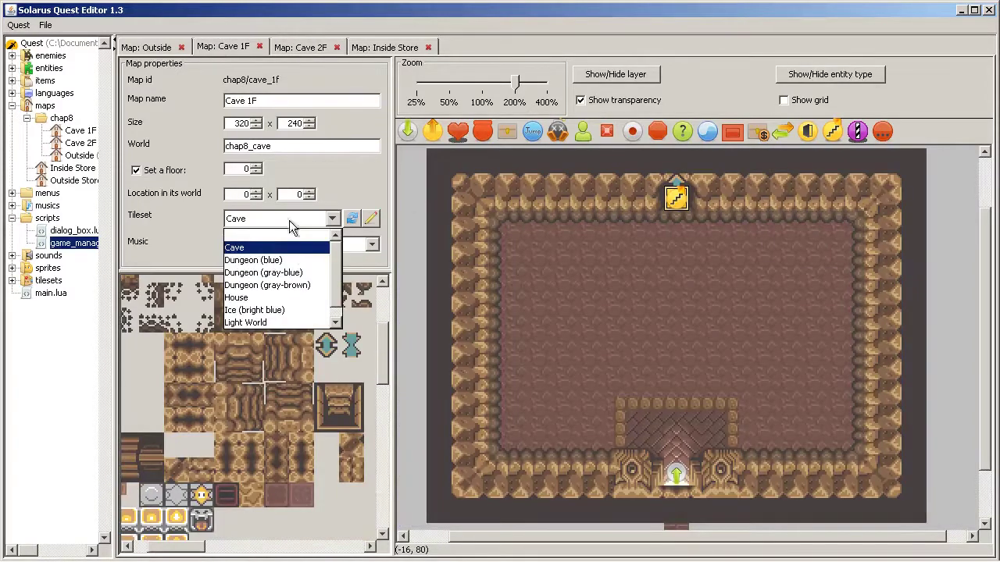
pyautogui.click(294, 259)
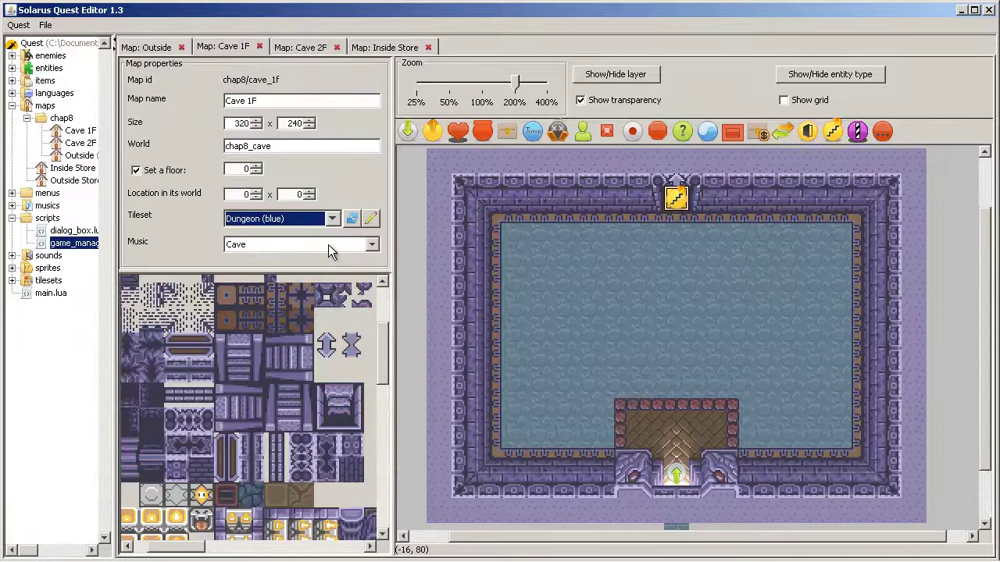
pyautogui.click(328, 244)
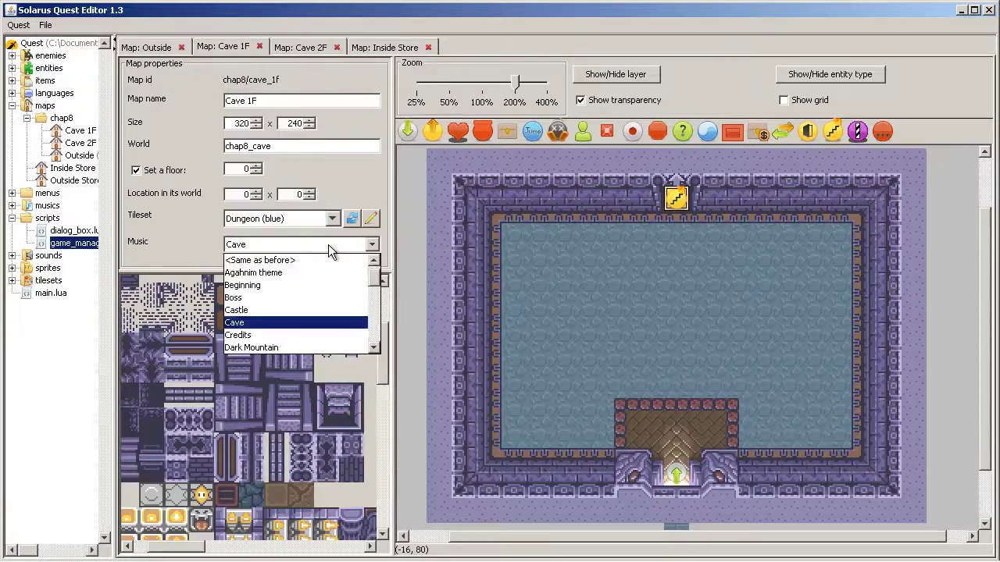
pyautogui.scroll(-2, 309, 288)
pyautogui.click(312, 309)
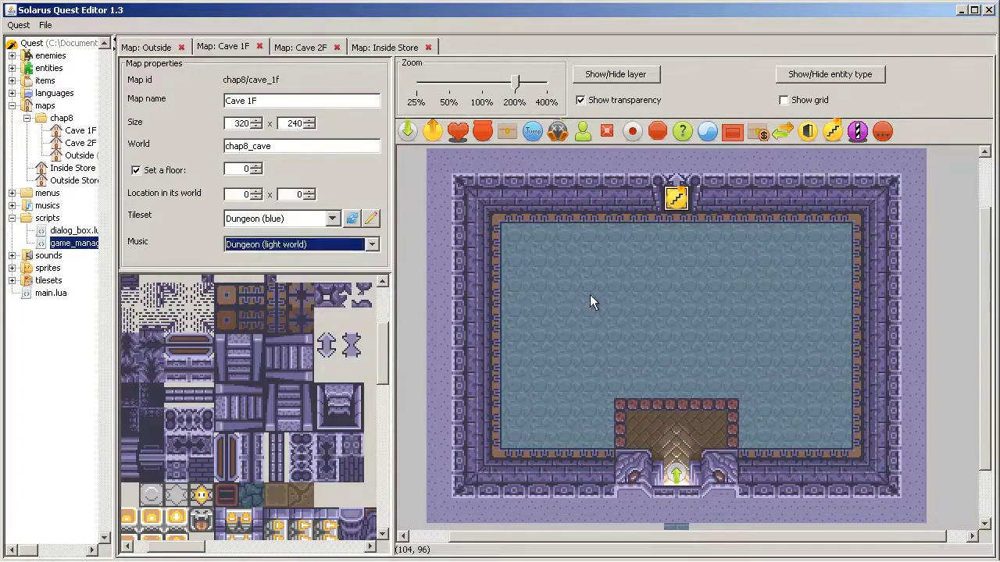
# - Set Cave 2F's music to Dungeon (light world) and leave nothing selected on the map
pyautogui.click(300, 47)
pyautogui.click(304, 245)
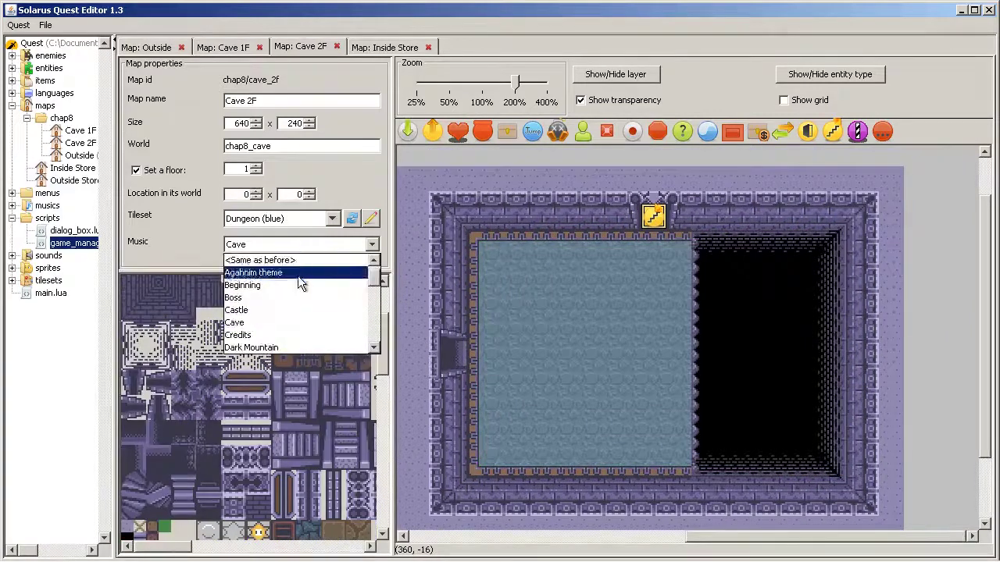
pyautogui.scroll(-2, 300, 285)
pyautogui.click(301, 298)
pyautogui.click(567, 303)
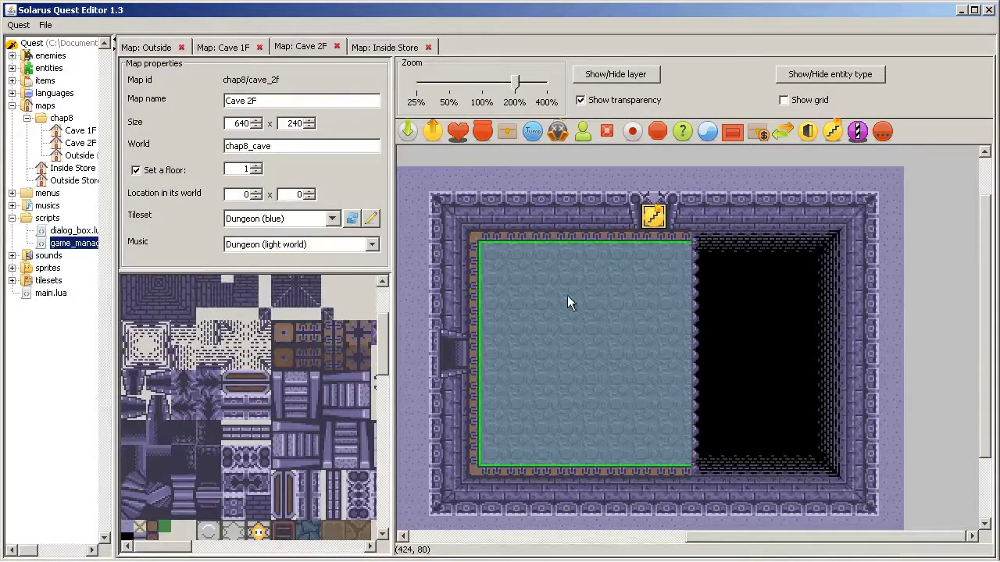
pyautogui.click(949, 273)
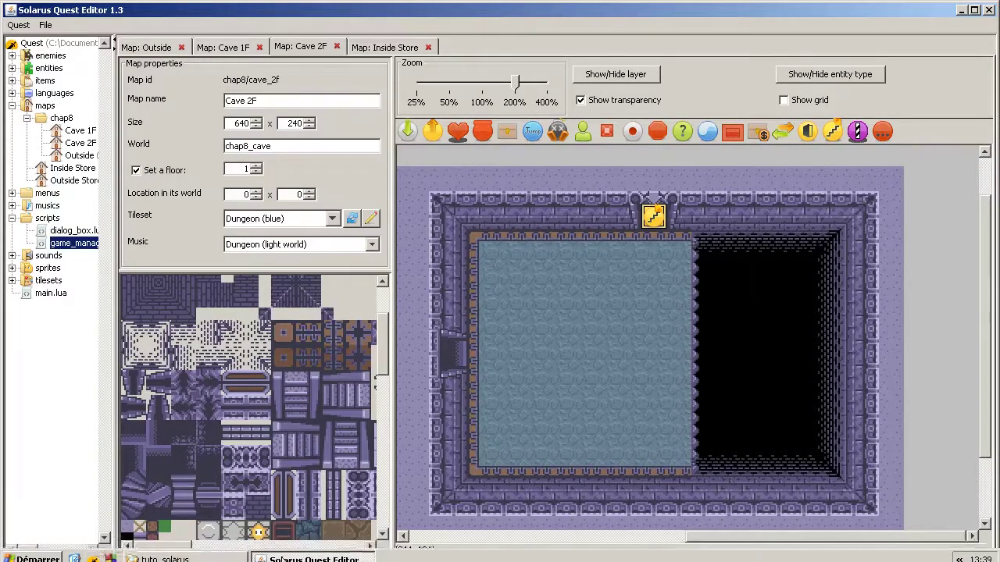
# - Run the quest, walk the hero through both restyled Cave 2F rooms beside the hole, and close the game
pyautogui.click(110, 553)
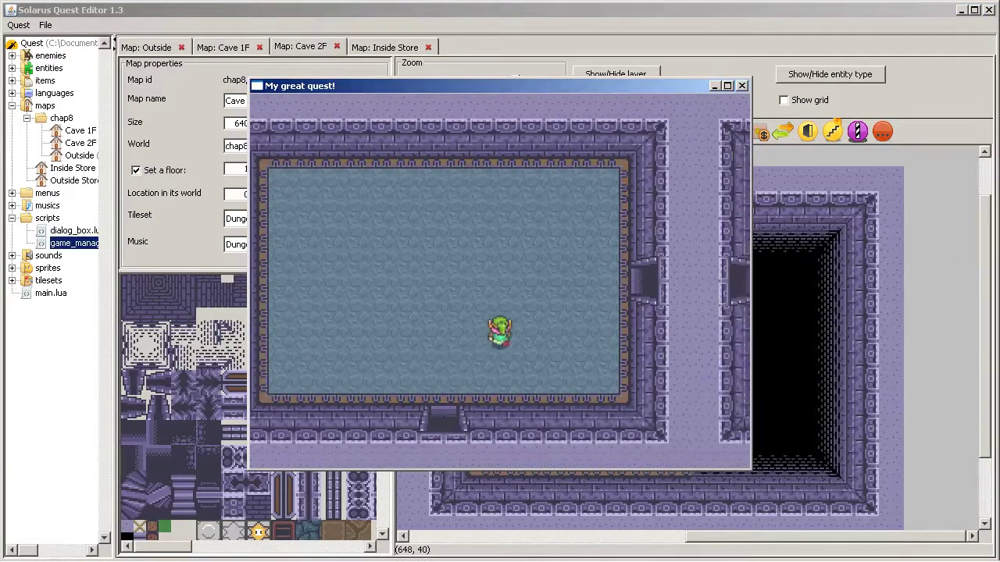
pyautogui.press('Right')
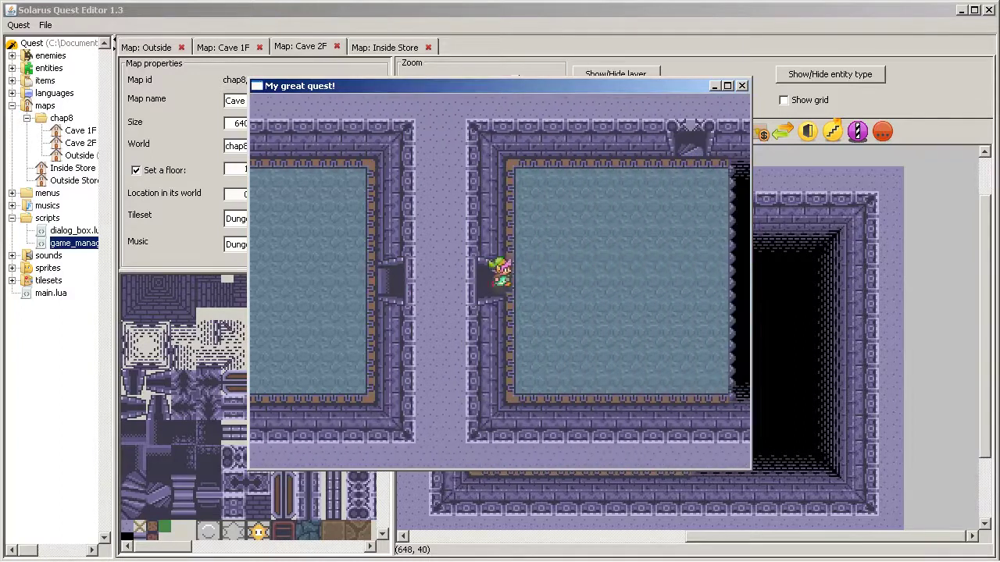
pyautogui.press('Right')
pyautogui.press('Down')
pyautogui.press('Up')
pyautogui.press('Left')
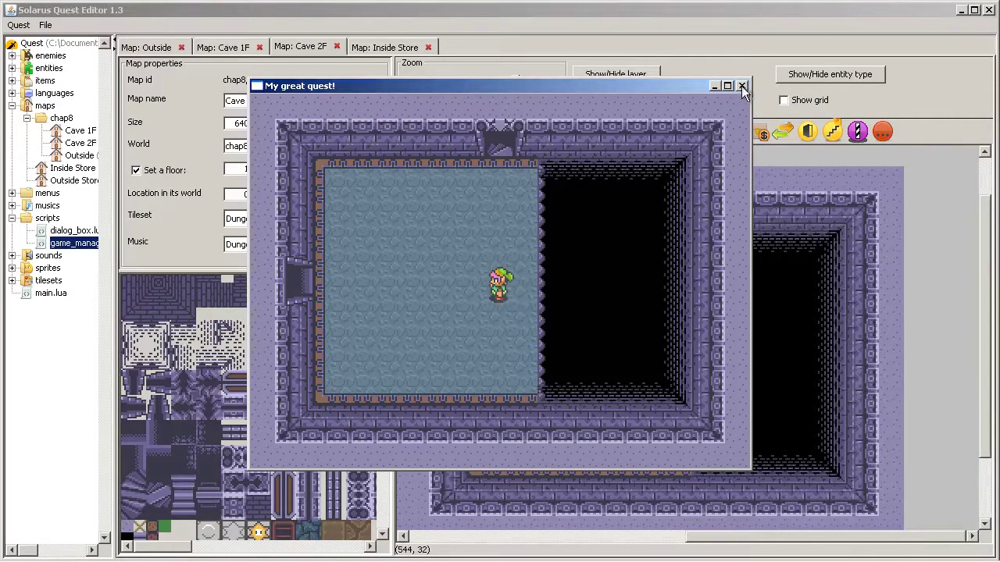
pyautogui.click(742, 86)
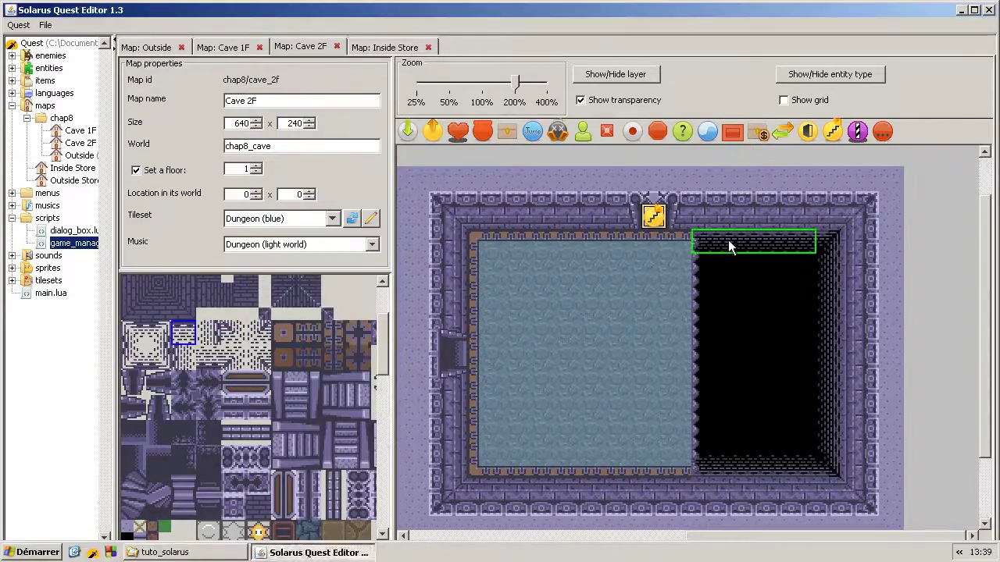
# - Bring the border tile along the black hole's west edge to the front in Cave 2F
pyautogui.click(700, 286)
pyautogui.rightClick(700, 288)
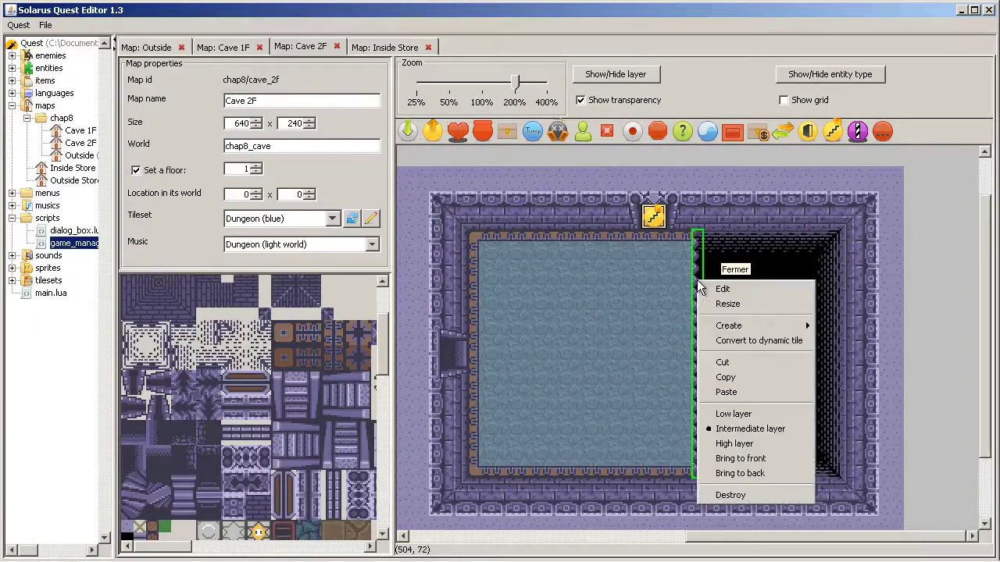
pyautogui.click(738, 459)
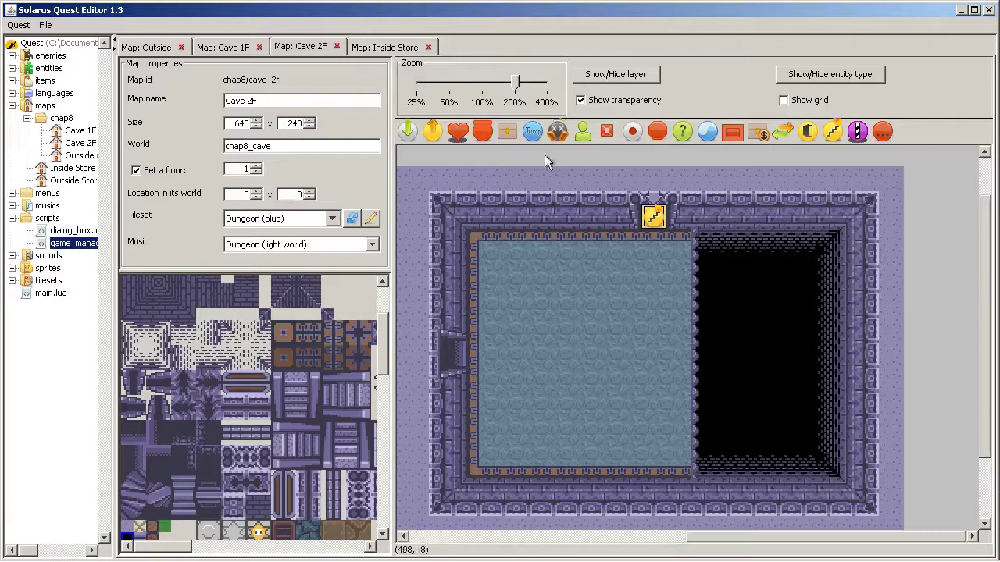
# - Place a teletransporter in Cave 2F and size it to 96 x 160 at position 504 x 40 so it covers the whole hole
pyautogui.click(432, 131)
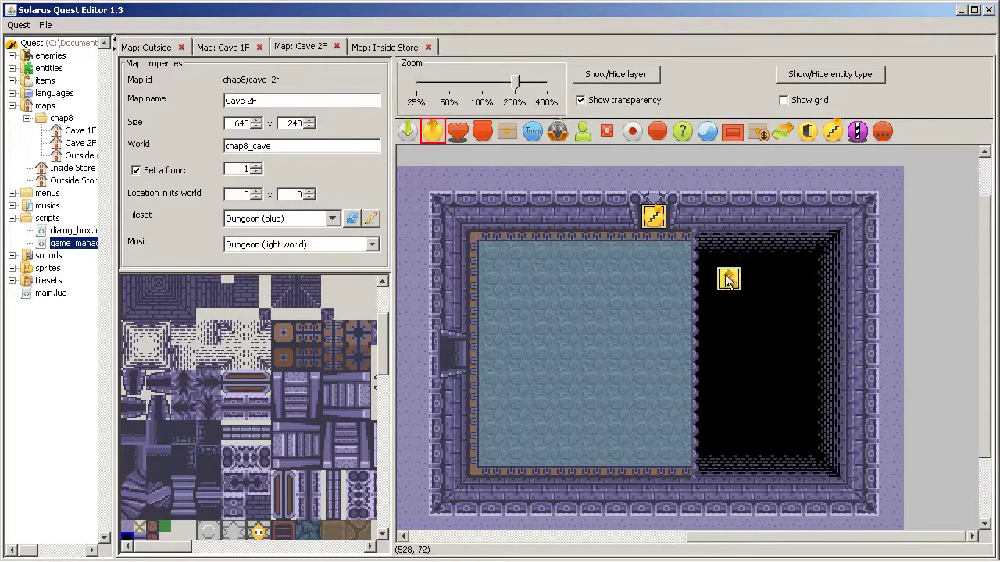
pyautogui.click(706, 243)
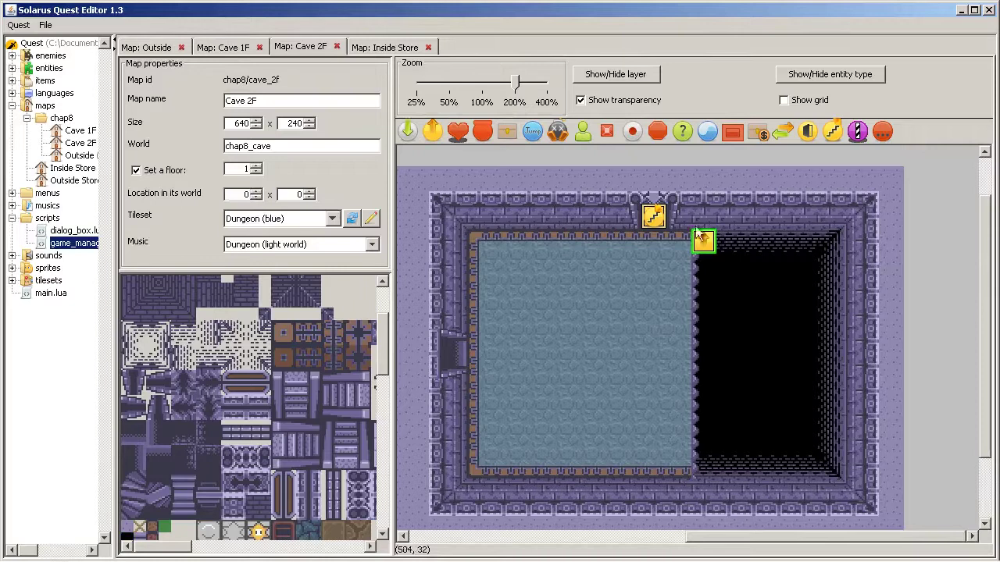
pyautogui.rightClick(697, 236)
pyautogui.click(712, 257)
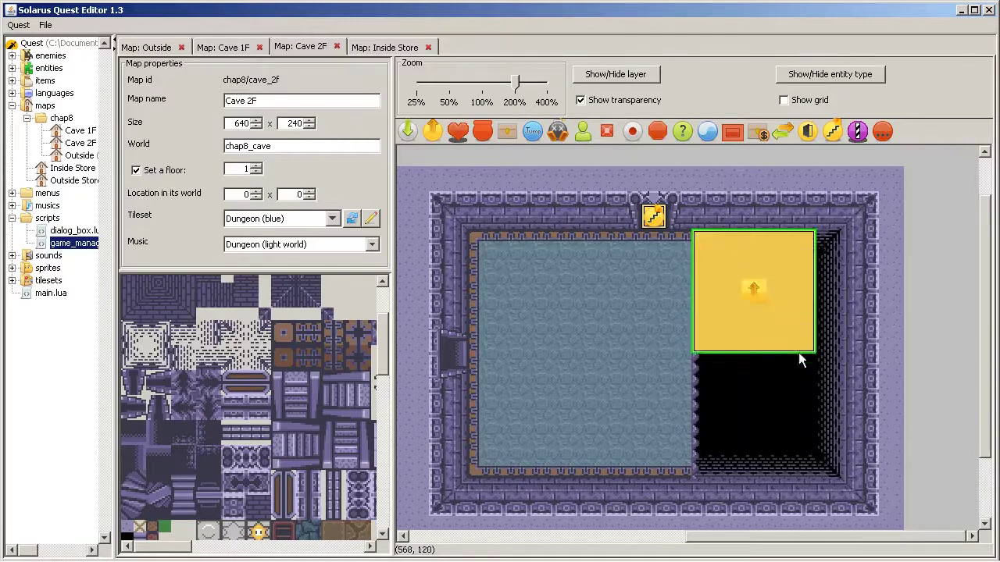
pyautogui.click(773, 294)
pyautogui.moveTo(772, 262); pyautogui.dragTo(534, 238)
pyautogui.click(533, 252)
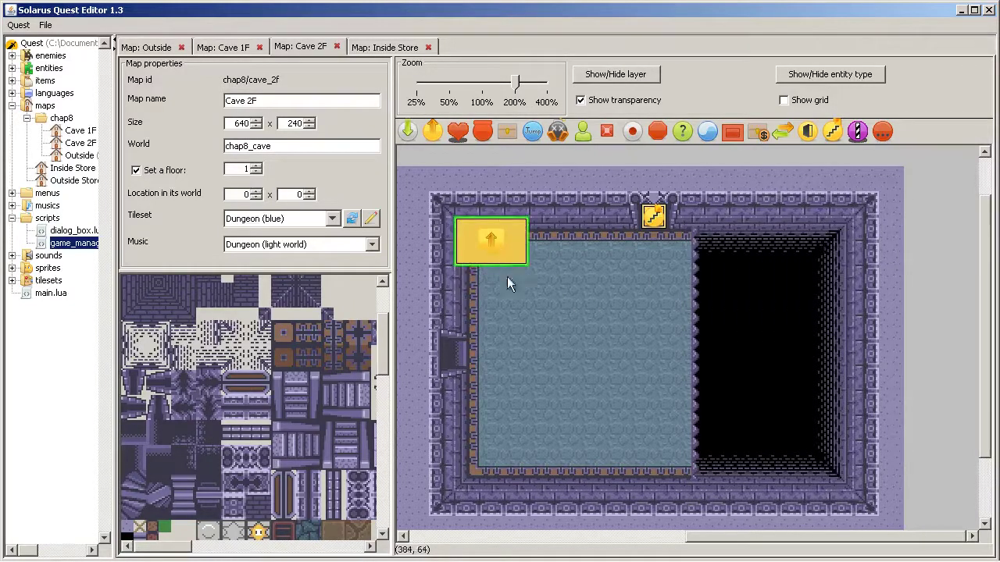
pyautogui.click(552, 416)
pyautogui.moveTo(540, 343); pyautogui.dragTo(775, 353)
pyautogui.press('r')
pyautogui.moveTo(821, 450); pyautogui.dragTo(829, 478)
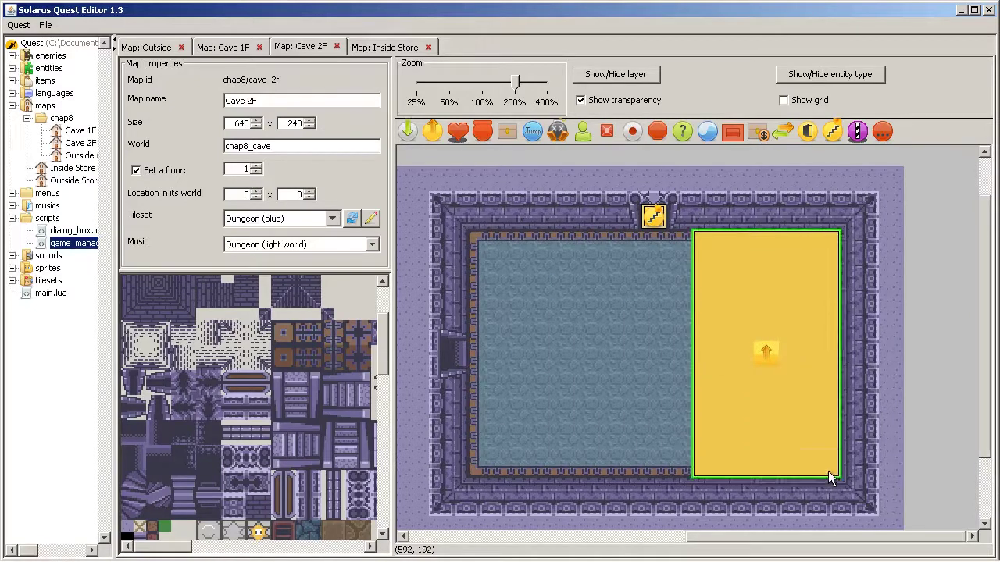
# - Set the hole teletransporter's destination map to Cave 1F and its destination point to Same point, leaving nothing selected
pyautogui.rightClick(787, 314)
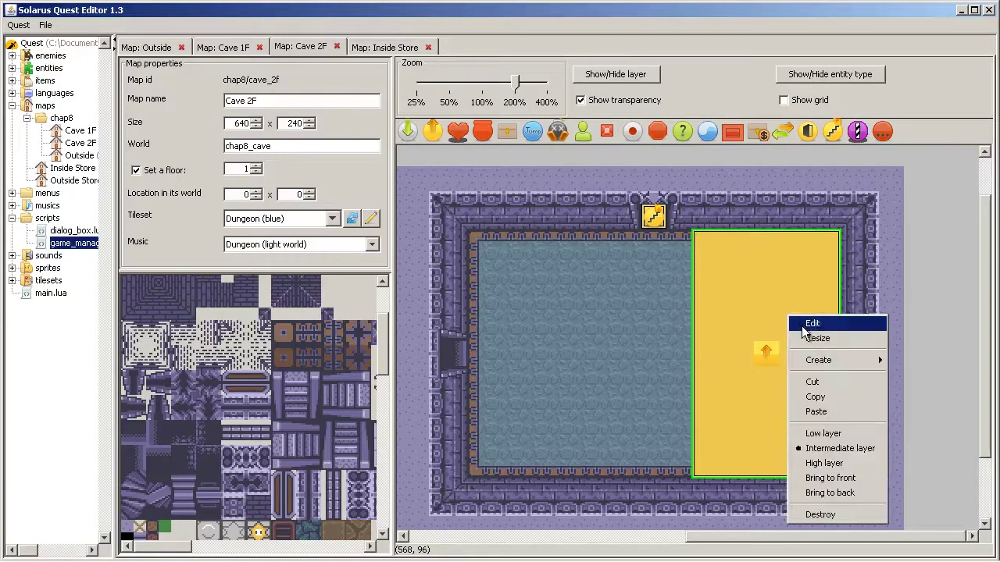
pyautogui.click(813, 323)
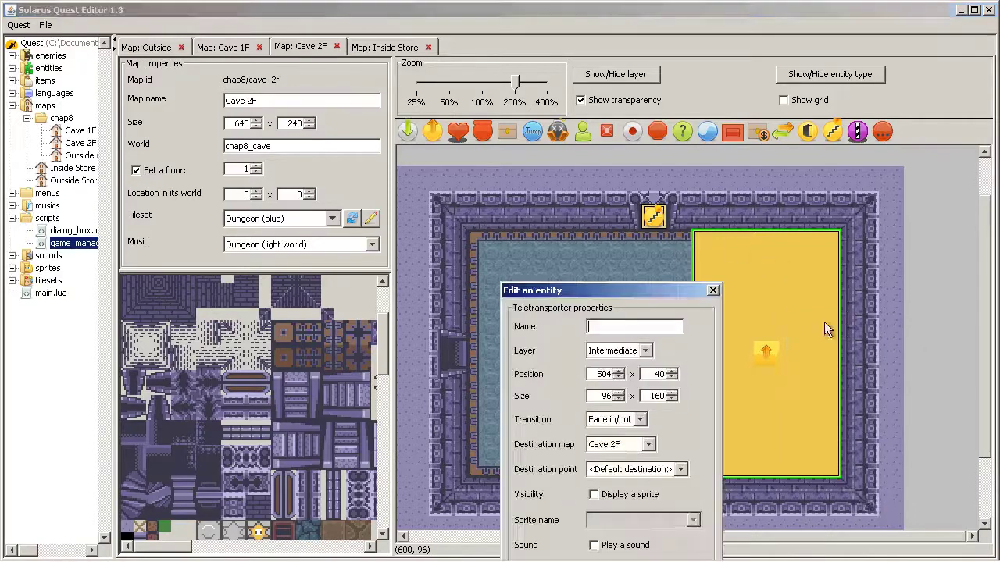
pyautogui.moveTo(589, 302); pyautogui.dragTo(497, 169)
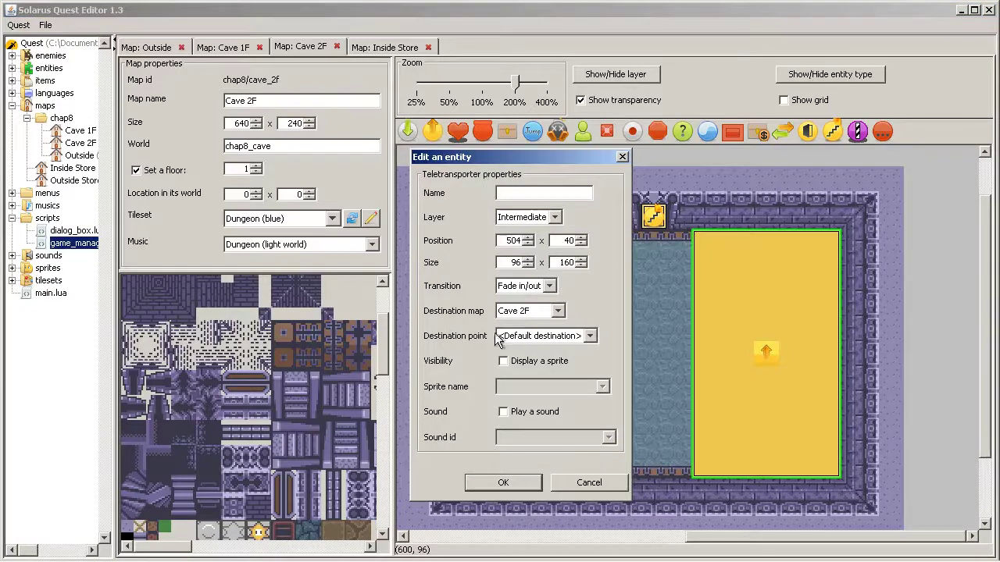
pyautogui.click(560, 312)
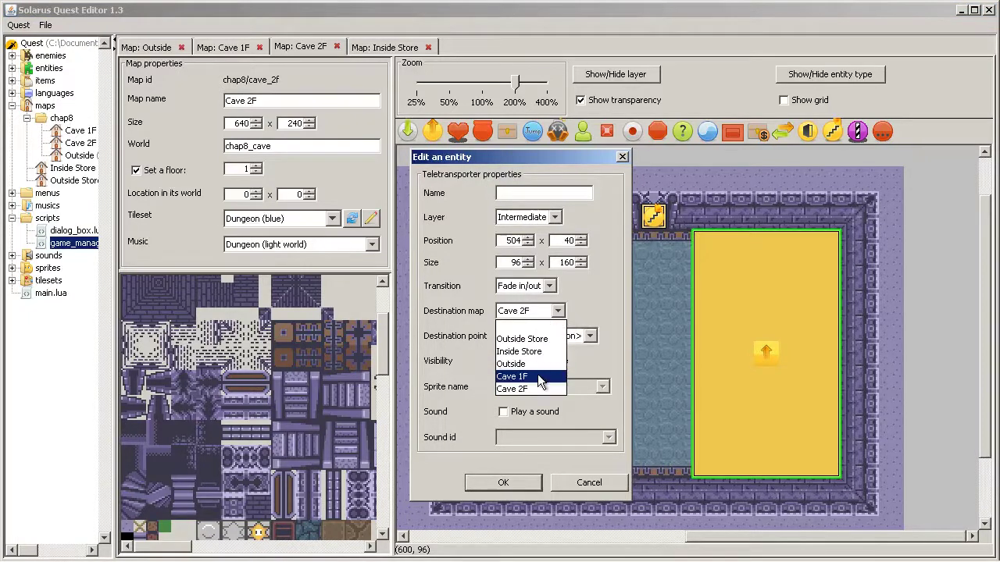
pyautogui.click(537, 378)
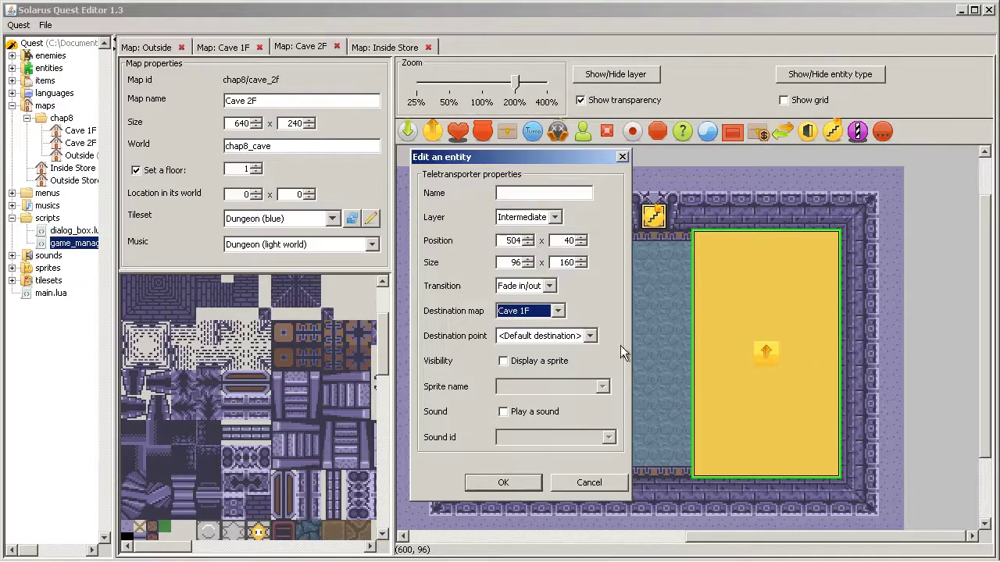
pyautogui.click(547, 337)
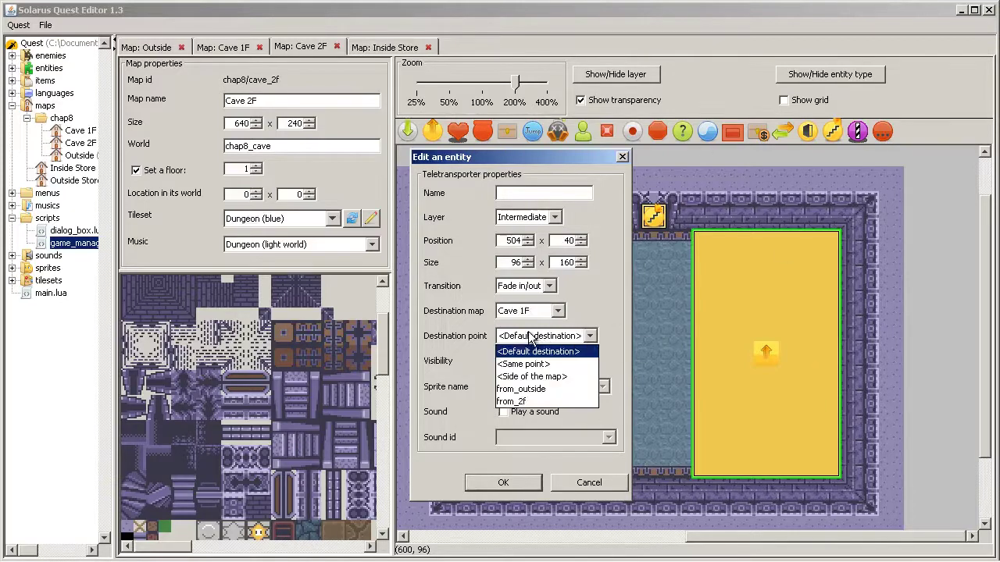
pyautogui.click(560, 362)
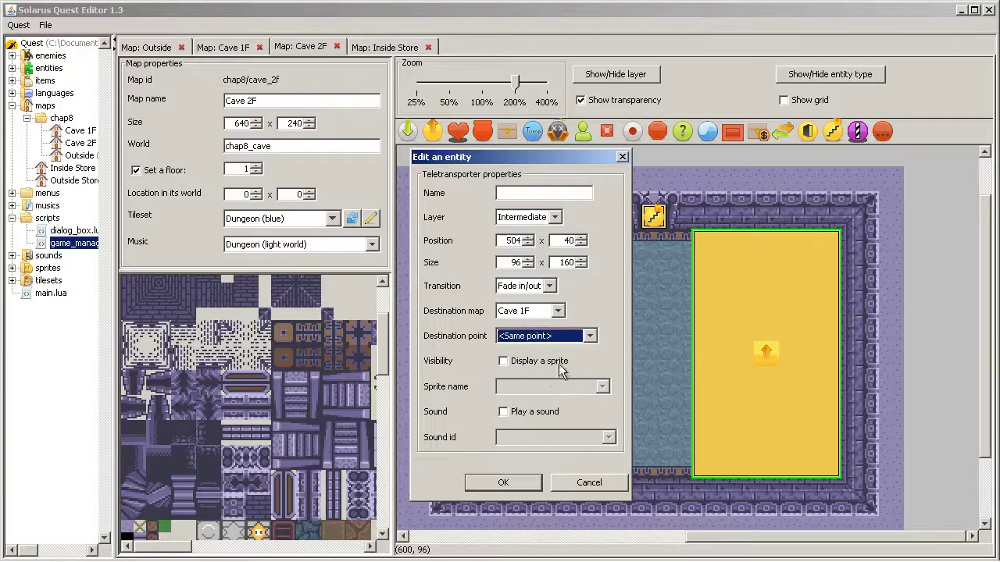
pyautogui.click(517, 480)
pyautogui.click(945, 232)
pyautogui.click(869, 298)
pyautogui.click(887, 302)
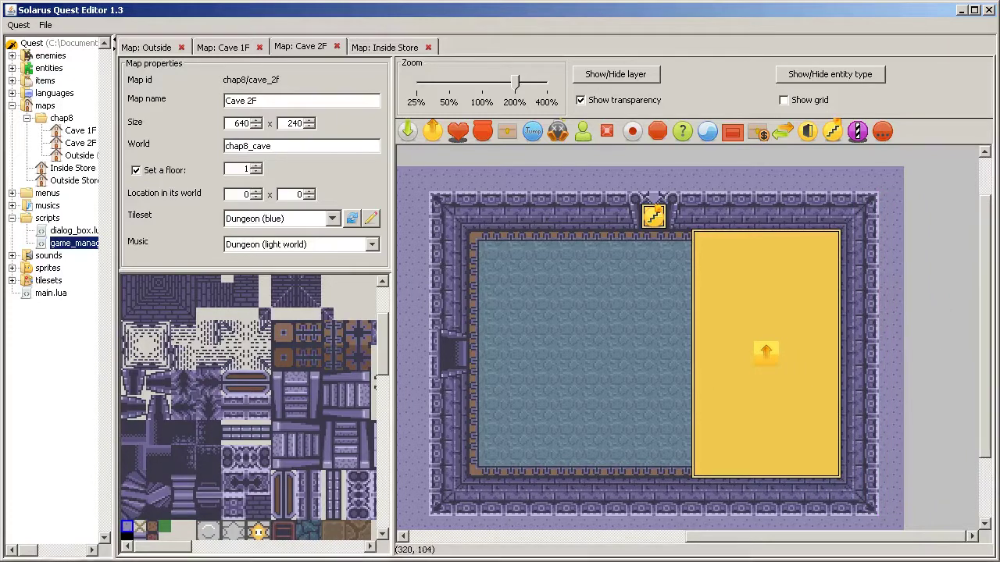
# - View Cave 2F and Cave 1F at 100% zoom, restoring Cave 1F's east wall to its place
pyautogui.click(486, 87)
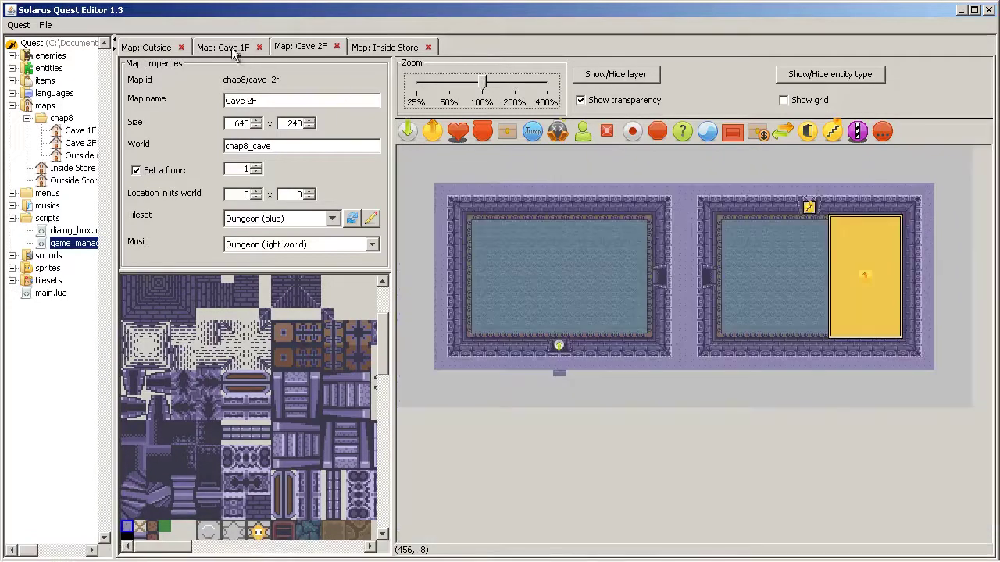
pyautogui.click(222, 47)
pyautogui.click(486, 87)
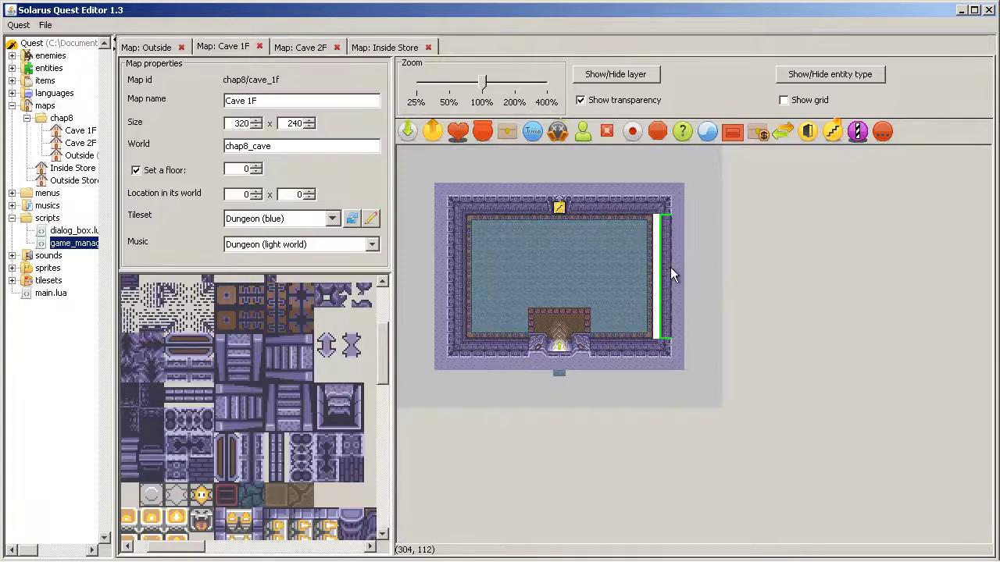
pyautogui.hotkey('ctrl', 'w')
pyautogui.click(639, 329)
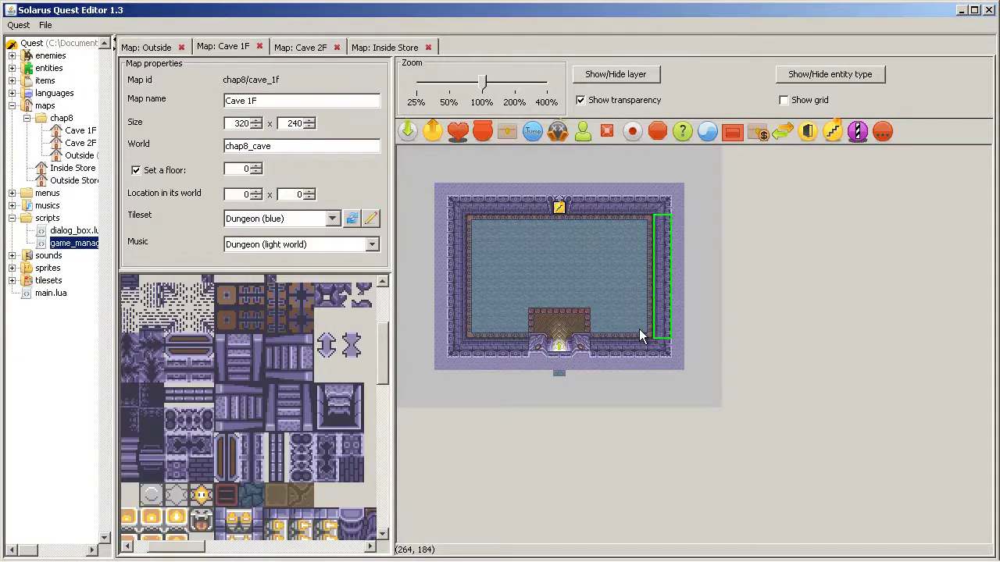
# - Run the quest, walk the hero east into the Cave 2F hole to test the fall, and close the game
pyautogui.click(112, 552)
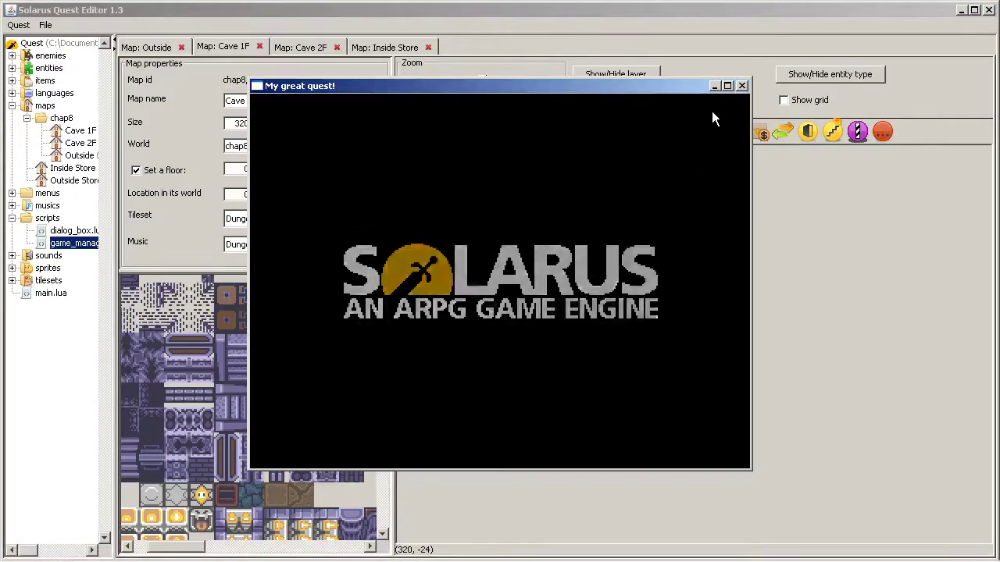
pyautogui.press('Up')
pyautogui.press('Right')
pyautogui.press('Right')
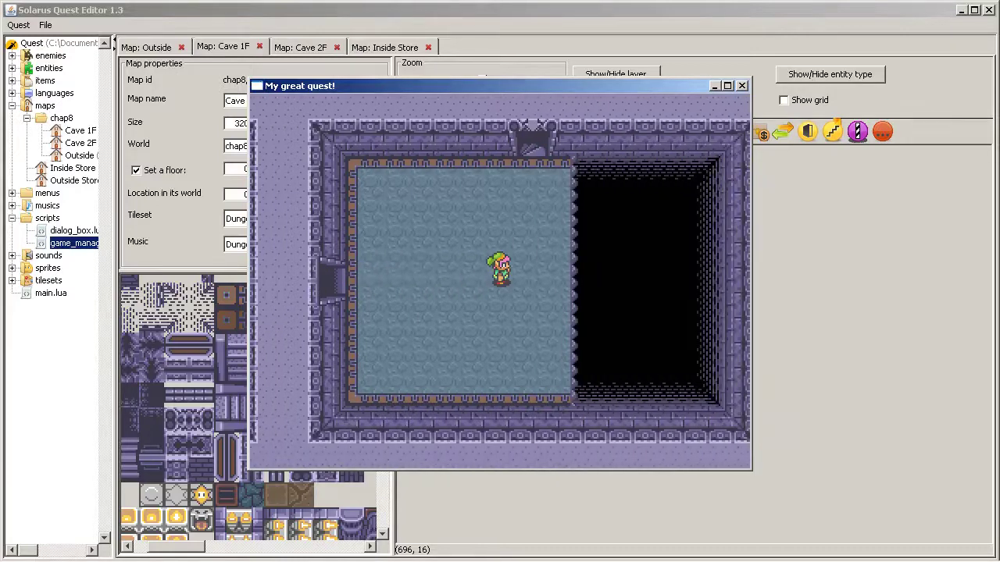
pyautogui.press('Right')
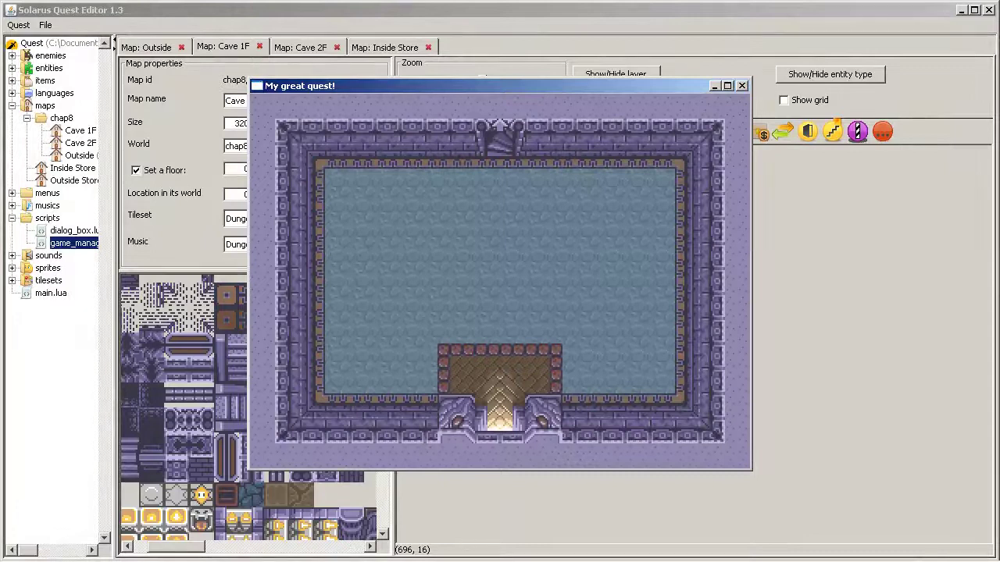
pyautogui.click(742, 85)
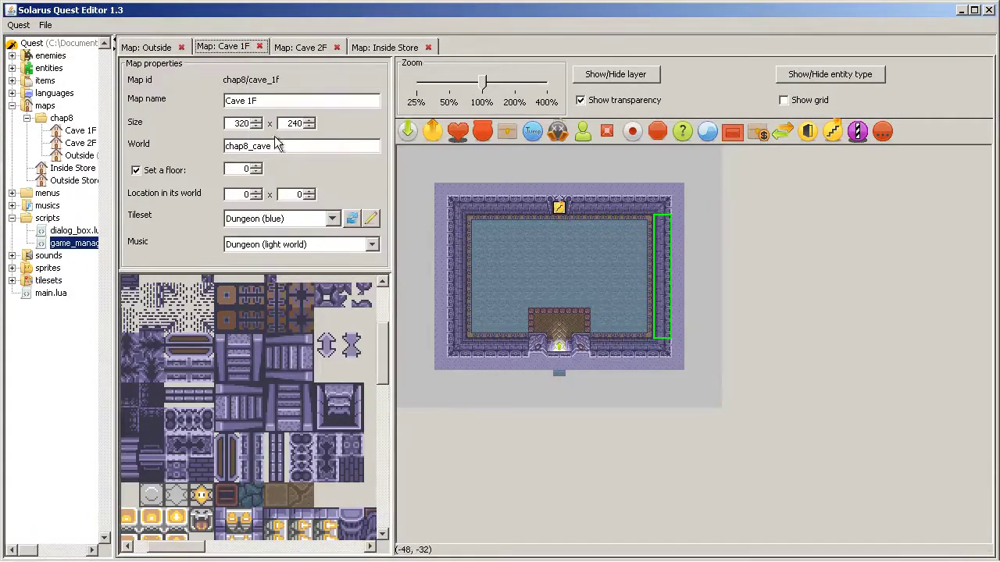
# - Compare the hole area of Cave 2F with Cave 1F and look over the files in the tuto_solarus folder
pyautogui.click(302, 47)
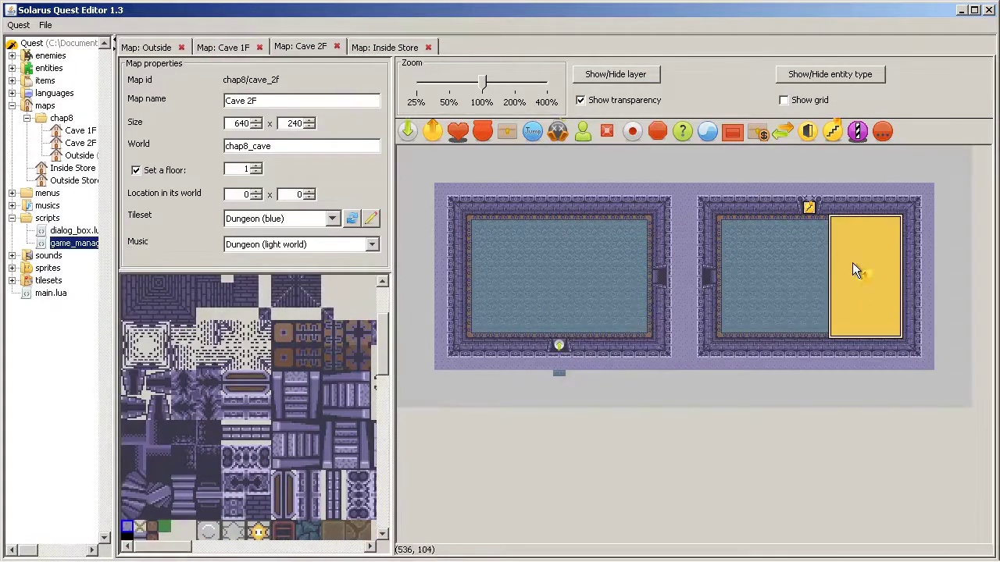
pyautogui.click(227, 46)
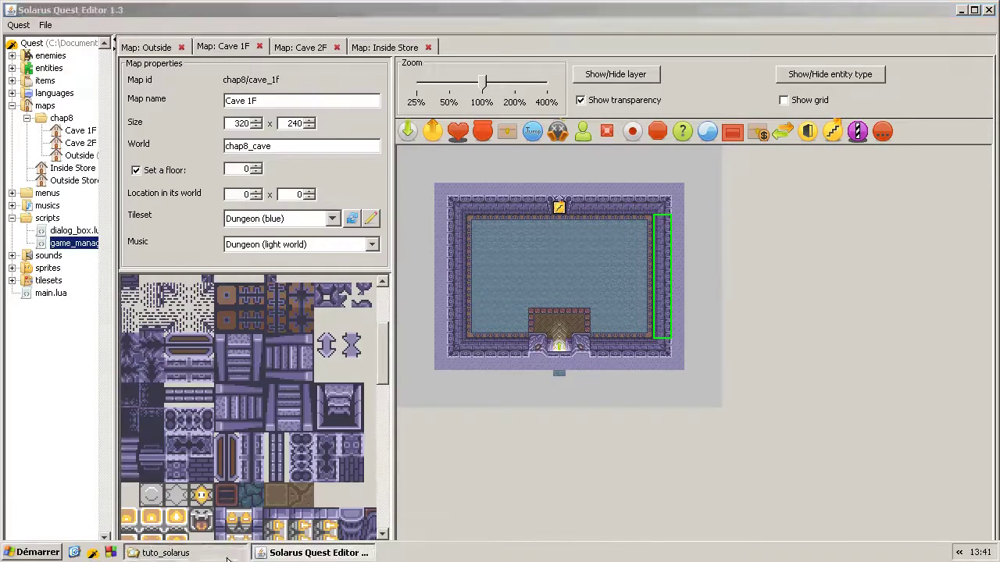
pyautogui.click(227, 555)
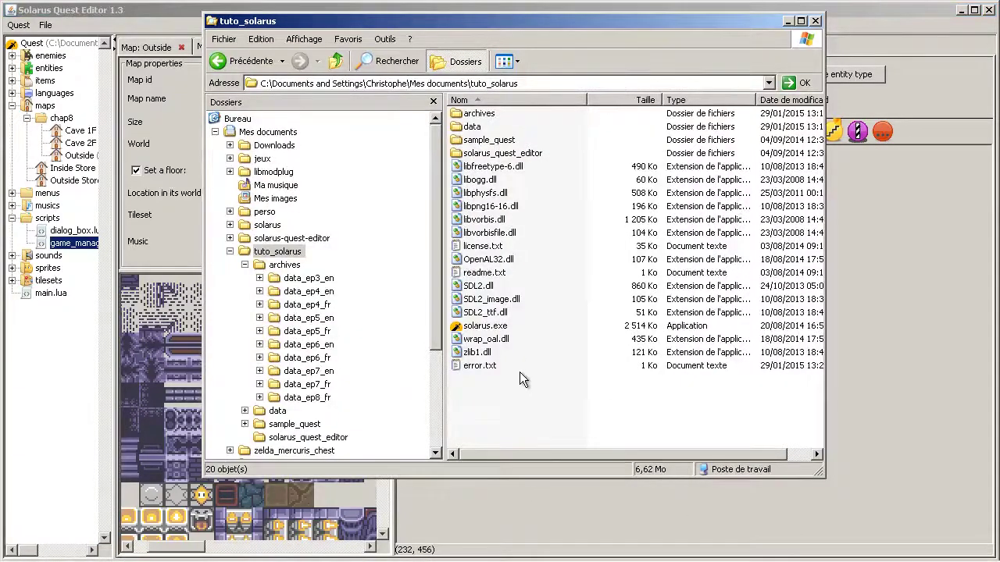
pyautogui.moveTo(725, 455); pyautogui.dragTo(751, 455)
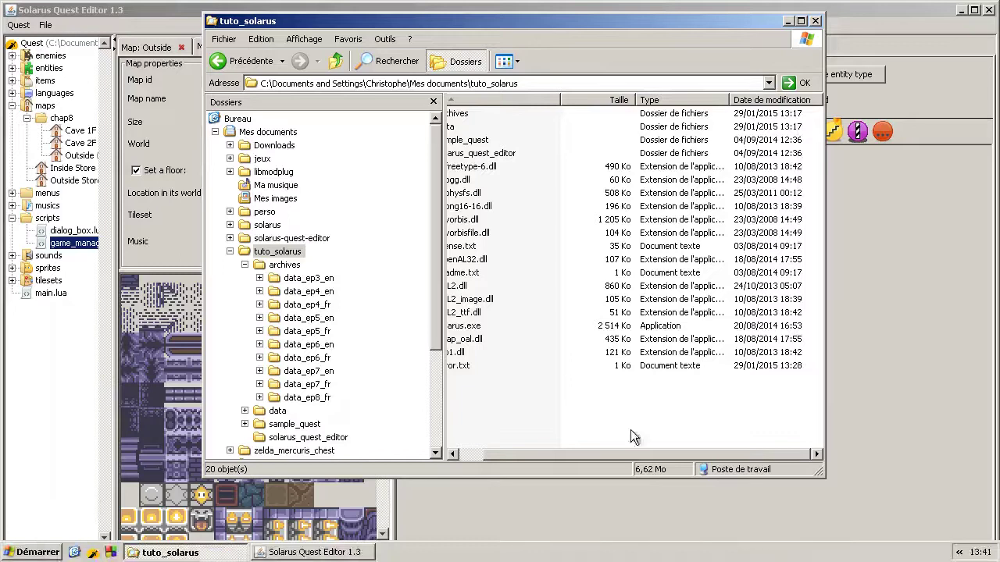
pyautogui.moveTo(576, 454); pyautogui.dragTo(547, 453)
pyautogui.click(812, 346)
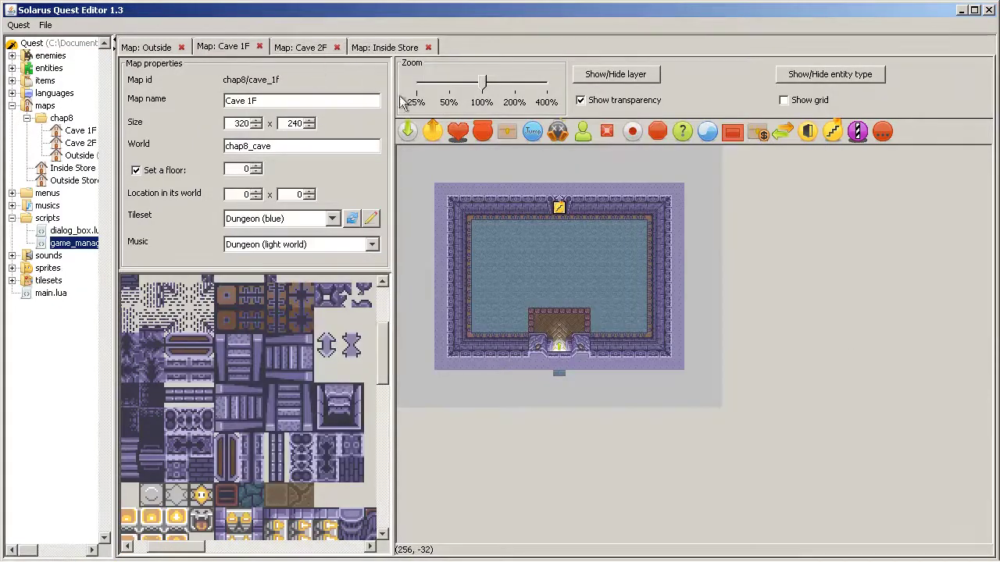
# - Compare the sizes and layouts of Cave 1F and Cave 2F, checking where the hole's room starts horizontally in Cave 2F
pyautogui.click(304, 48)
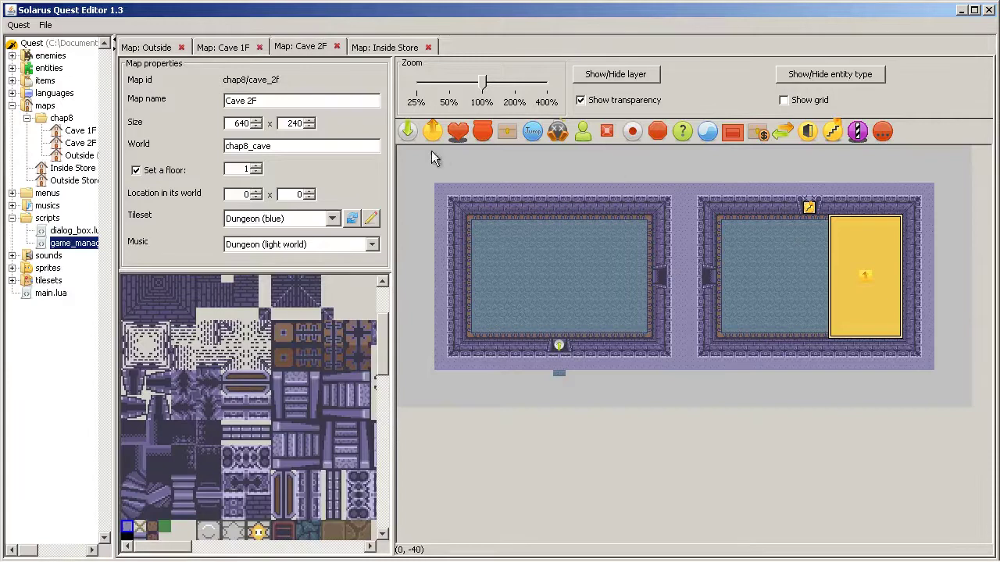
pyautogui.click(222, 47)
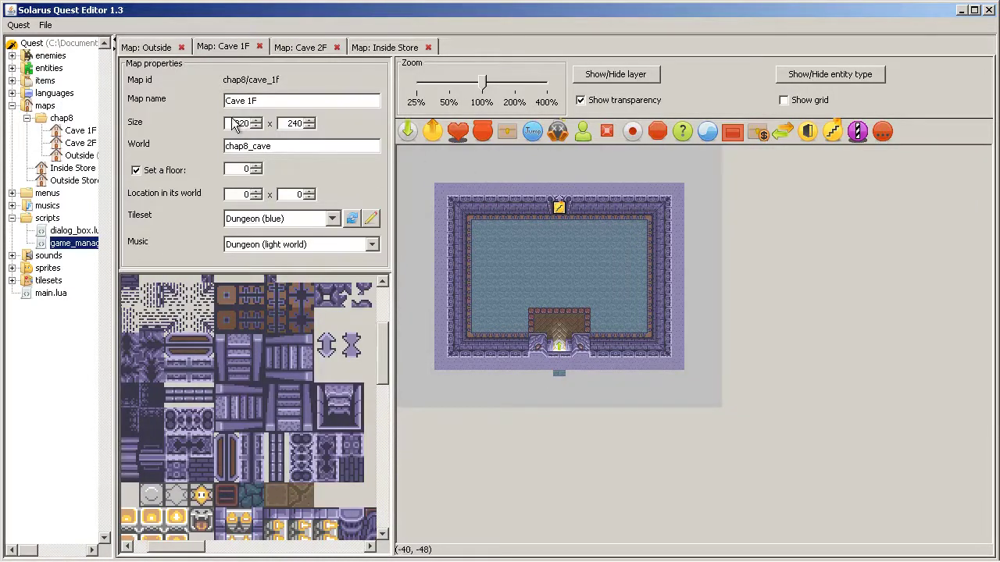
pyautogui.moveTo(235, 127); pyautogui.dragTo(247, 127)
pyautogui.click(289, 123)
pyautogui.click(297, 47)
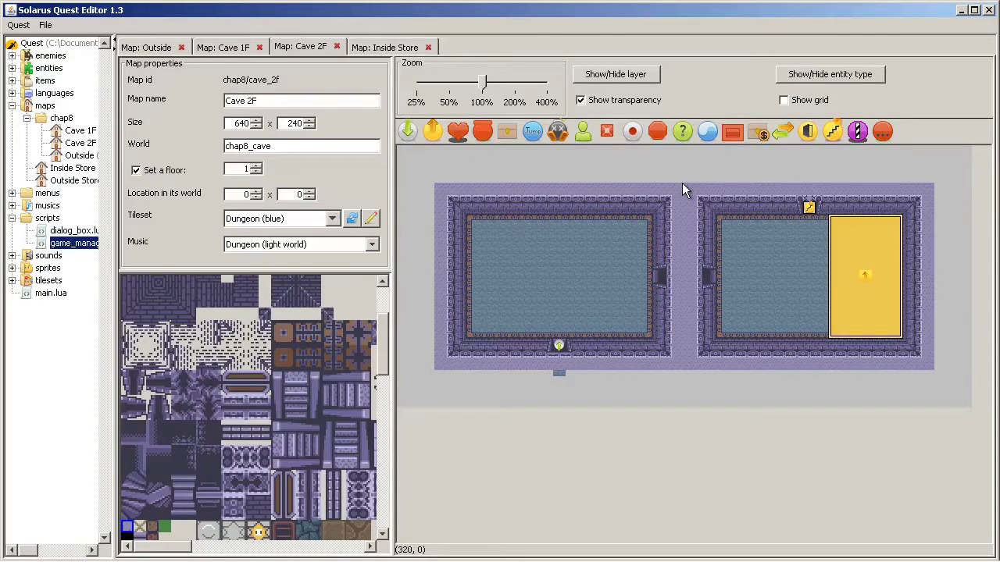
pyautogui.click(242, 47)
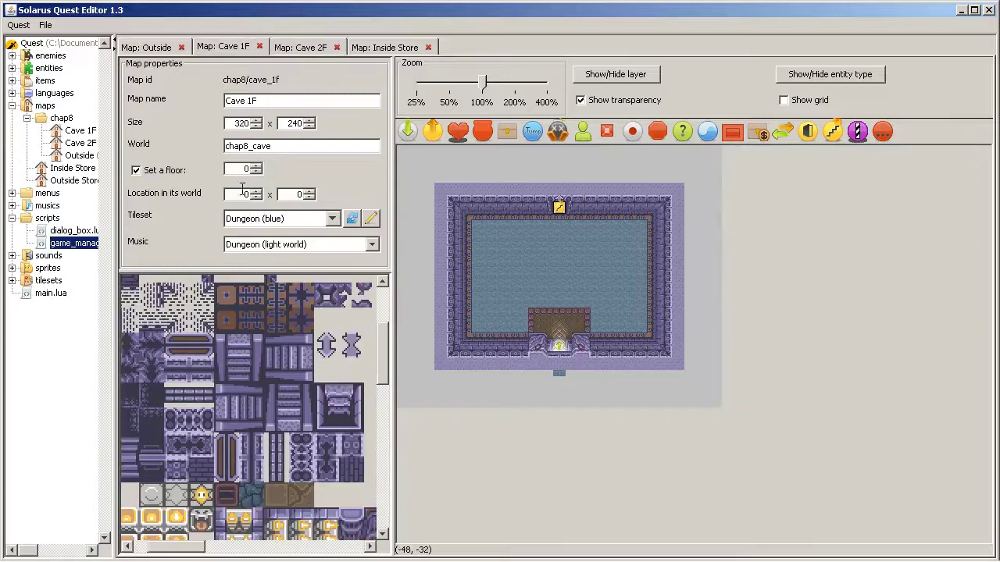
# - Set Cave 1F's location in its world to 320 x 0 and save the map
pyautogui.moveTo(239, 195); pyautogui.dragTo(295, 197)
pyautogui.click(50, 22)
pyautogui.click(87, 93)
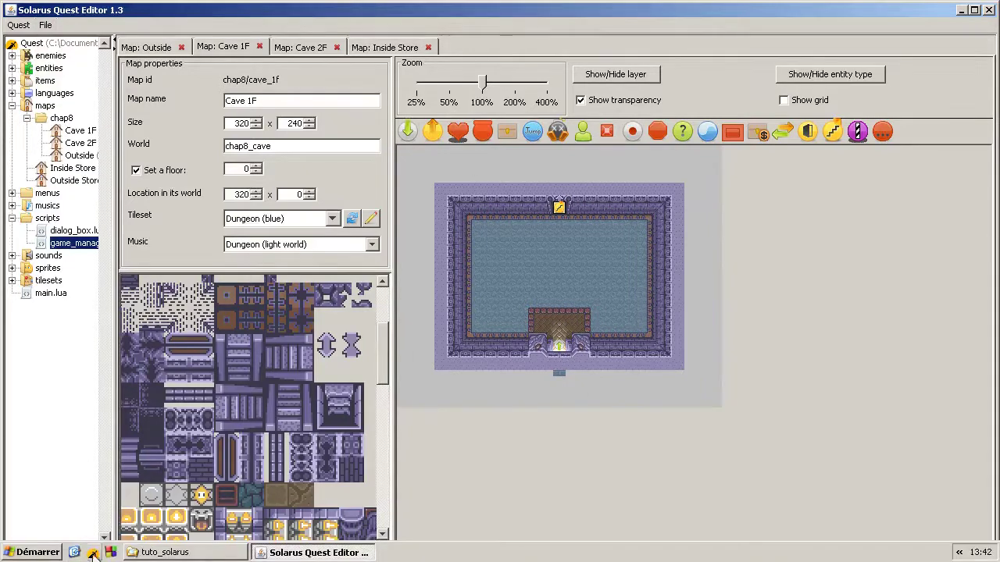
# - Run the quest from Cave 2F, walk the hero into the hole in the east room to test the fall, and close the game
pyautogui.click(296, 46)
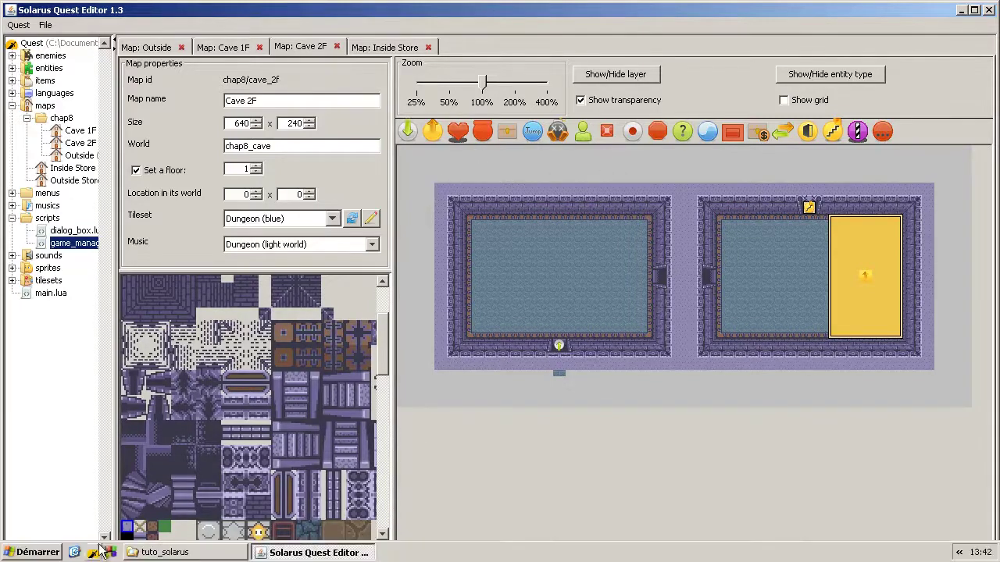
pyautogui.click(94, 550)
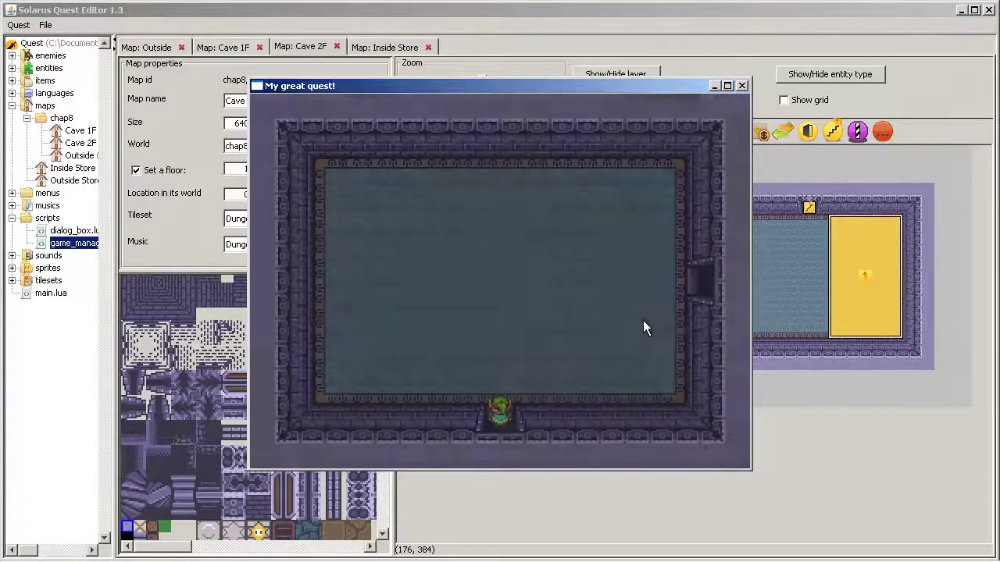
pyautogui.press('Up')
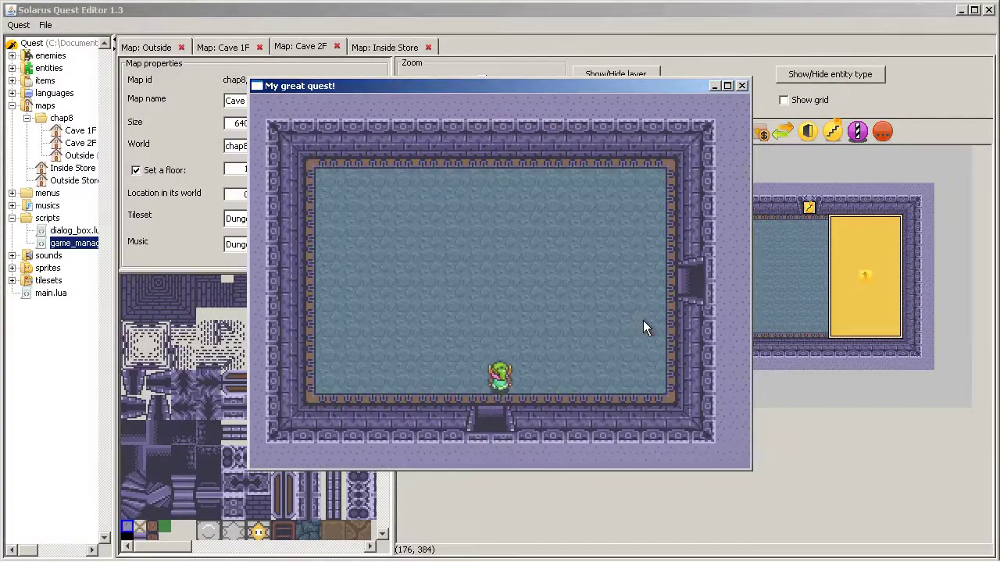
pyautogui.press('Right')
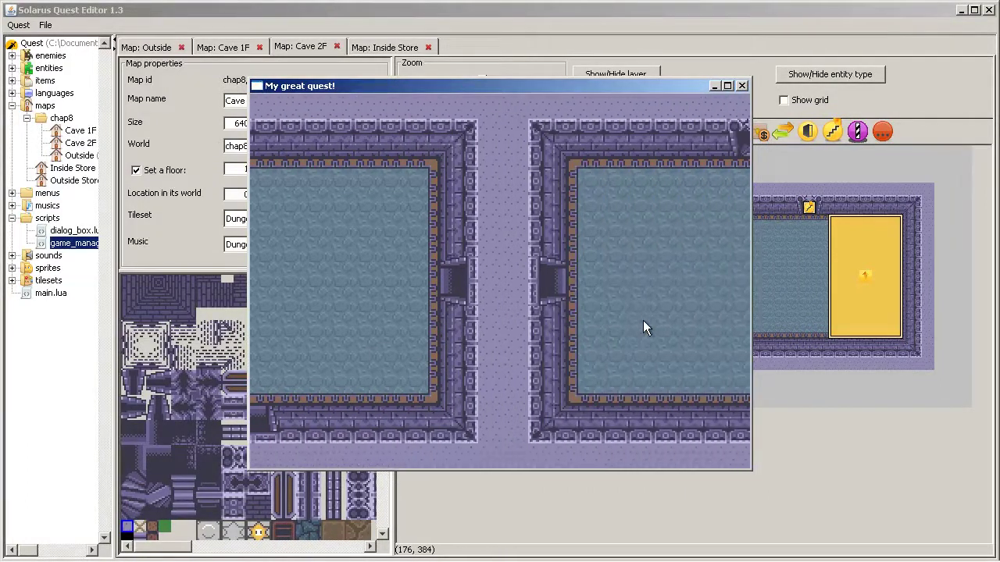
pyautogui.press('Right')
pyautogui.press('Down')
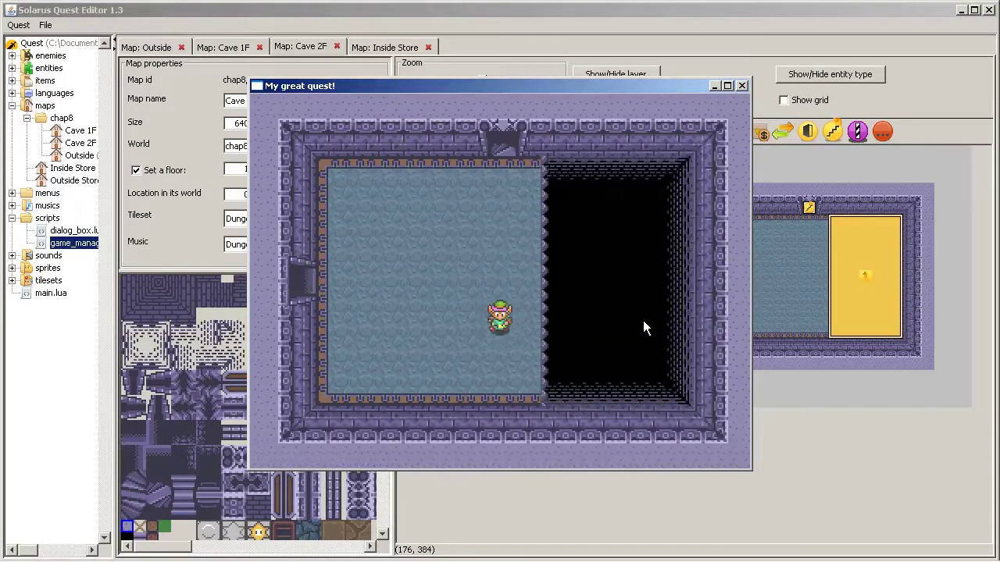
pyautogui.press('Down')
pyautogui.press('Right')
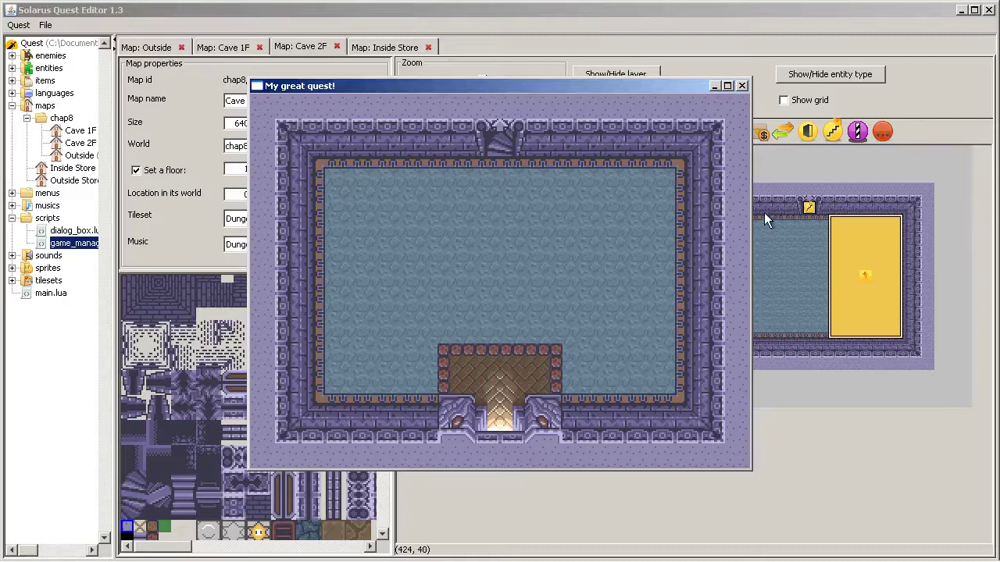
pyautogui.click(742, 86)
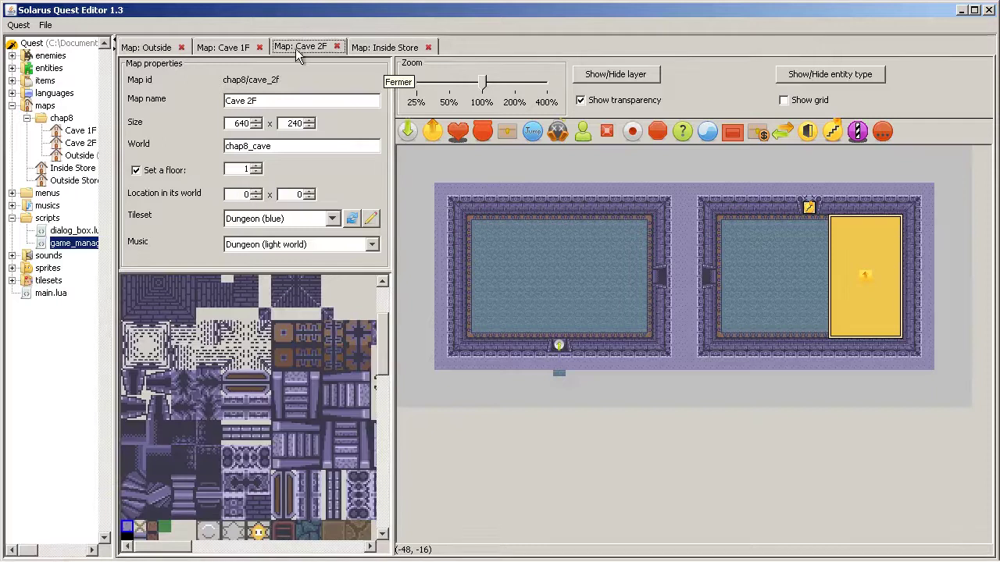
# - Recheck Cave 1F's location in its world, keeping it at 320 x 0, and save the map again
pyautogui.click(225, 49)
pyautogui.doubleClick(237, 194)
pyautogui.doubleClick(298, 194)
pyautogui.click(45, 25)
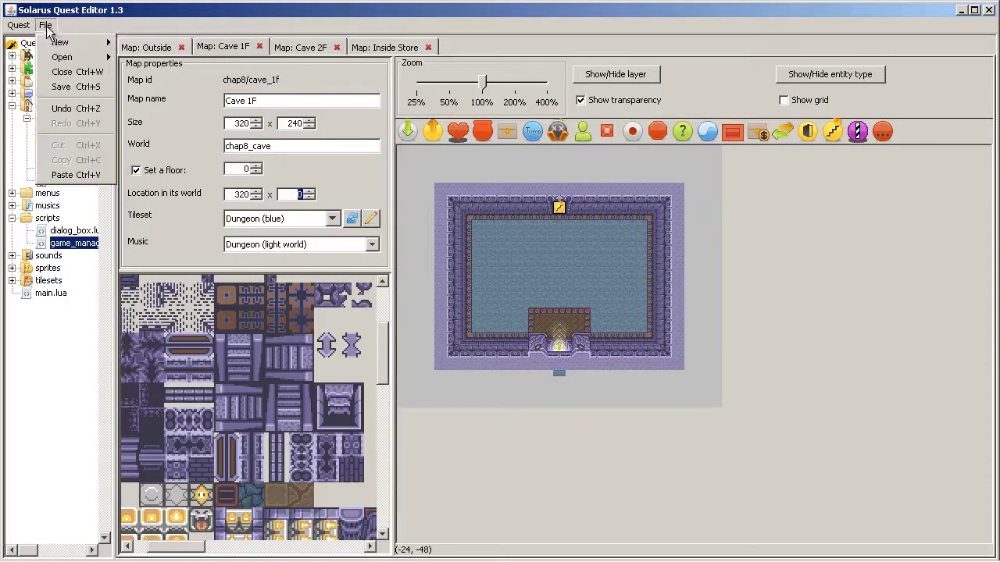
pyautogui.click(63, 86)
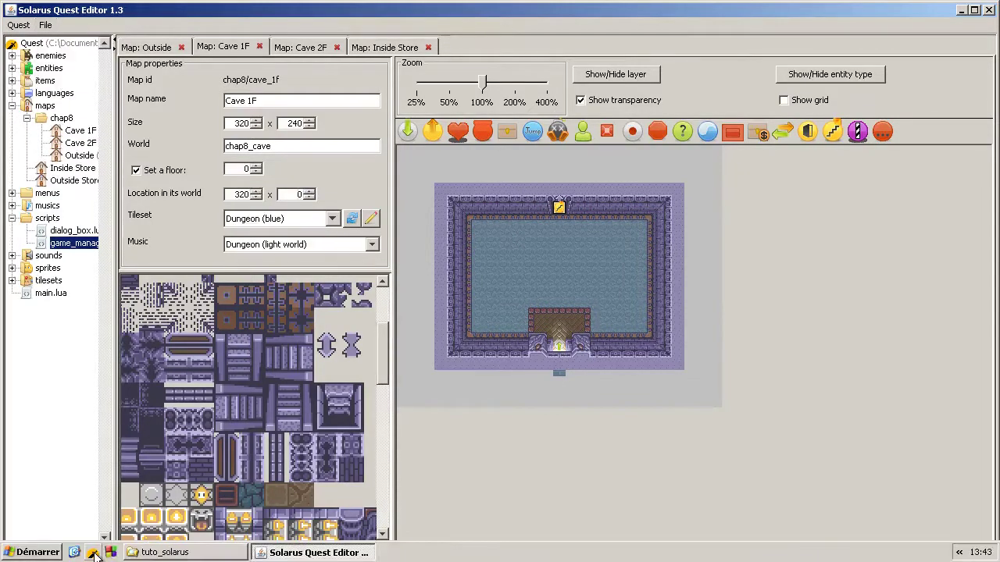
# - Open the properties of the teletransporter covering Cave 2F's hole and close them
pyautogui.click(300, 47)
pyautogui.doubleClick(833, 291)
pyautogui.click(484, 439)
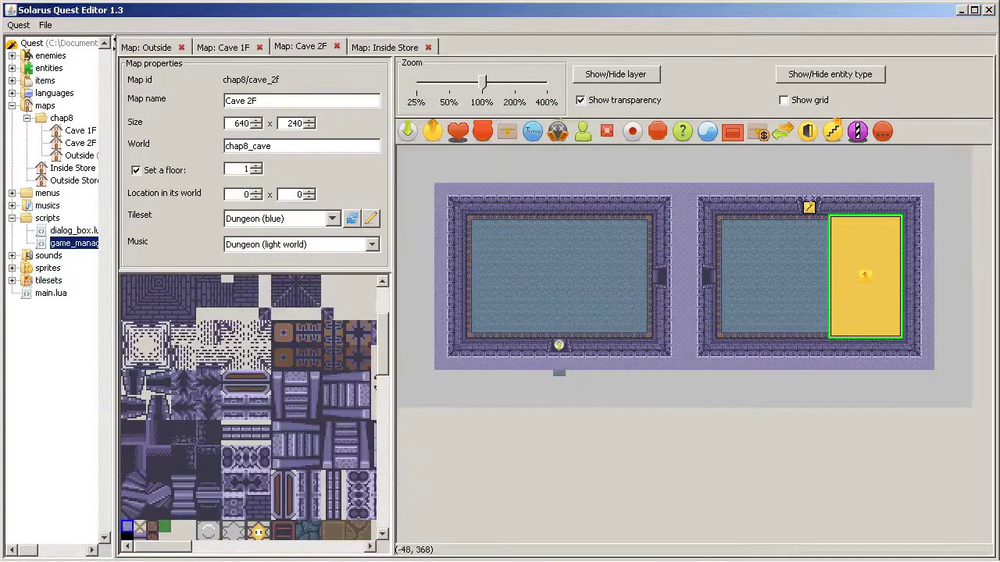
# - Run the quest, walk the hero straight east into Cave 2F's hole to test the landing point, and close the game
pyautogui.click(111, 553)
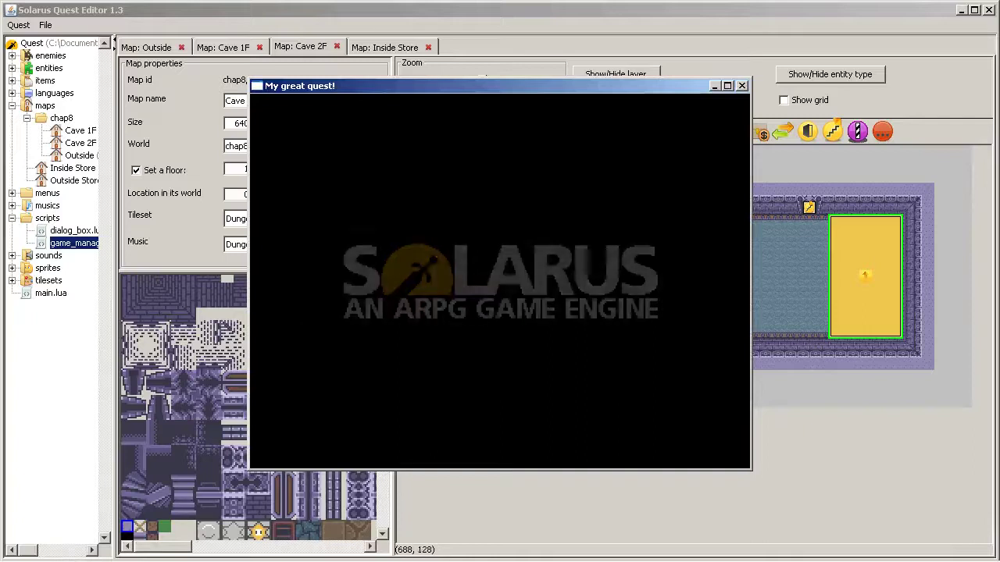
pyautogui.press('Up')
pyautogui.press('Right')
pyautogui.press('Right')
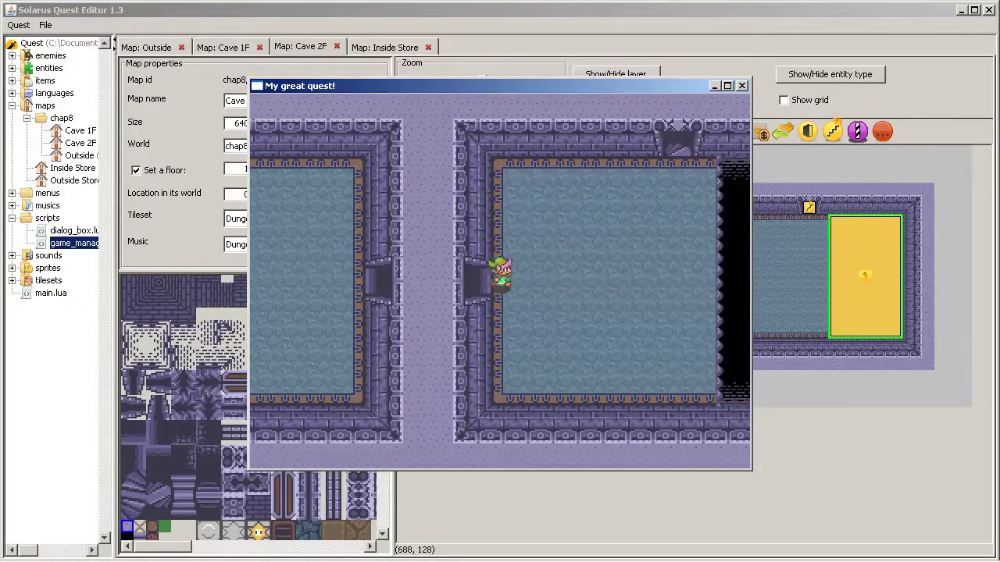
pyautogui.press('Right')
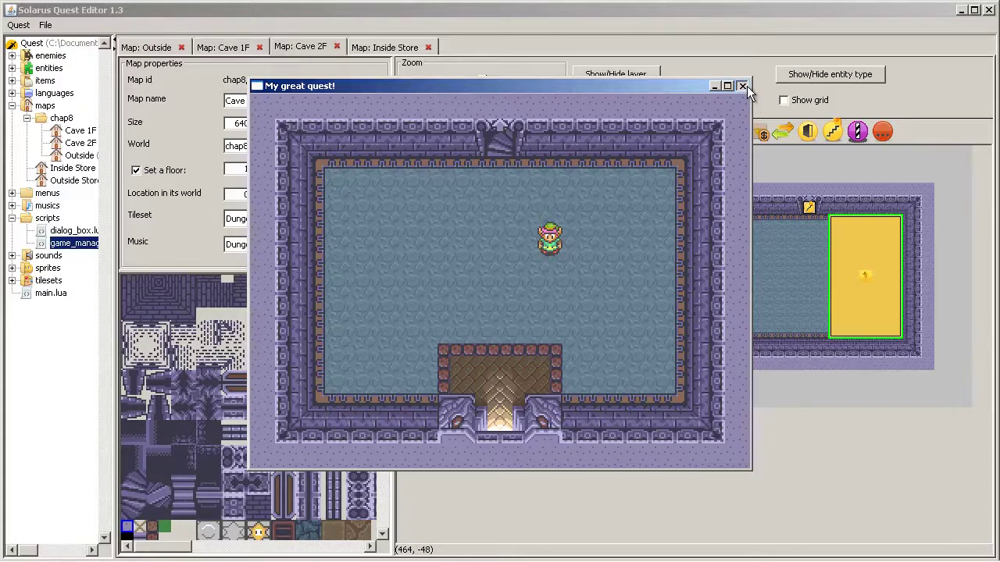
pyautogui.click(743, 86)
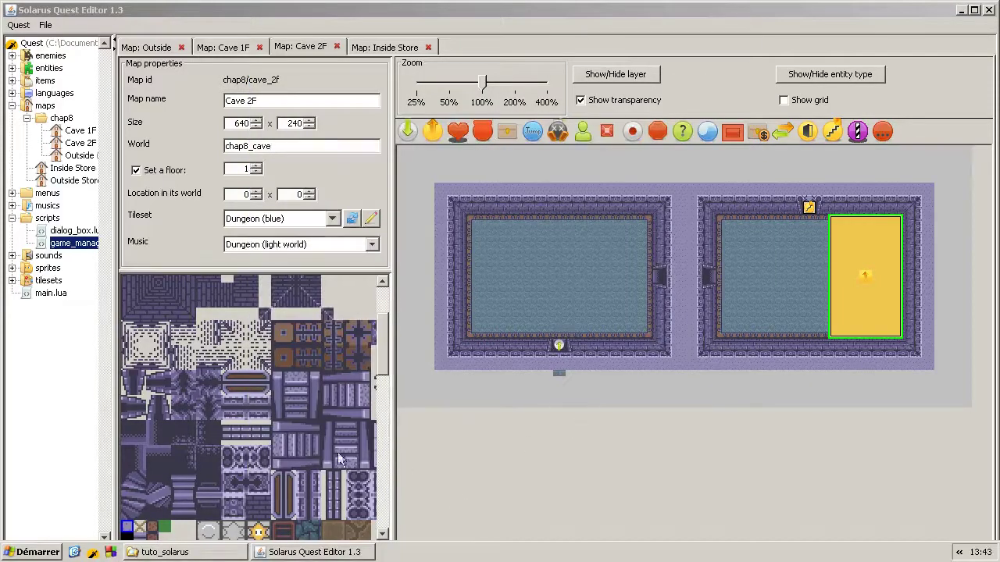
# - Run the quest again, make the hero fall into the southern part of Cave 2F's hole, and close the game
pyautogui.click(93, 552)
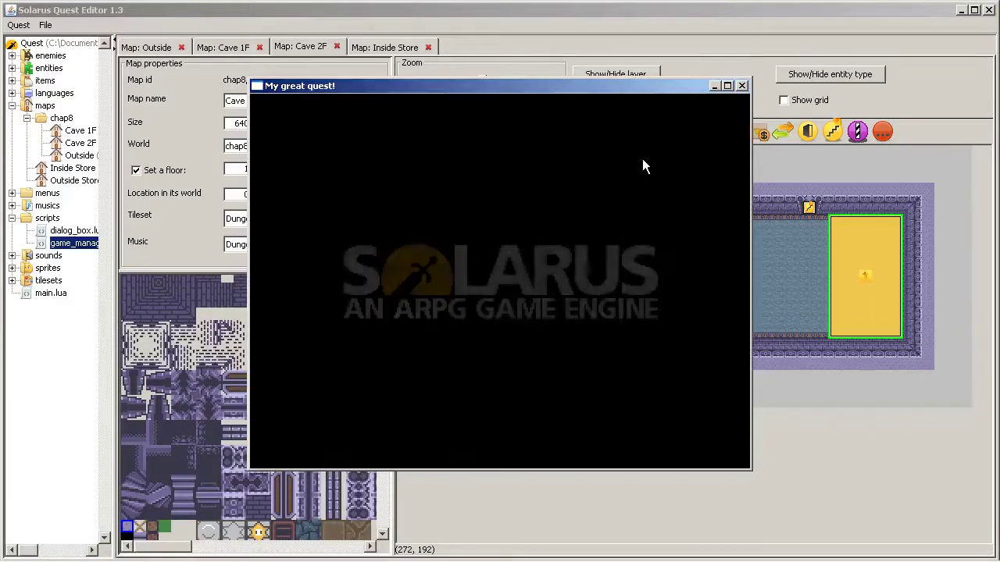
pyautogui.press('Up')
pyautogui.press('Right')
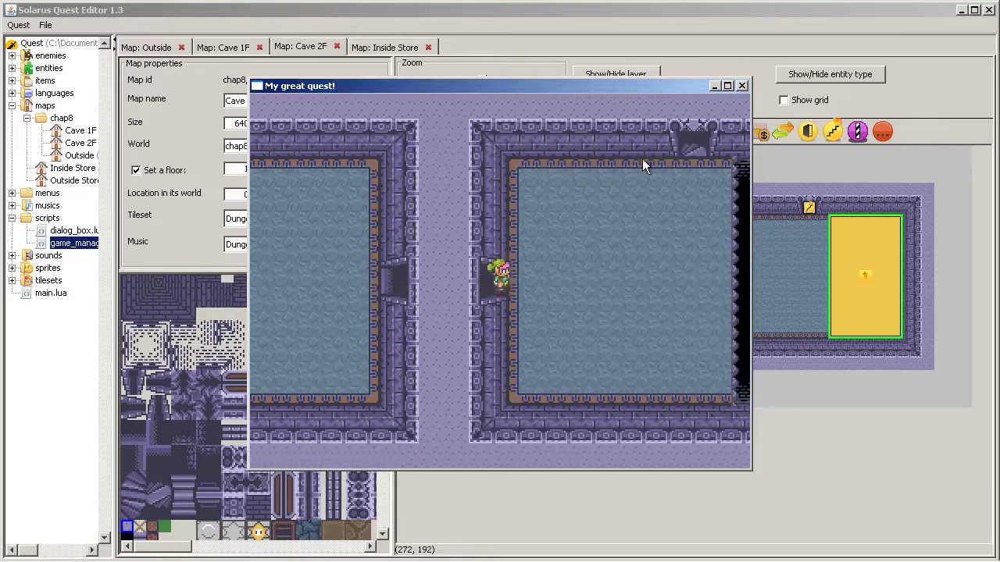
pyautogui.press('Down')
pyautogui.press('Right')
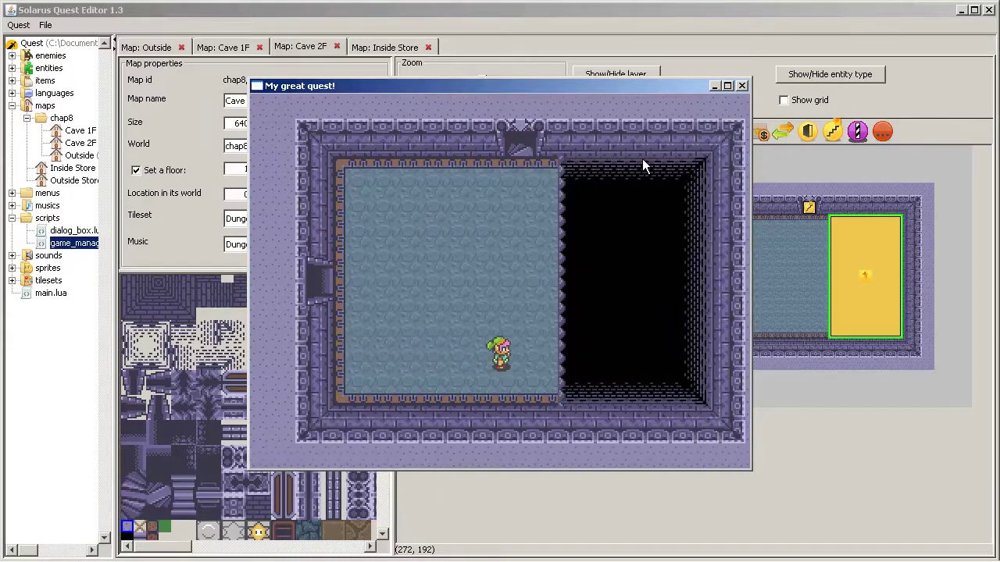
pyautogui.press('Down')
pyautogui.press('Right')
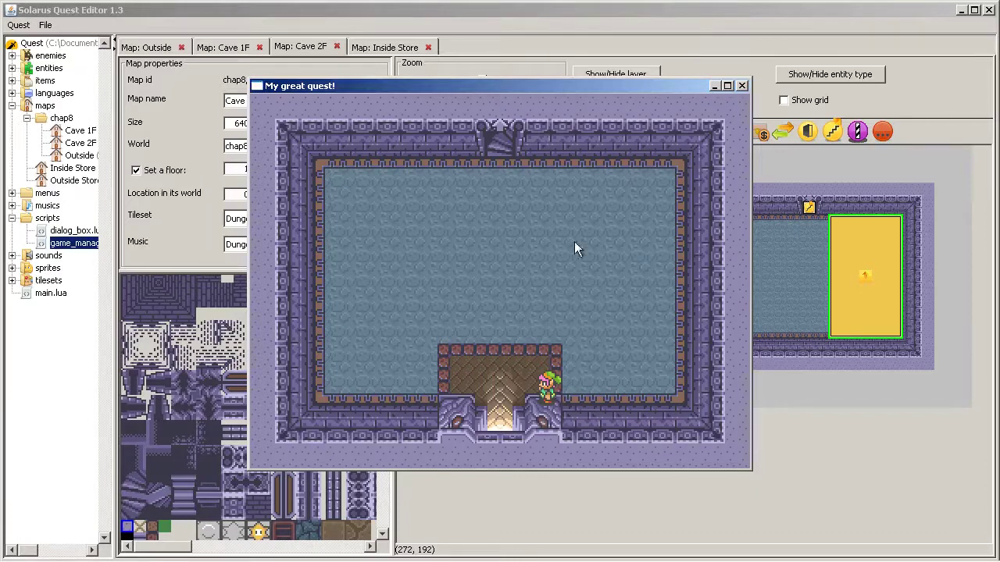
pyautogui.click(742, 86)
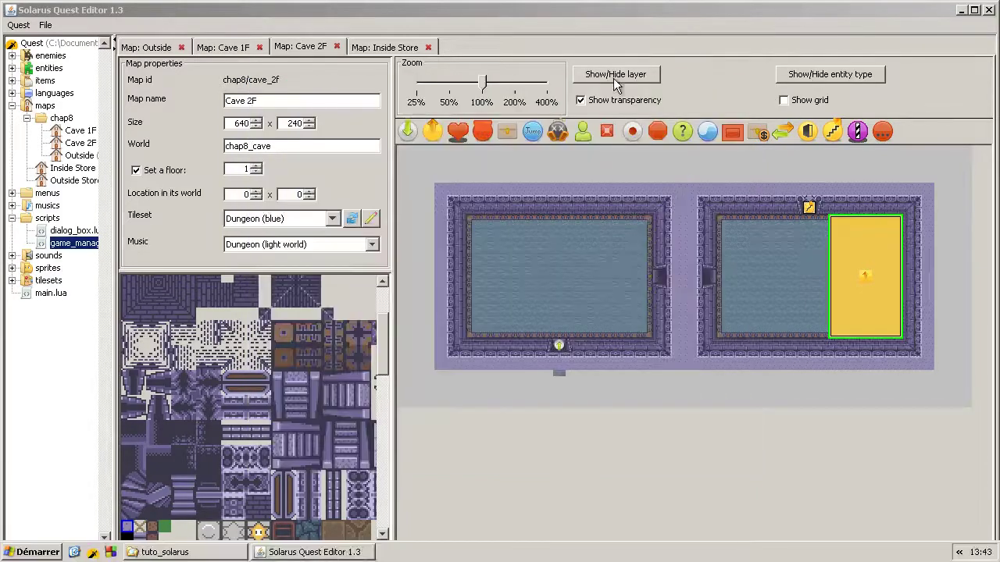
# - Narrow the teletransporter over Cave 2F's hole from its west side and move it aside, outside the map
pyautogui.click(497, 86)
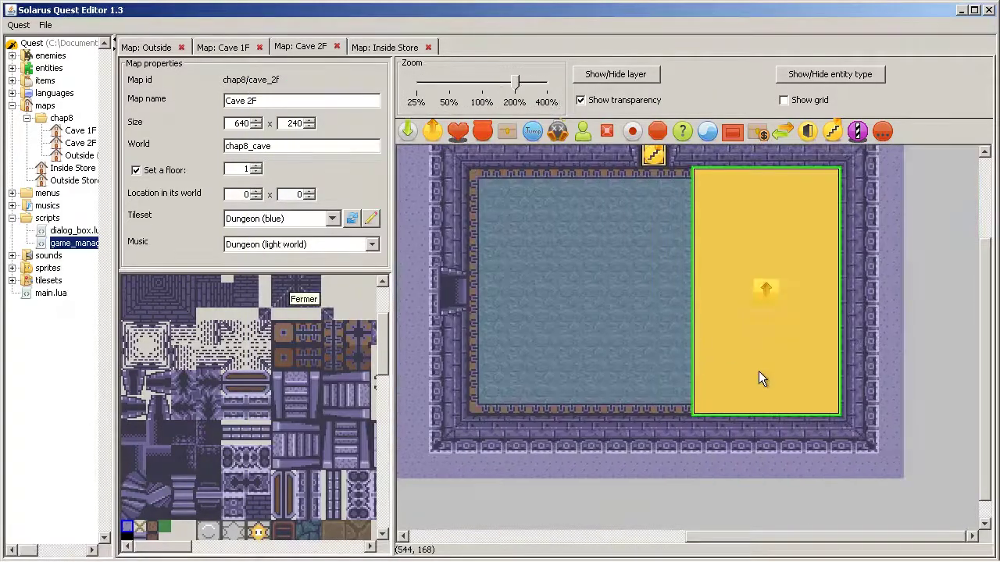
pyautogui.moveTo(759, 371); pyautogui.dragTo(830, 412)
pyautogui.moveTo(704, 386); pyautogui.dragTo(741, 382)
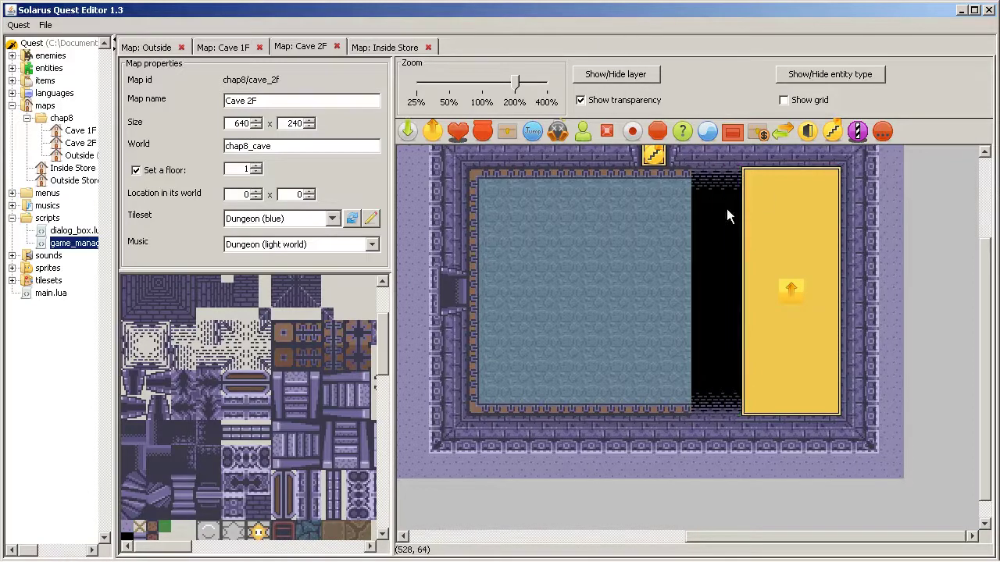
pyautogui.click(726, 177)
pyautogui.moveTo(788, 250); pyautogui.dragTo(973, 384)
# - Narrow the hole's remaining tiles to the new west edge and put the teletransporter back over the hole
pyautogui.click(795, 325)
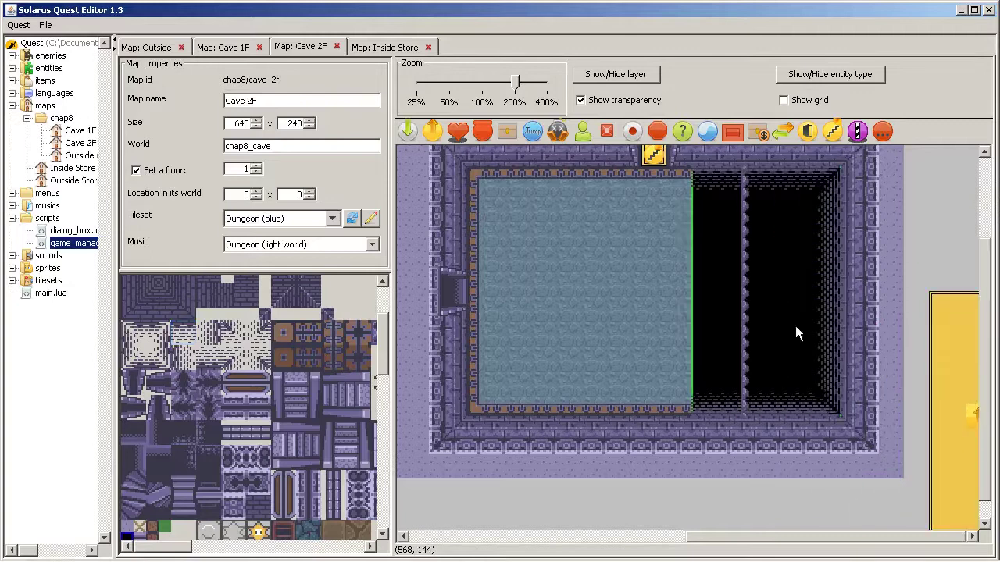
pyautogui.click(799, 402)
pyautogui.keyDown('ctrl'); pyautogui.click(789, 176); pyautogui.keyUp('ctrl')
pyautogui.press('r')
pyautogui.moveTo(798, 407)
pyautogui.mouseDown()
pyautogui.moveTo(758, 406)
pyautogui.moveTo(806, 404)
pyautogui.mouseUp()
pyautogui.moveTo(967, 398); pyautogui.dragTo(779, 282)
pyautogui.click(935, 282)
pyautogui.click(837, 311)
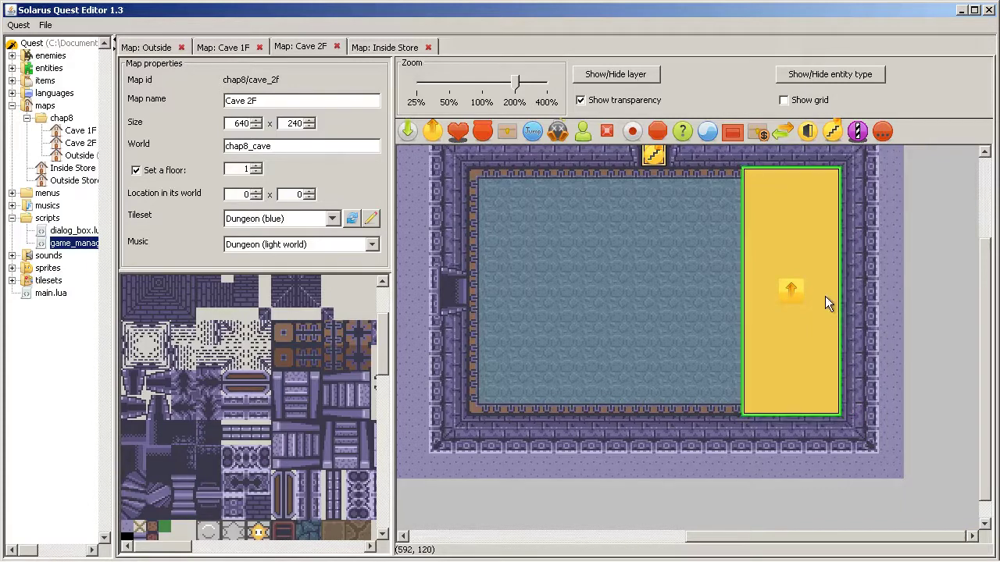
pyautogui.click(936, 299)
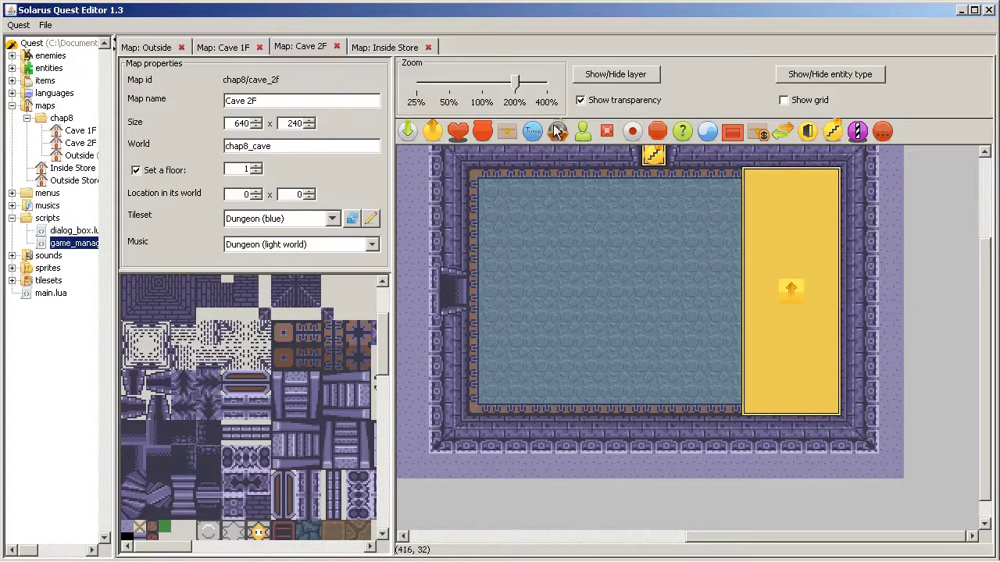
# - Move the teletransporter, stairs and destination off Cave 2F's north stair doorway onto the room floor
pyautogui.moveTo(620, 259); pyautogui.dragTo(651, 303, button='middle')
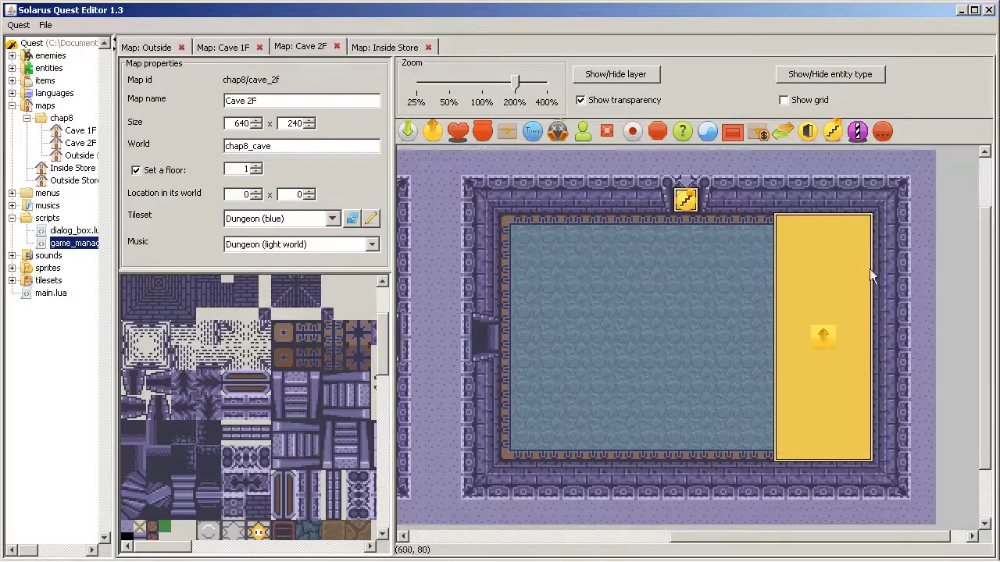
pyautogui.click(702, 179)
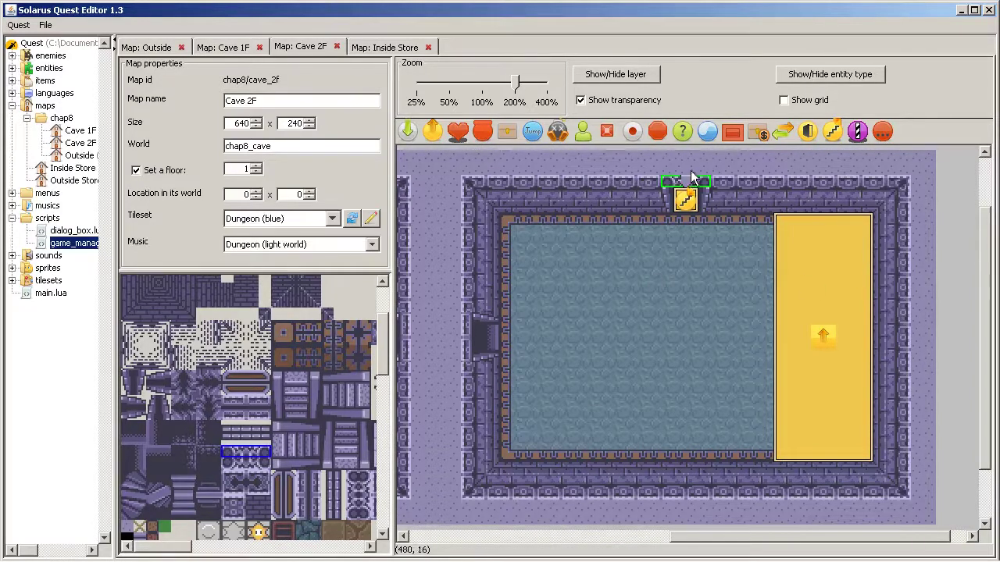
pyautogui.click(688, 204)
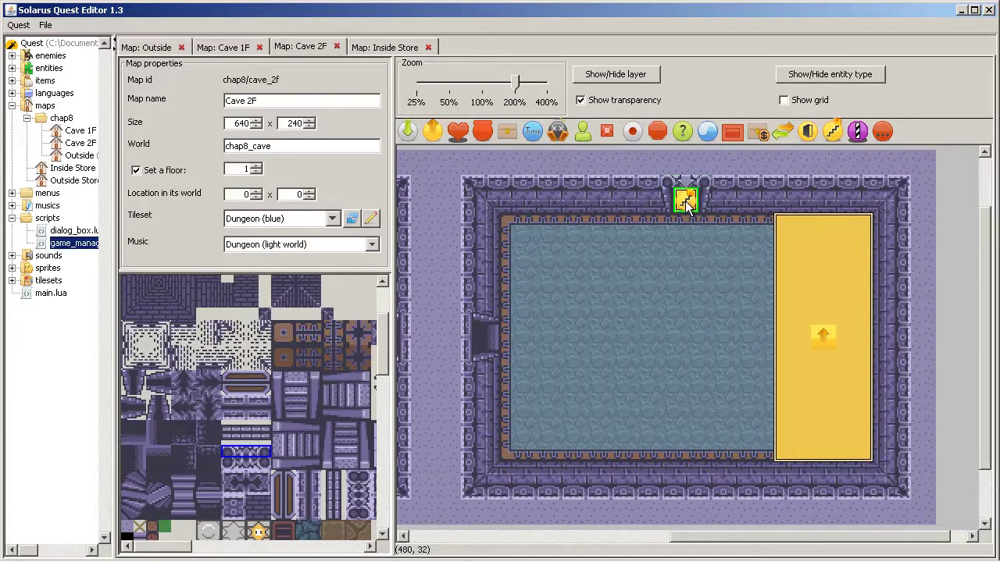
pyautogui.click(835, 74)
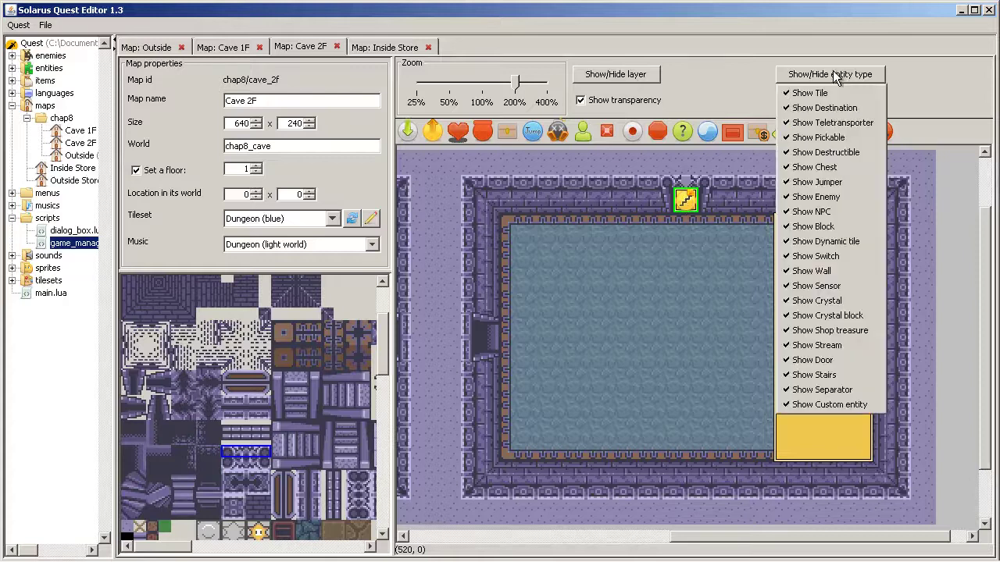
pyautogui.click(688, 201)
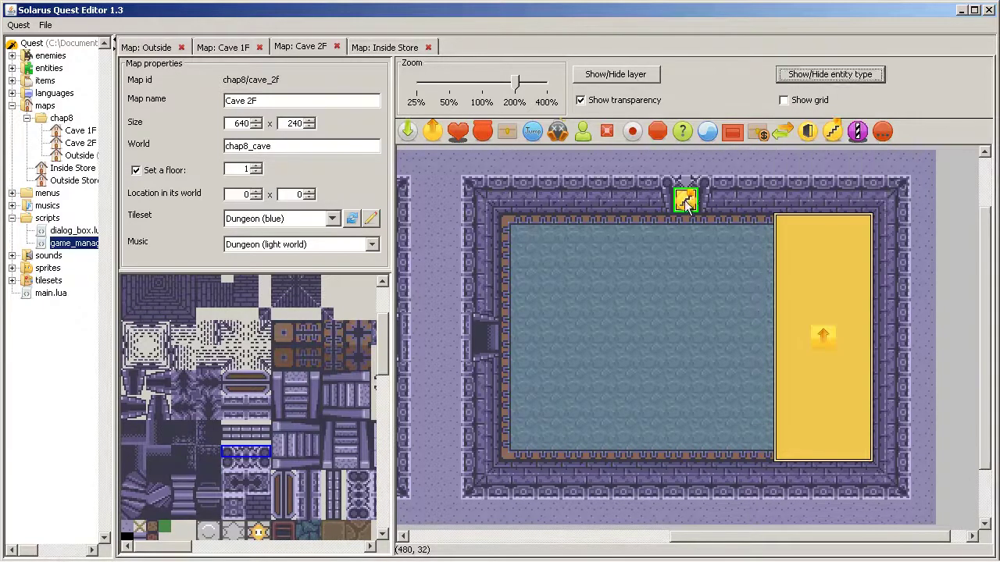
pyautogui.moveTo(686, 204); pyautogui.dragTo(591, 354)
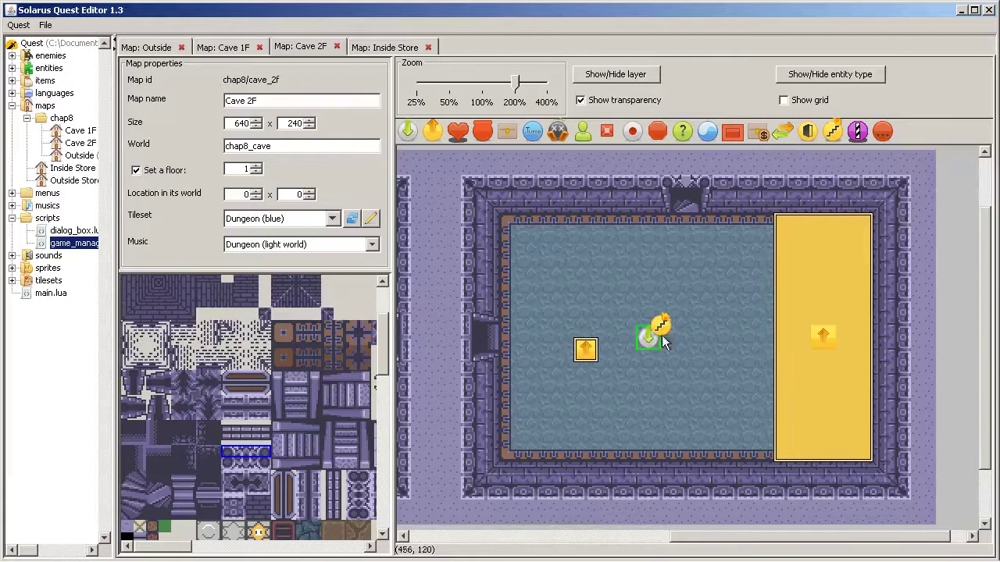
# - Replace the decorative tile above Cave 2F's north stair doorway with the brown lintel tile on the high layer
pyautogui.click(702, 182)
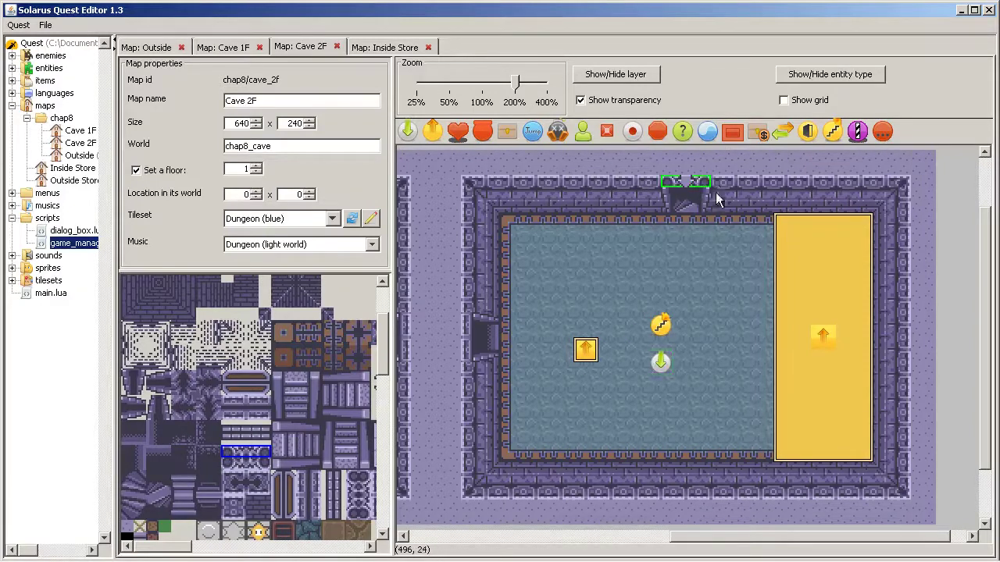
pyautogui.press('Delete')
pyautogui.click(411, 395)
pyautogui.click(261, 382)
pyautogui.click(697, 184)
pyautogui.rightClick(702, 183)
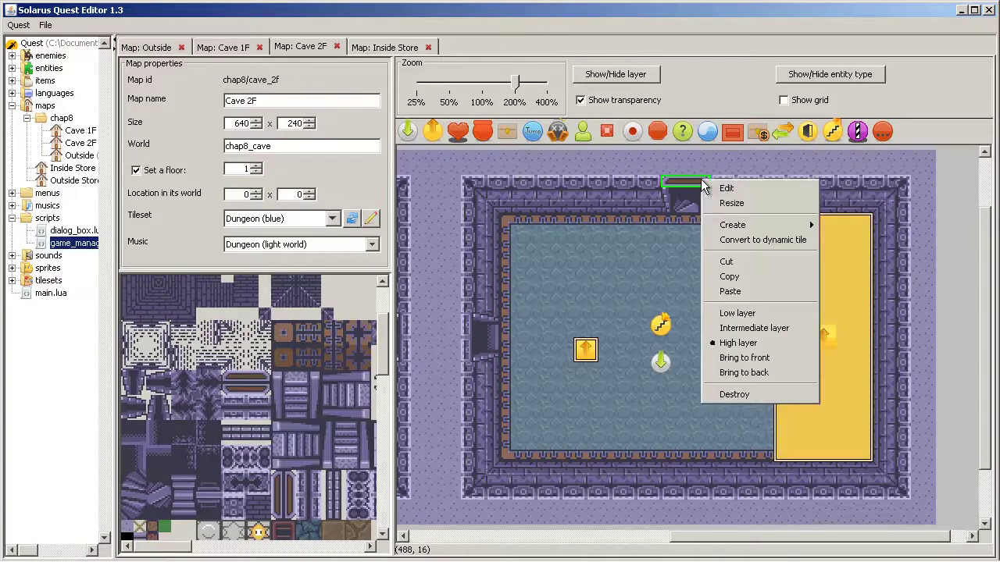
pyautogui.click(689, 185)
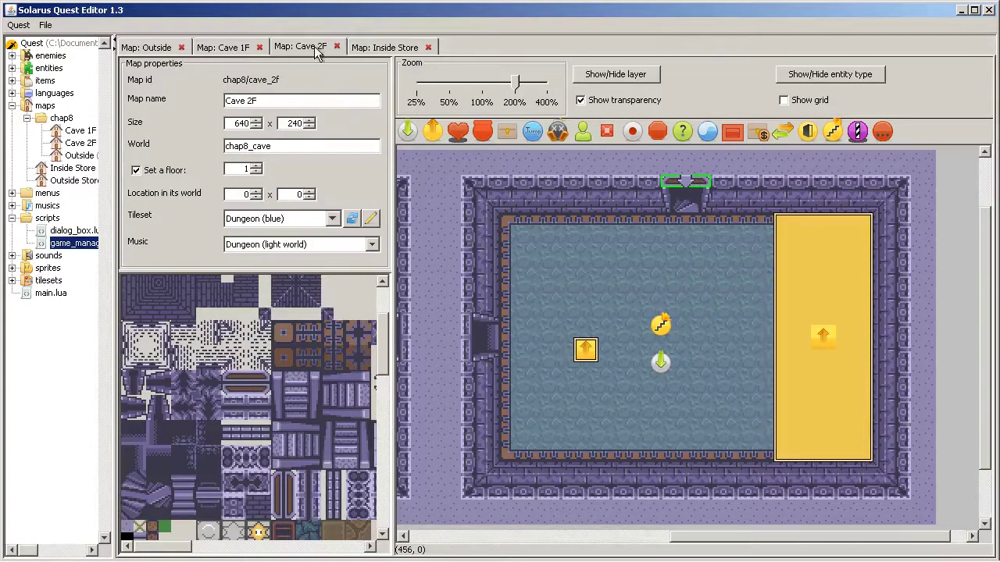
# - Replace the decorative tile above Cave 1F's north stair doorway with the brown lintel tile
pyautogui.click(228, 47)
pyautogui.scroll(2, 591, 208)
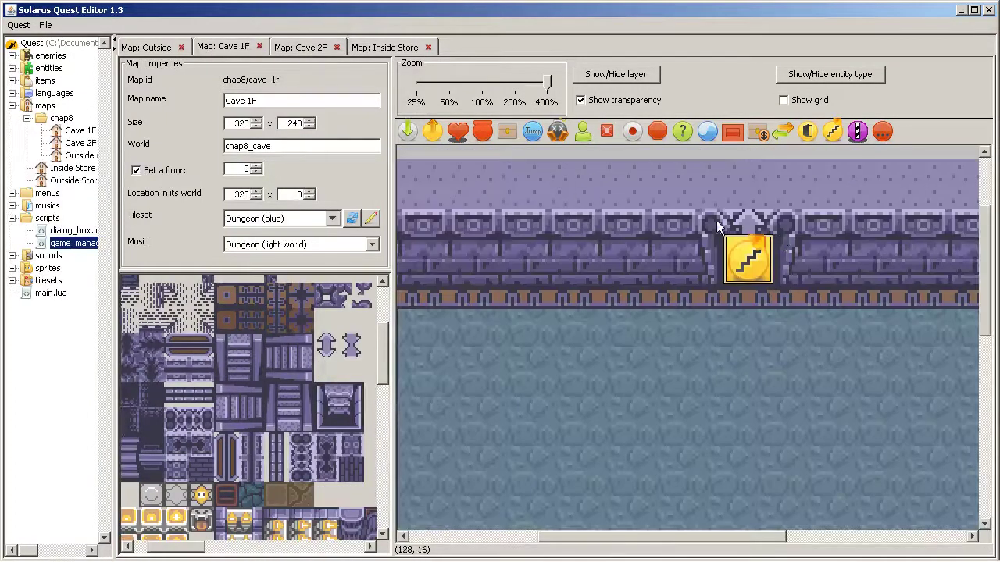
pyautogui.click(781, 225)
pyautogui.press('Delete')
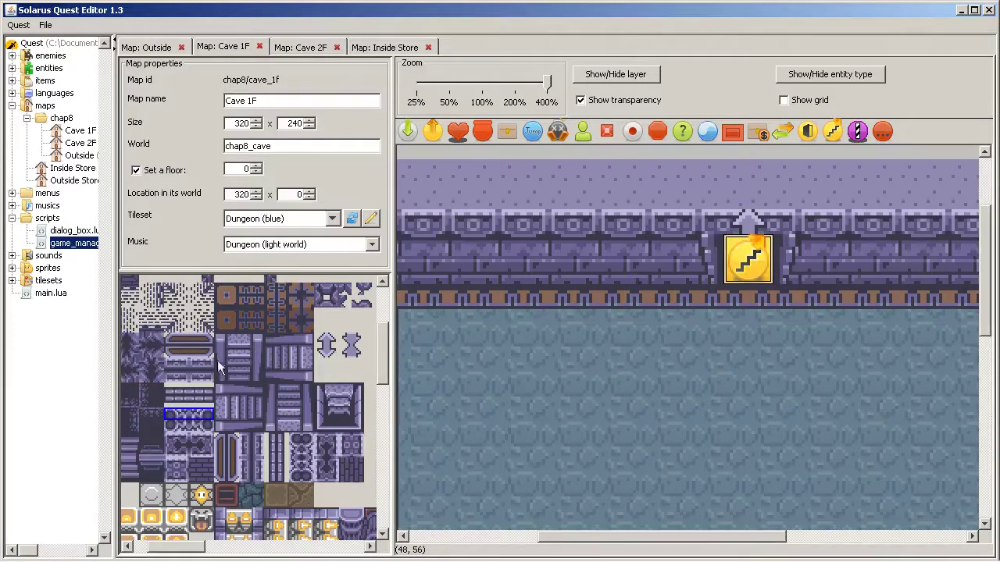
pyautogui.click(202, 339)
pyautogui.click(740, 222)
pyautogui.scroll(-2, 615, 267)
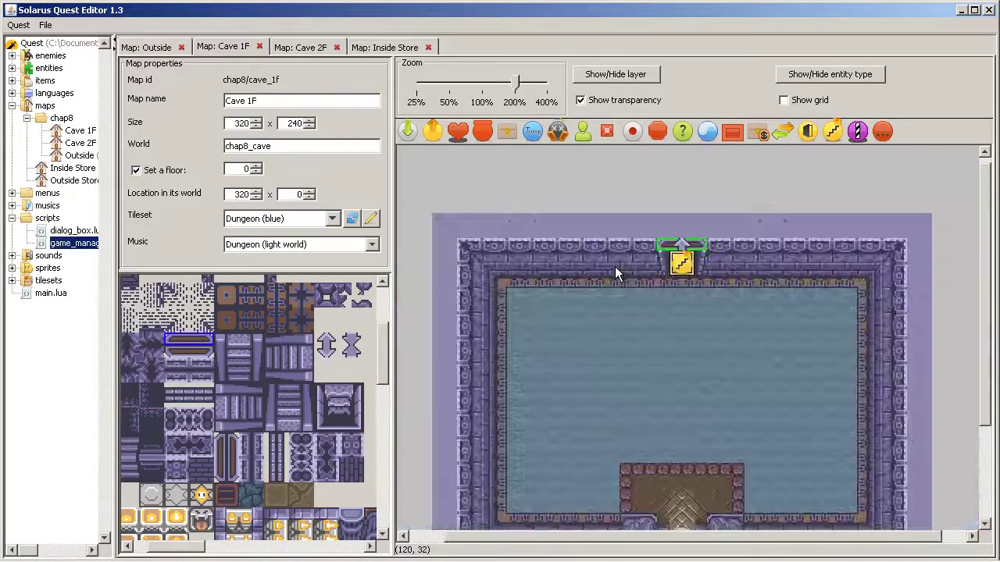
# - Put the destination, teletransporter and stairs back into Cave 2F's north stair doorway
pyautogui.click(306, 49)
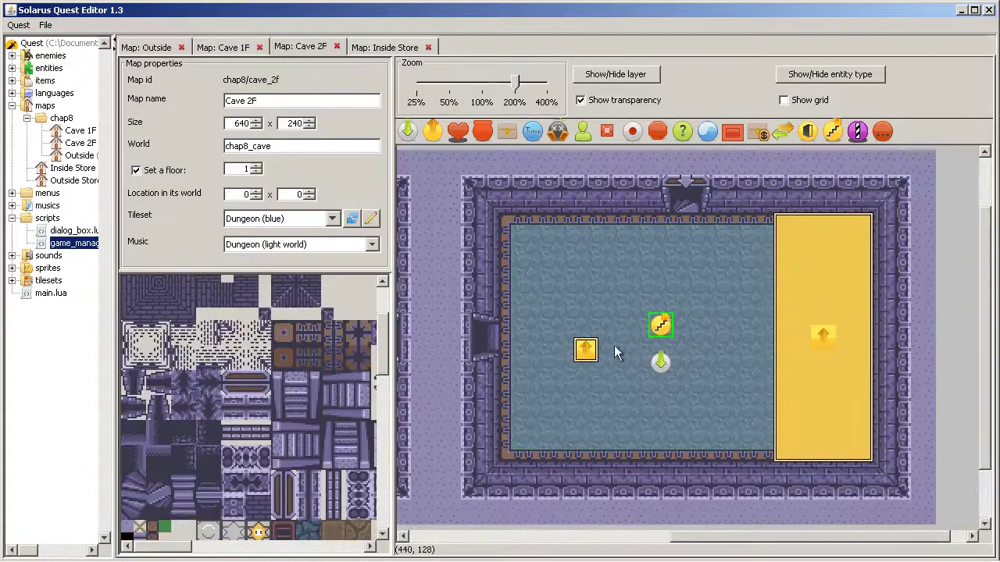
pyautogui.moveTo(662, 362); pyautogui.dragTo(683, 210)
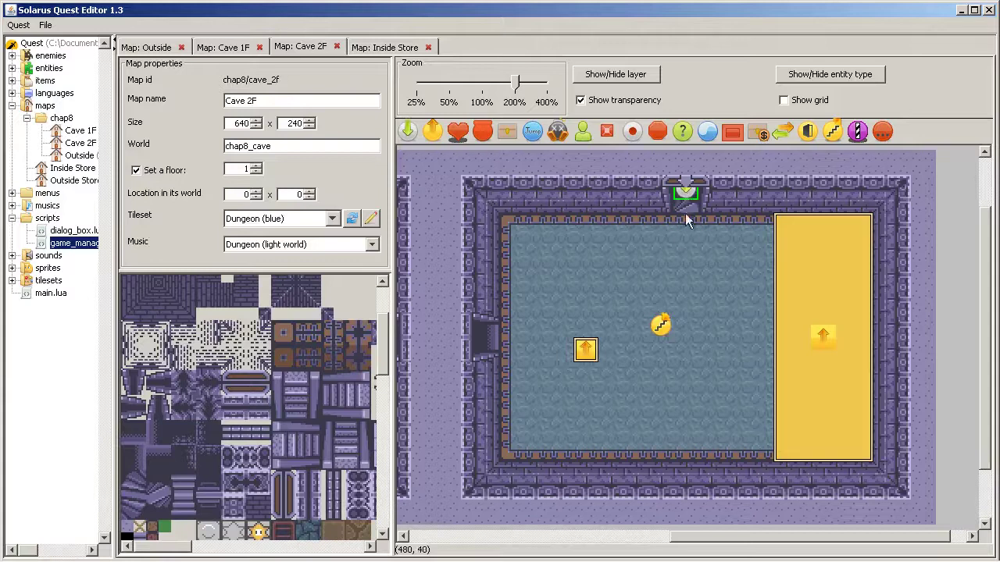
pyautogui.moveTo(587, 349); pyautogui.dragTo(624, 288)
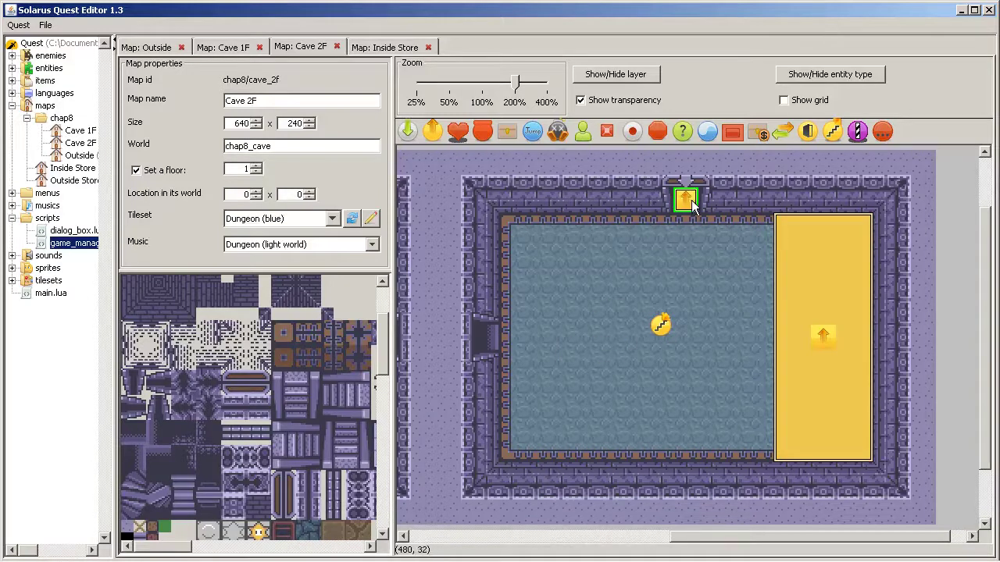
pyautogui.moveTo(661, 322); pyautogui.dragTo(684, 202)
pyautogui.click(686, 222)
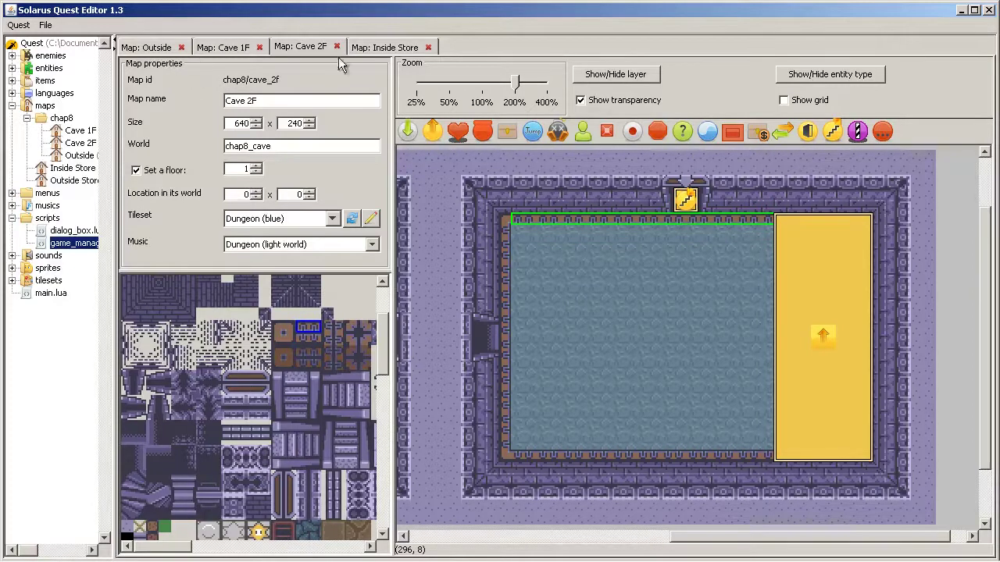
# - Try the Cave tileset on Cave 2F and check the lintel tile above the north stair doorway
pyautogui.click(283, 220)
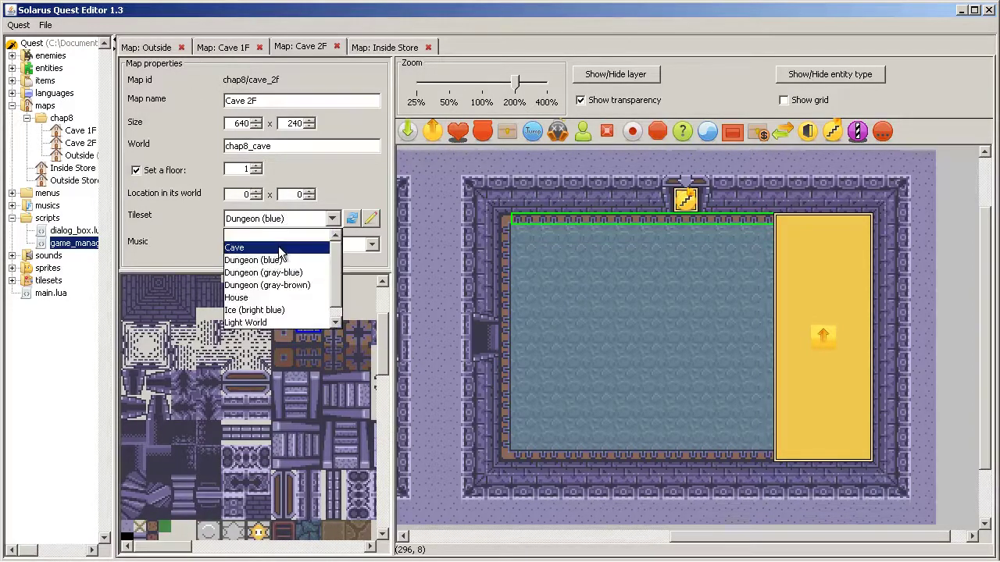
pyautogui.click(278, 248)
pyautogui.click(705, 181)
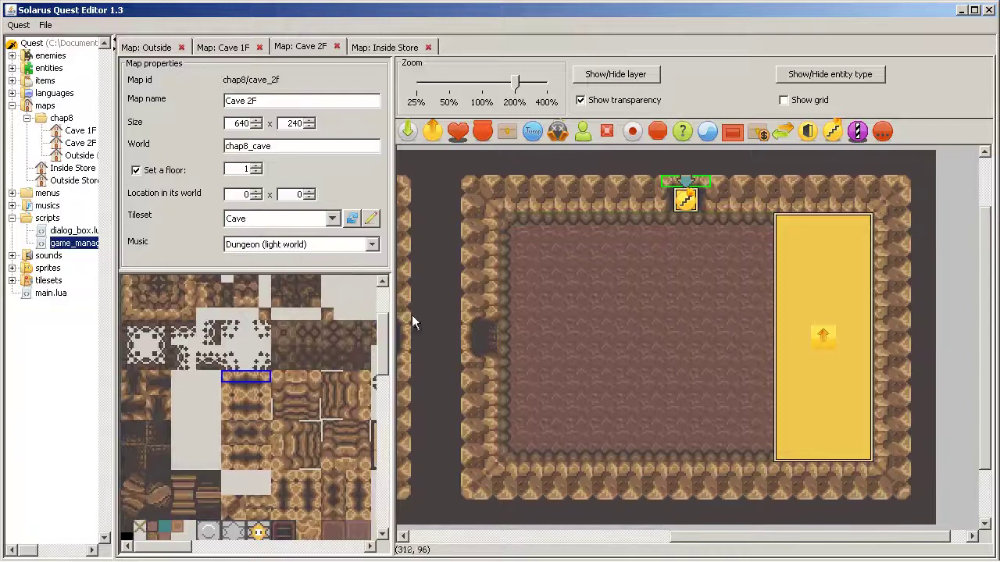
pyautogui.click(211, 378)
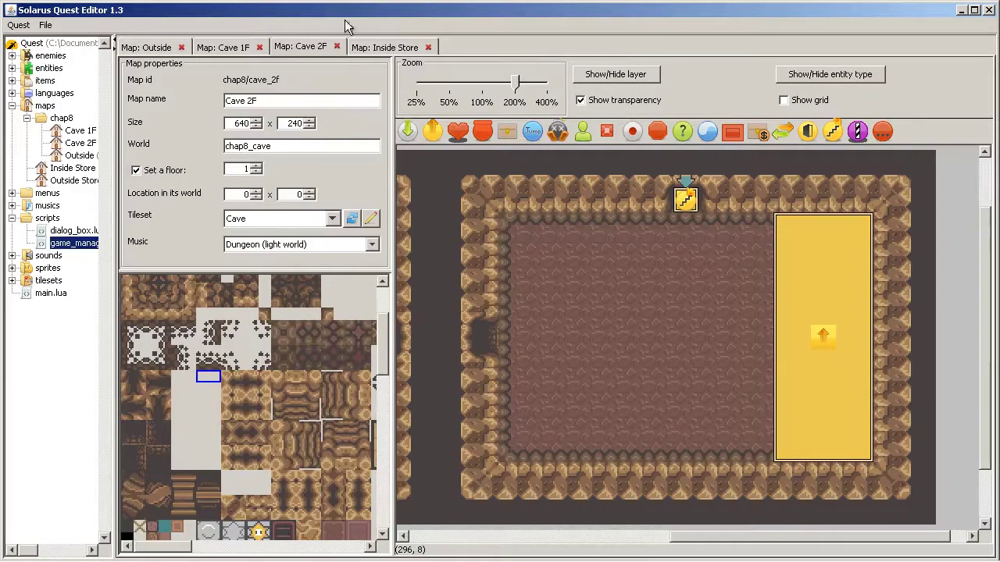
# - Undo the tileset change on Cave 2F to restore Dungeon (blue)
pyautogui.click(45, 25)
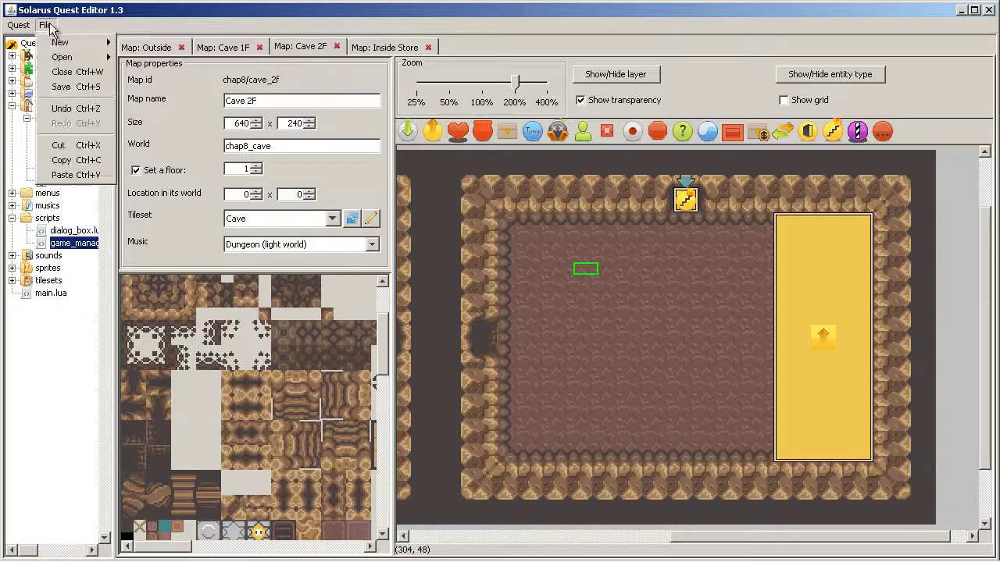
pyautogui.click(67, 110)
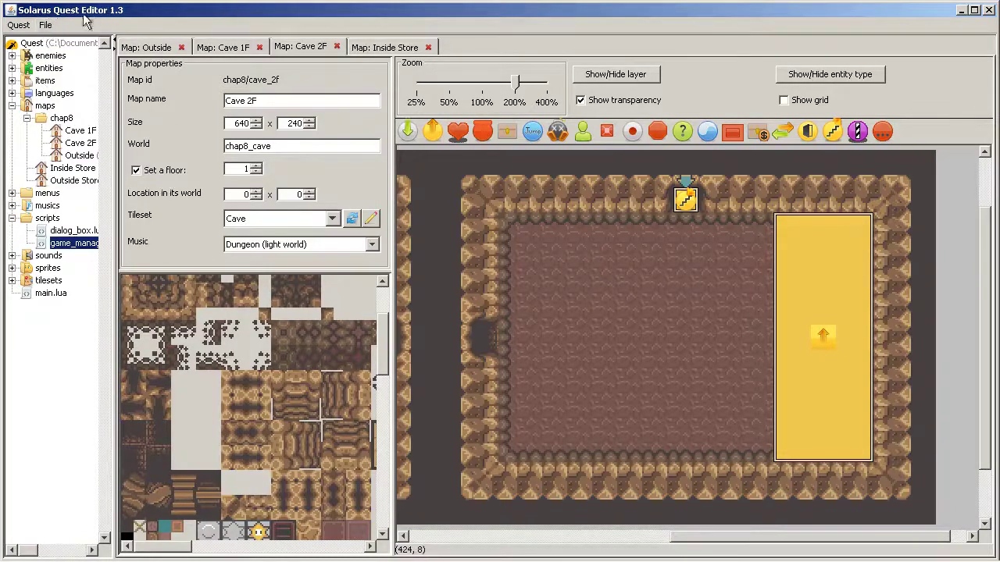
pyautogui.click(45, 25)
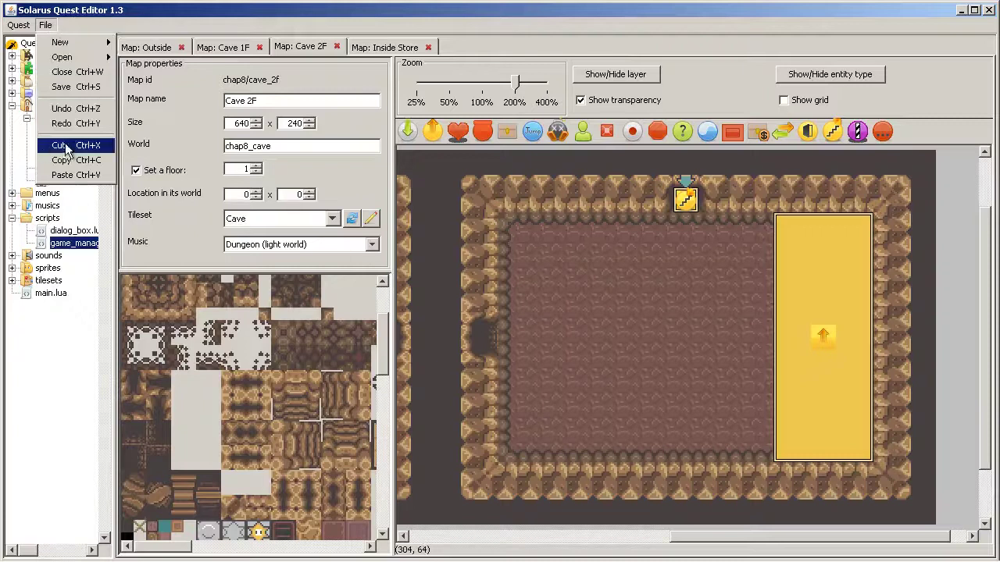
pyautogui.click(63, 108)
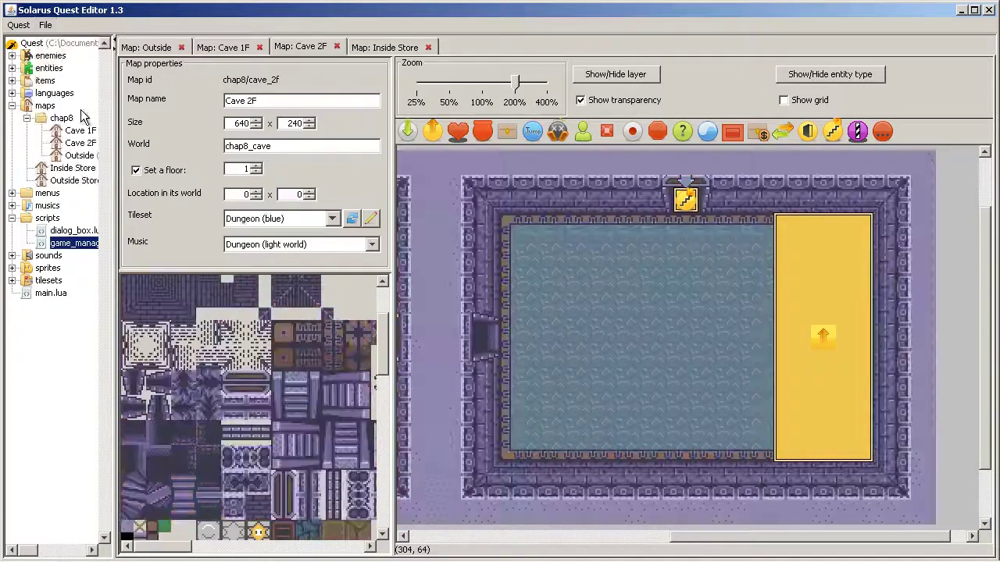
# - Review Cave 2F's hole, side doorways and both rooms, and compare them with Cave 1F's layout at 200% zoom
pyautogui.click(852, 235)
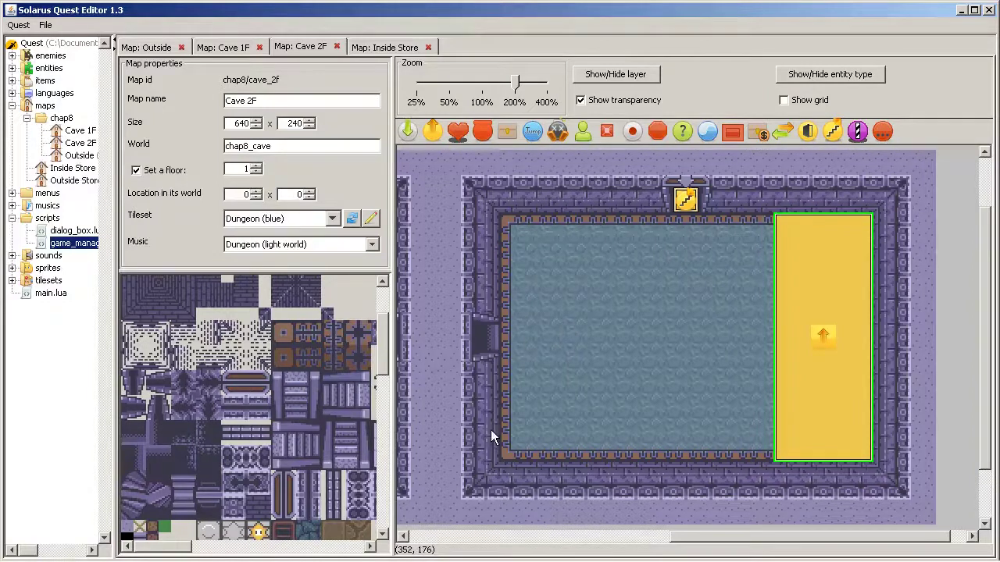
pyautogui.moveTo(491, 430); pyautogui.dragTo(852, 271, button='middle')
pyautogui.hscroll(5, 711, 368)
pyautogui.scroll(1, 744, 313)
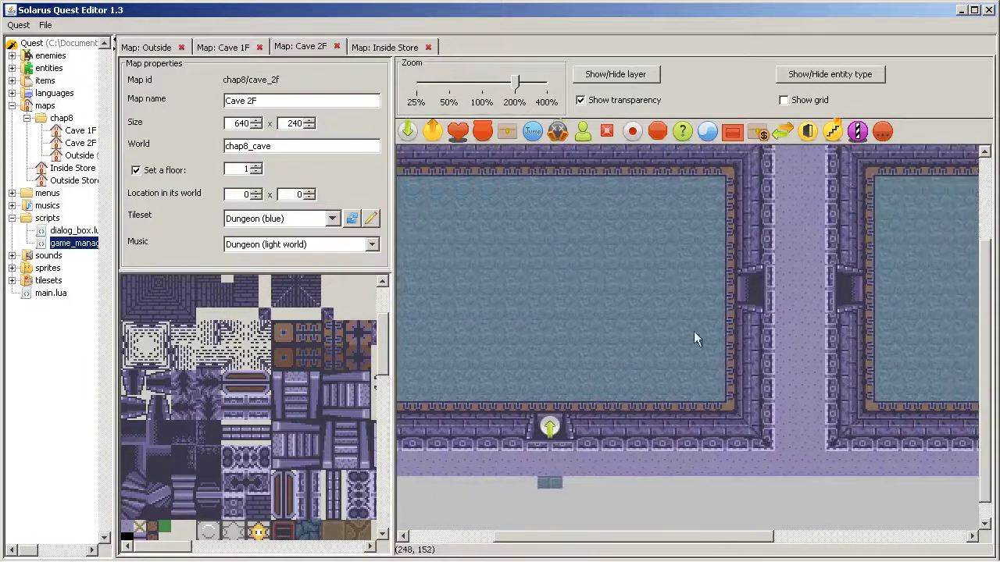
pyautogui.hscroll(6, 785, 289)
pyautogui.scroll(1, 656, 361)
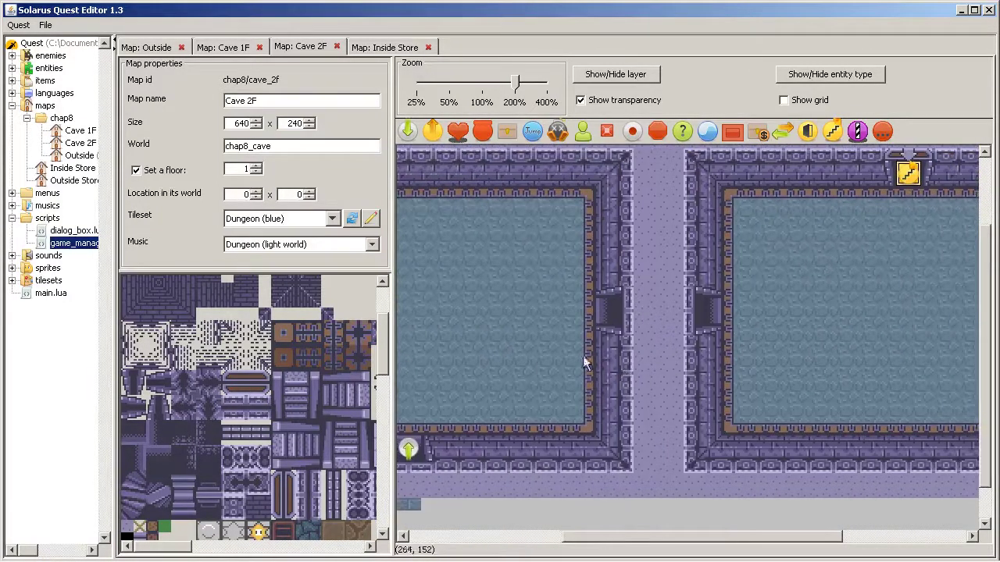
pyautogui.hscroll(-10, 603, 358)
pyautogui.scroll(-2, 797, 321)
pyautogui.click(220, 48)
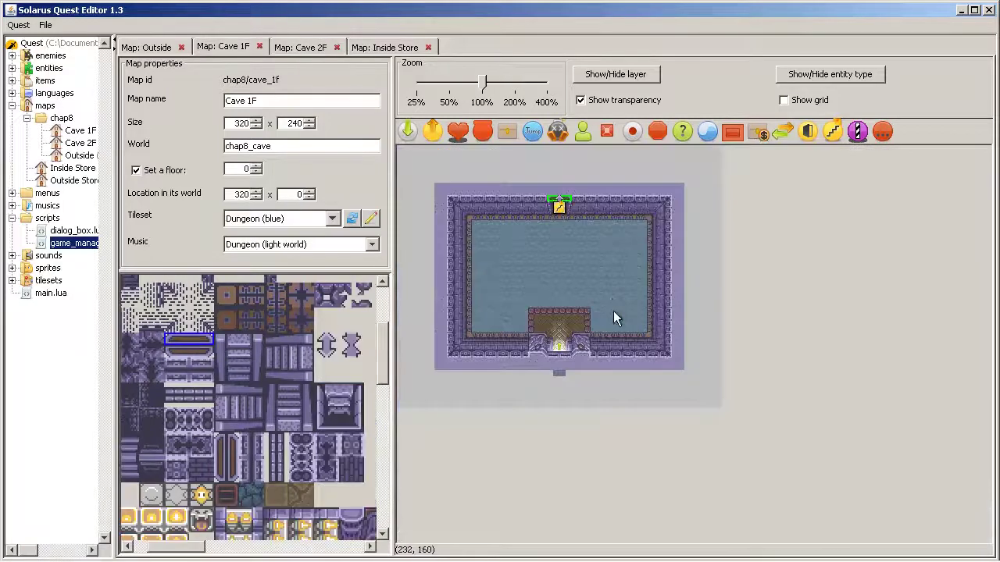
pyautogui.moveTo(489, 81); pyautogui.dragTo(515, 81)
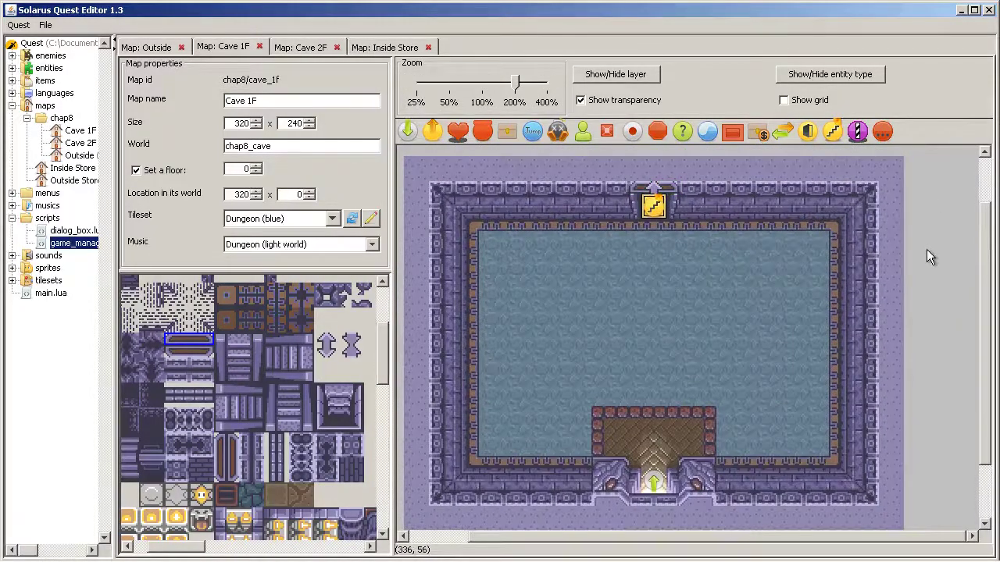